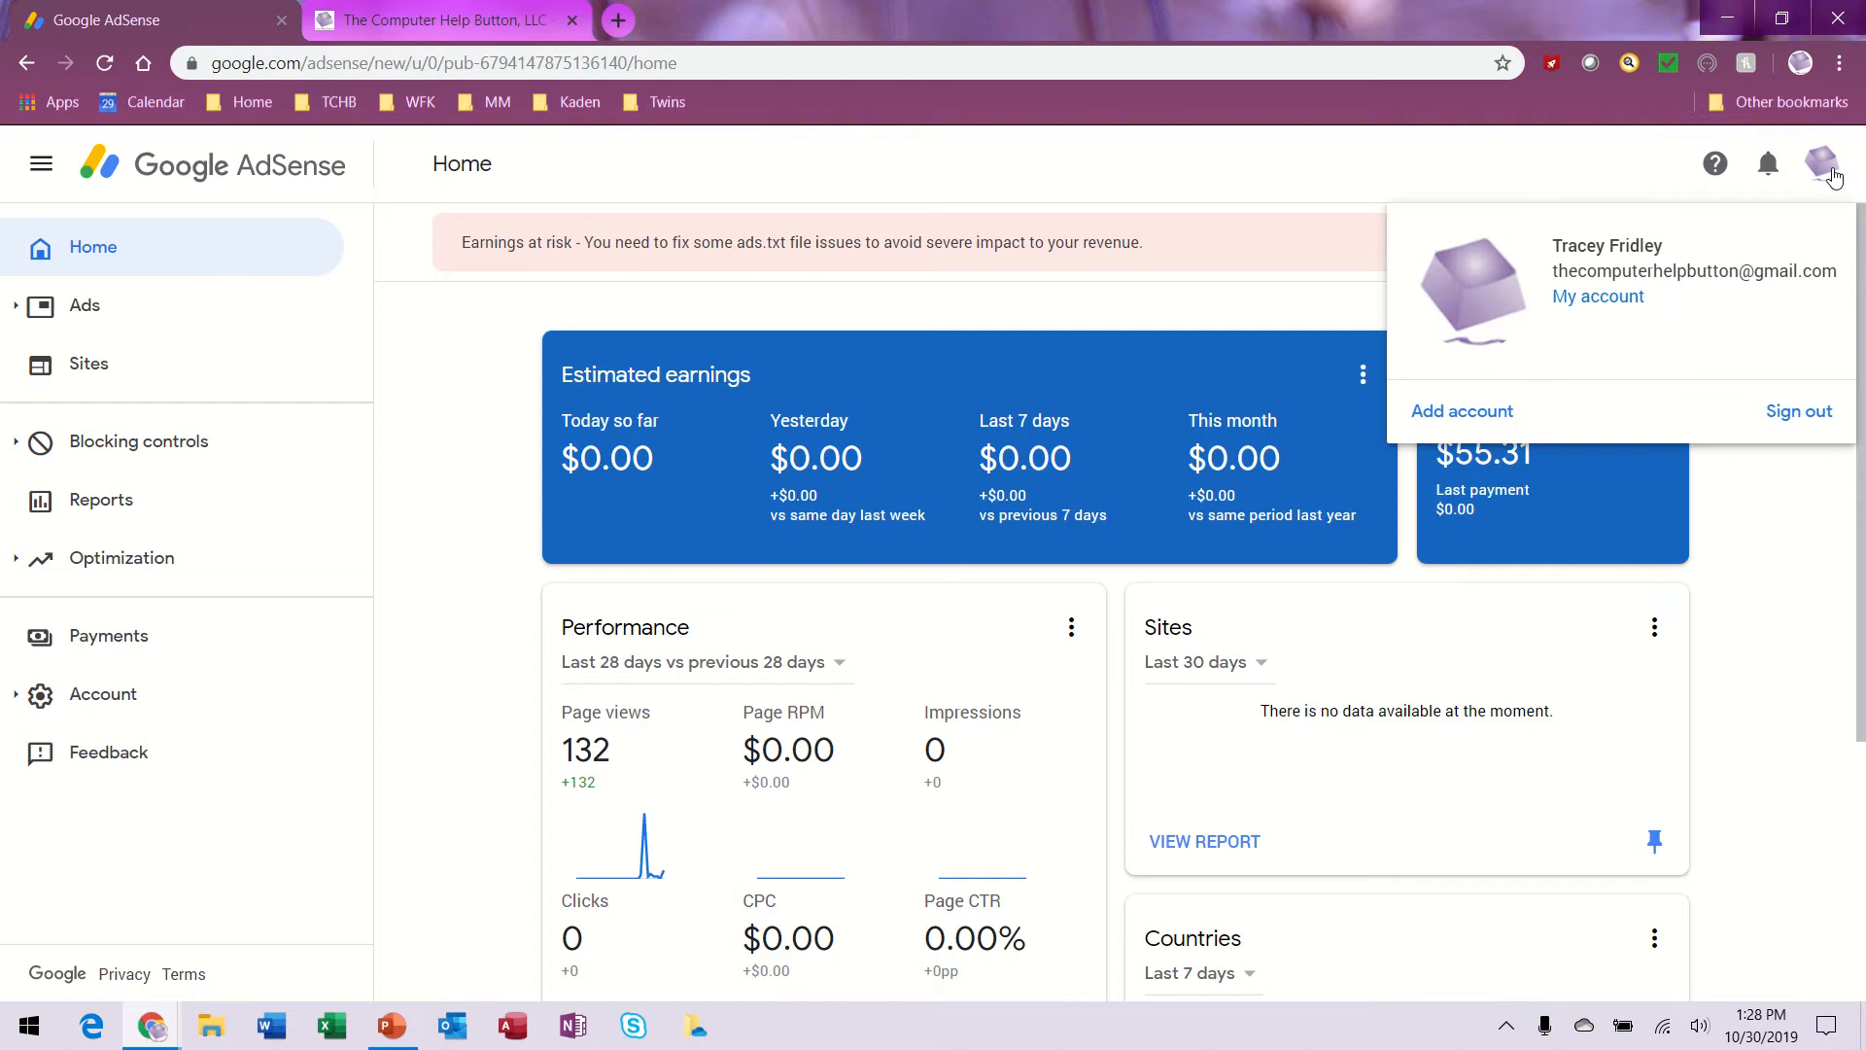
Get the site-wide auto ads code from the Ads overview by site and copy its snippet.
{"action": "left_click", "coordinate": [1330, 176]}
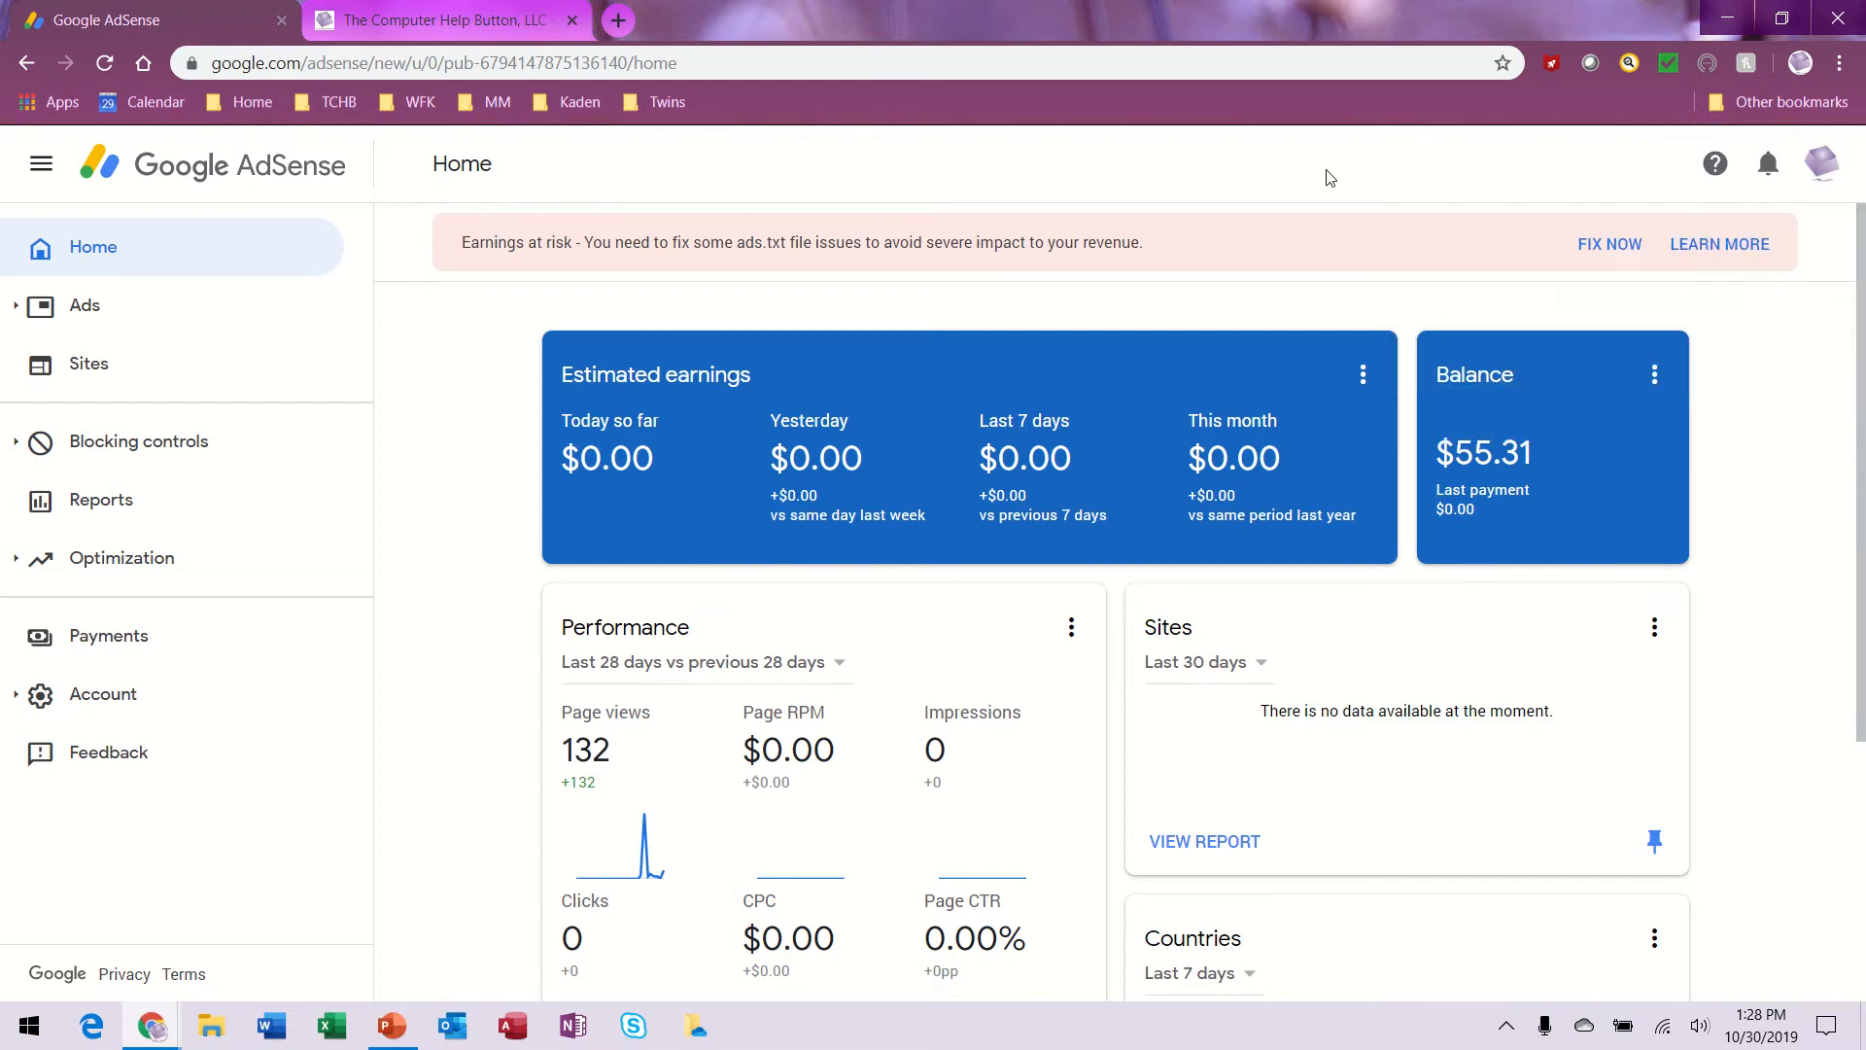
{"action": "left_click", "coordinate": [150, 328]}
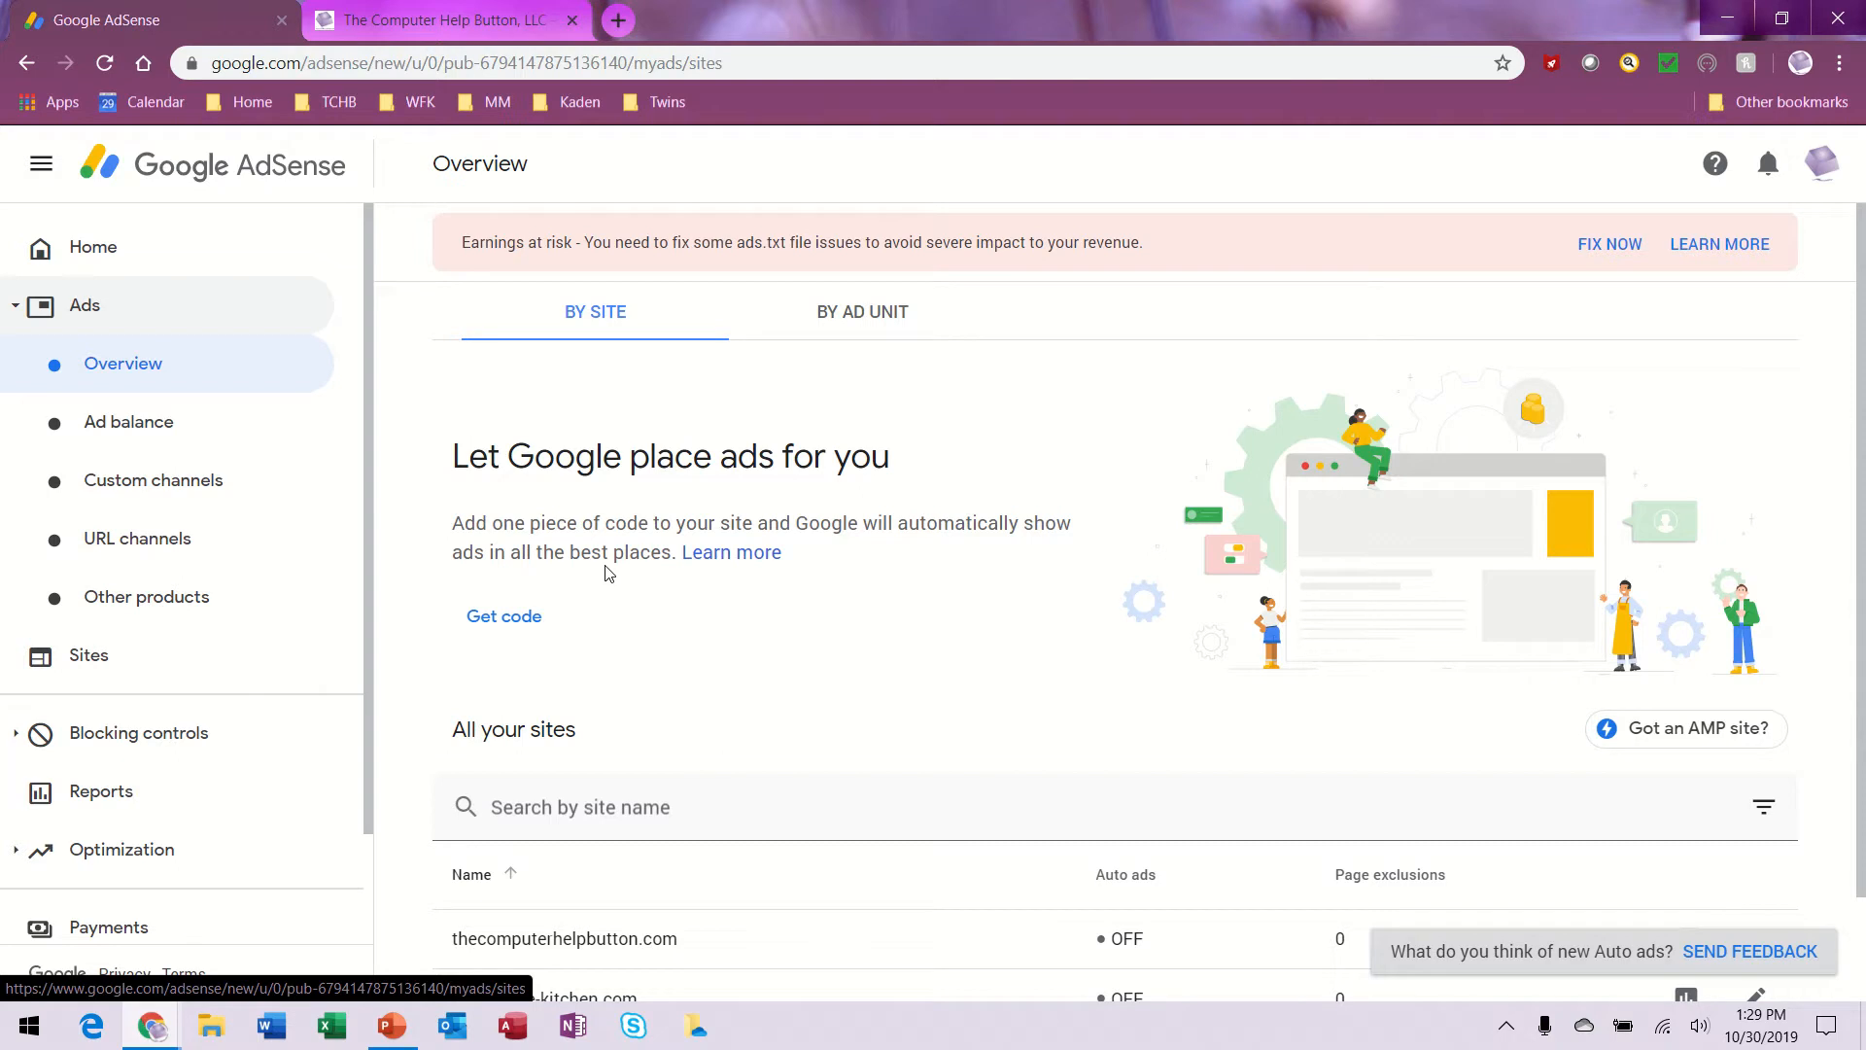
{"action": "left_click", "coordinate": [914, 328]}
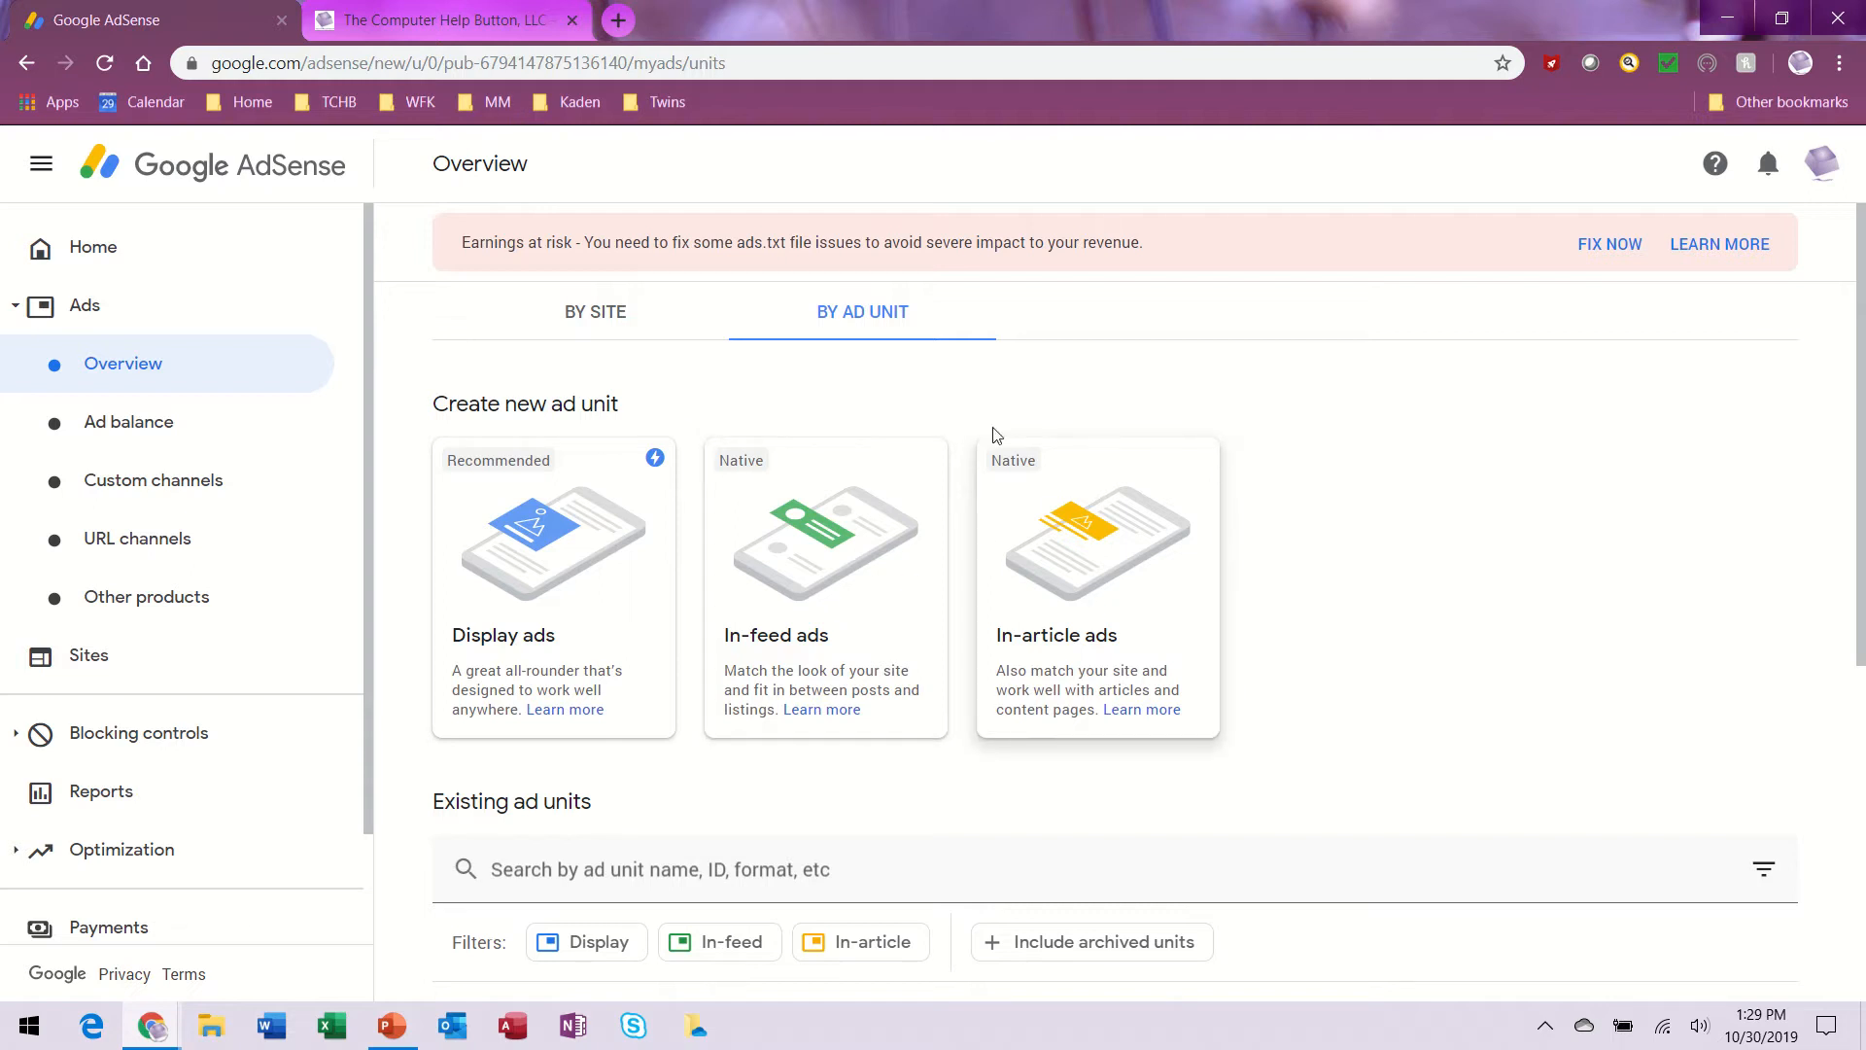
{"action": "left_click", "coordinate": [586, 330]}
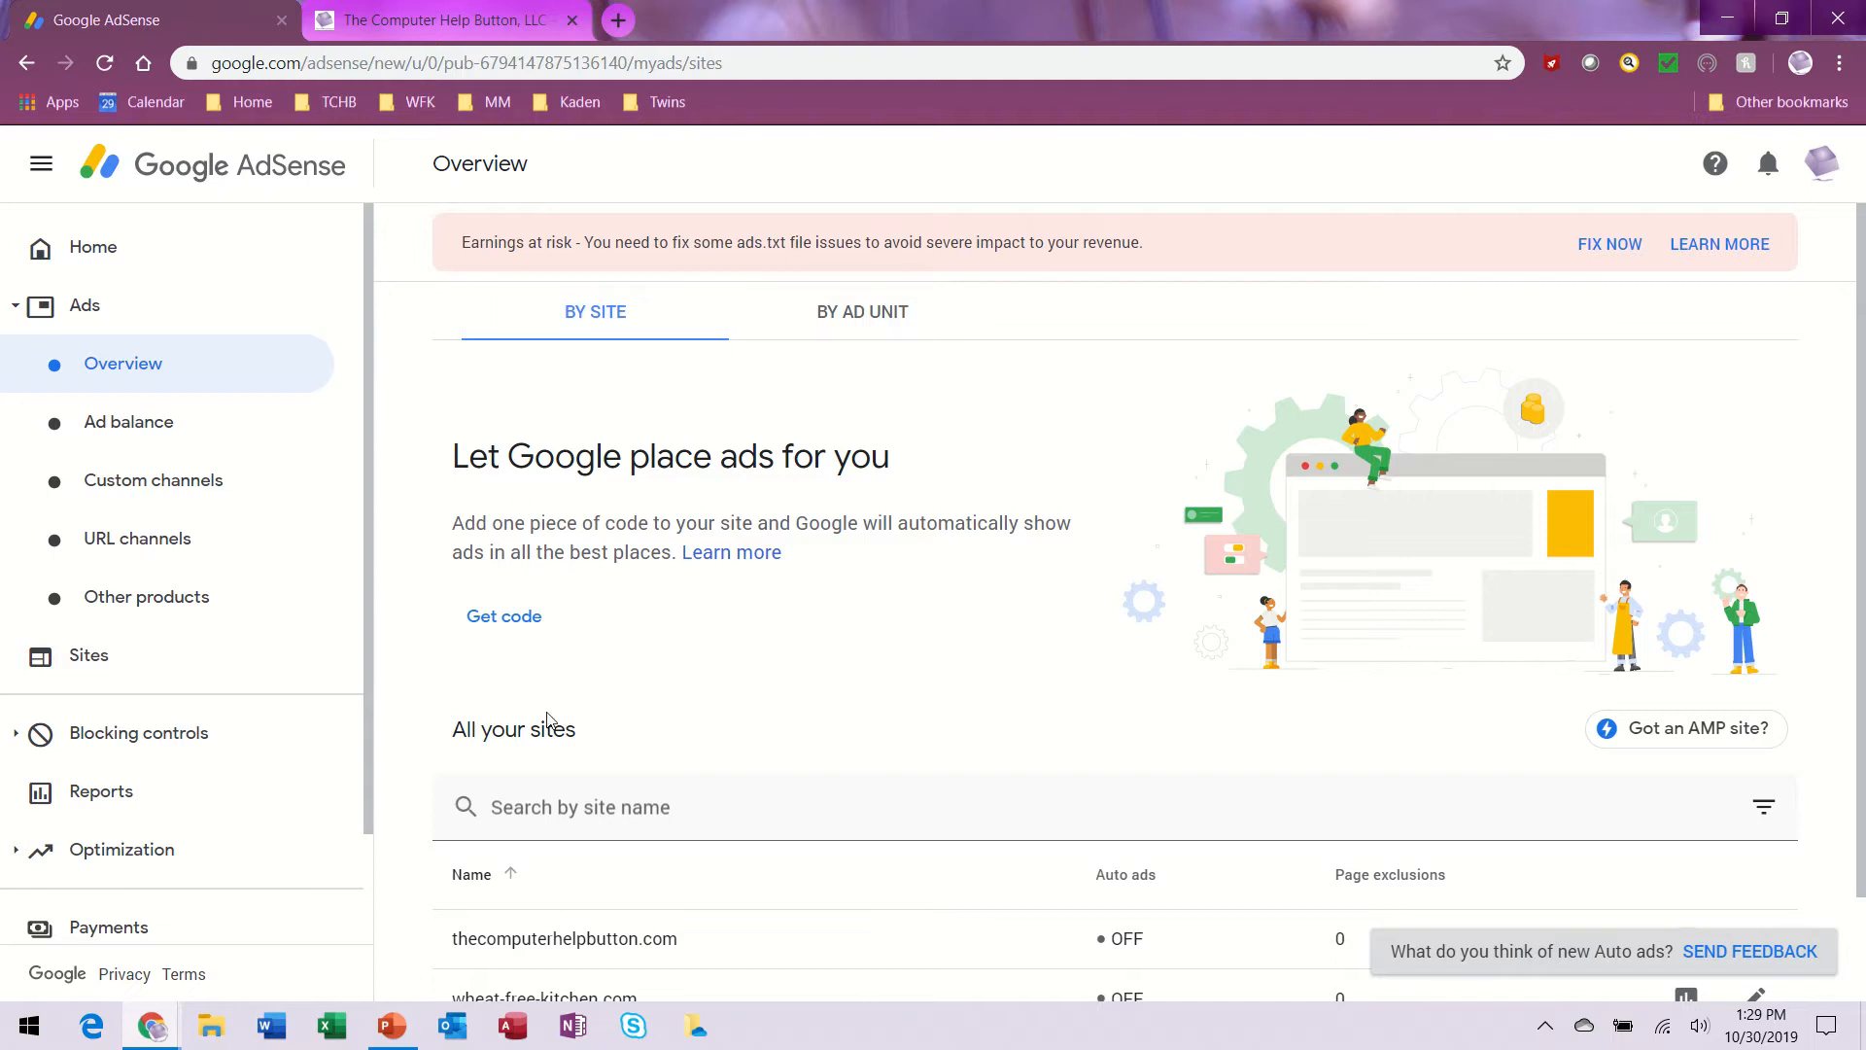
{"action": "left_click", "coordinate": [499, 622]}
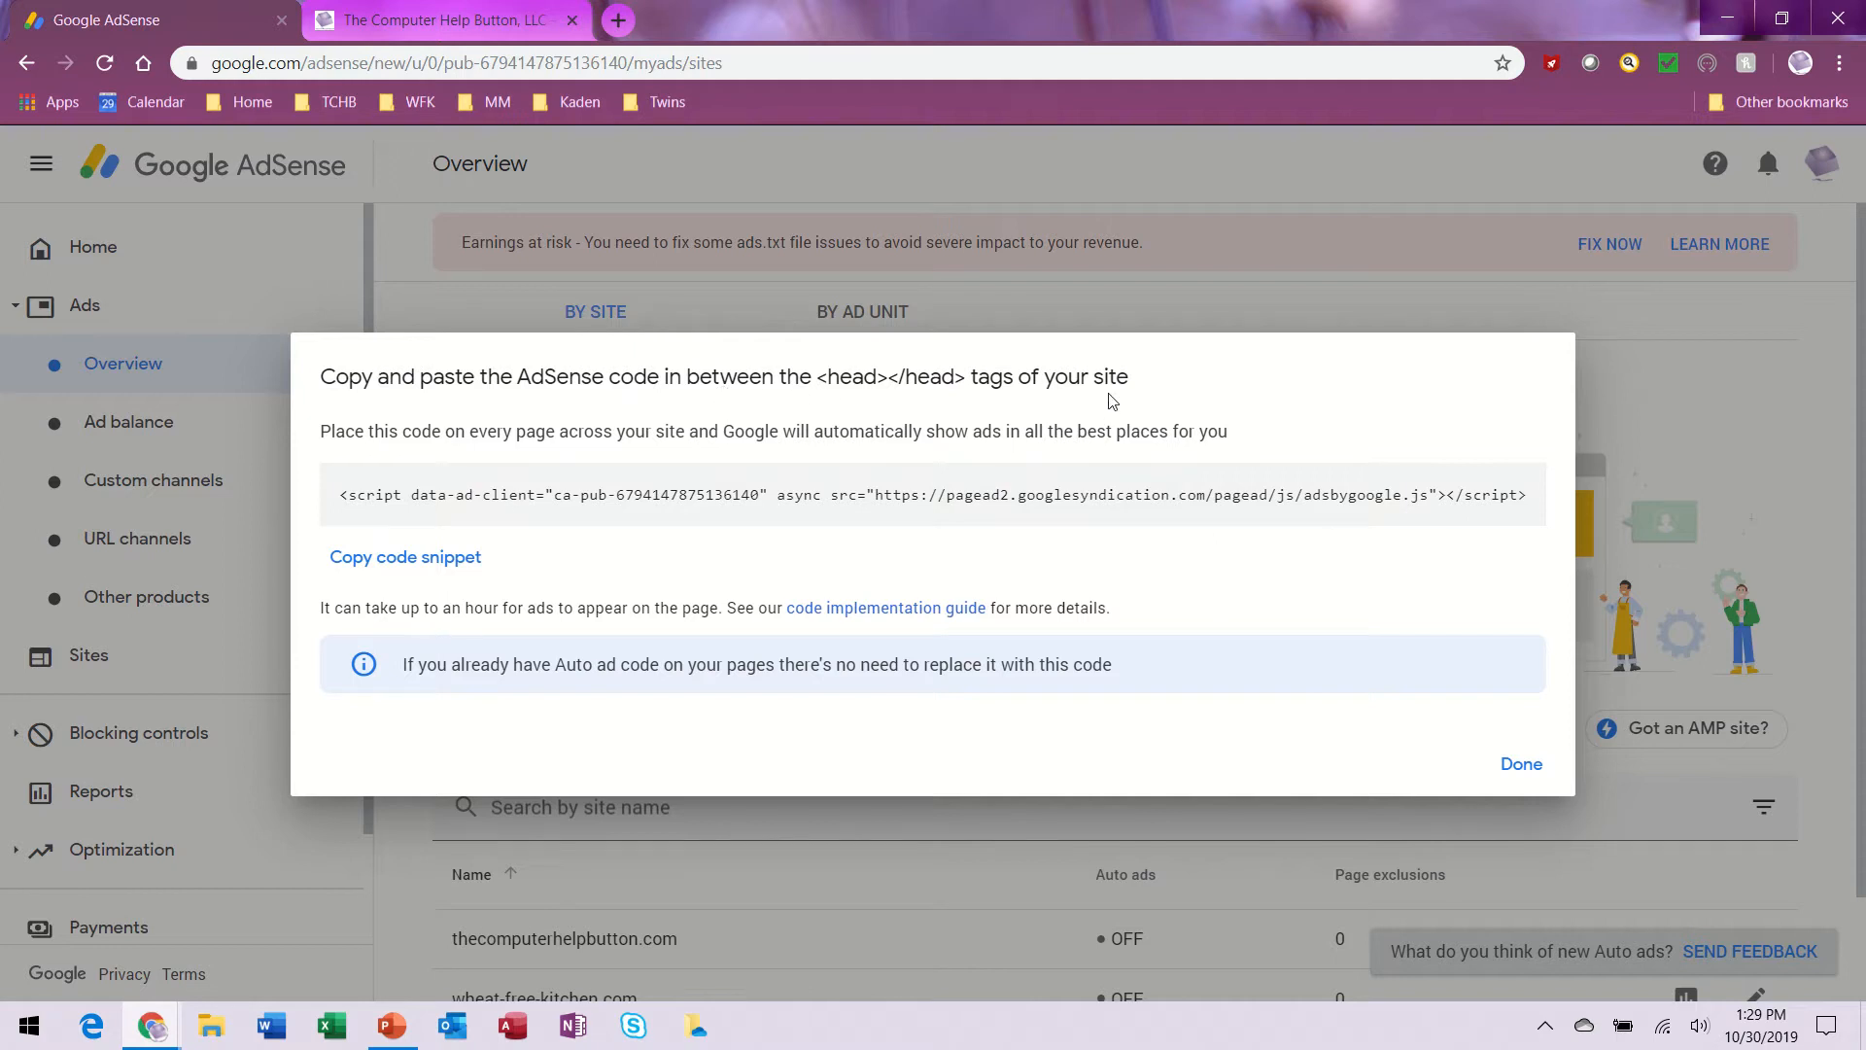
{"action": "left_click", "coordinate": [415, 572]}
Switch to The Computer Help Button site in WordPress and open its Theme Editor from the dashboard.
{"action": "left_click", "coordinate": [434, 21]}
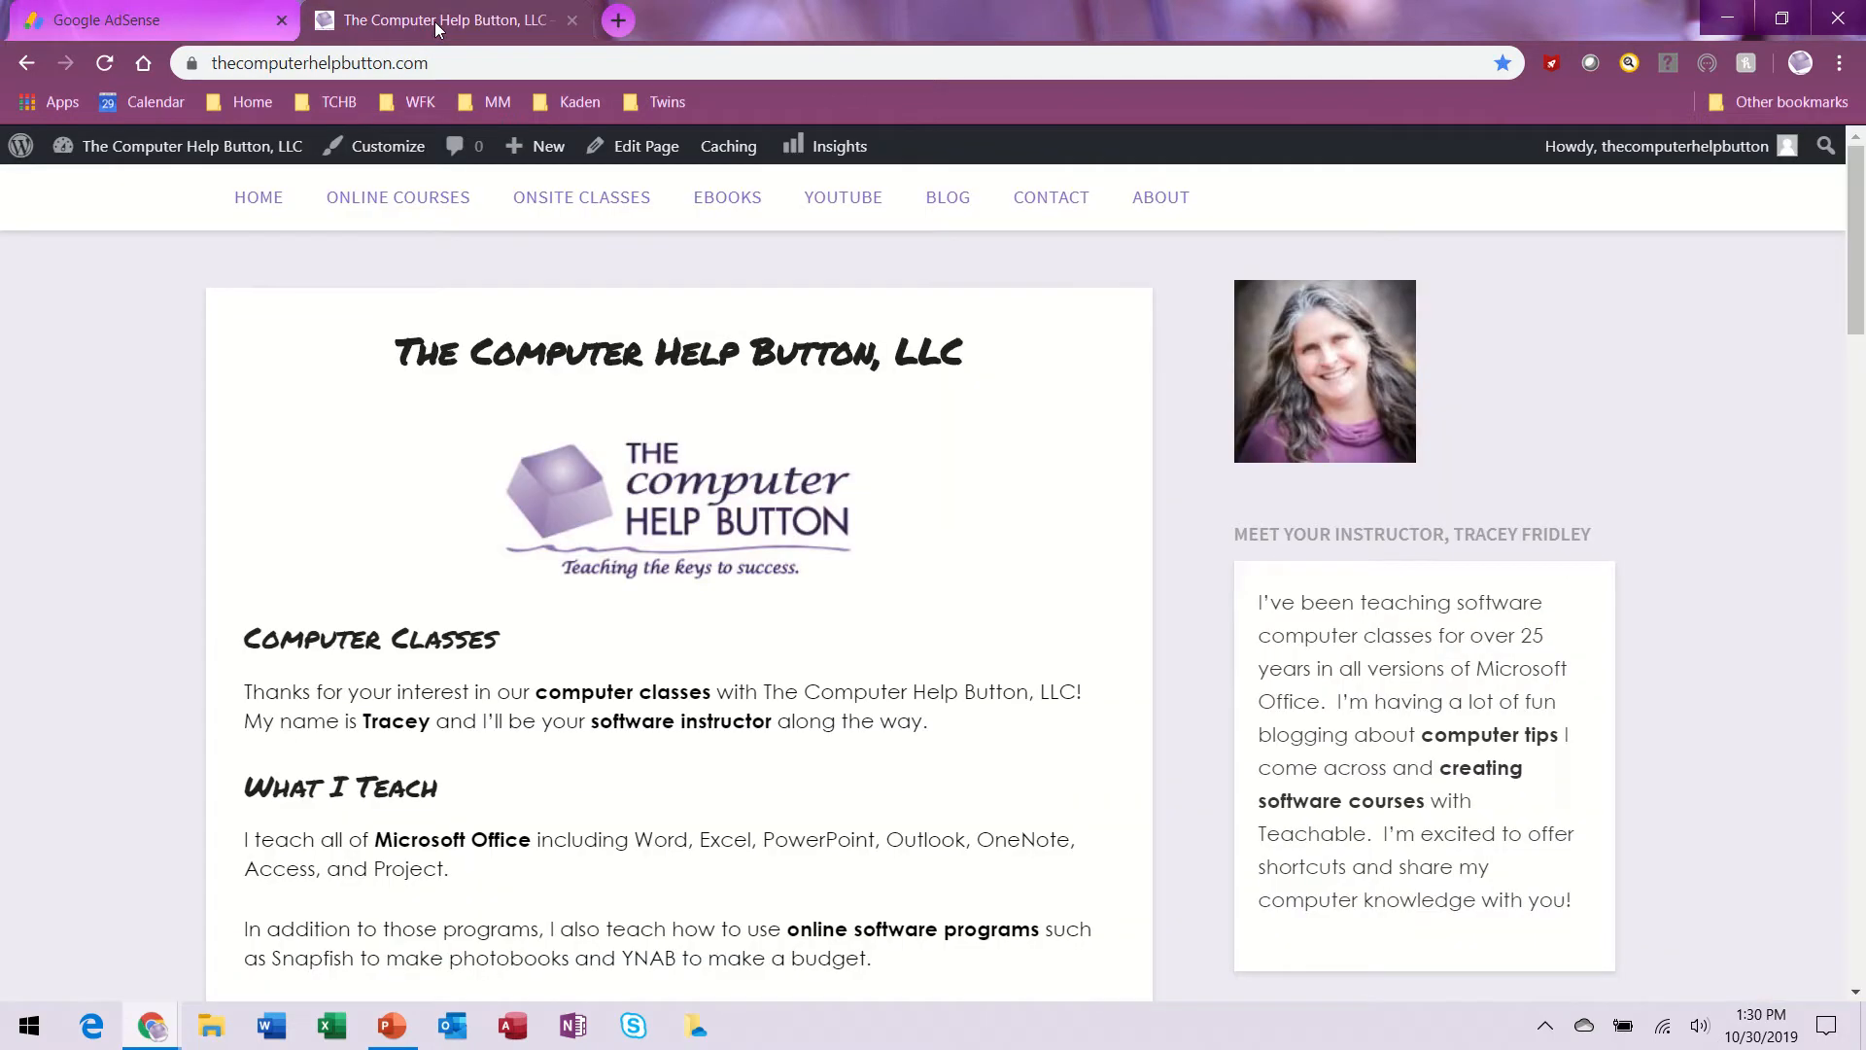
{"action": "left_click", "coordinate": [198, 152]}
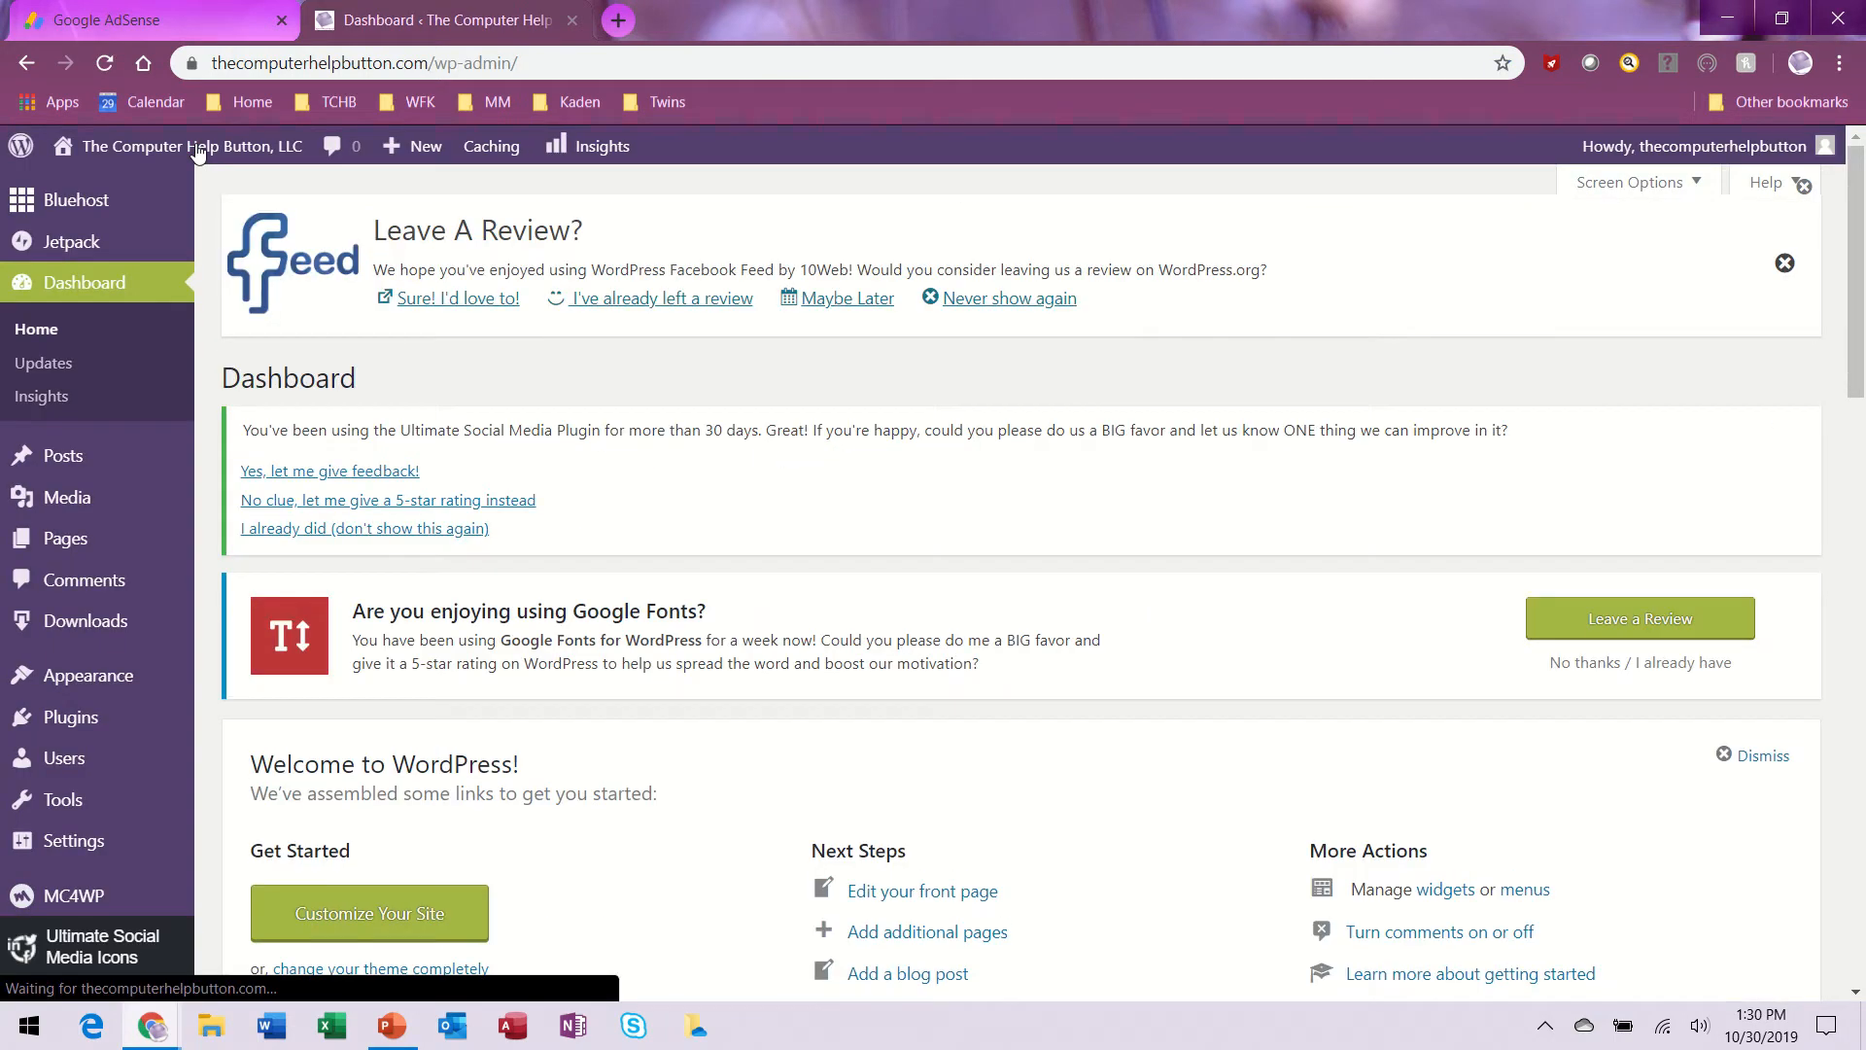
{"action": "mouse_move", "coordinate": [195, 151]}
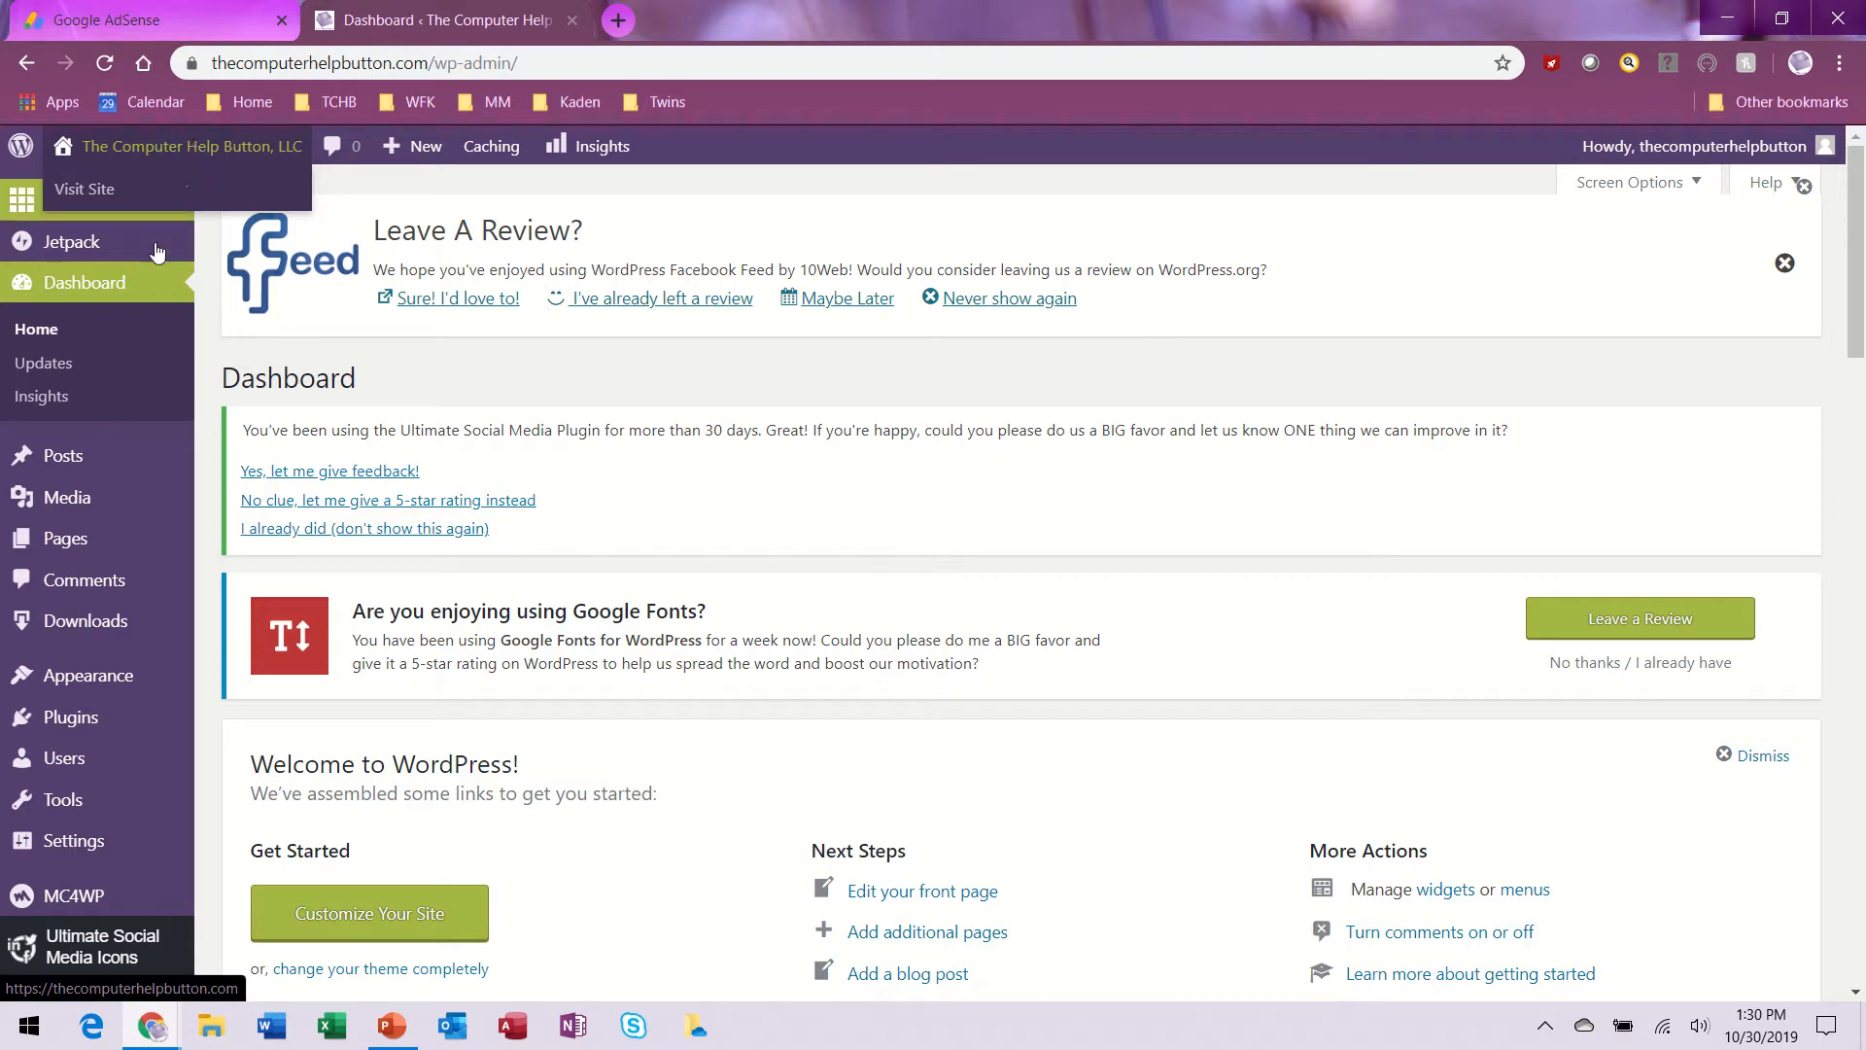
{"action": "left_click", "coordinate": [126, 678]}
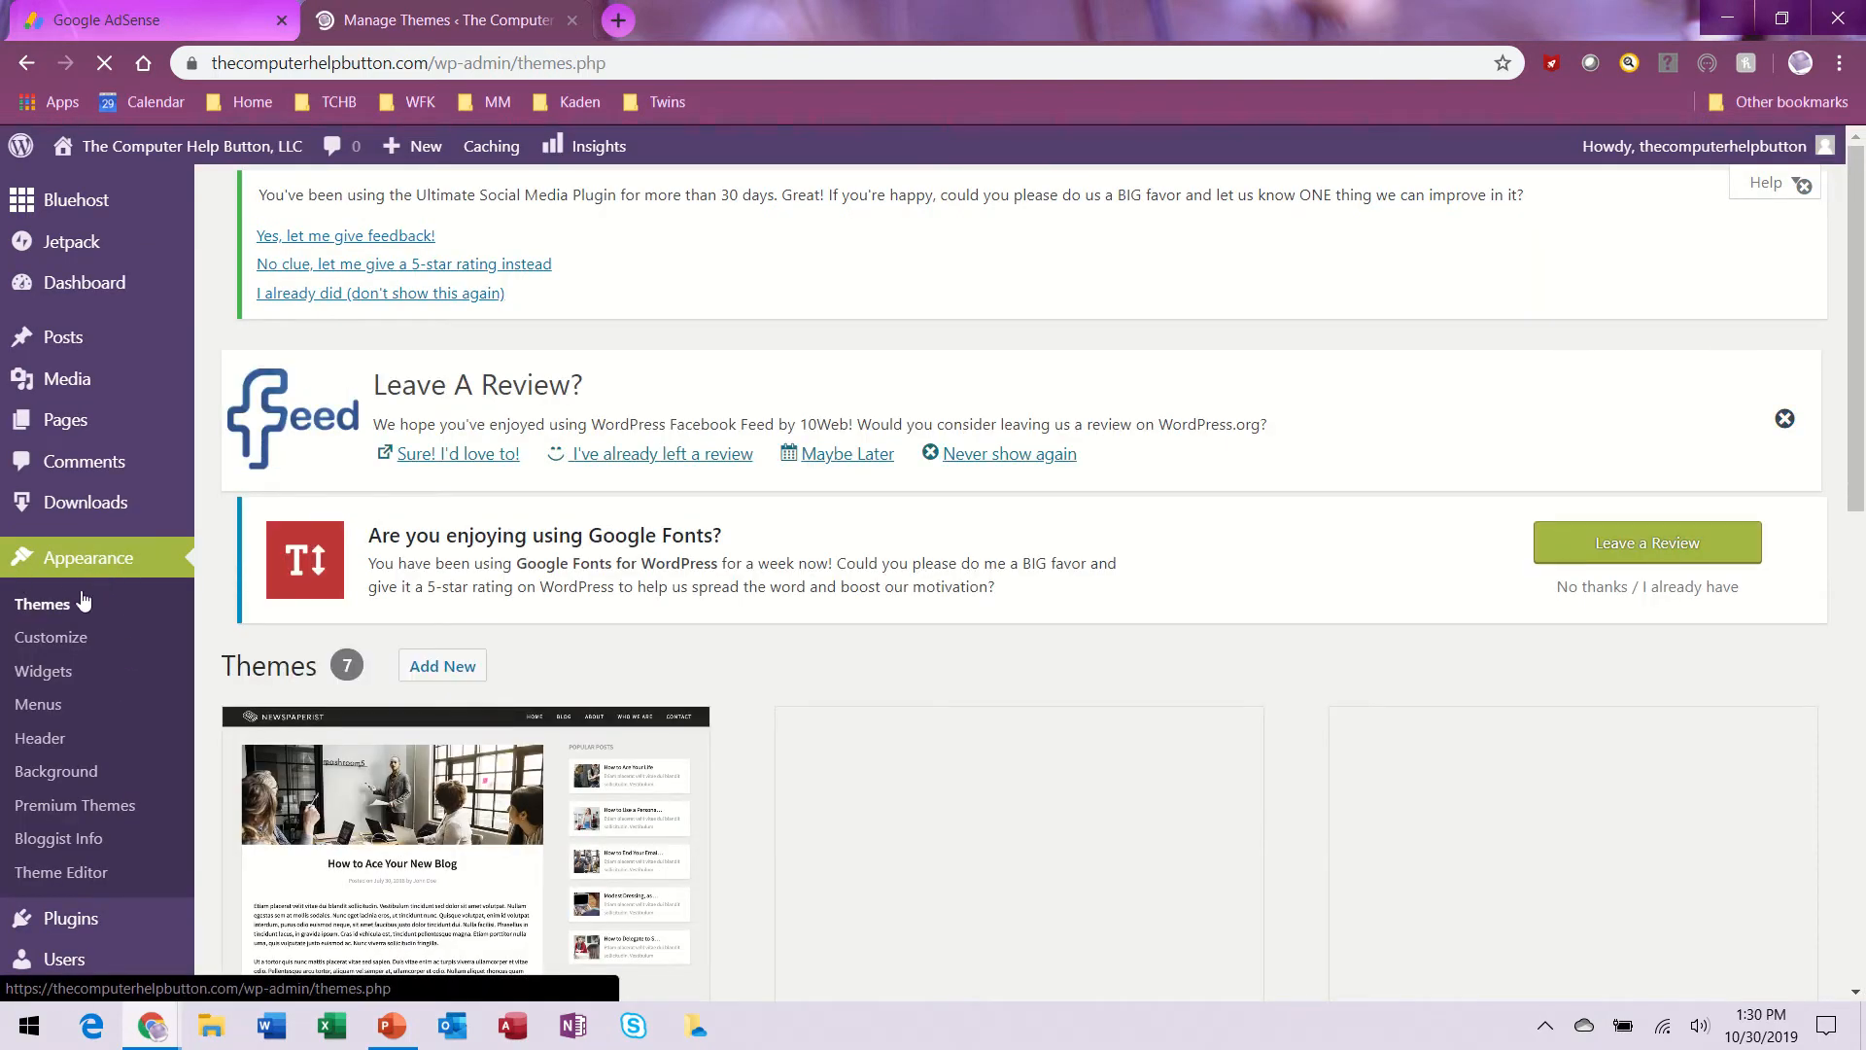
{"action": "left_click", "coordinate": [61, 875]}
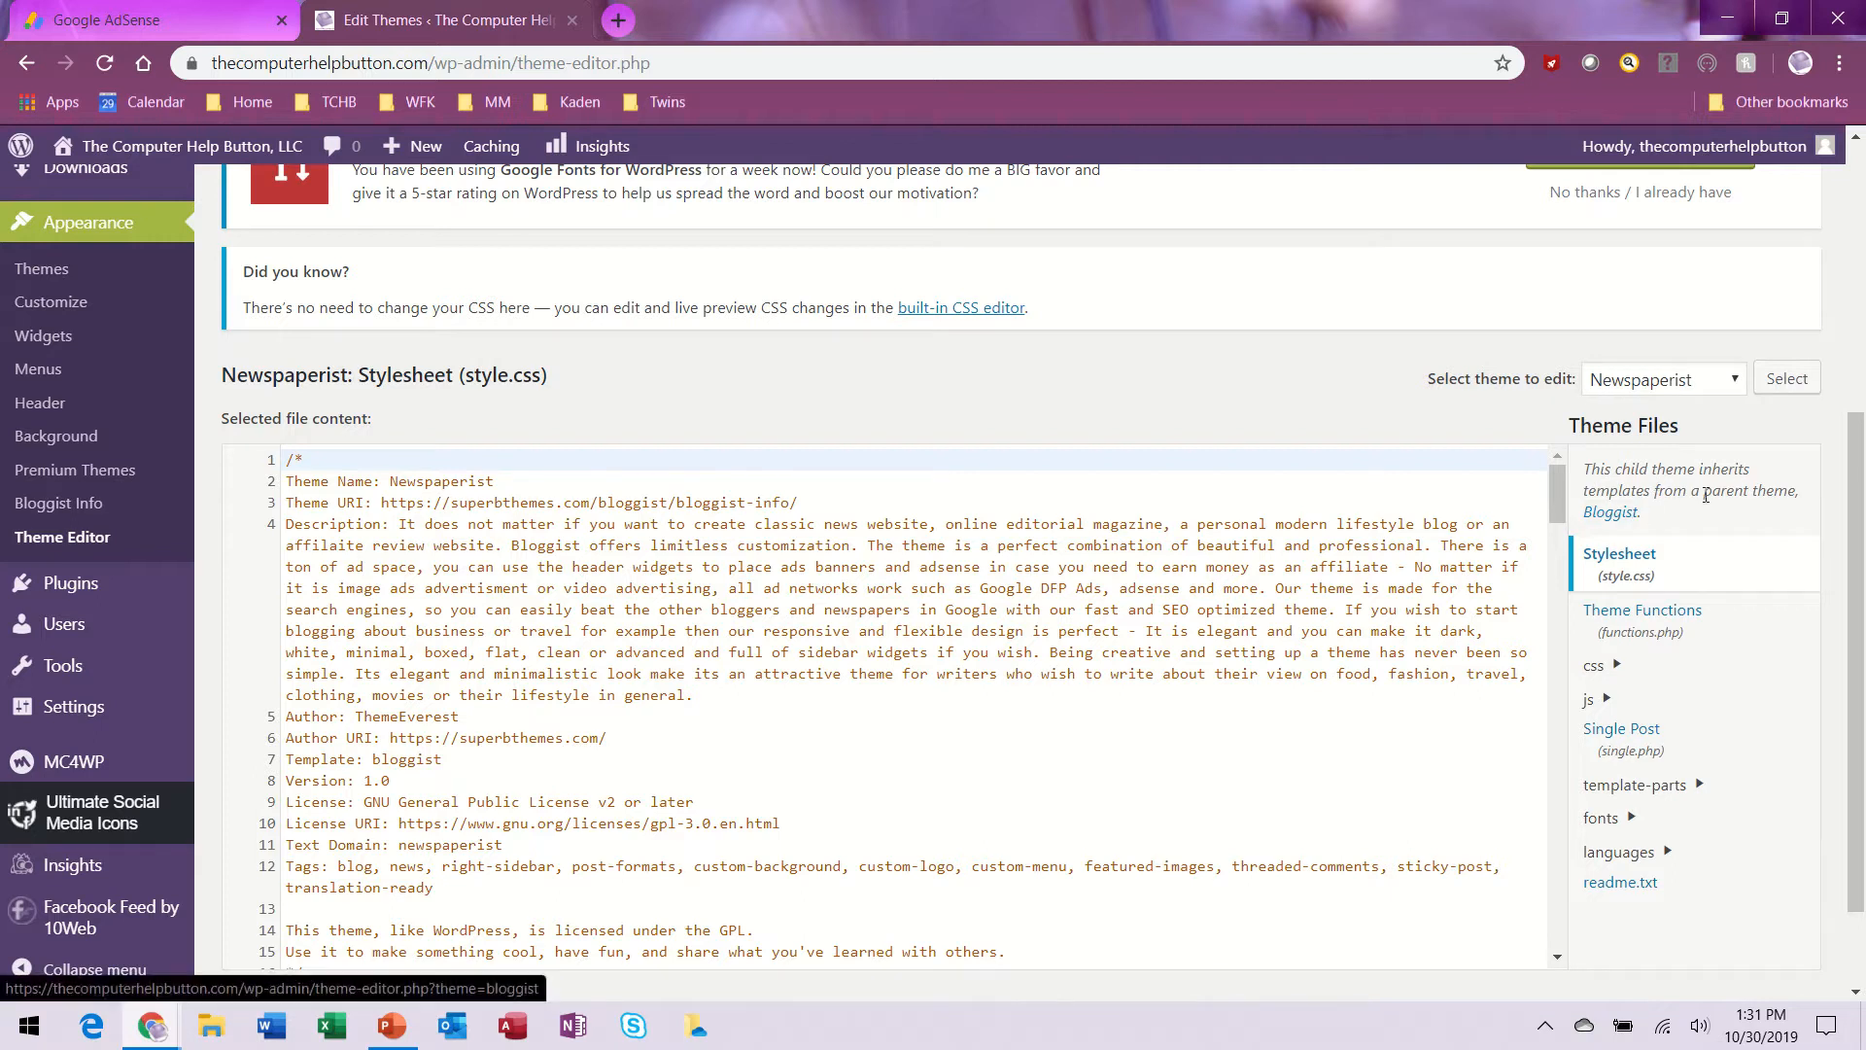
Open the Theme Header file (header.php) of the parent theme Bloggist for editing.
{"action": "left_click", "coordinate": [1611, 515]}
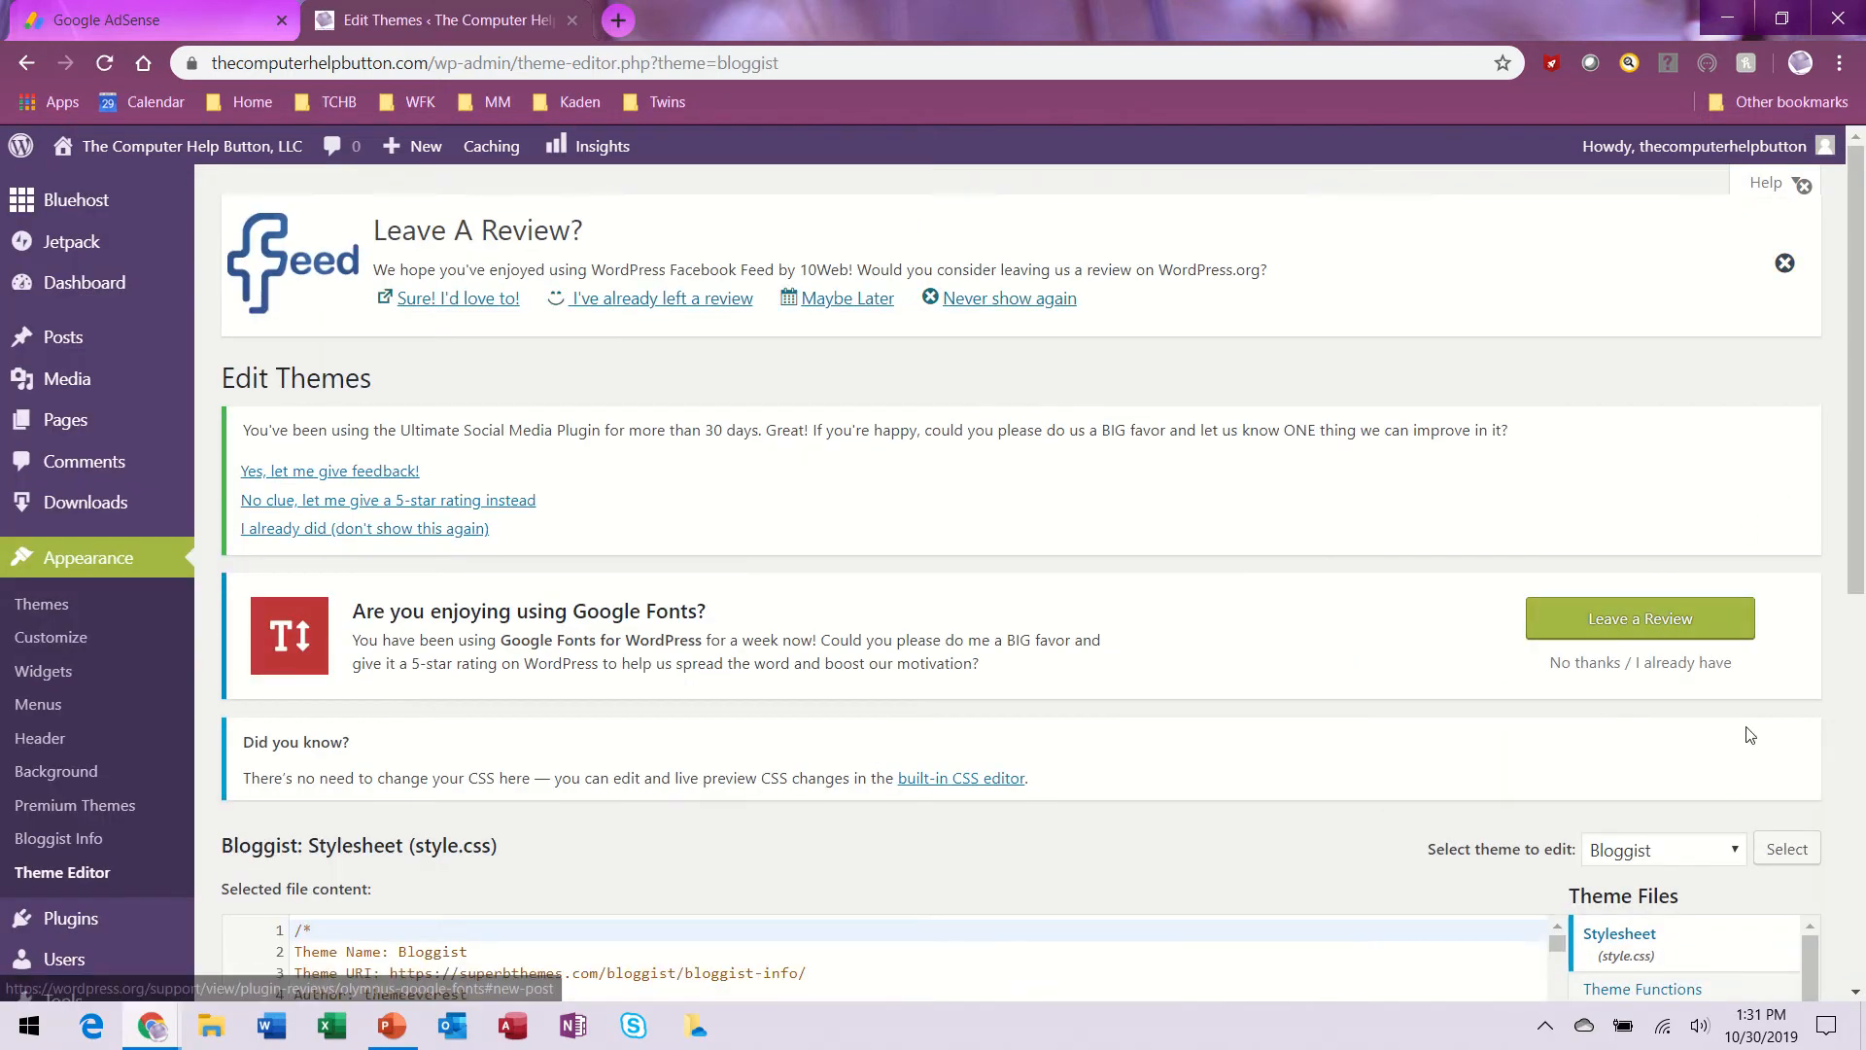
{"action": "scroll", "coordinate": [1749, 735], "scroll_direction": "down", "scroll_amount": 5}
{"action": "scroll", "coordinate": [1643, 719], "scroll_direction": "down", "scroll_amount": 2}
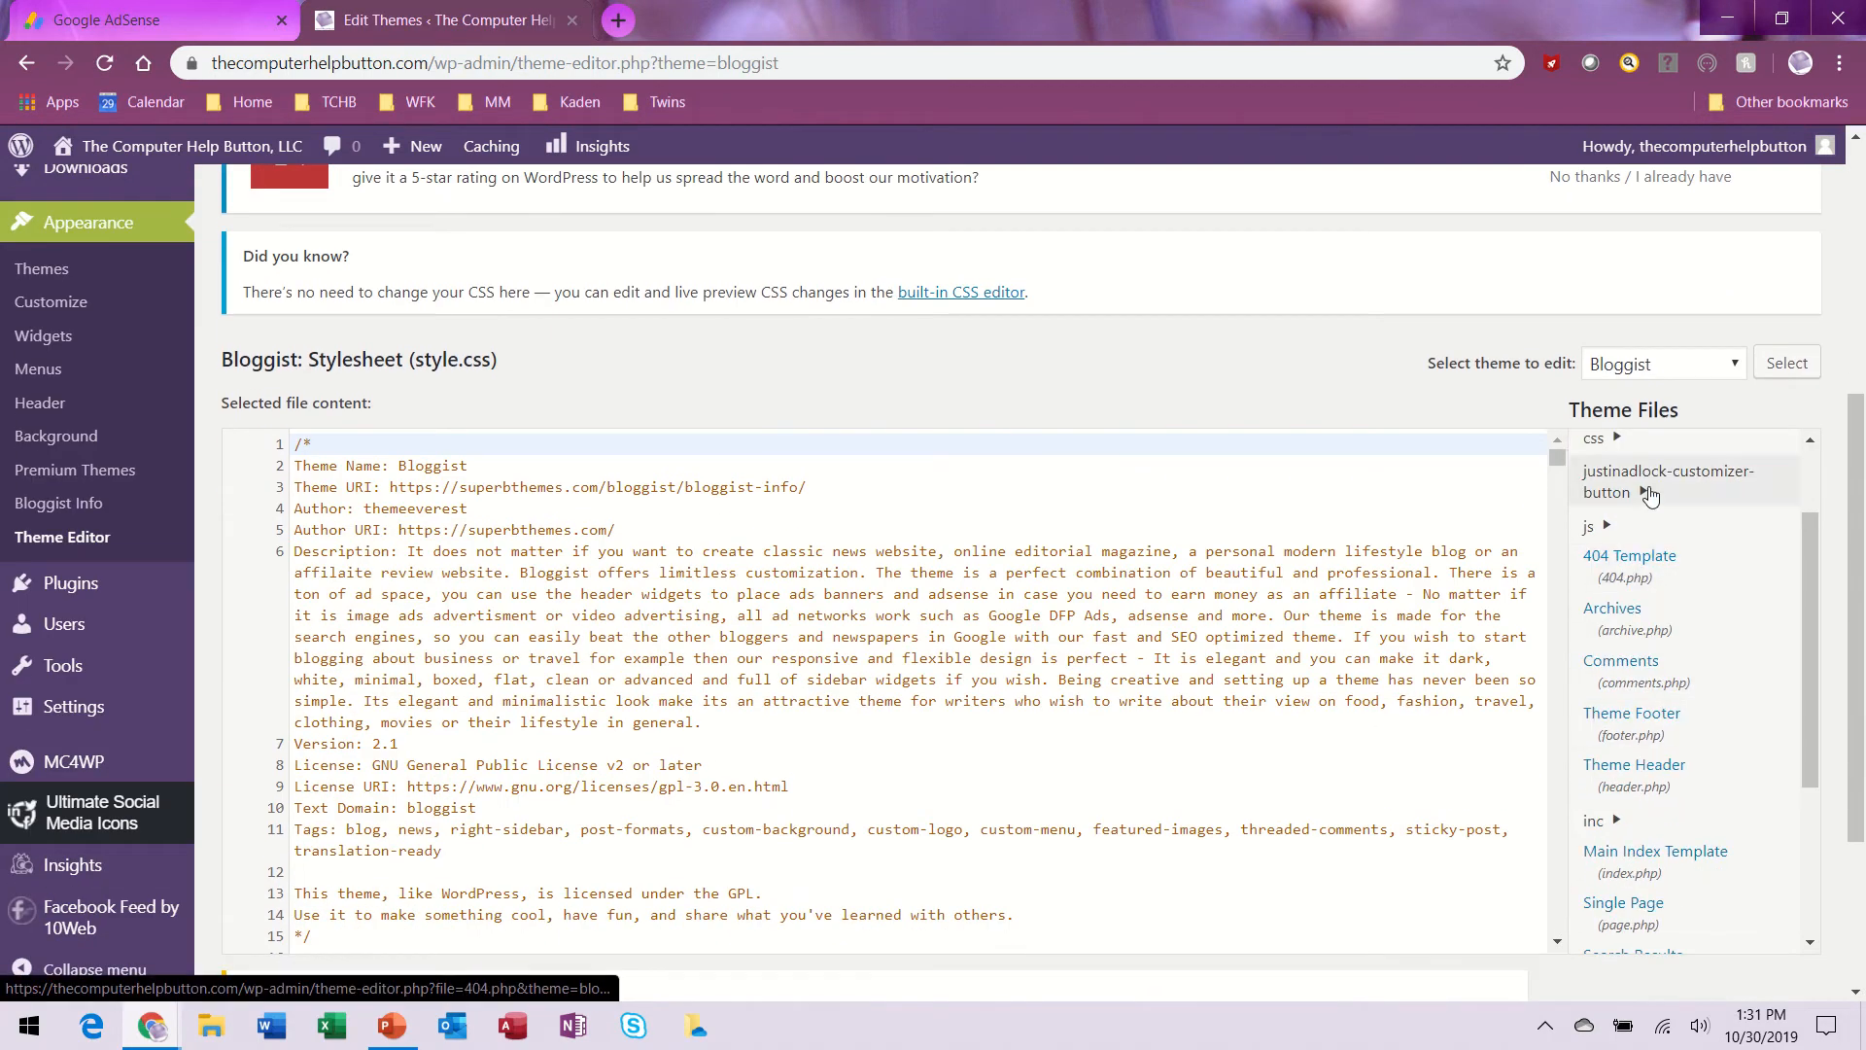
{"action": "scroll", "coordinate": [1707, 824], "scroll_direction": "down", "scroll_amount": 1}
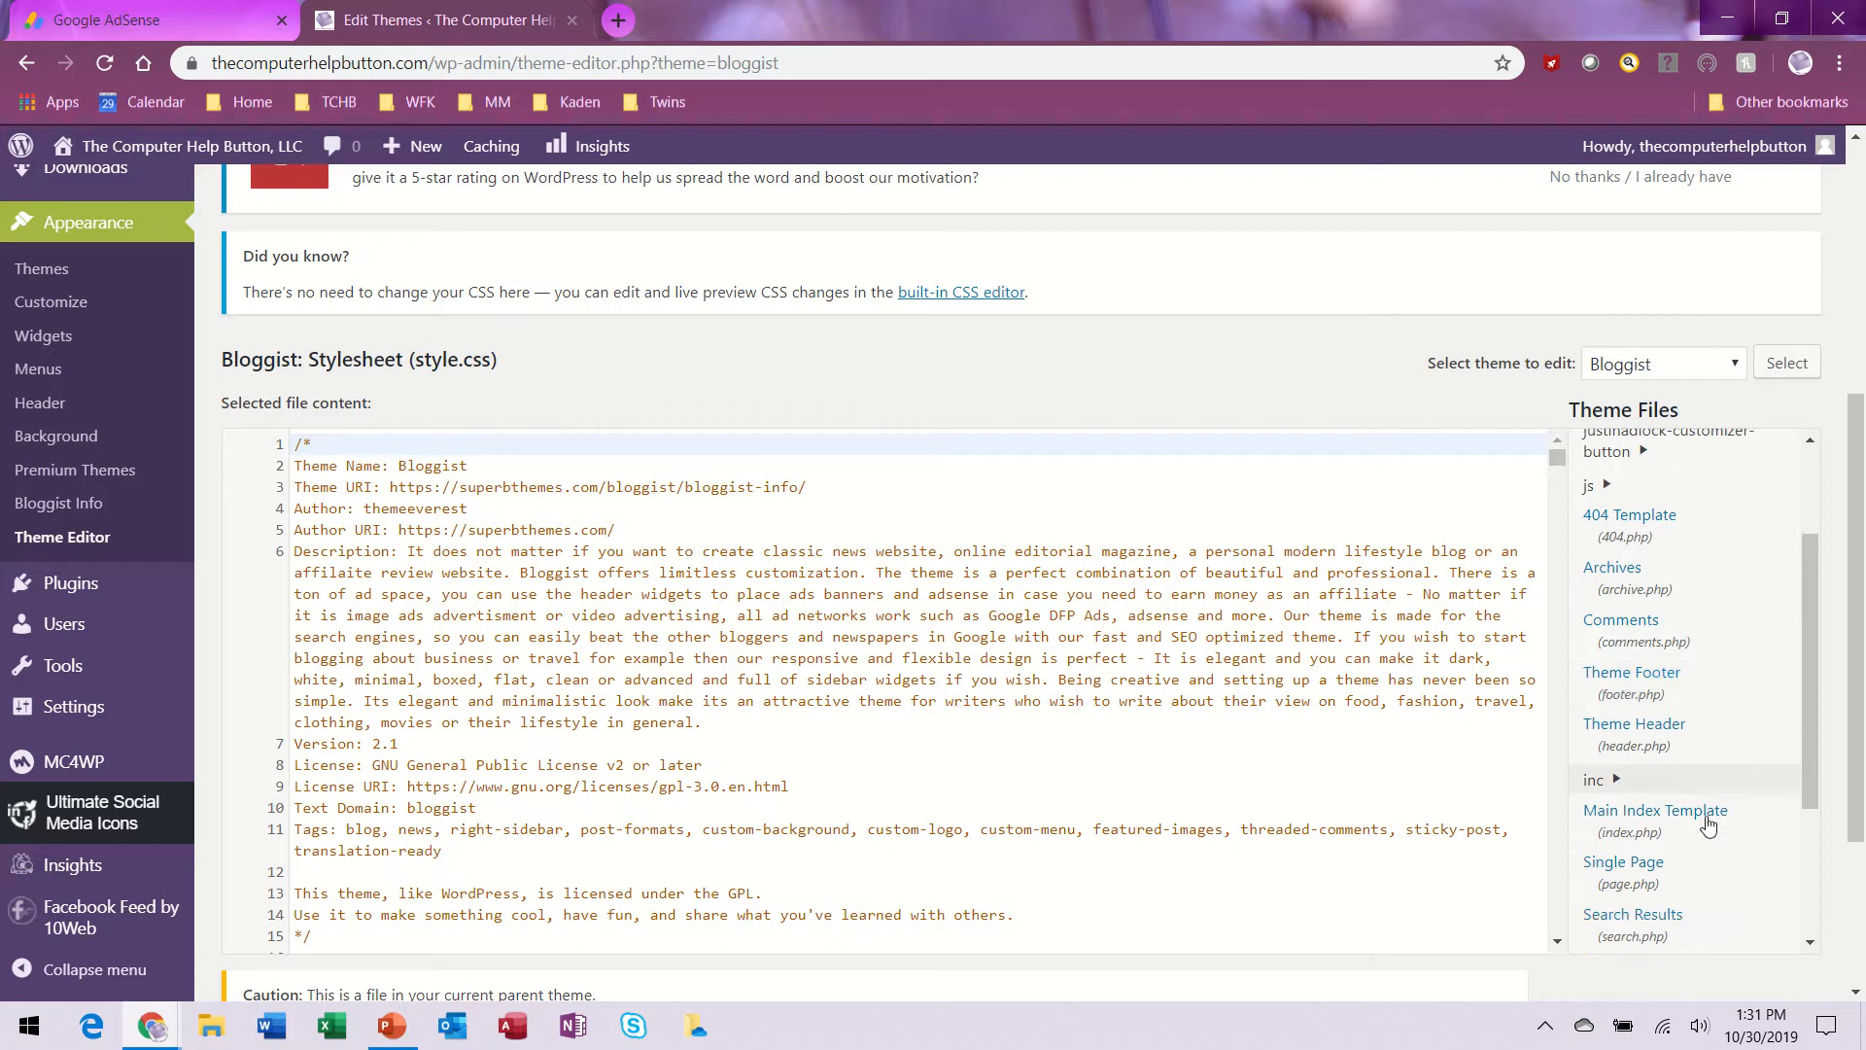
{"action": "scroll", "coordinate": [1707, 824], "scroll_direction": "down", "scroll_amount": 3}
{"action": "scroll", "coordinate": [1700, 826], "scroll_direction": "up", "scroll_amount": 3}
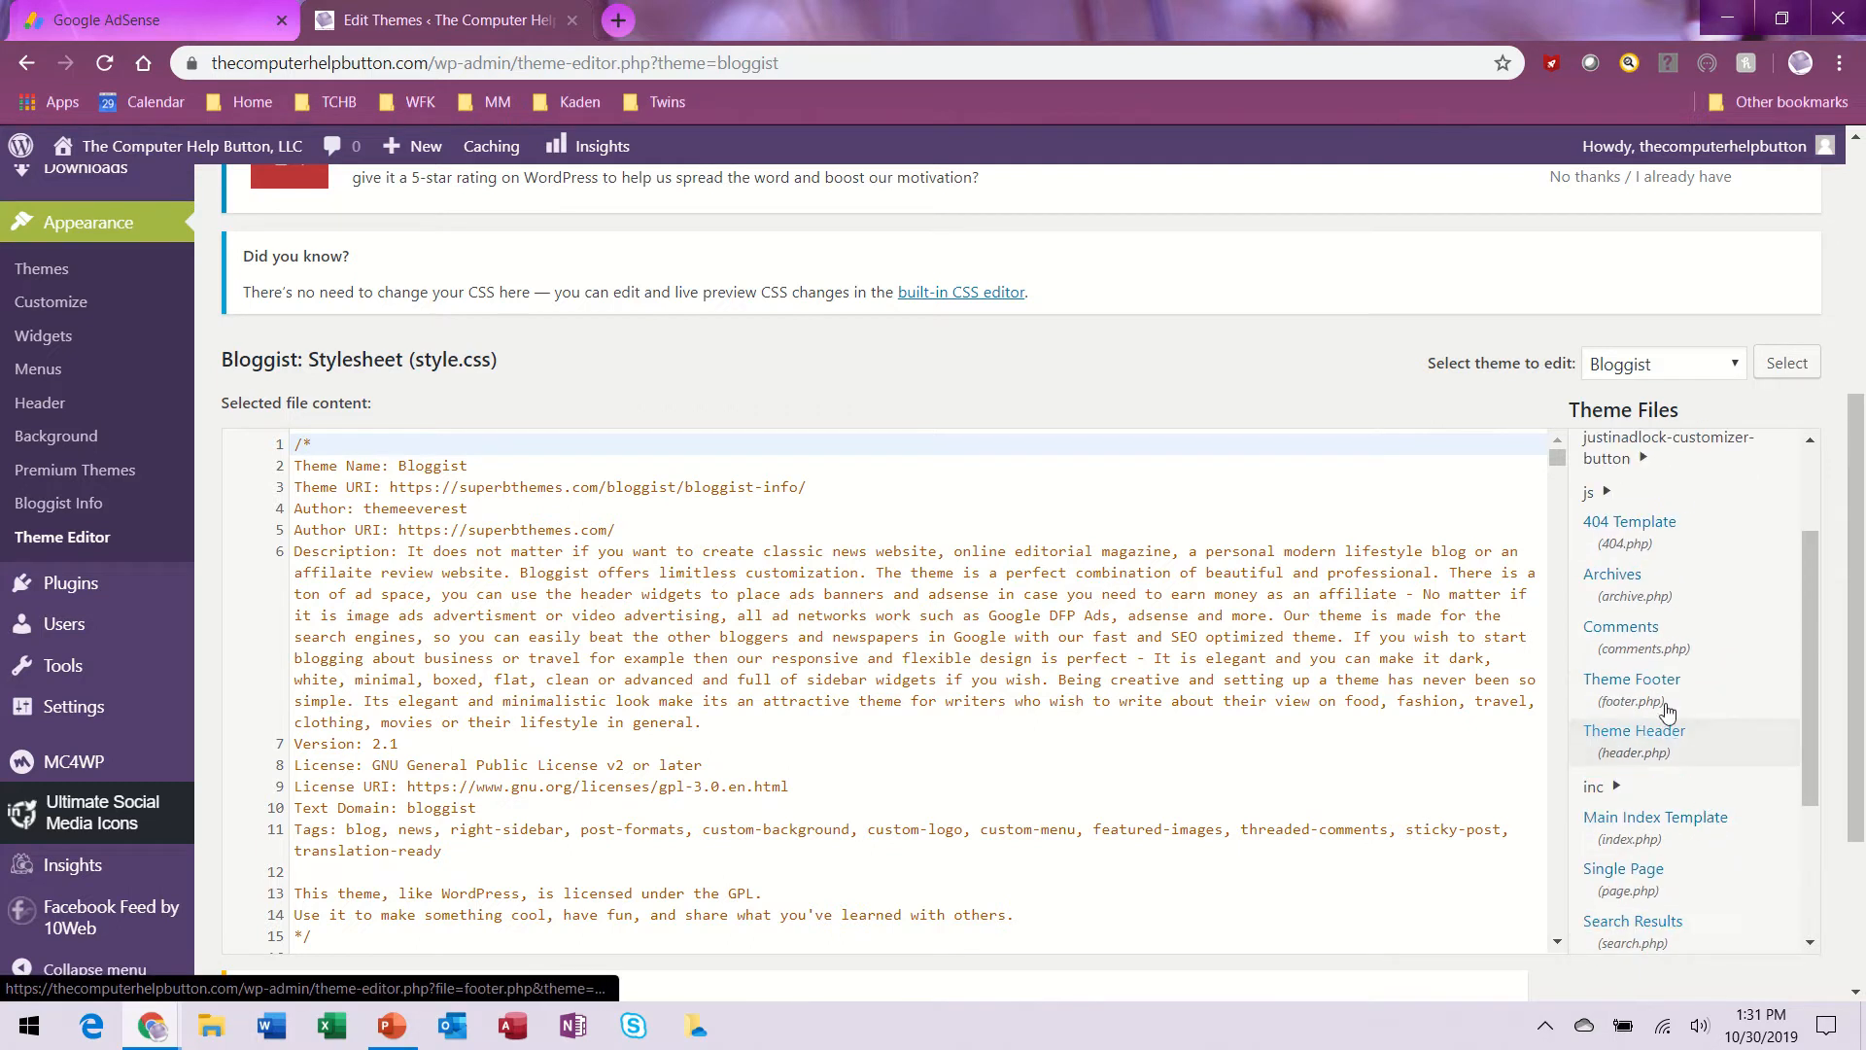
{"action": "left_click", "coordinate": [1638, 762]}
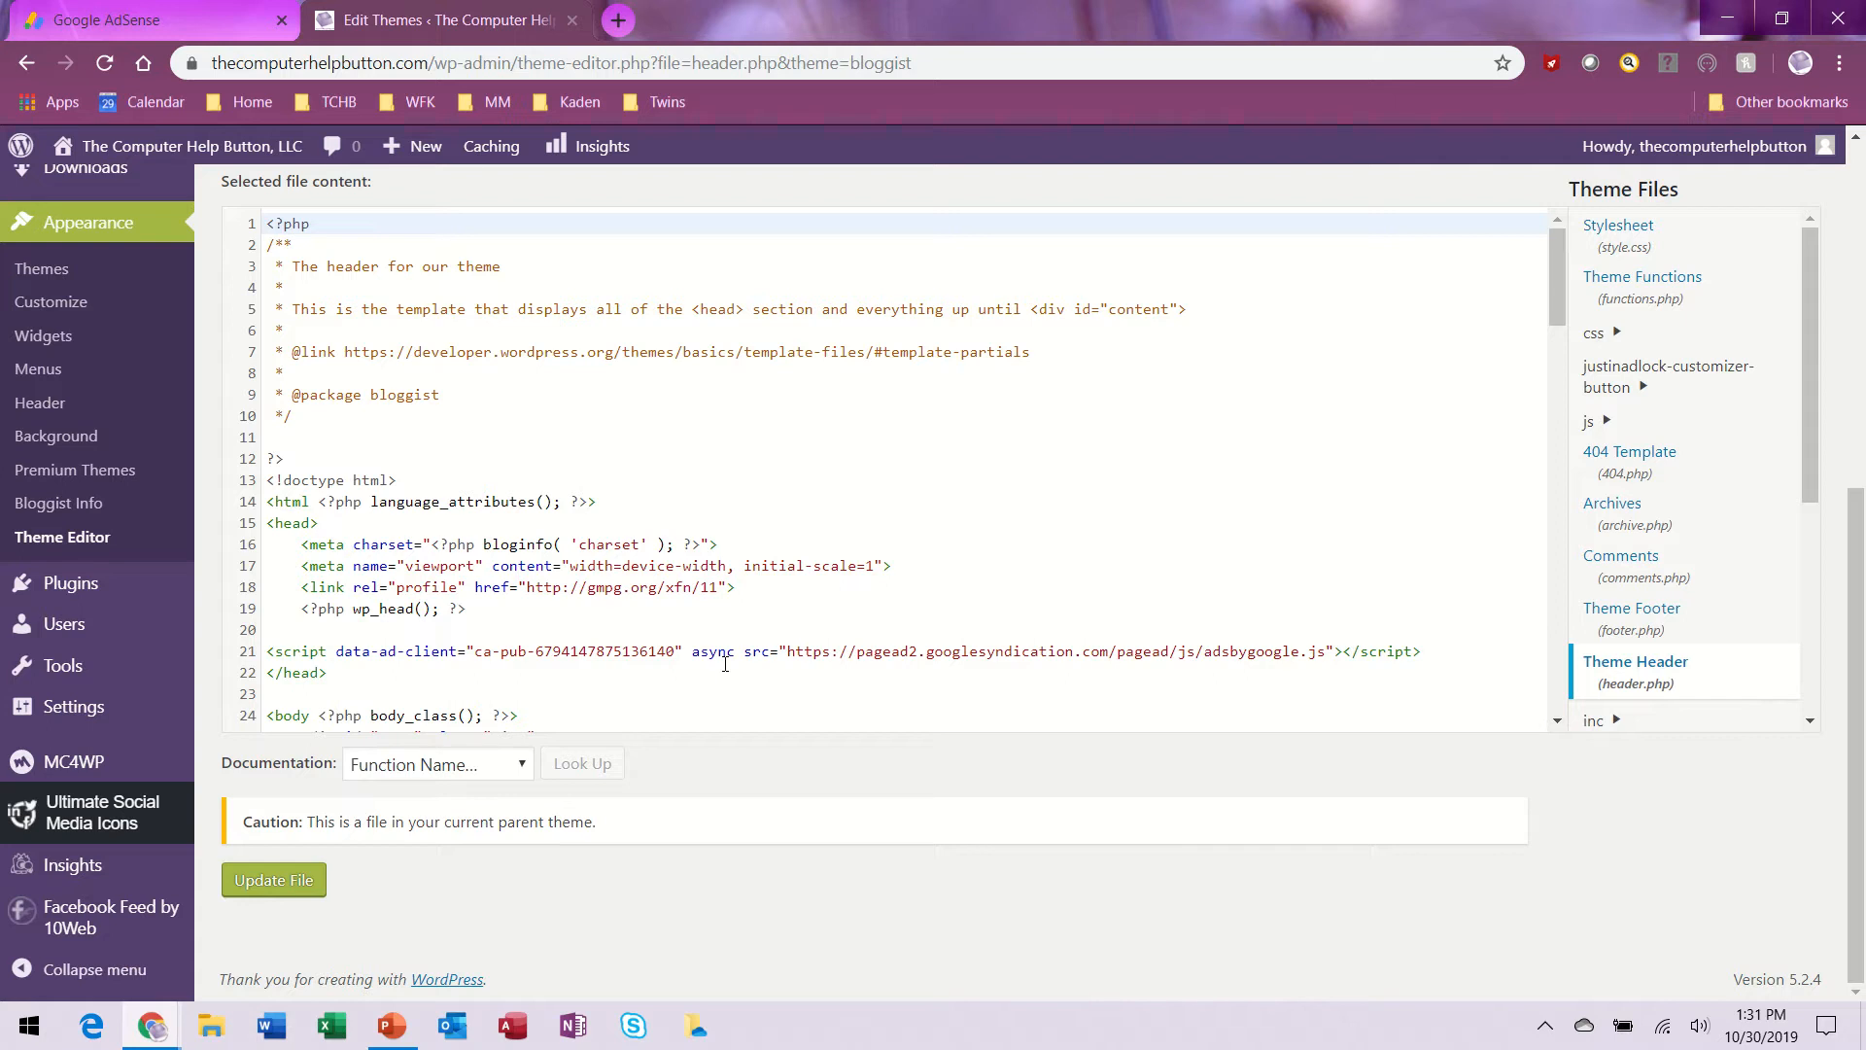
Review the AdSense code placement instructions and search the header.php page for "head".
{"action": "left_click", "coordinate": [117, 21]}
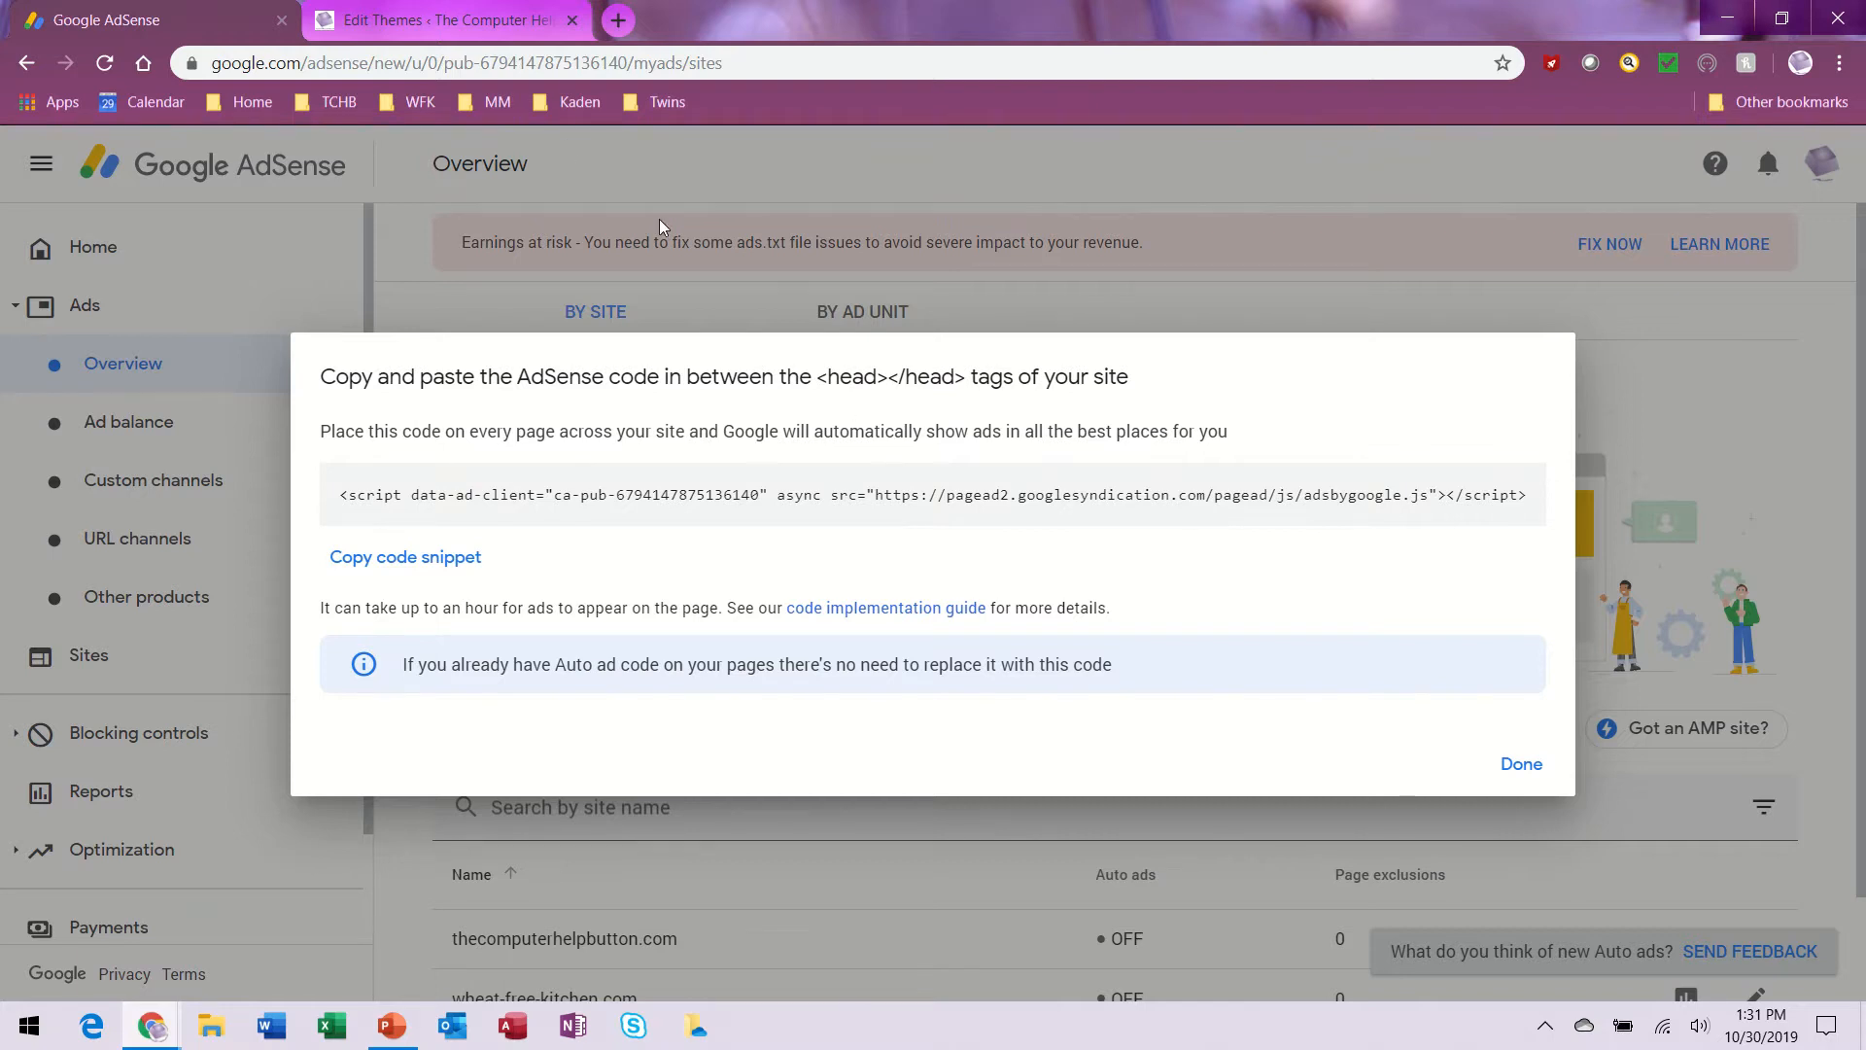
{"action": "left_click", "coordinate": [461, 19]}
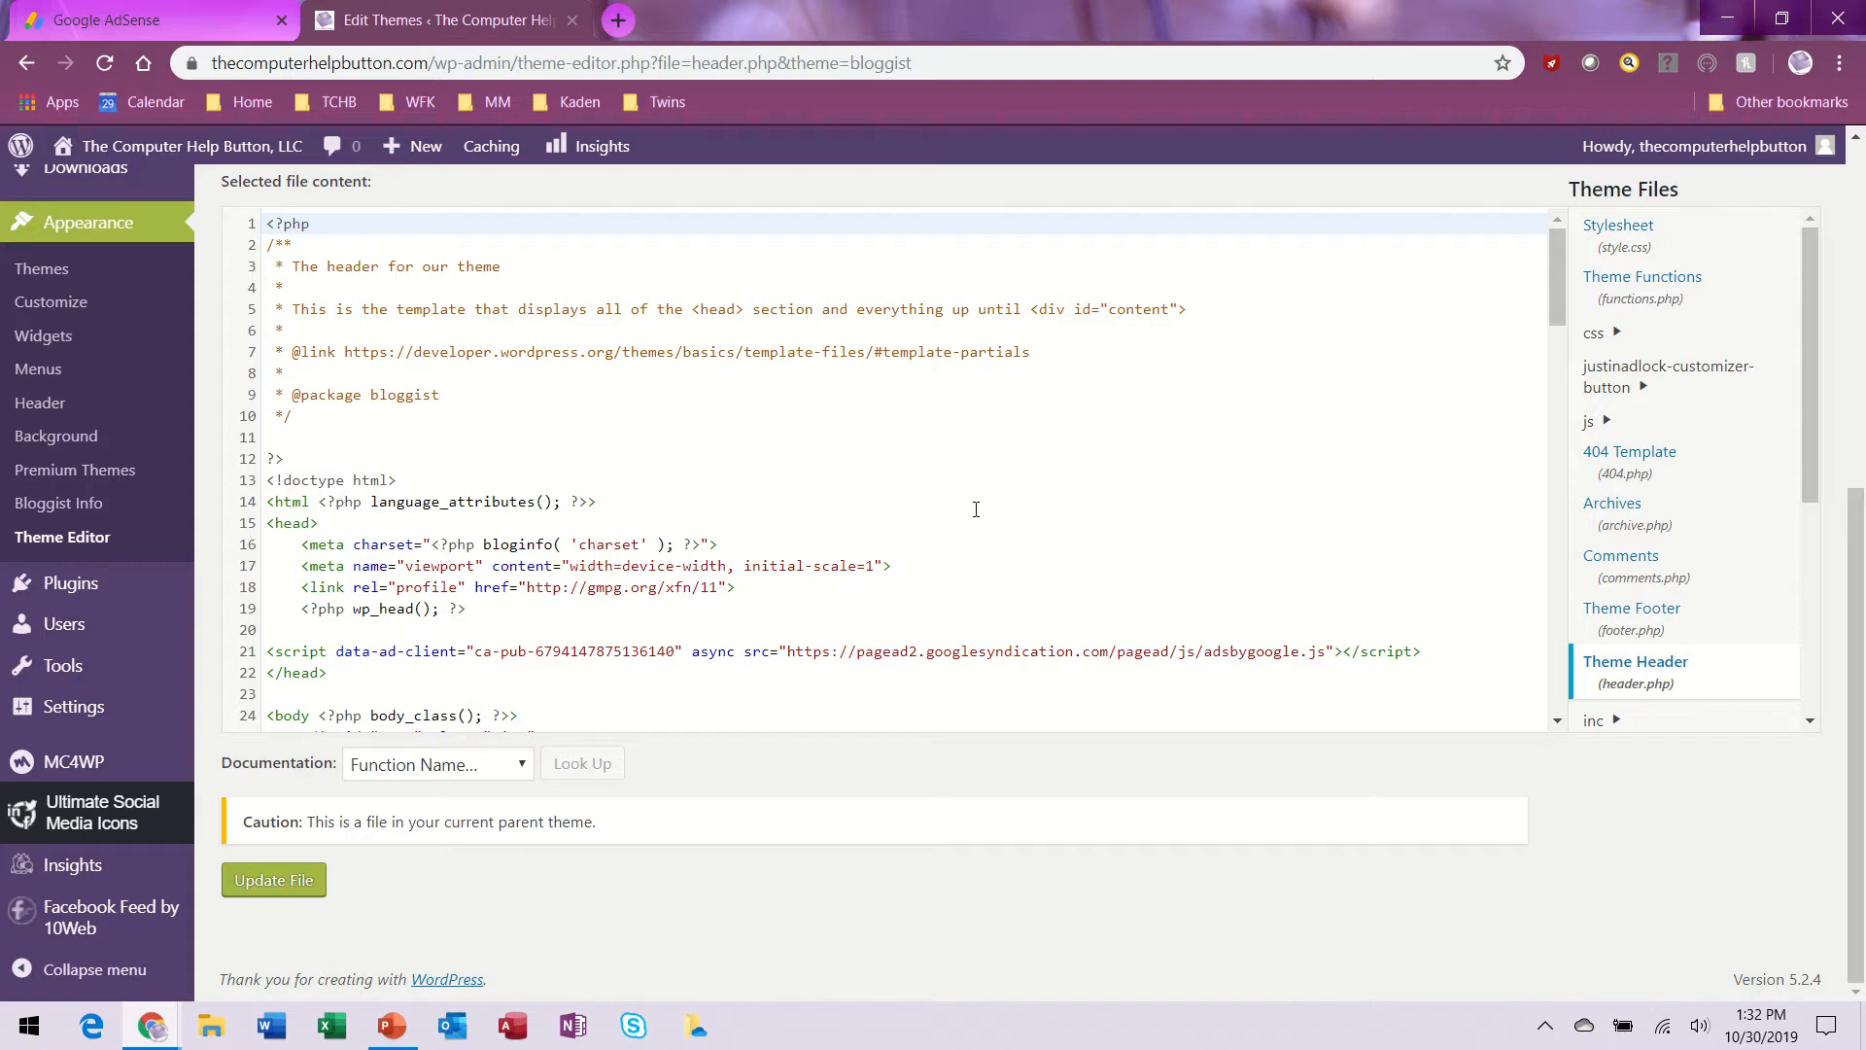
{"action": "key", "text": "ctrl+f"}
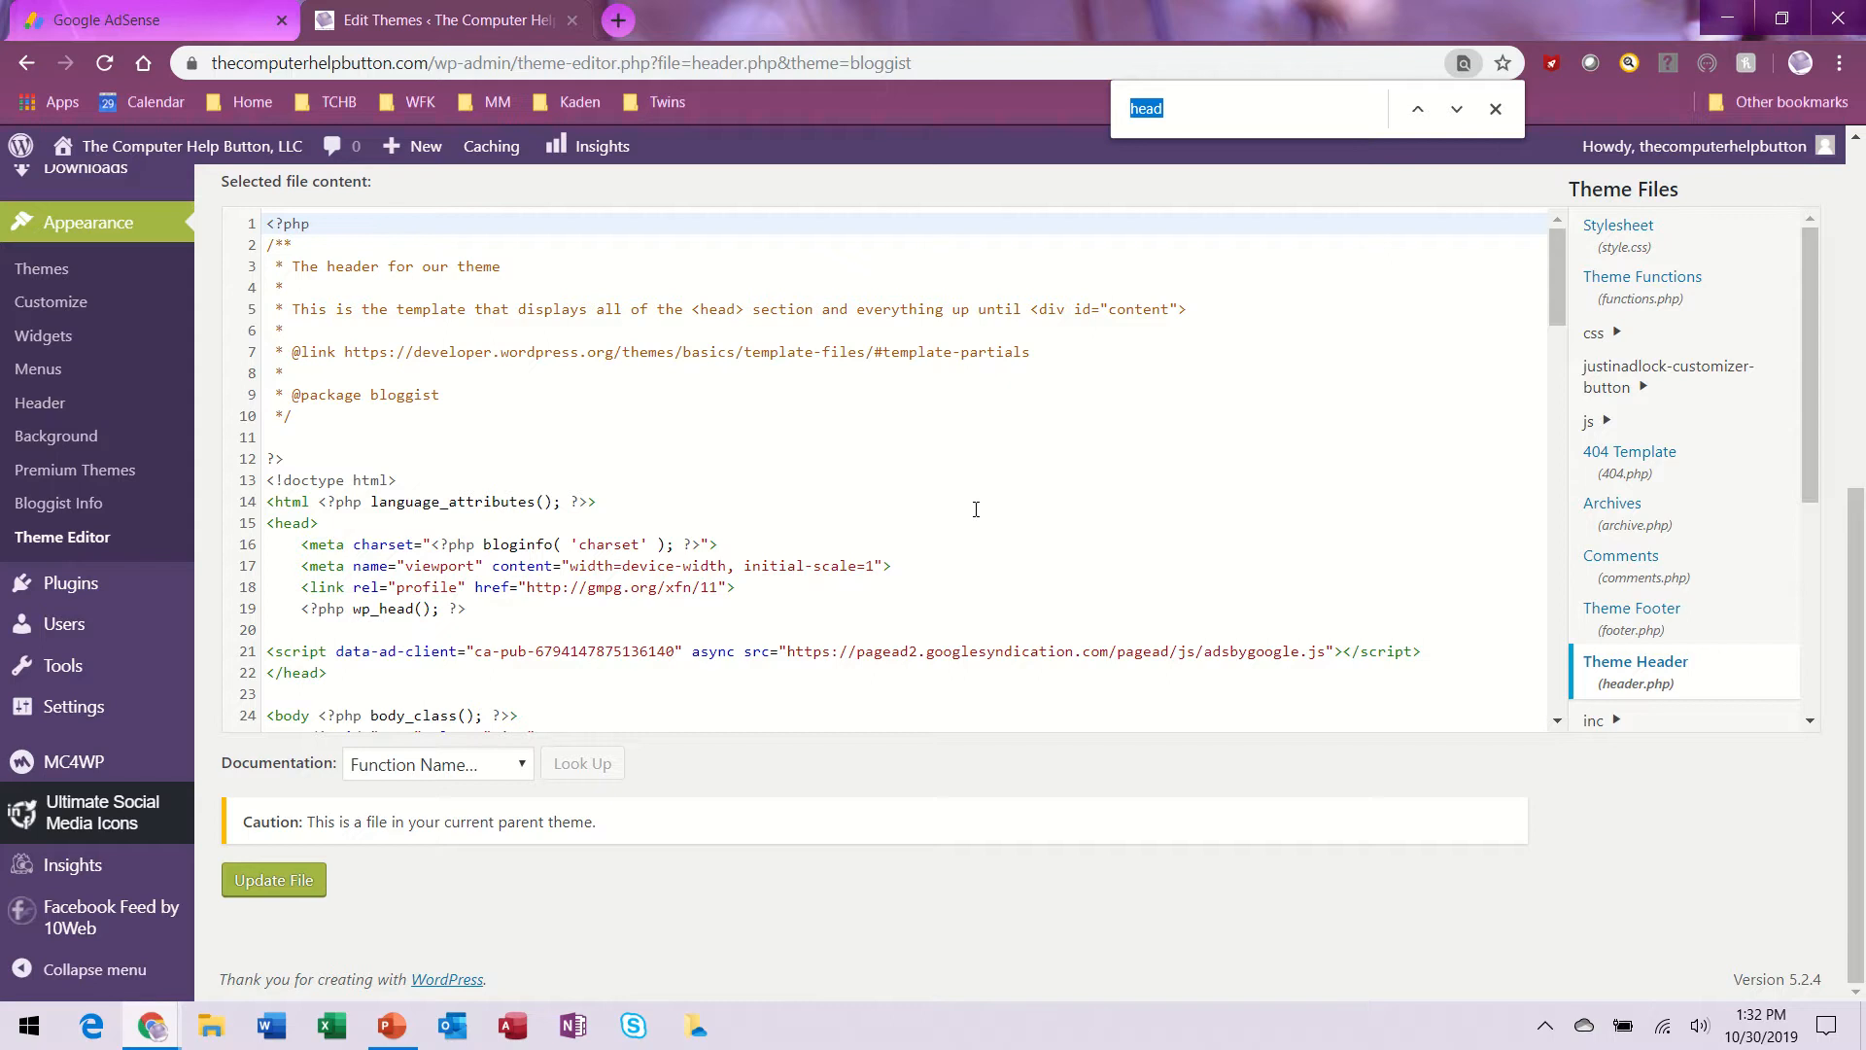
{"action": "key", "text": "Return"}
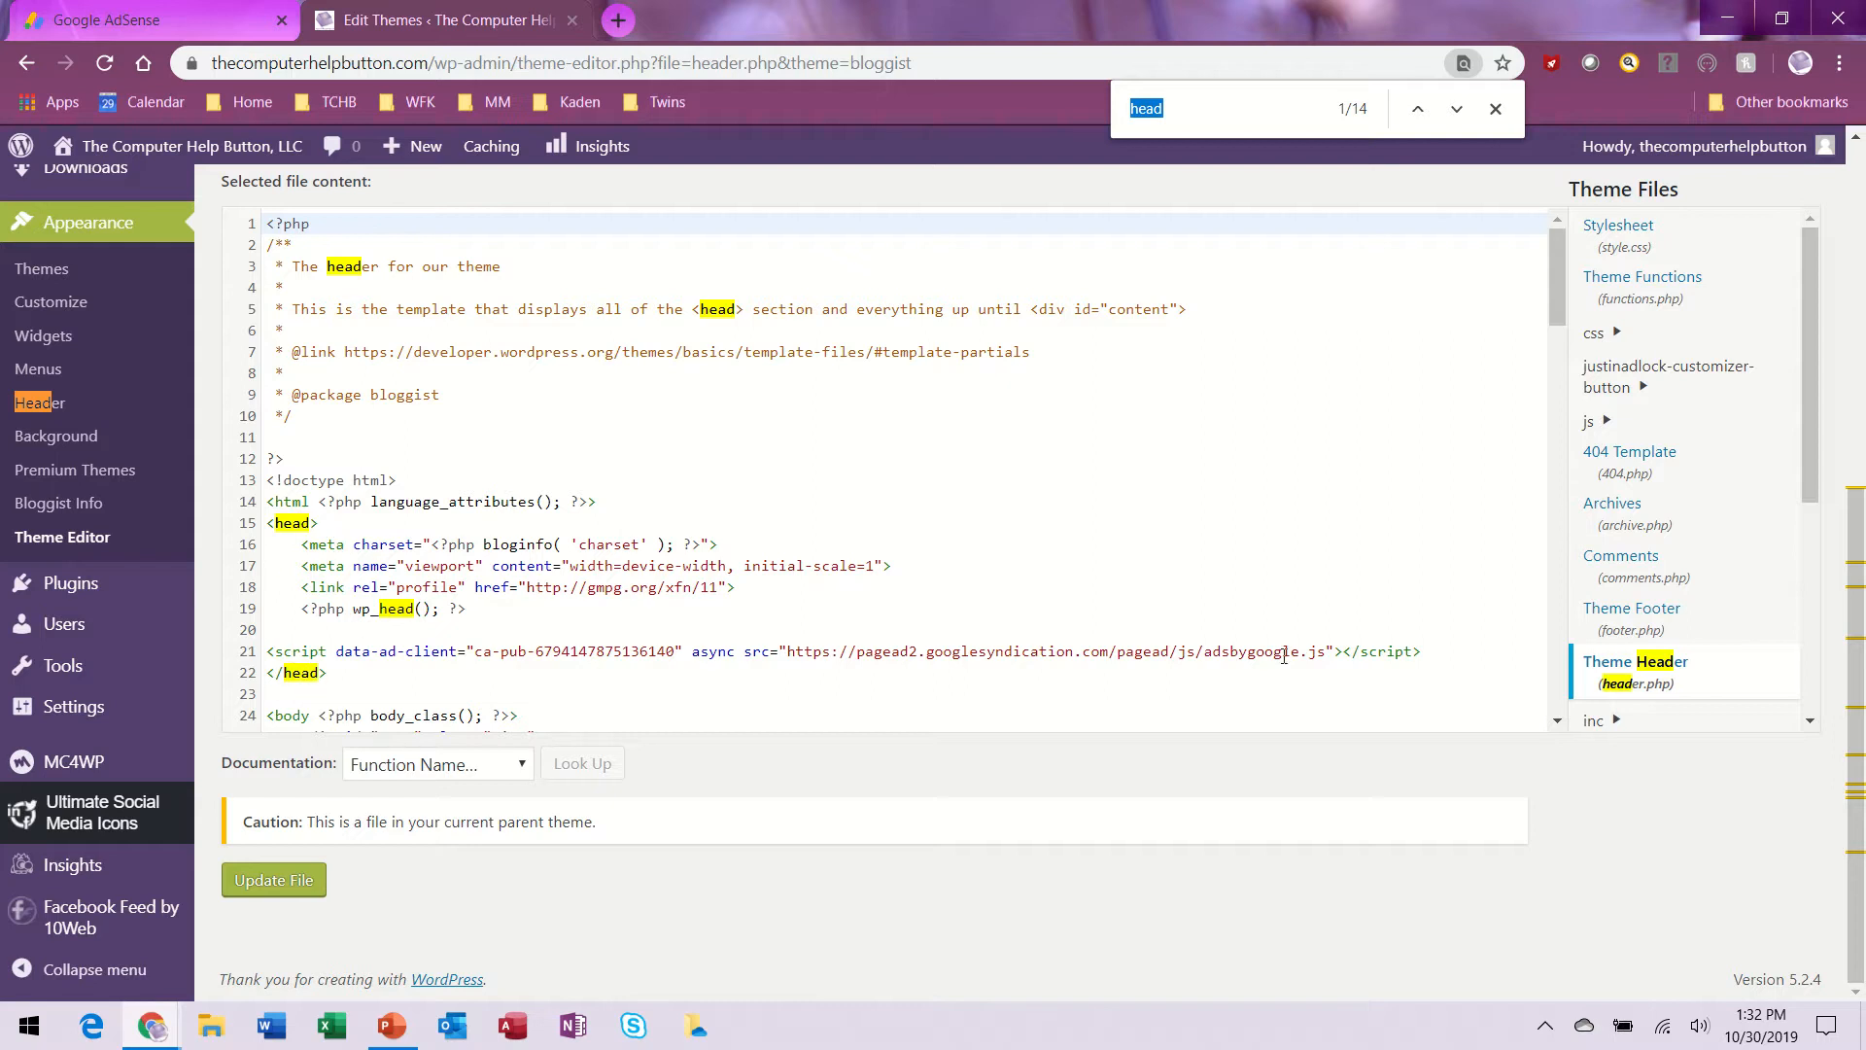
Paste the copied AdSense snippet twice on new lines between the existing script line and the closing head tag.
{"action": "left_click", "coordinate": [1424, 652]}
{"action": "key", "text": "Return"}
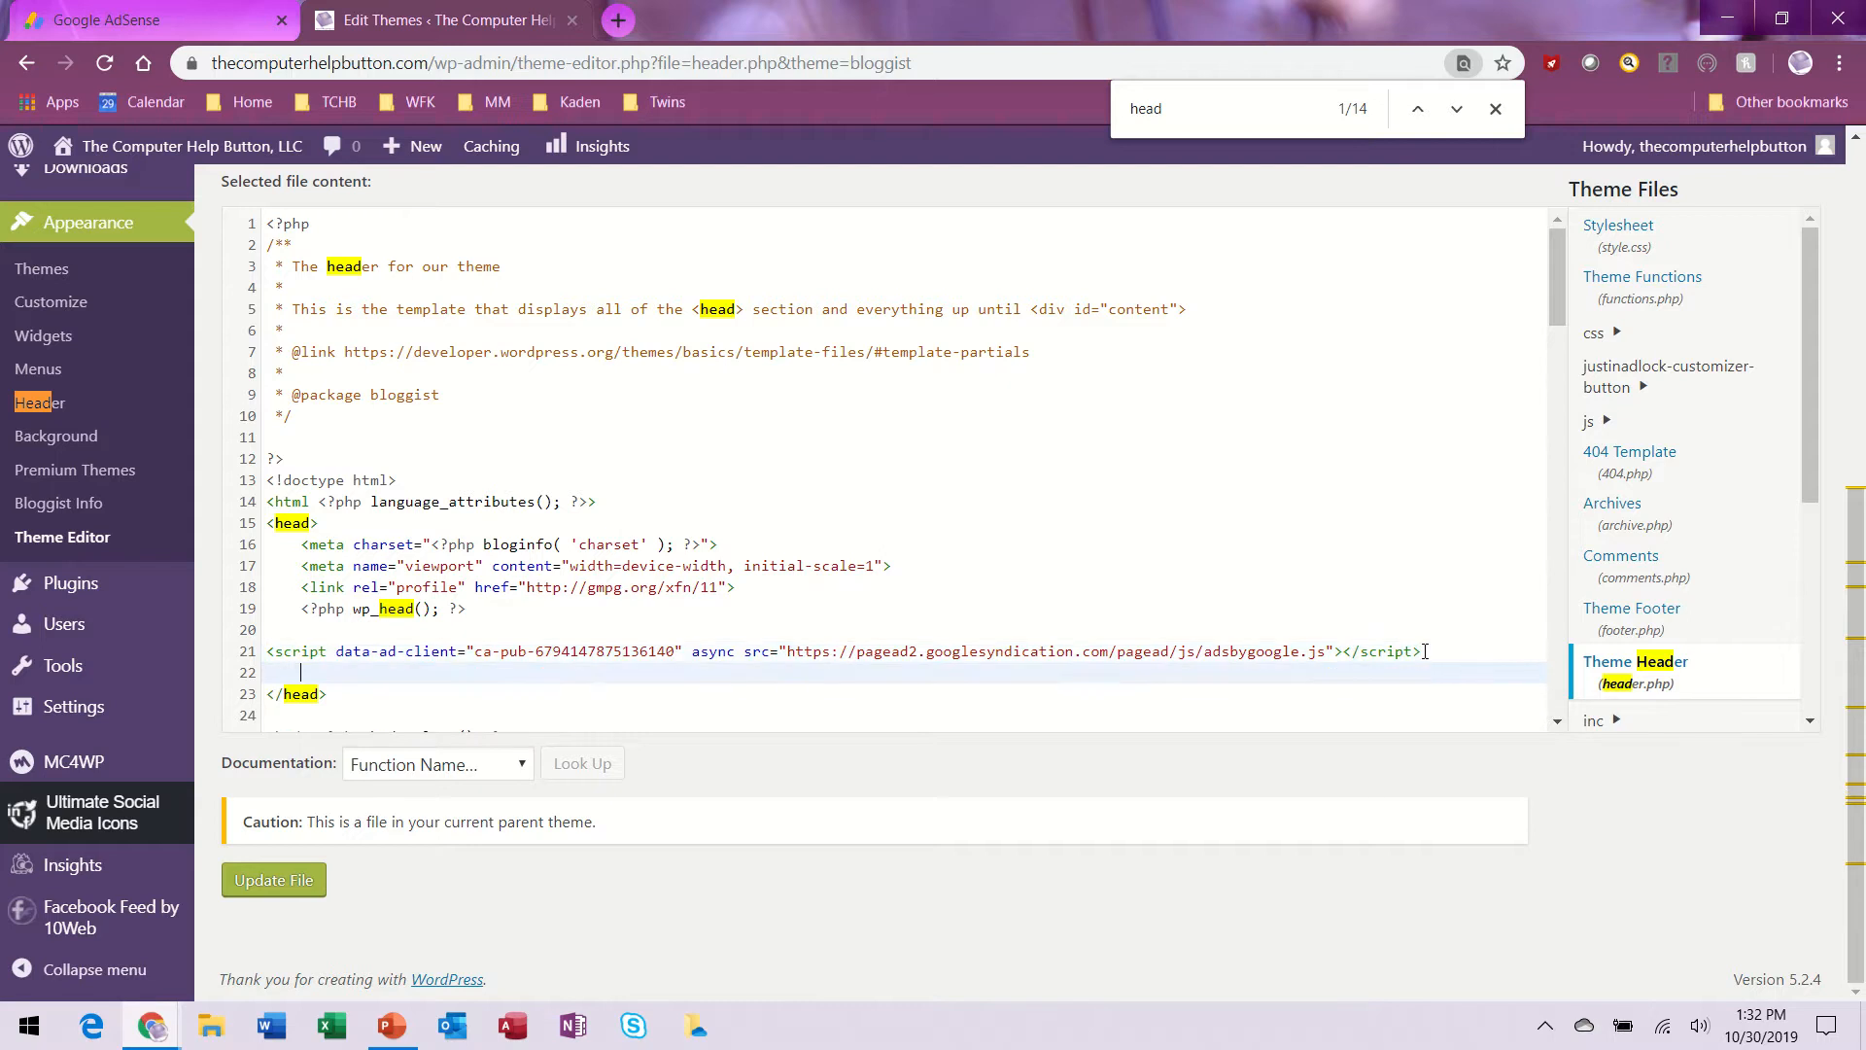
{"action": "key", "text": "Return"}
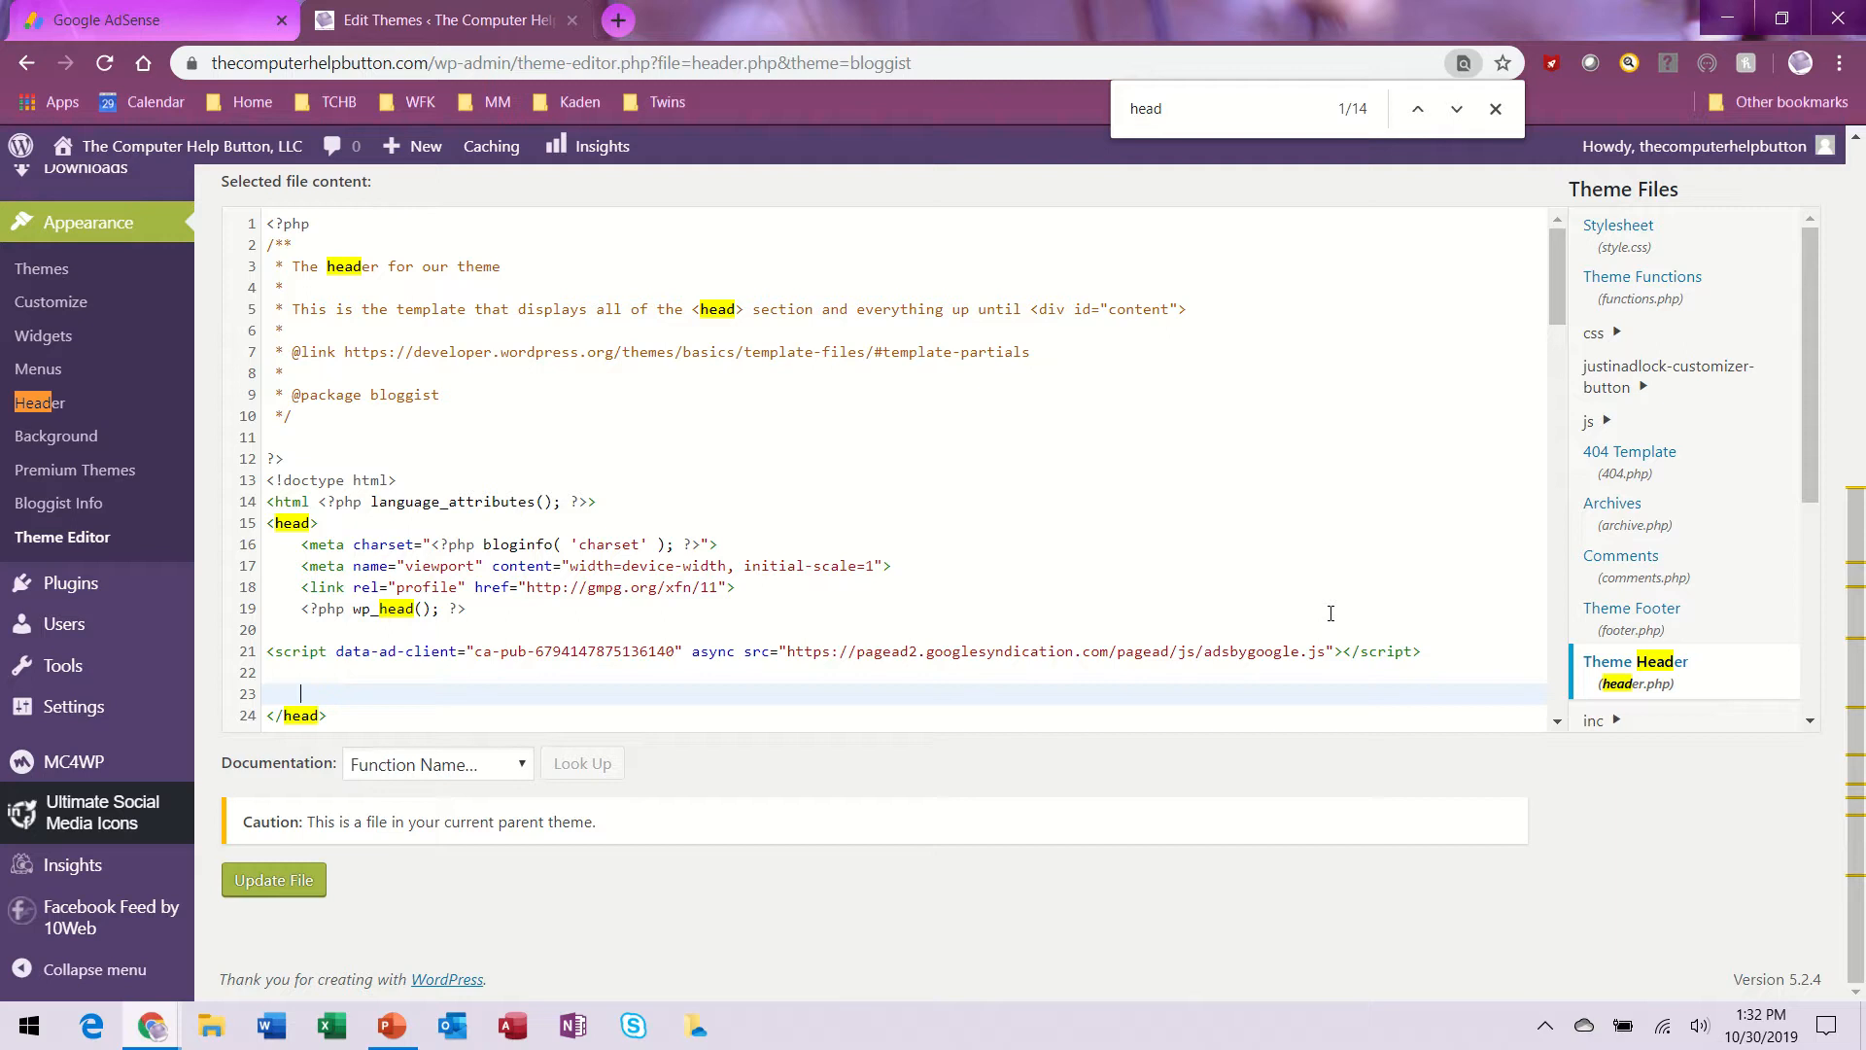
{"action": "key", "text": "ctrl+v"}
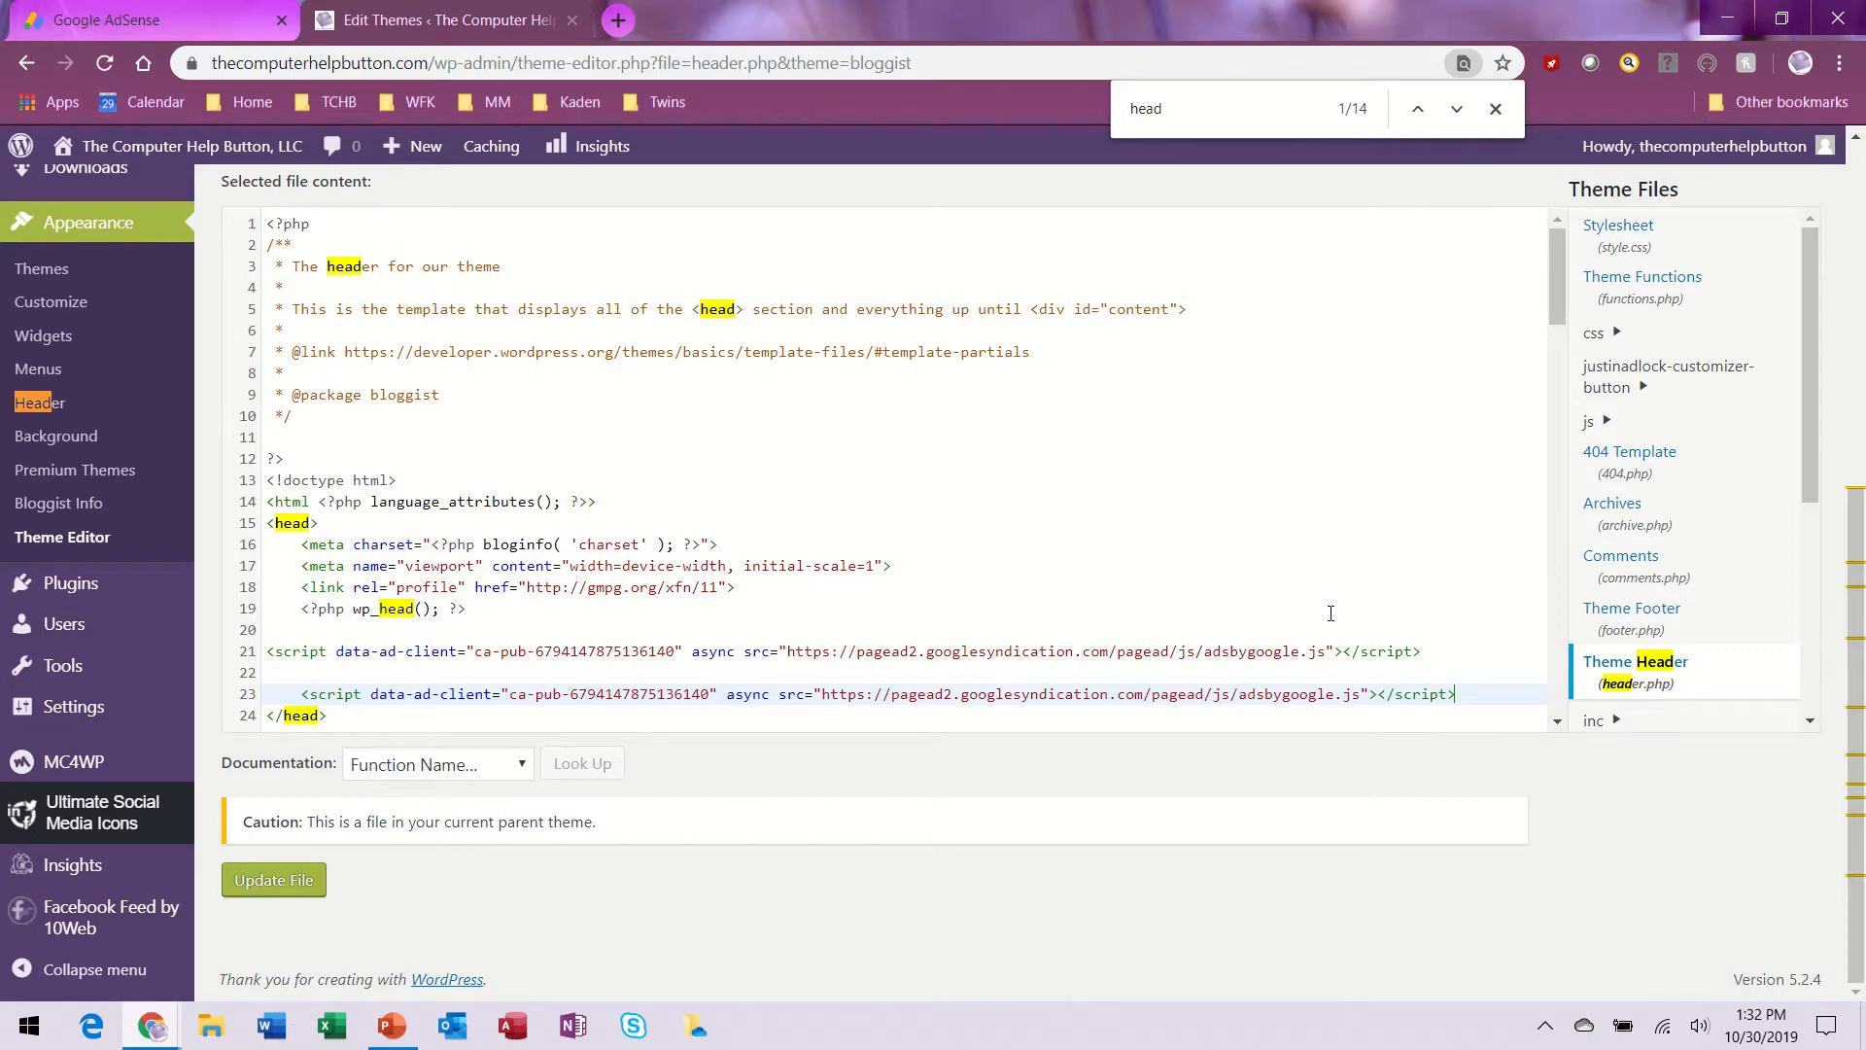
{"action": "key", "text": "Return"}
{"action": "key", "text": "Return"}
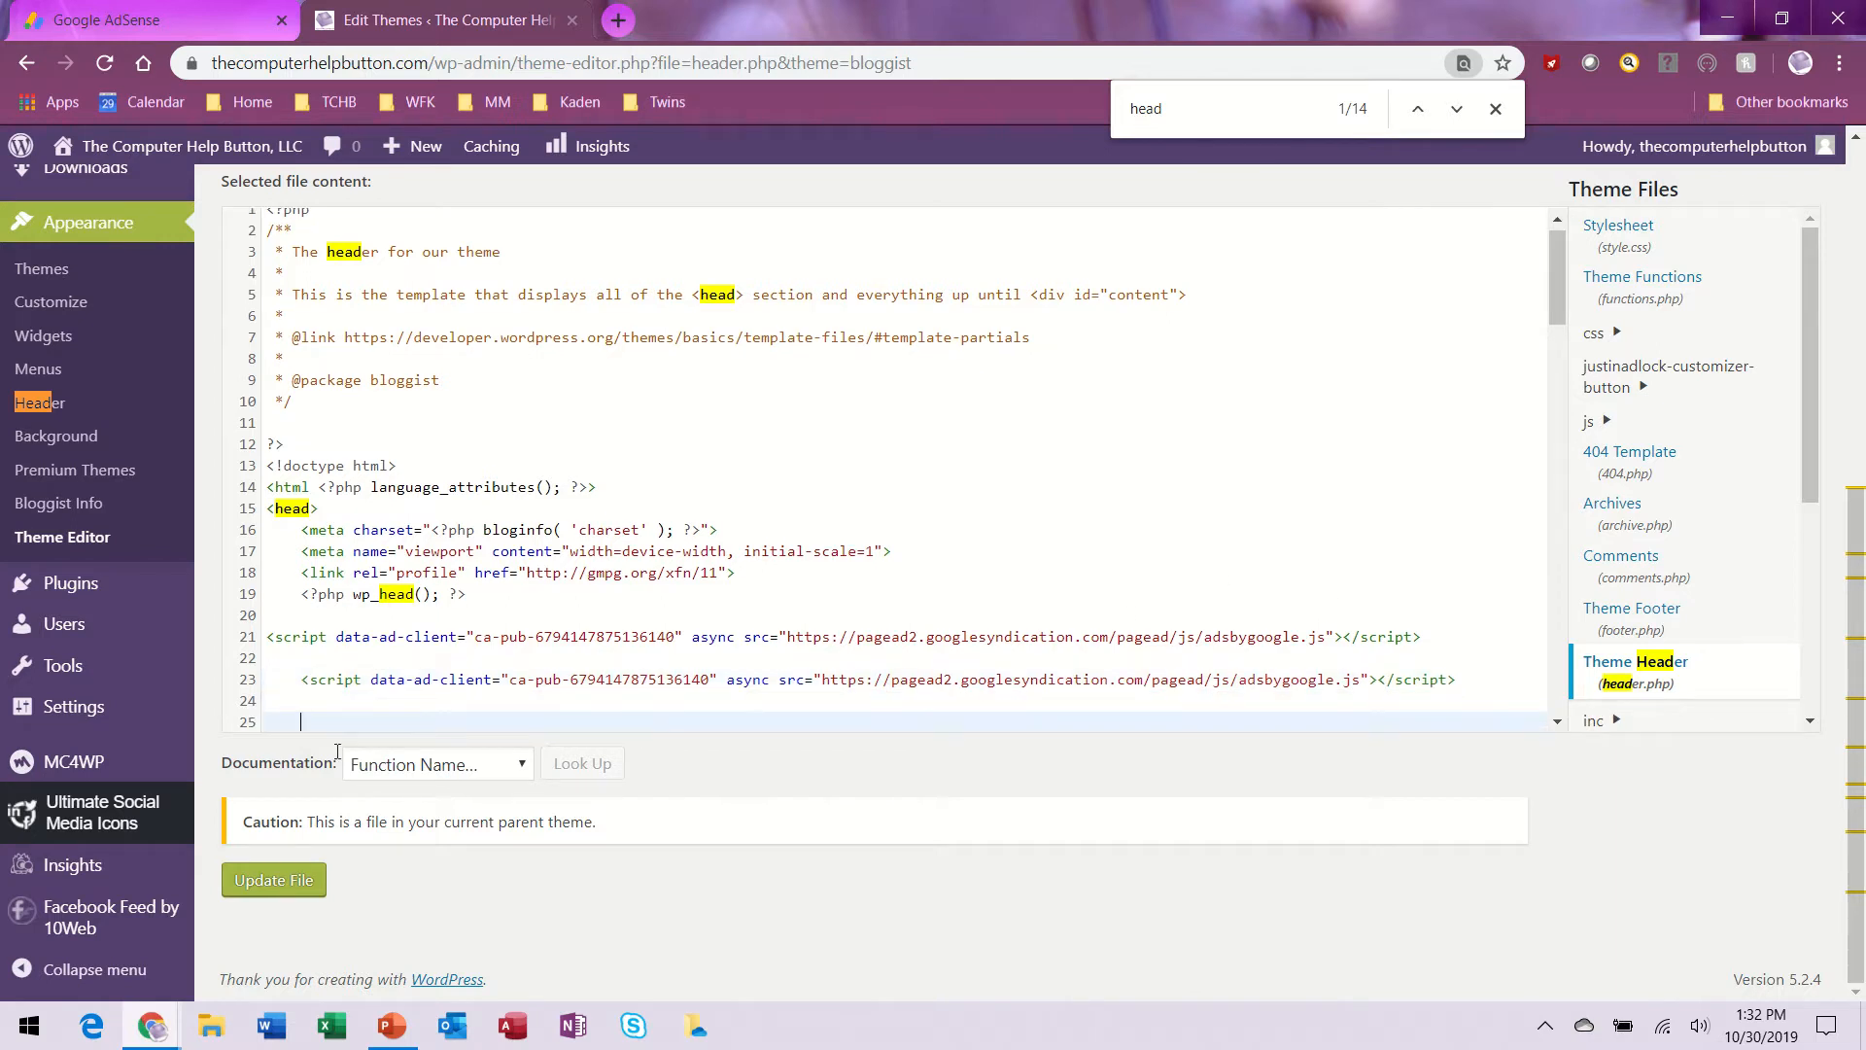
{"action": "right_click", "coordinate": [339, 720]}
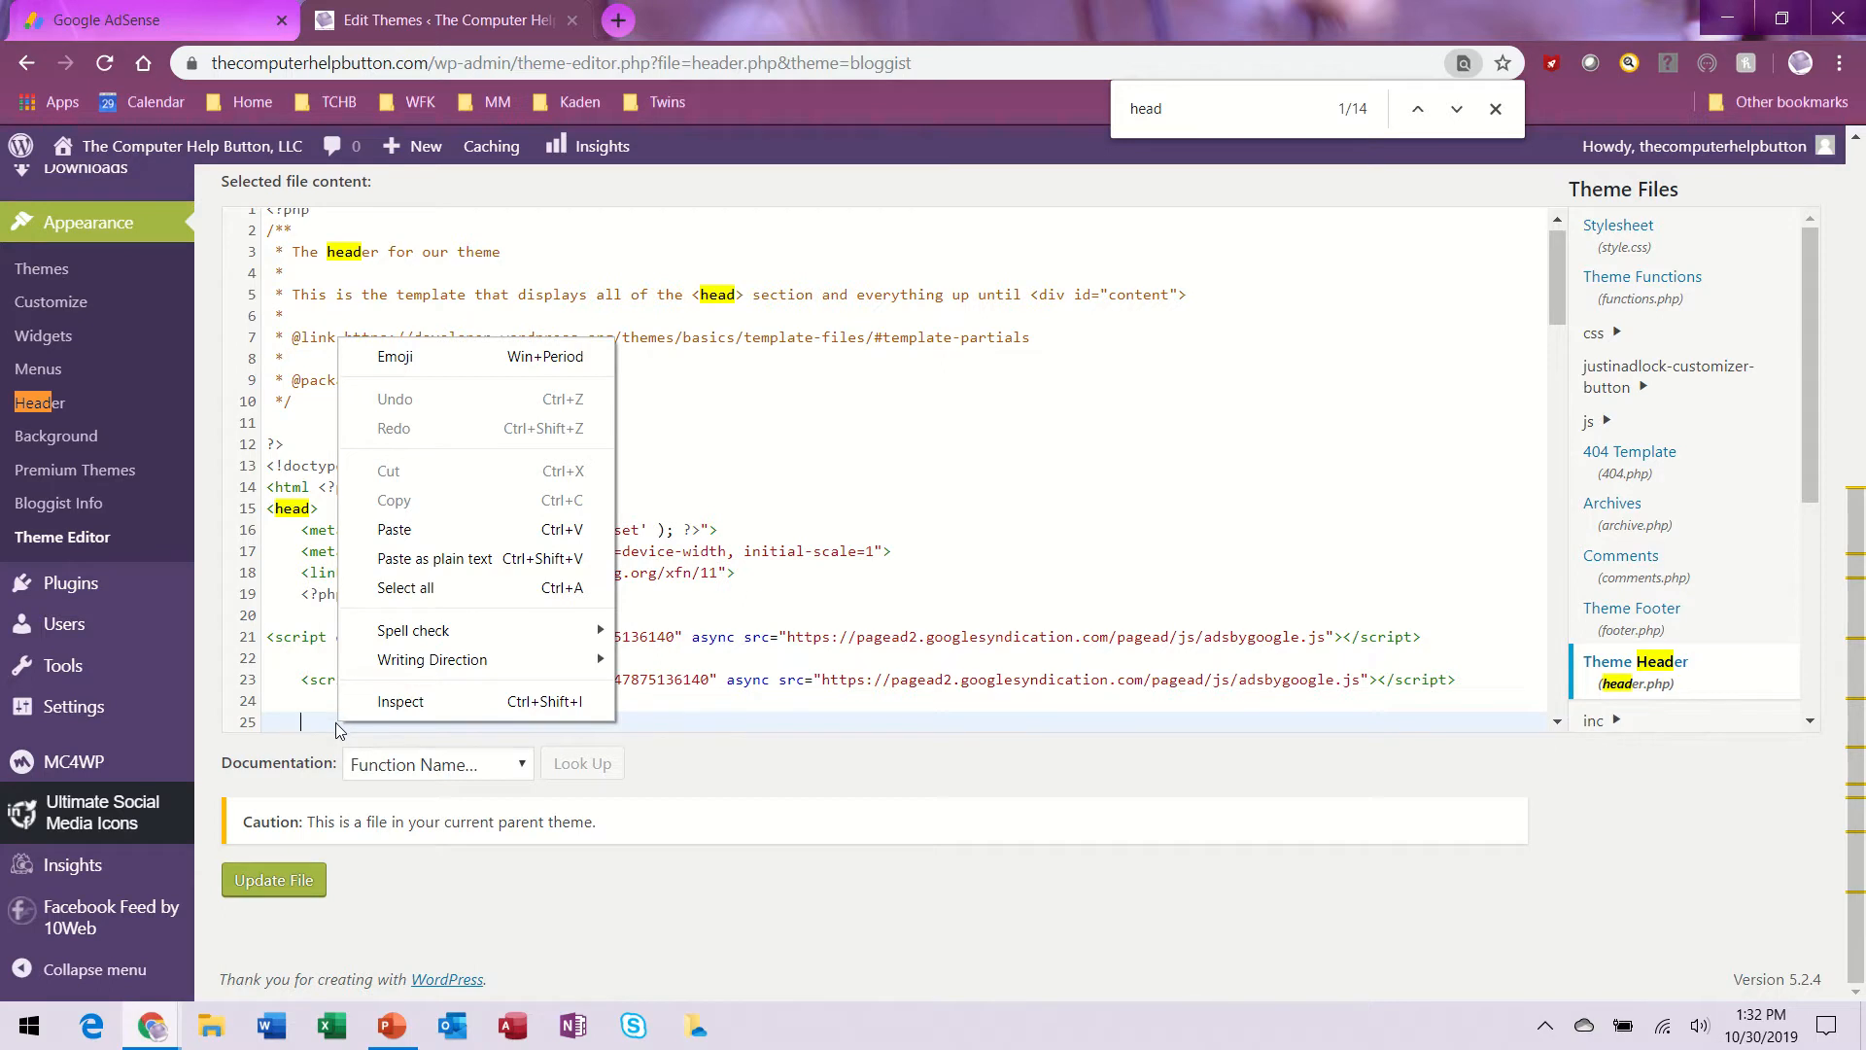
{"action": "left_click", "coordinate": [435, 538]}
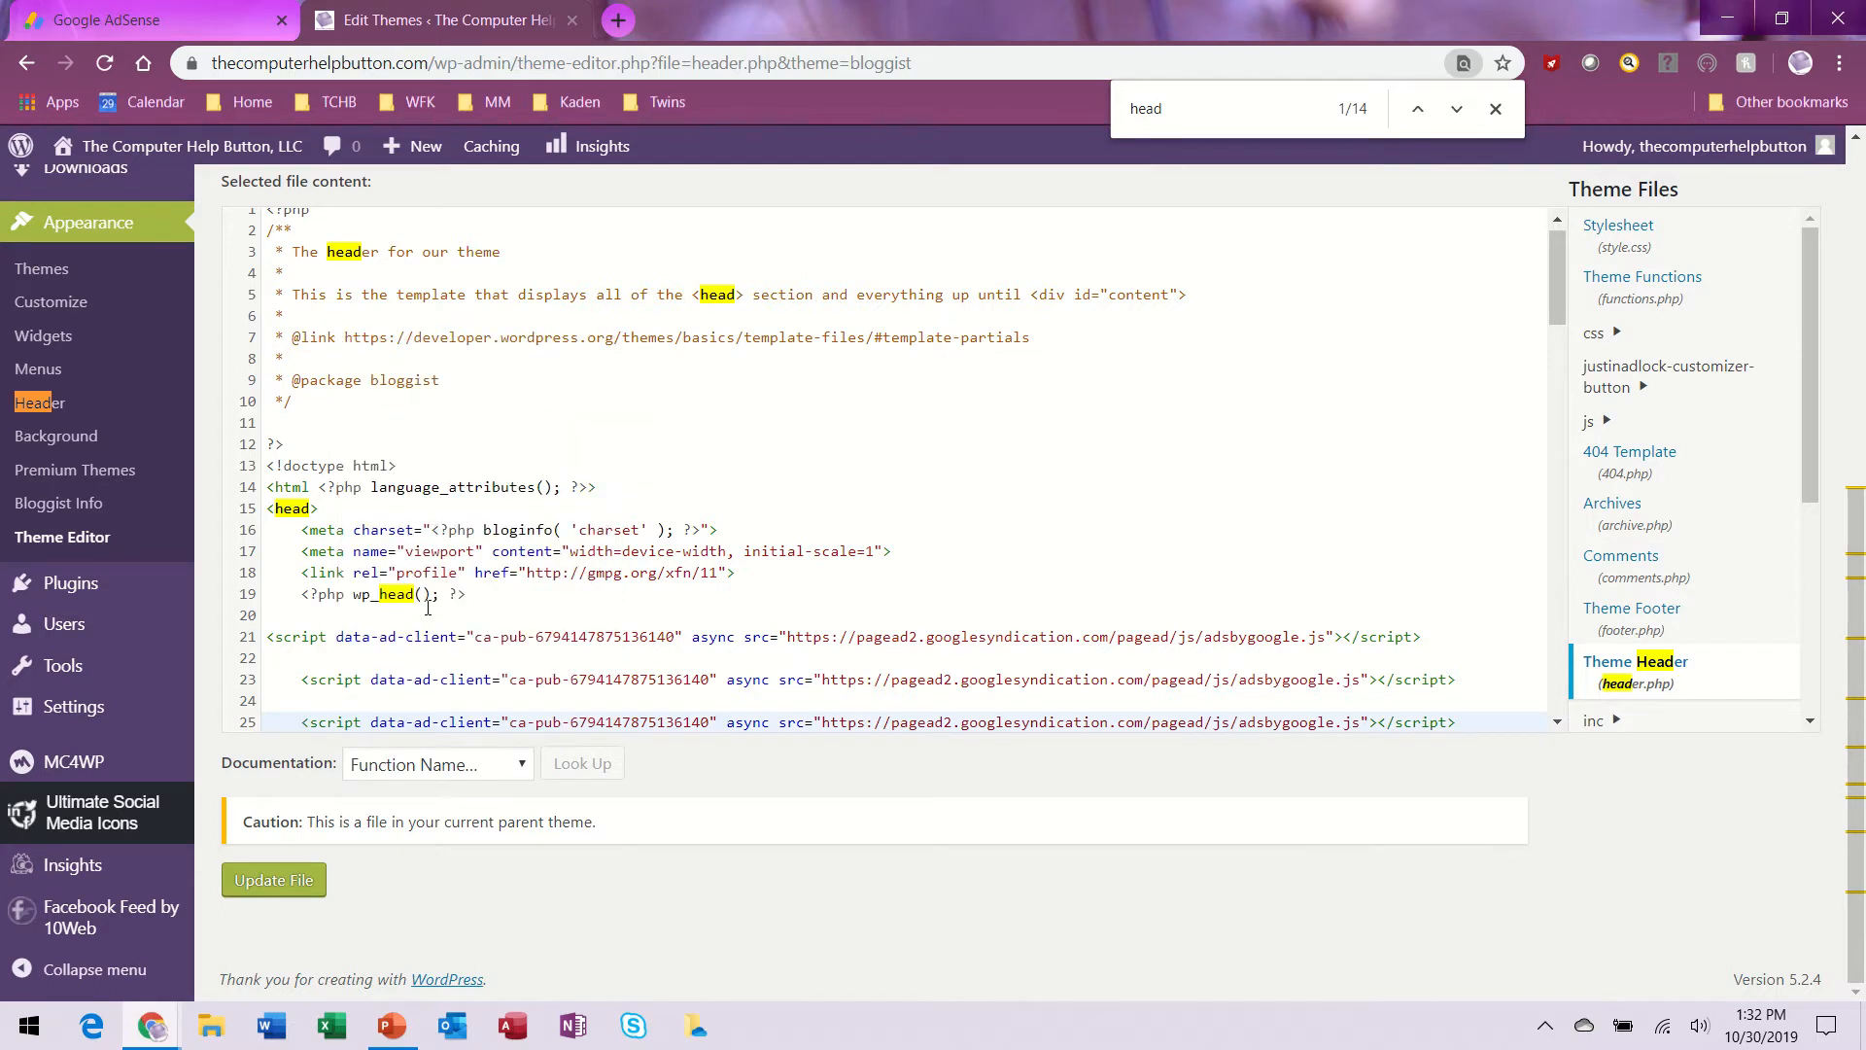
Delete the two duplicate AdSense script lines above the closing head tag and save the header.php file.
{"action": "scroll", "coordinate": [996, 653], "scroll_direction": "down", "scroll_amount": 2}
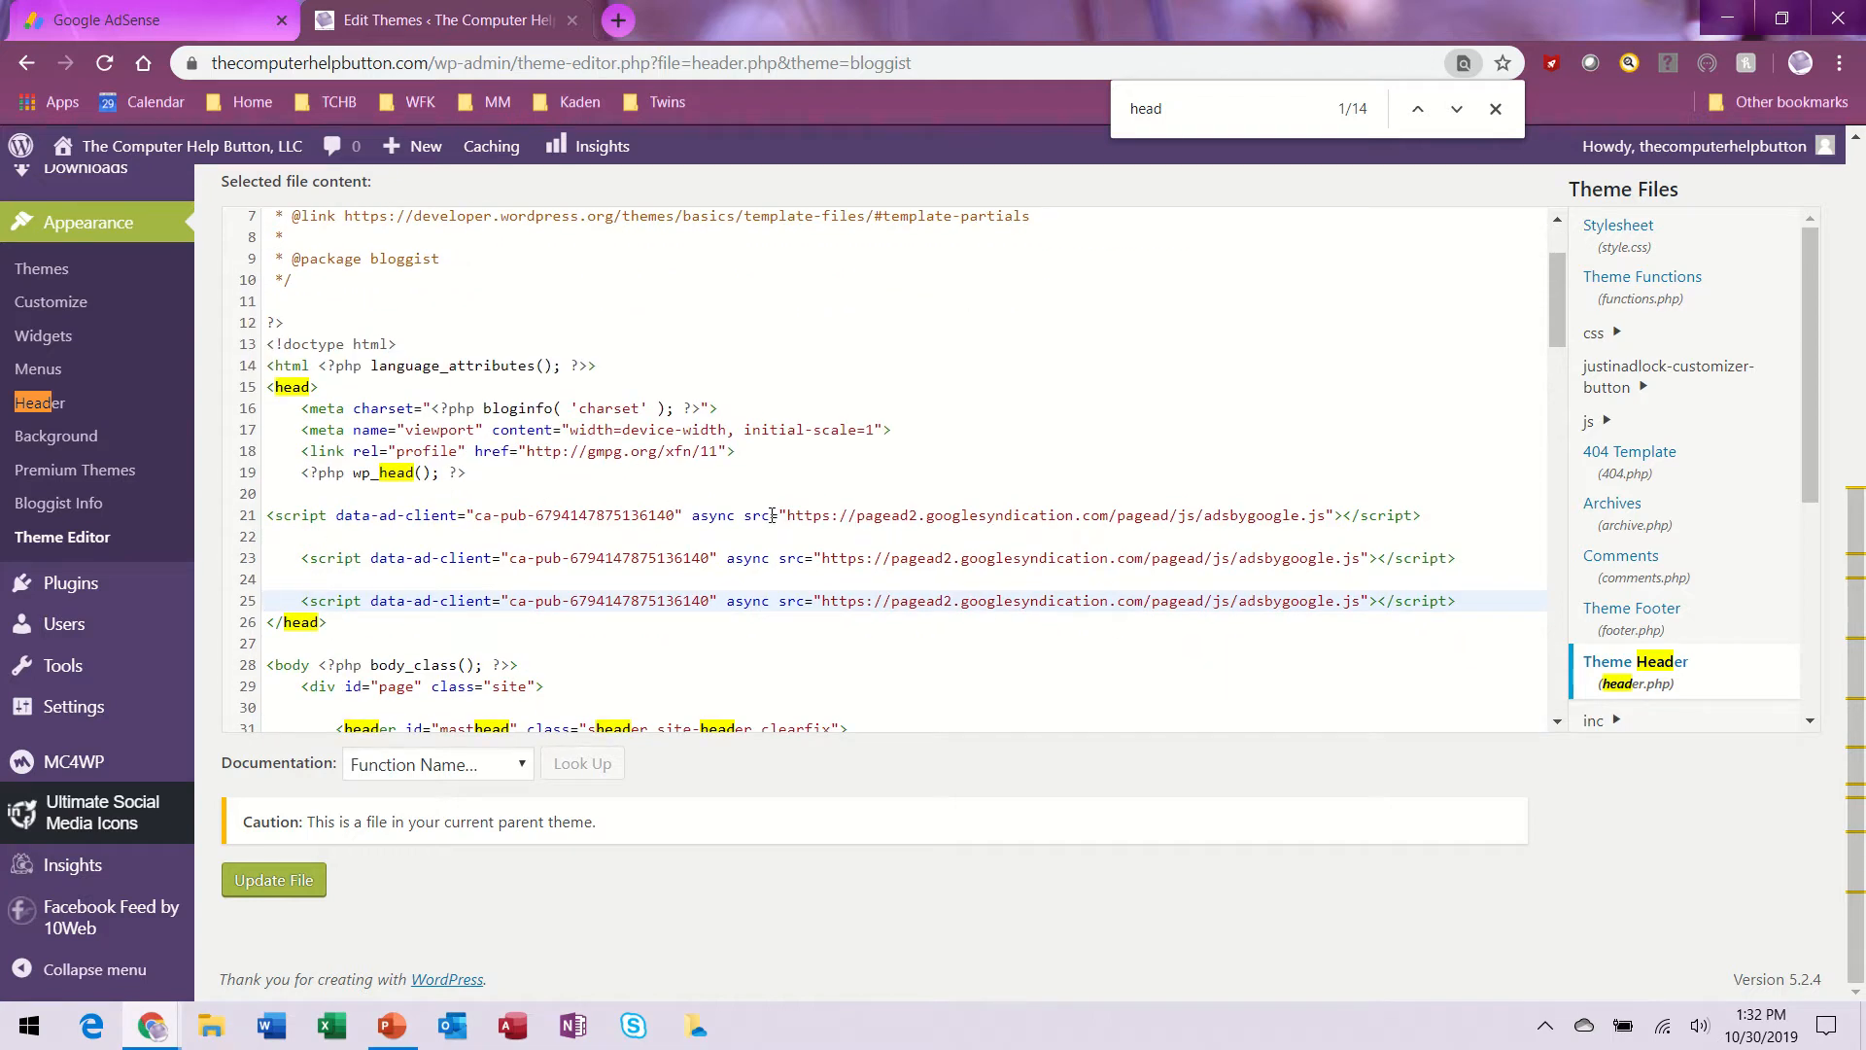
{"action": "left_click_drag", "start_coordinate": [305, 565], "coordinate": [1496, 600]}
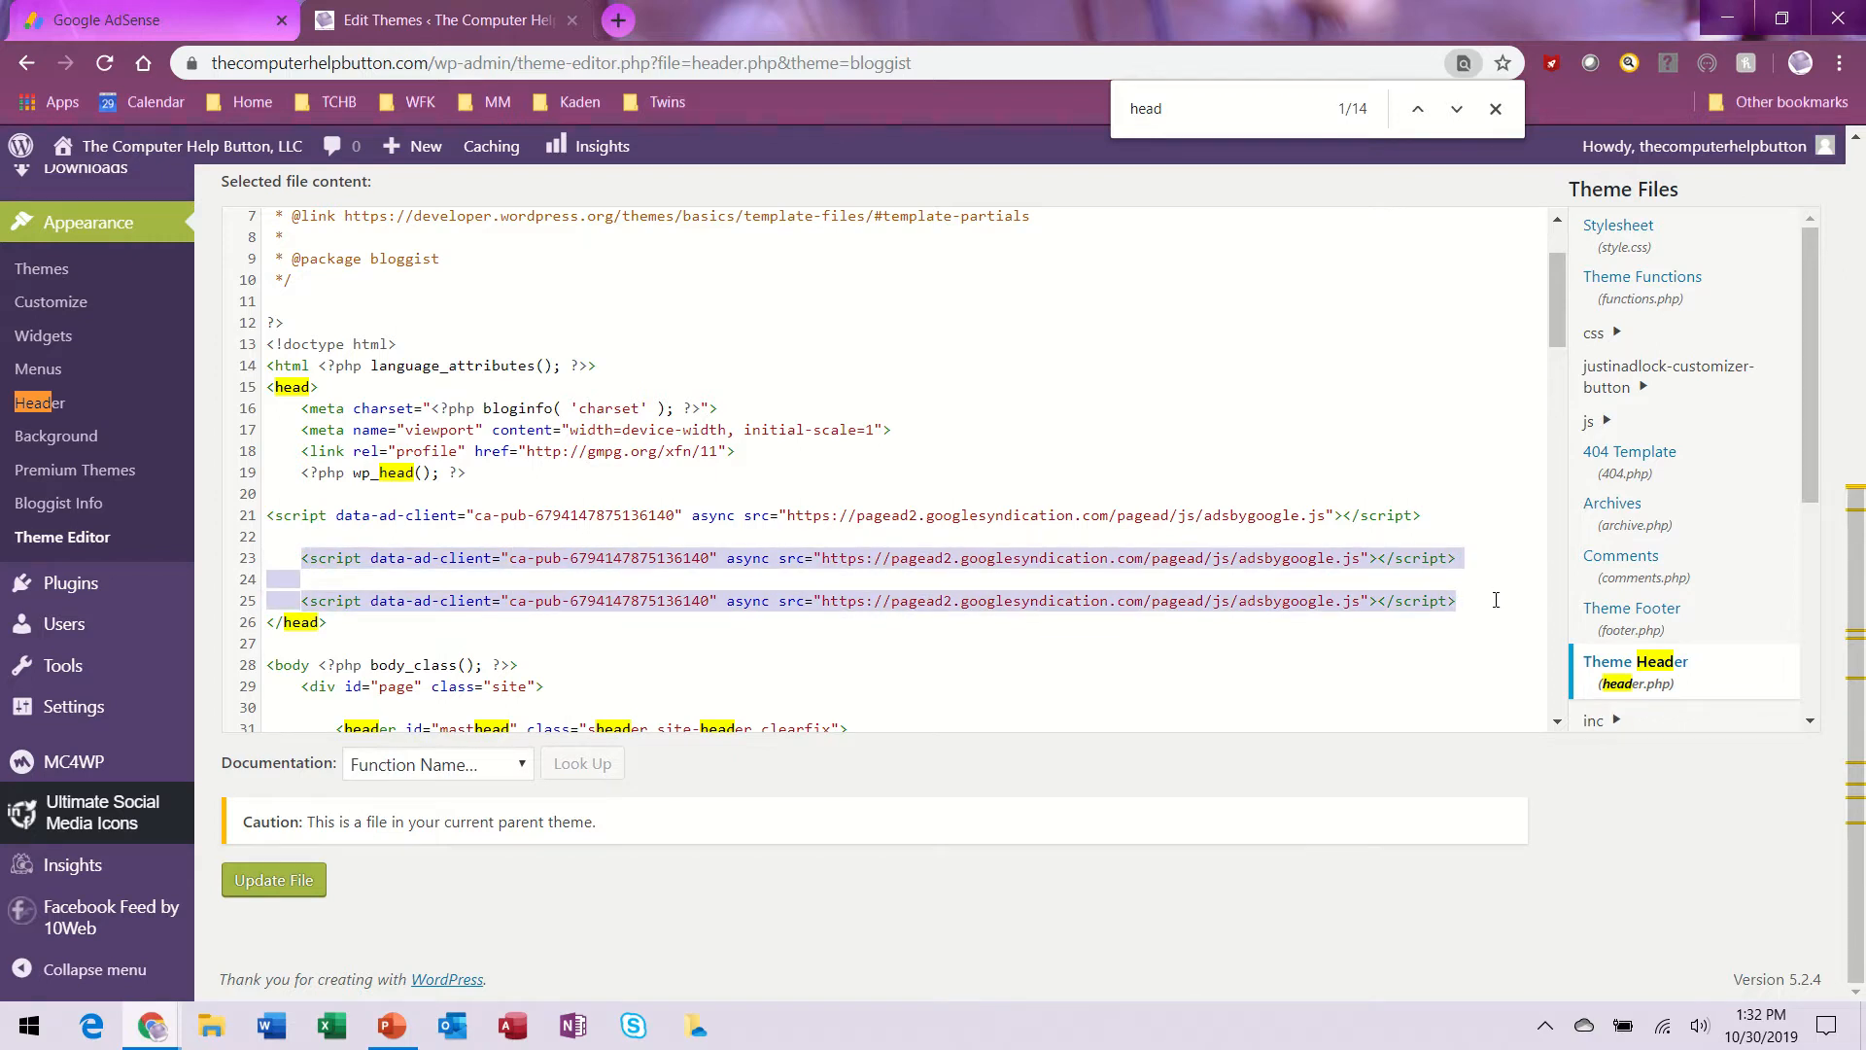
{"action": "key", "text": "BackSpace"}
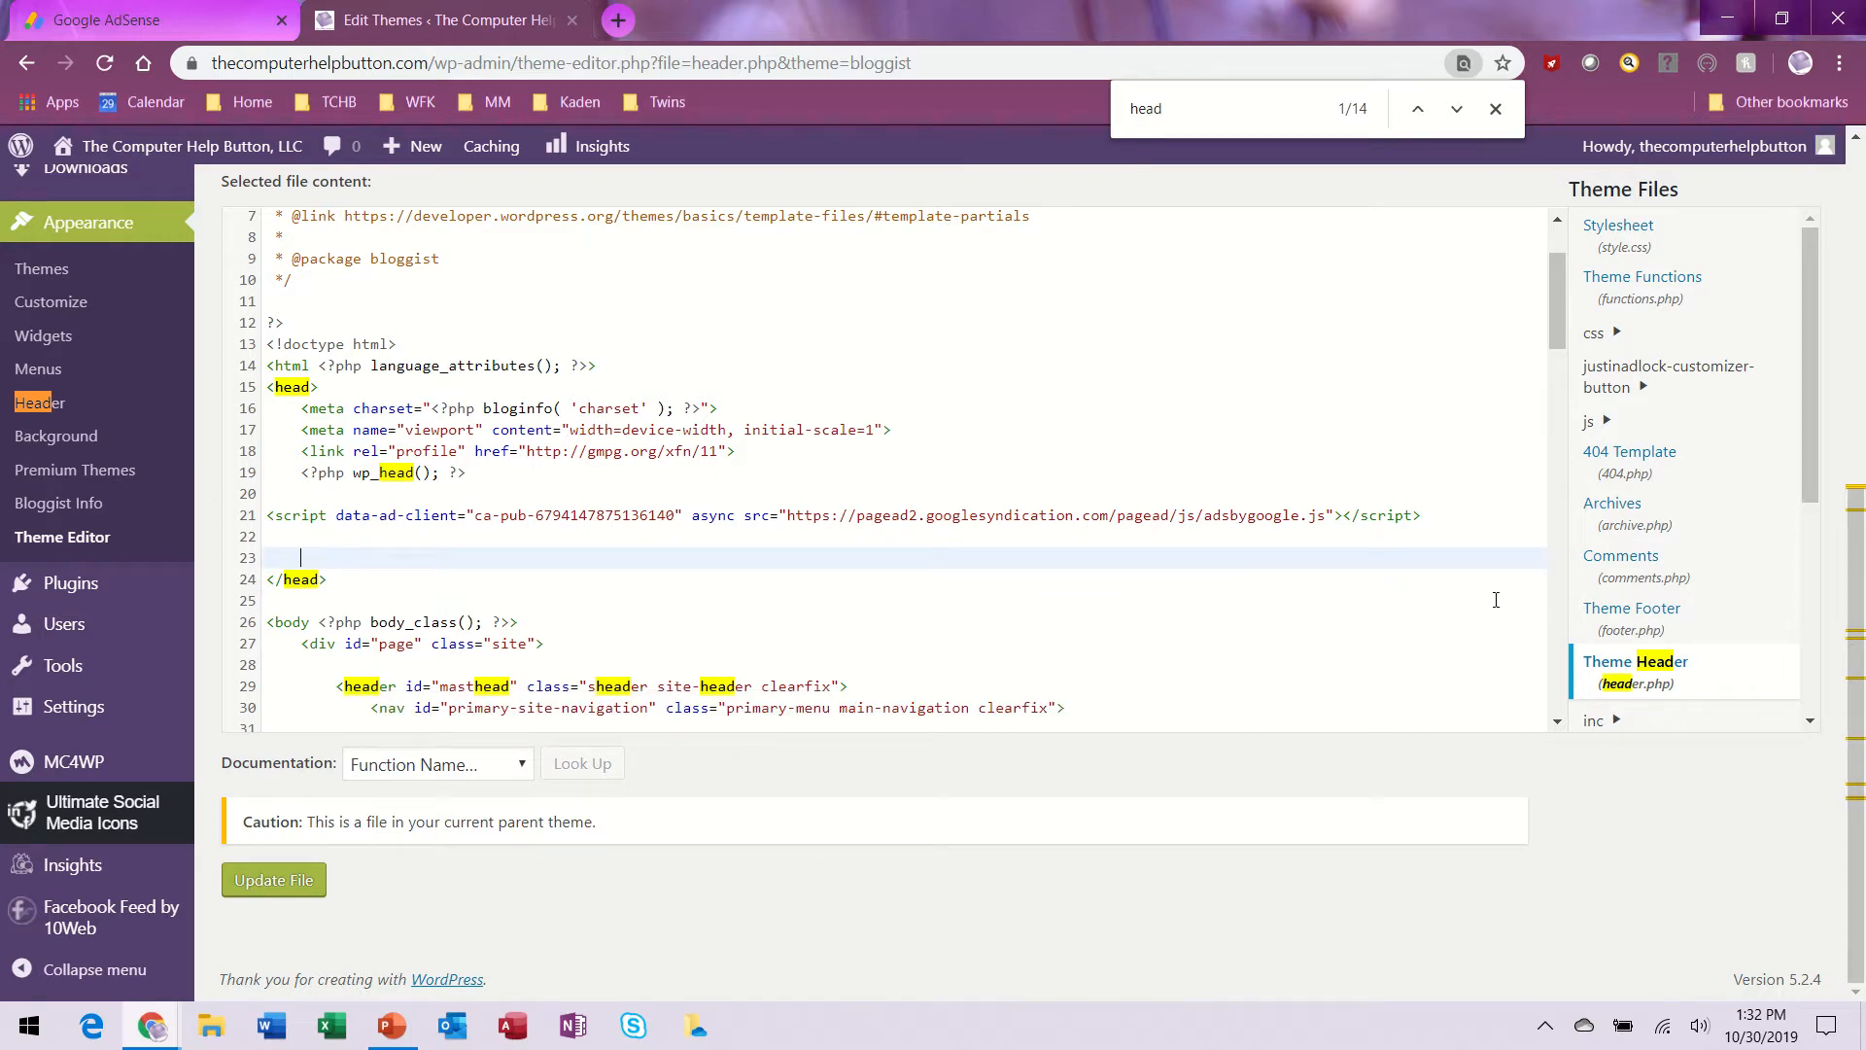
{"action": "key", "text": "BackSpace"}
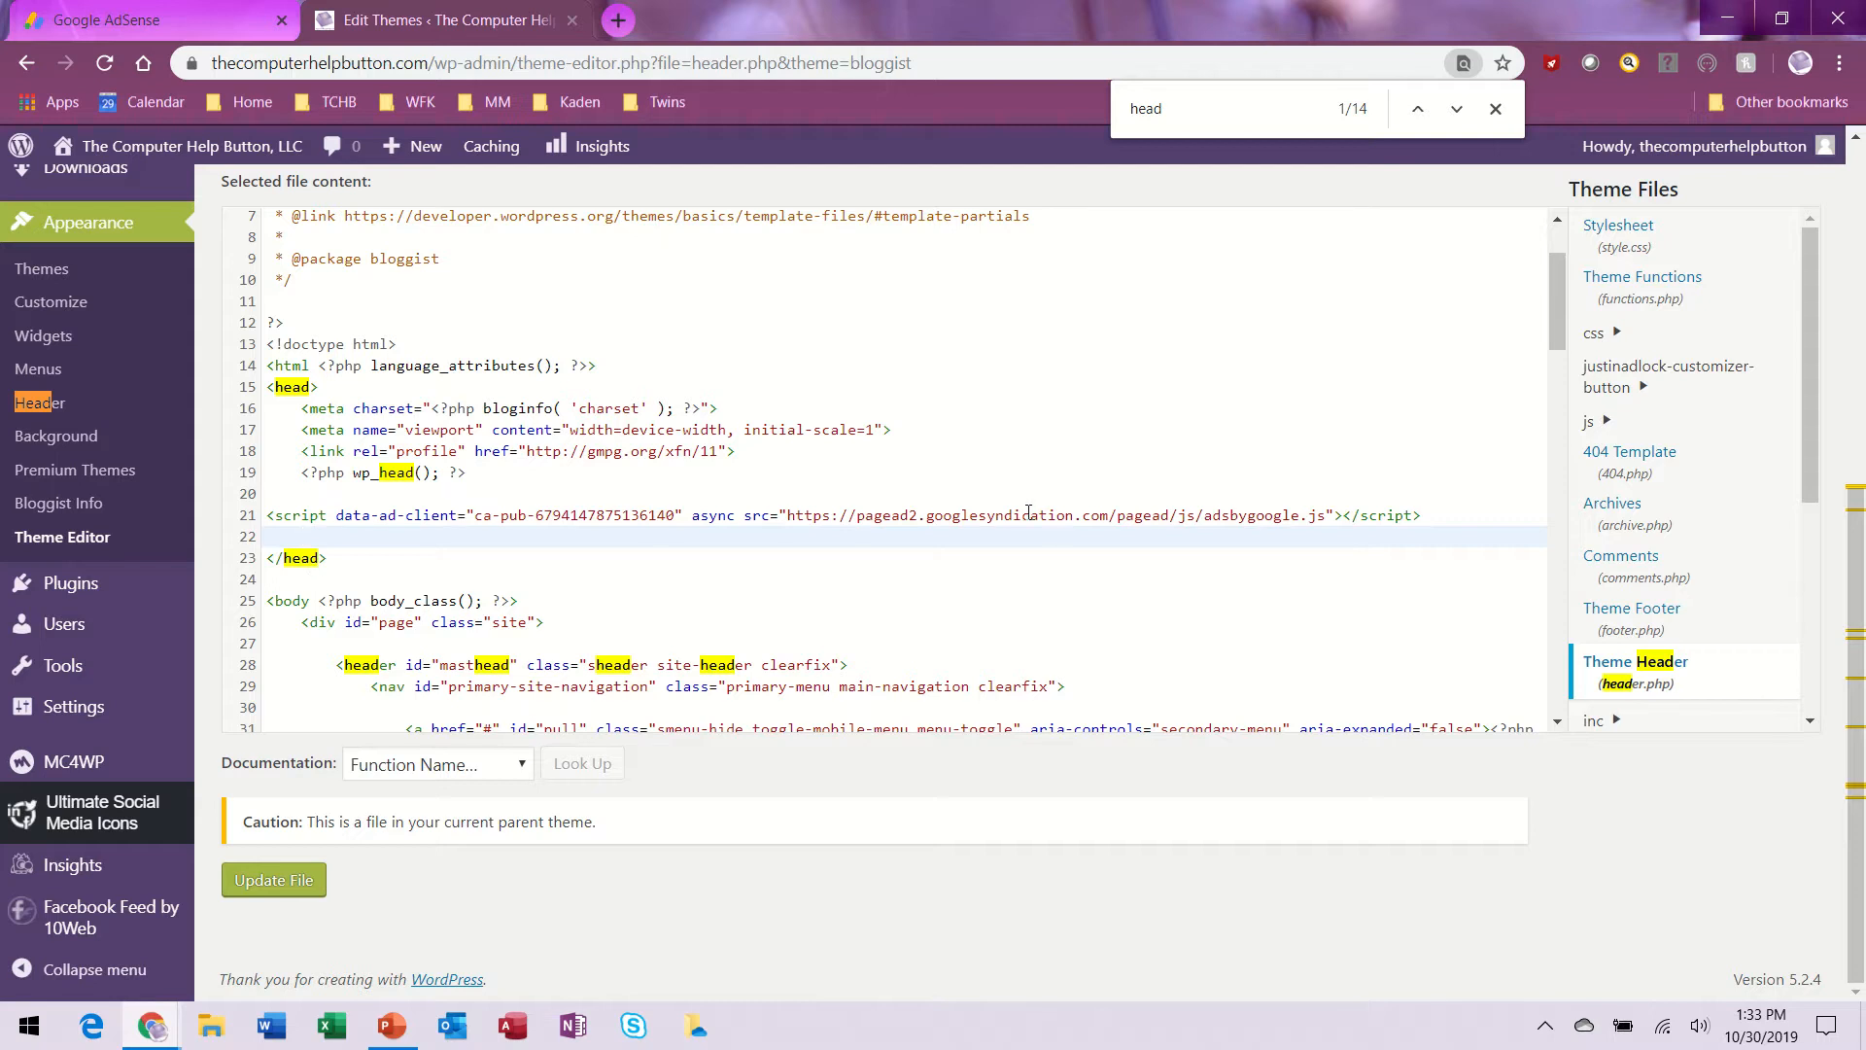
{"action": "left_click", "coordinate": [285, 892]}
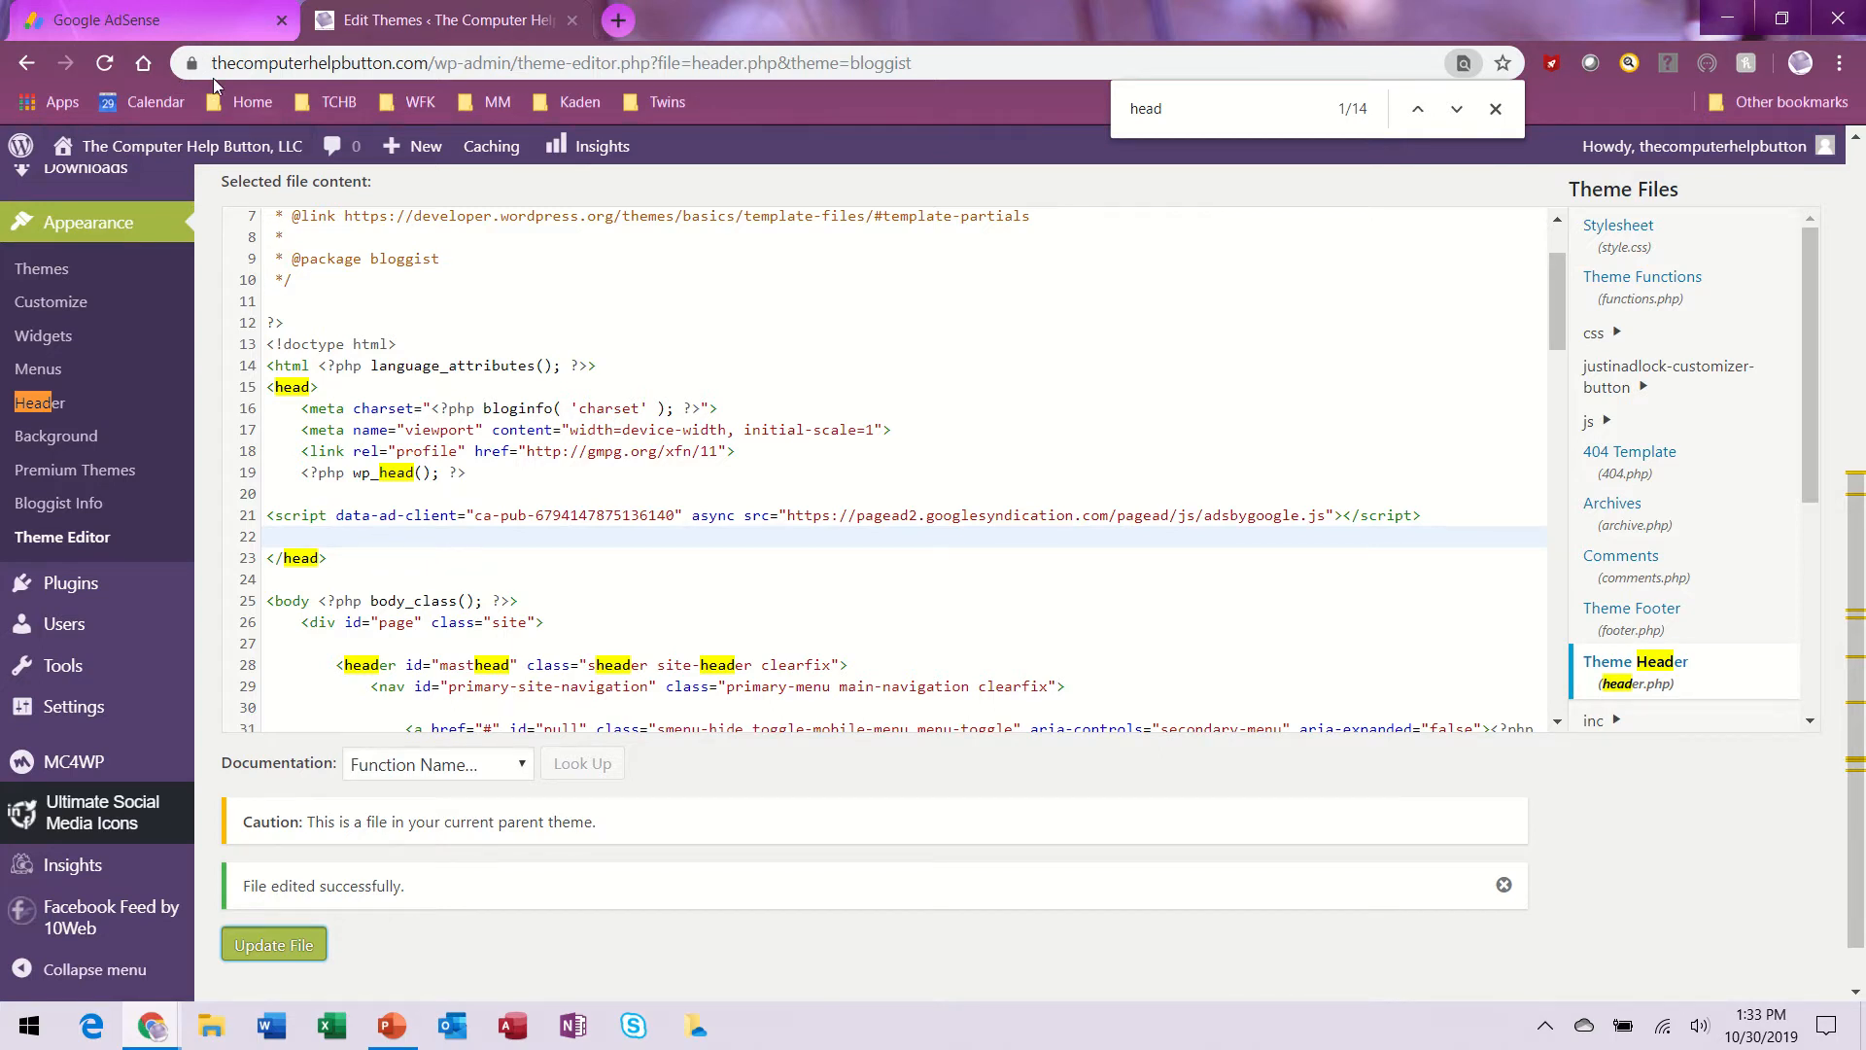
Switch to Google AdSense, dismiss the AdSense code instructions and show the ads overview by ad unit.
{"action": "left_click", "coordinate": [212, 23]}
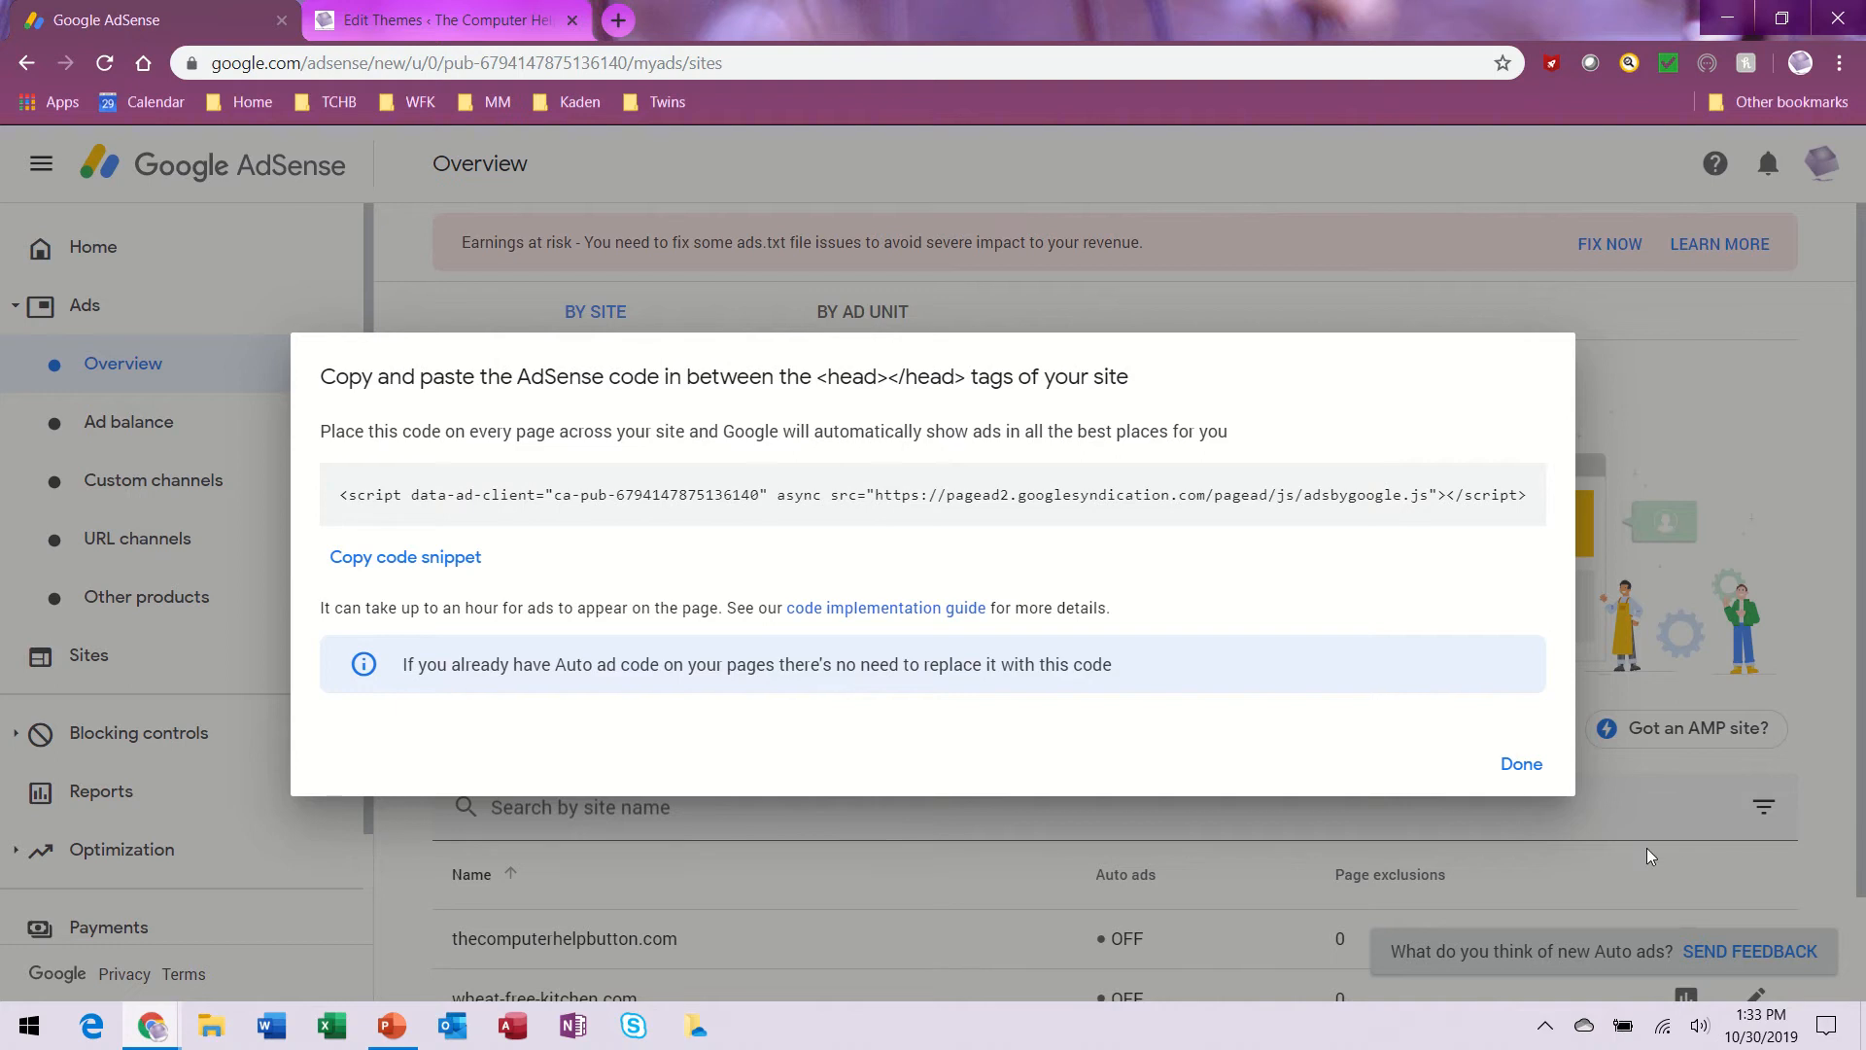
{"action": "left_click", "coordinate": [1520, 766]}
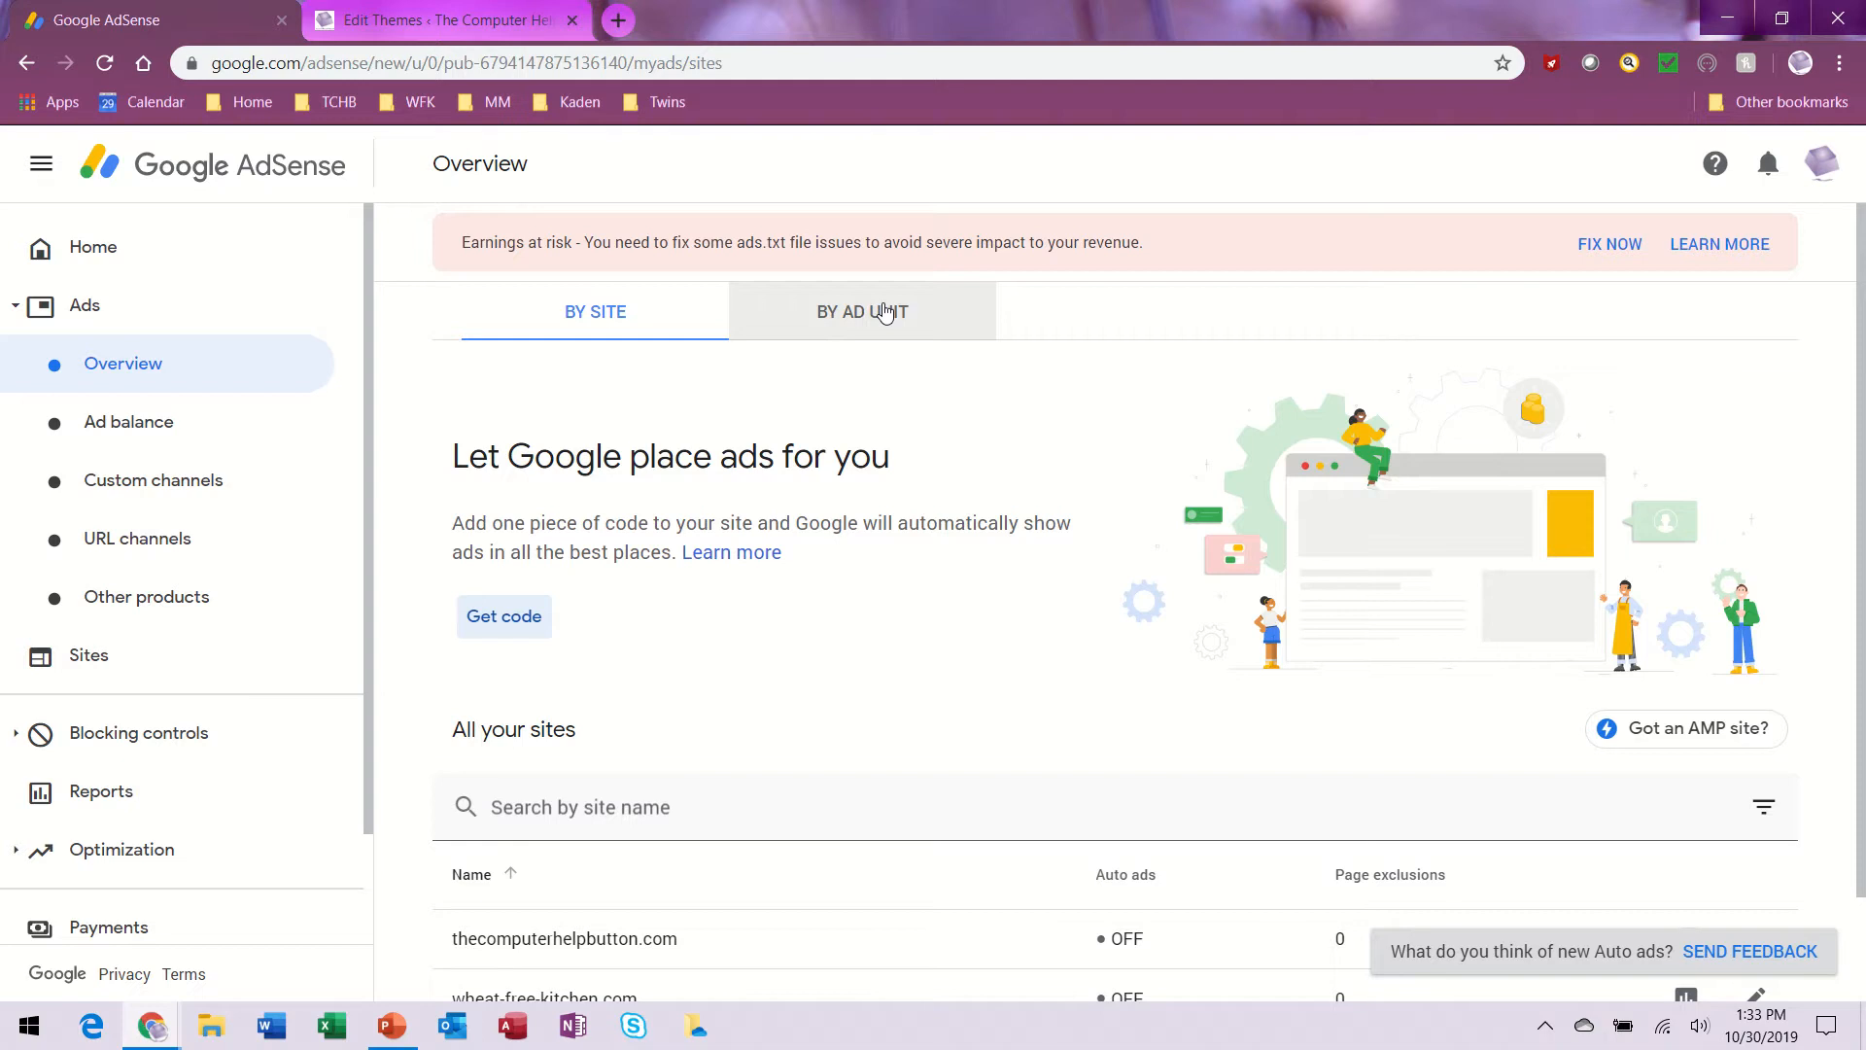
{"action": "left_click", "coordinate": [907, 323]}
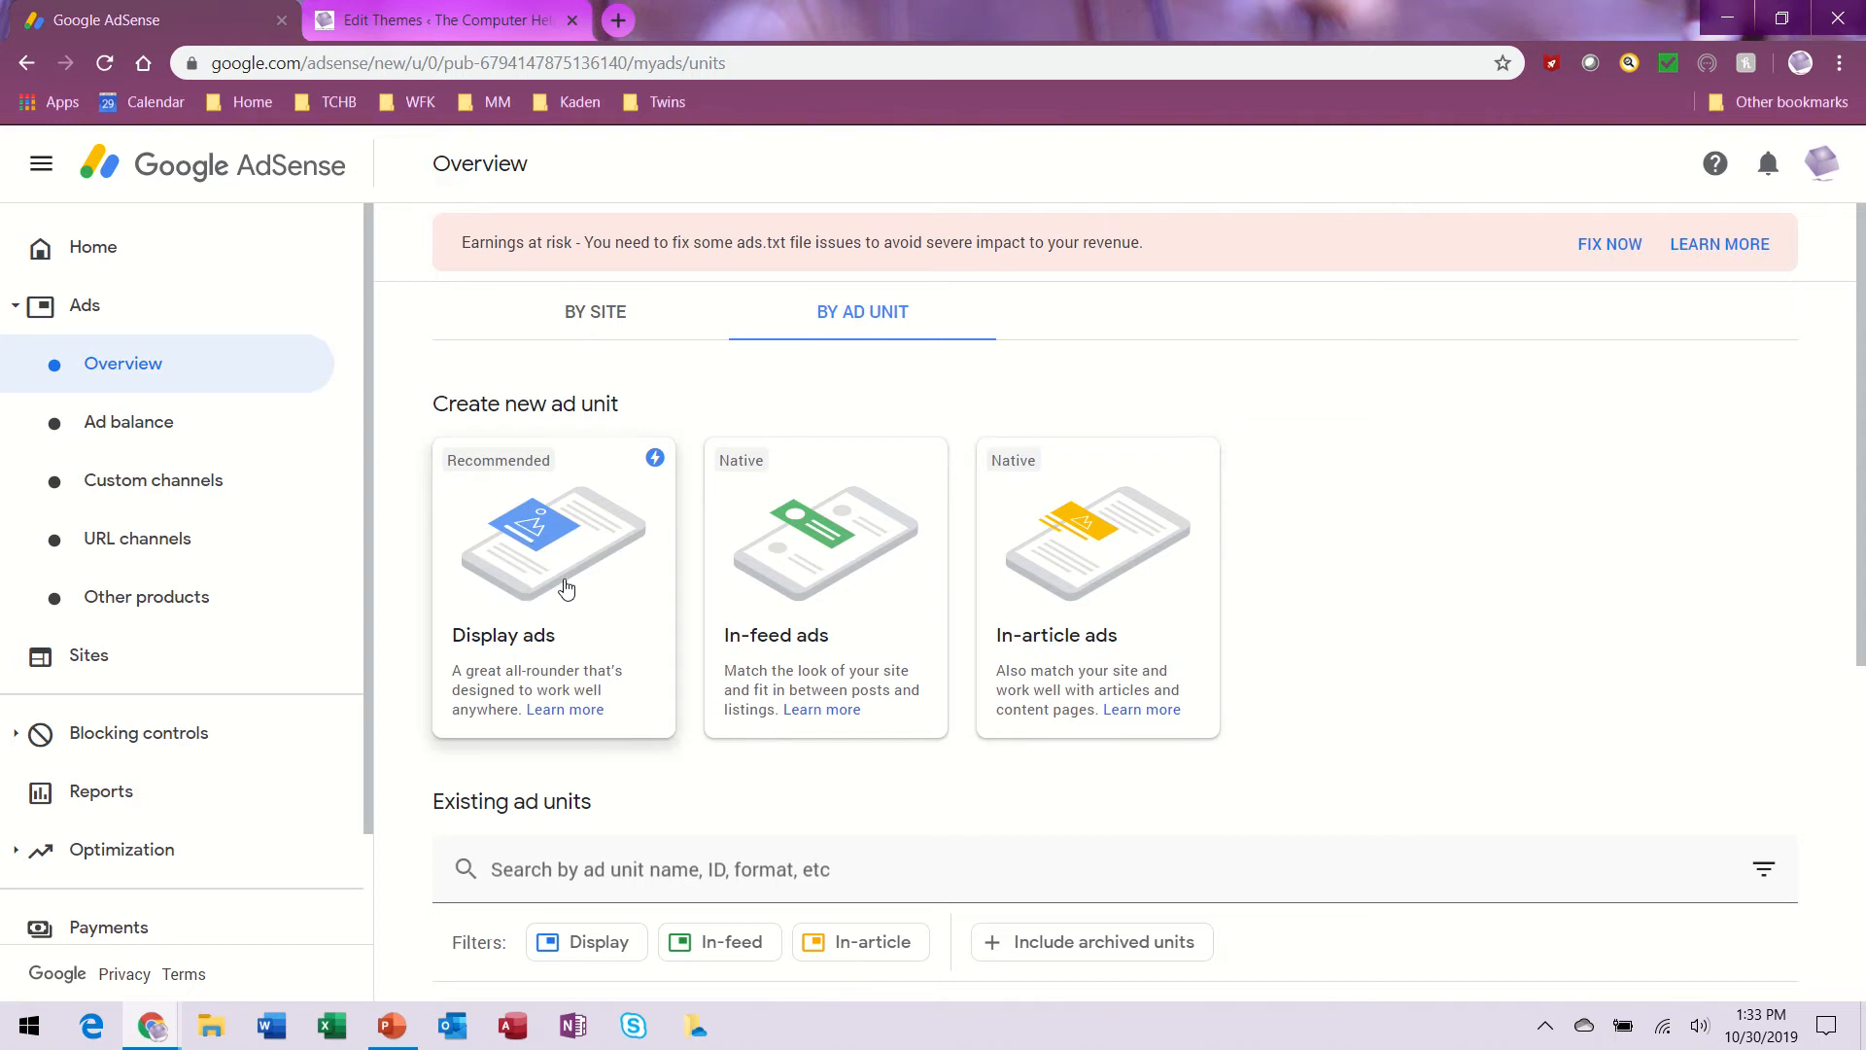
Start a new Display ads unit and preview its example ads as Horizontal and then as Vertical.
{"action": "left_click", "coordinate": [563, 584]}
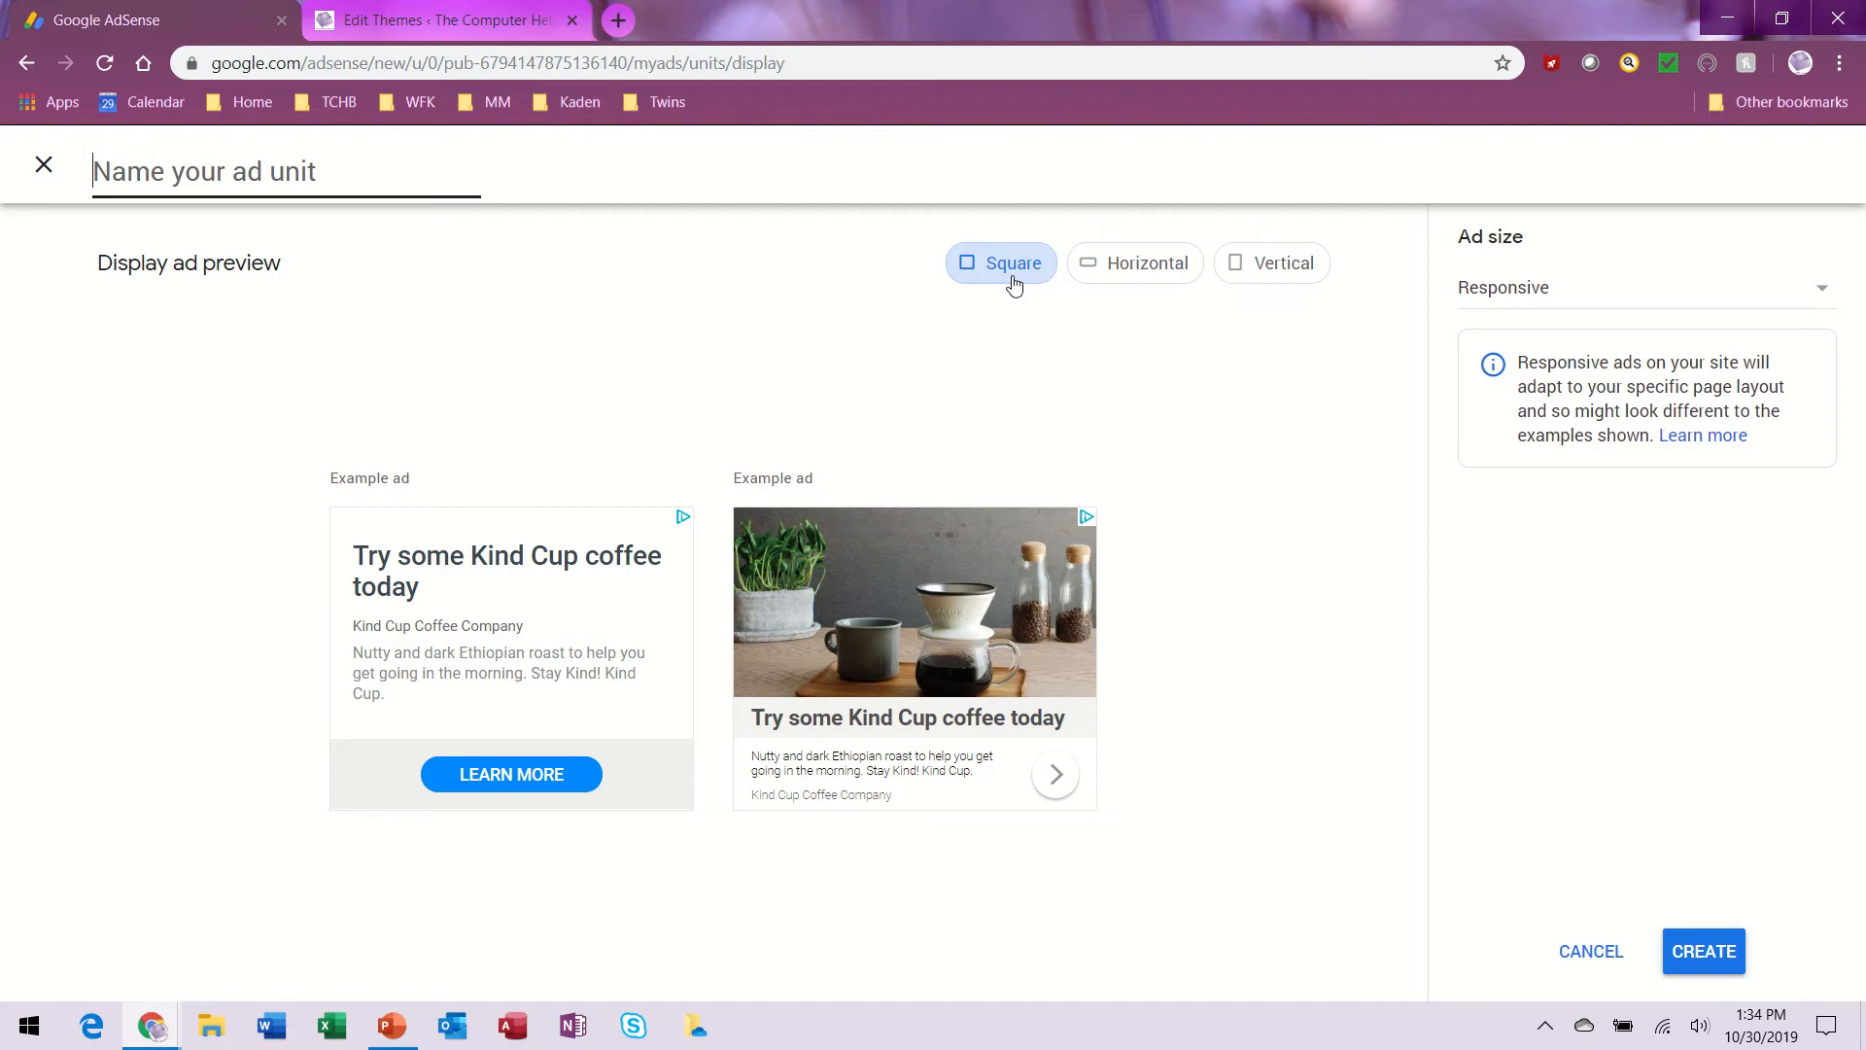
{"action": "left_click", "coordinate": [1128, 274]}
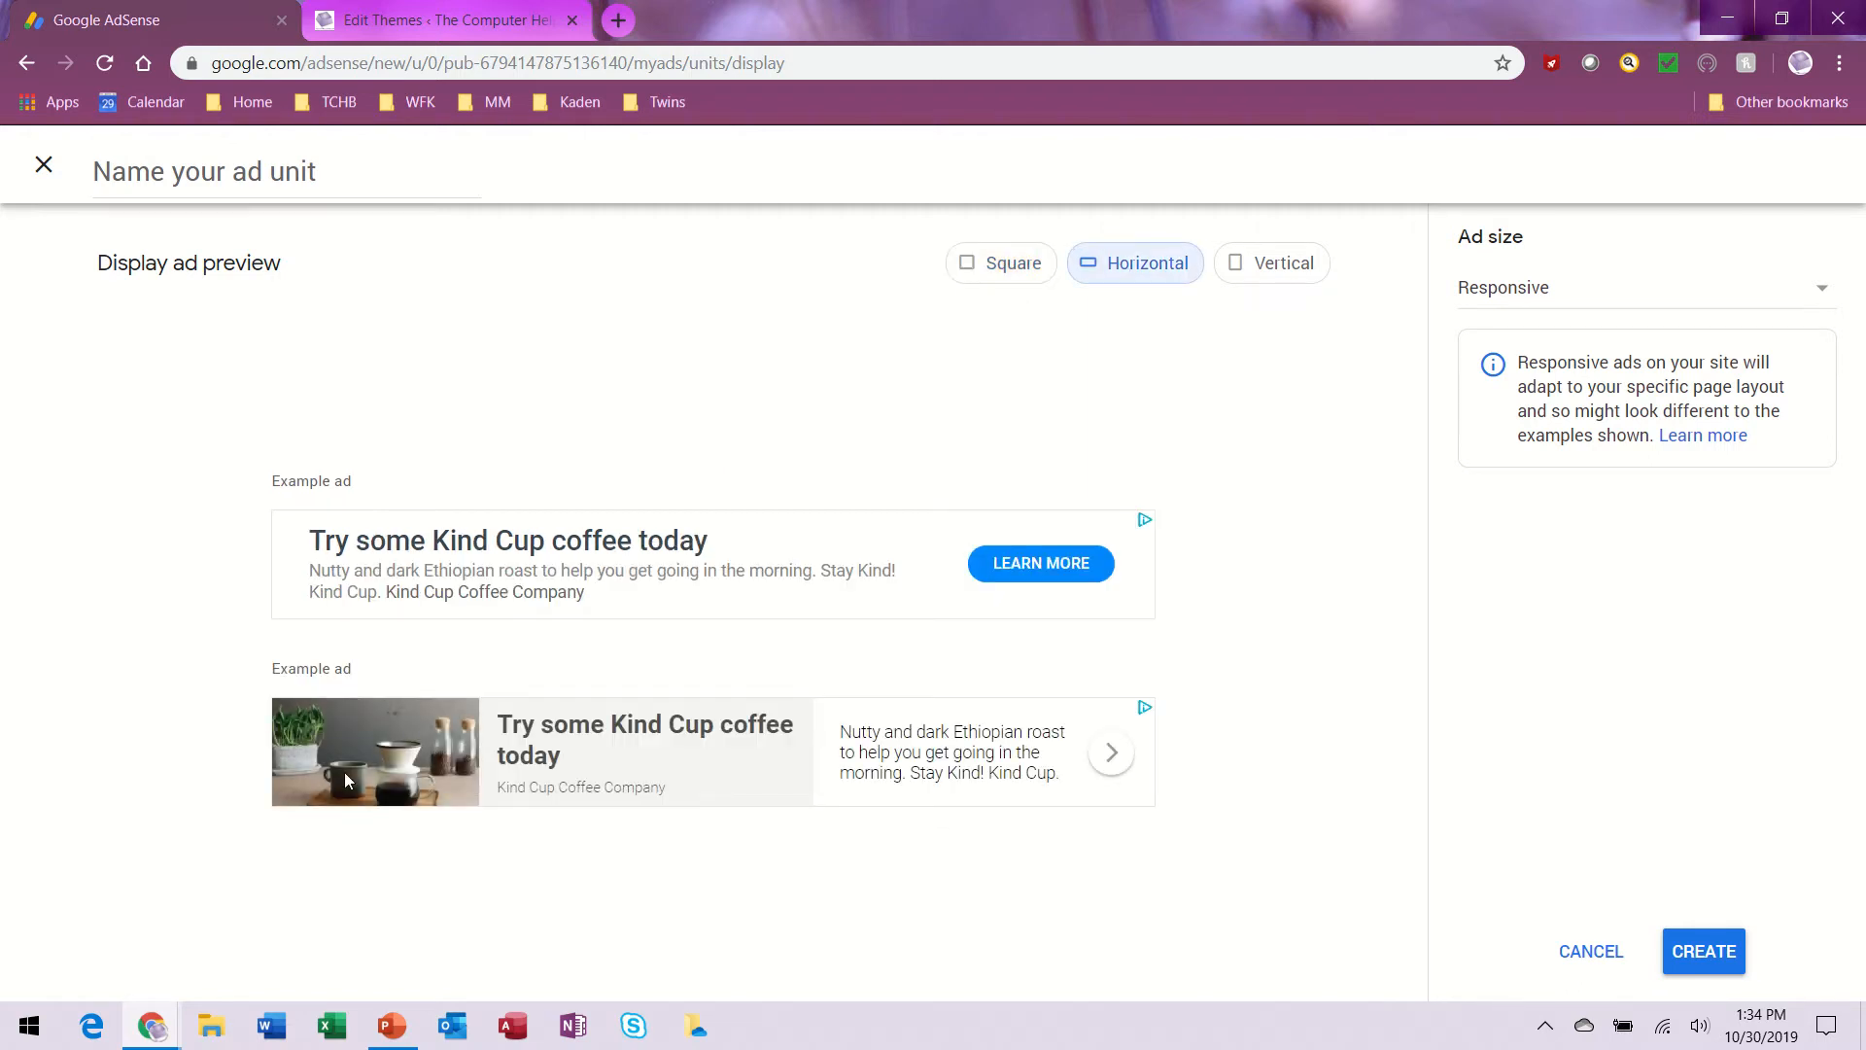
{"action": "left_click", "coordinate": [1290, 286]}
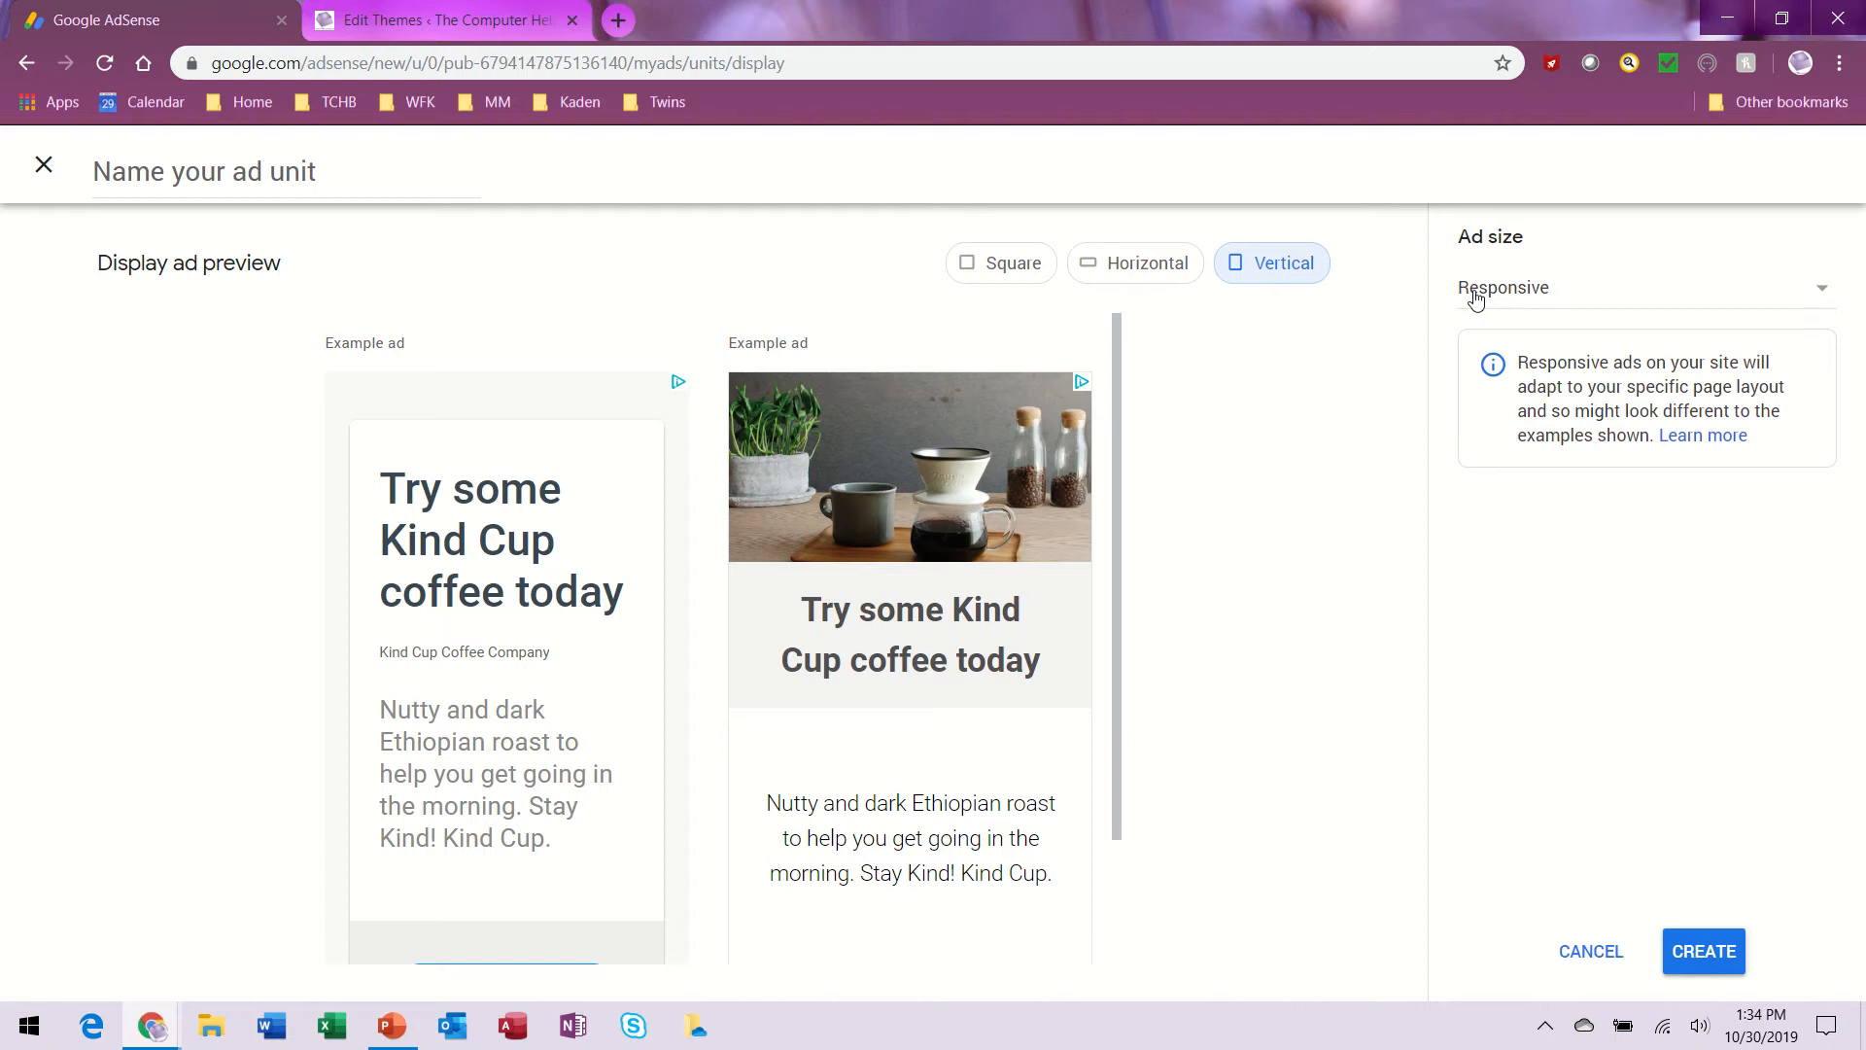
Try the Fixed ad size for the display ad twice, returning to Responsive each time.
{"action": "left_click", "coordinate": [1554, 298]}
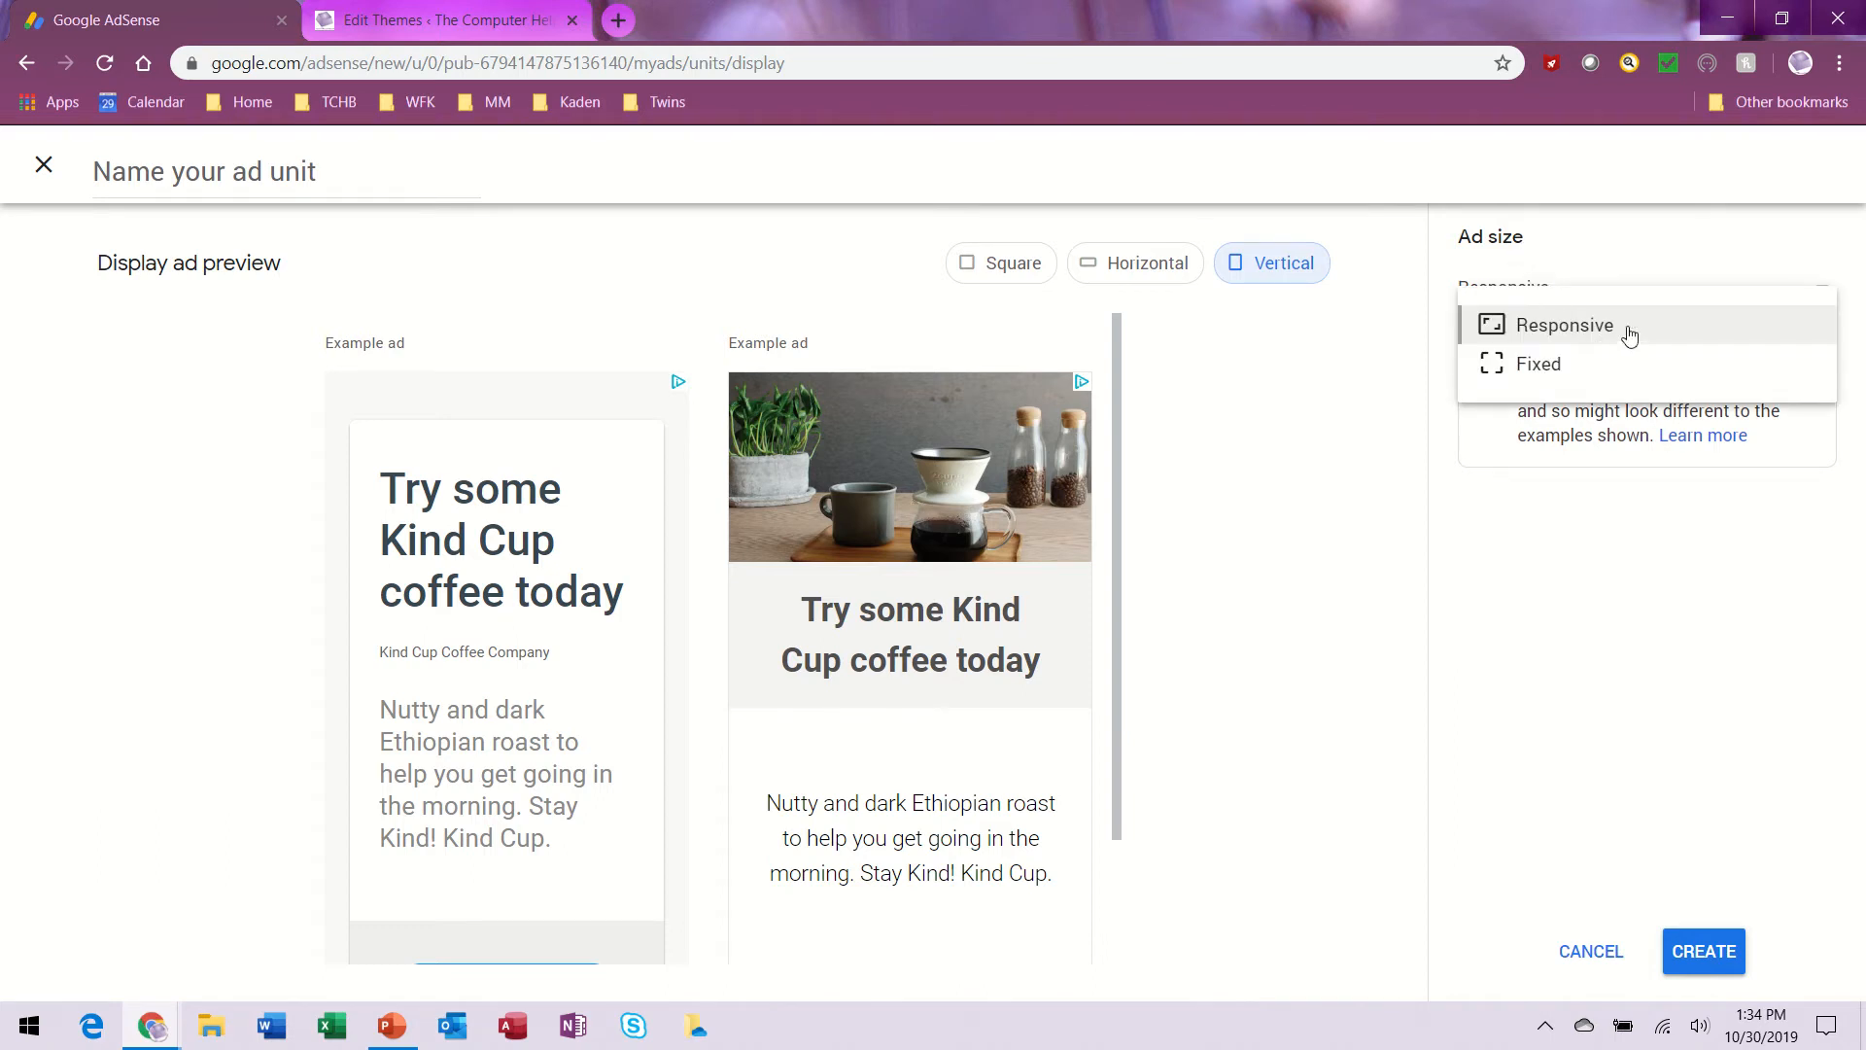
{"action": "left_click", "coordinate": [1596, 363]}
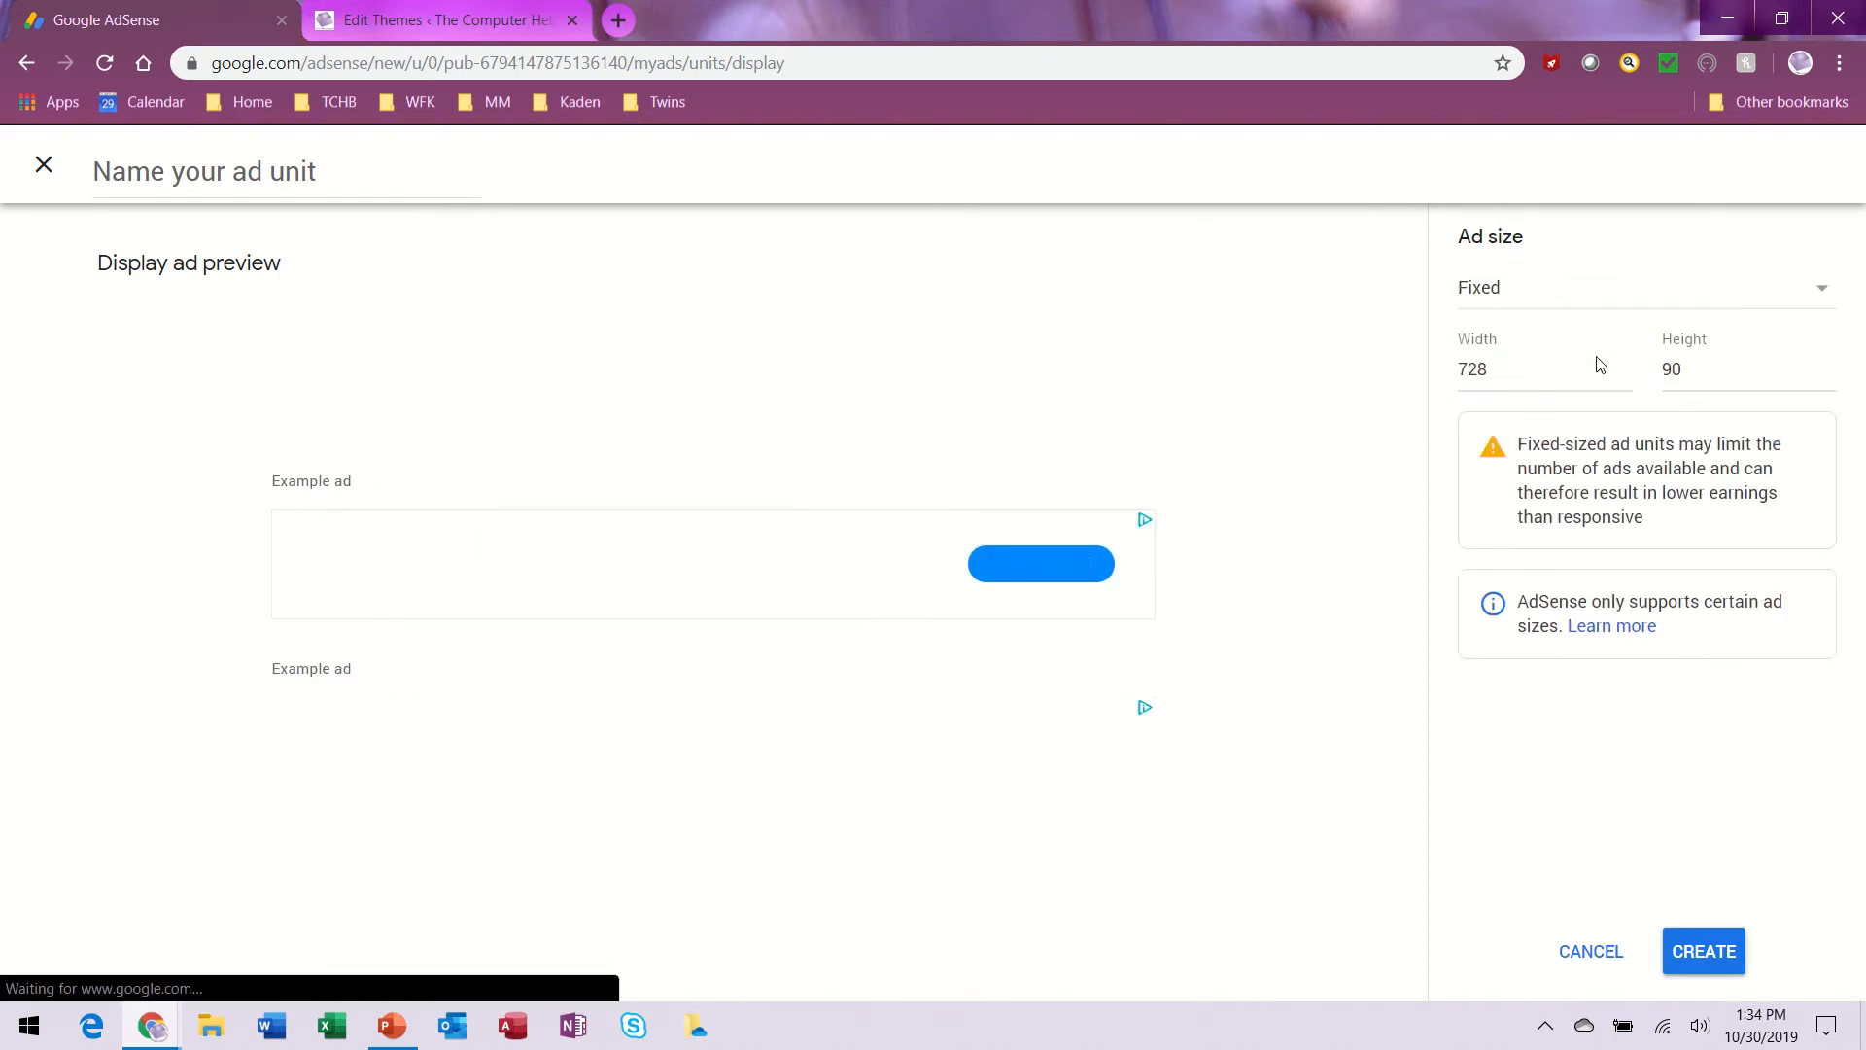
{"action": "left_click", "coordinate": [1505, 293]}
{"action": "left_click", "coordinate": [1501, 324]}
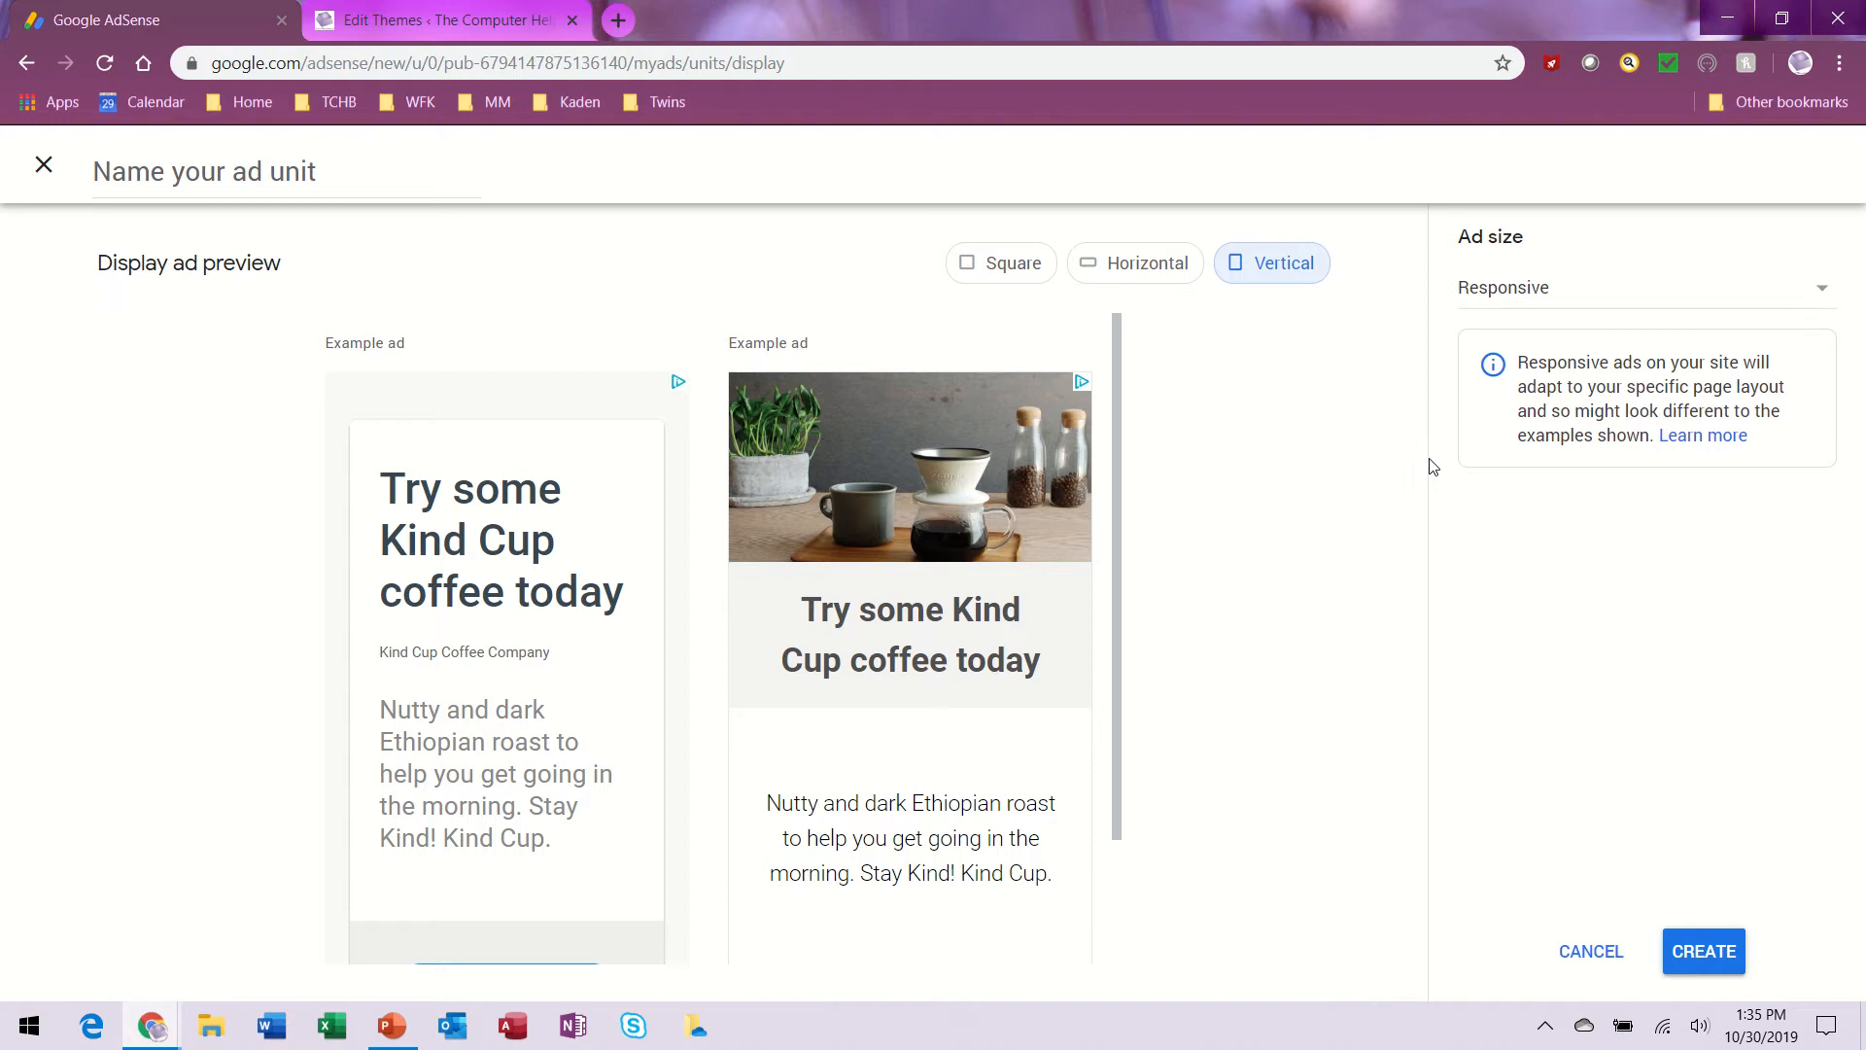
{"action": "left_click", "coordinate": [1488, 296]}
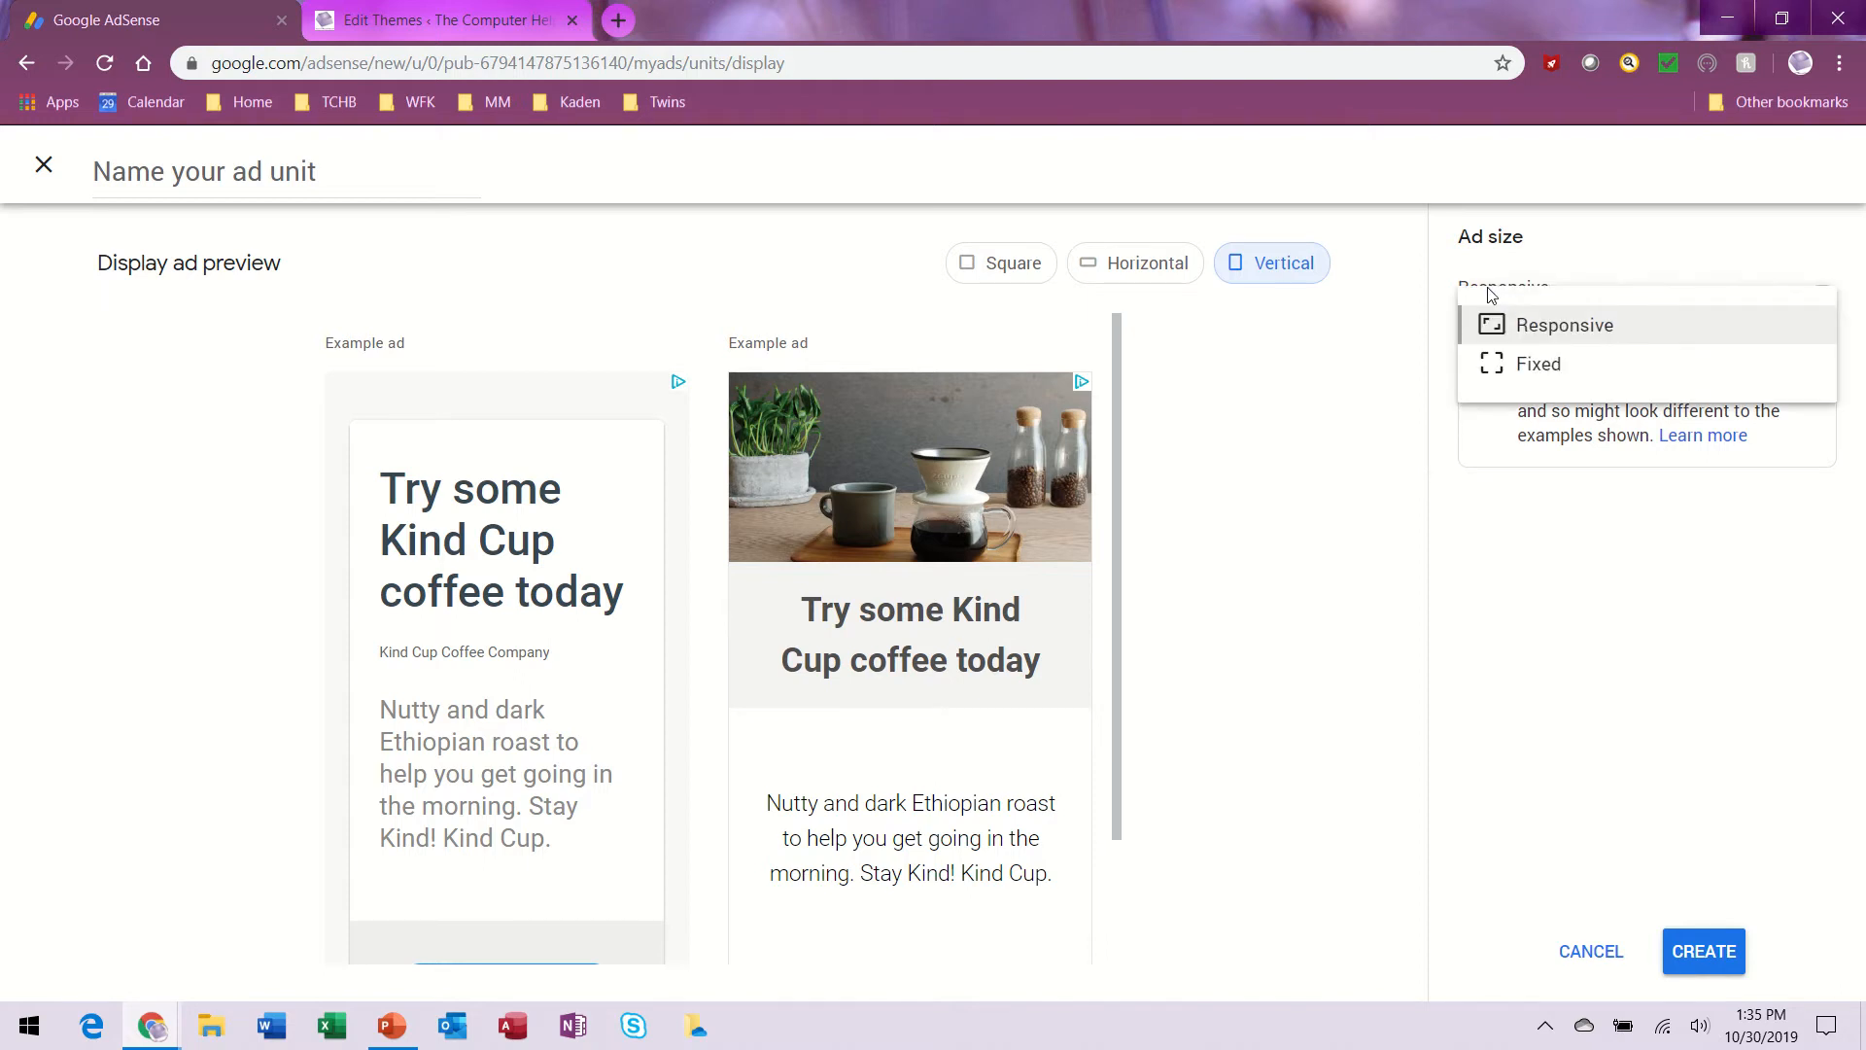
{"action": "left_click", "coordinate": [1579, 370]}
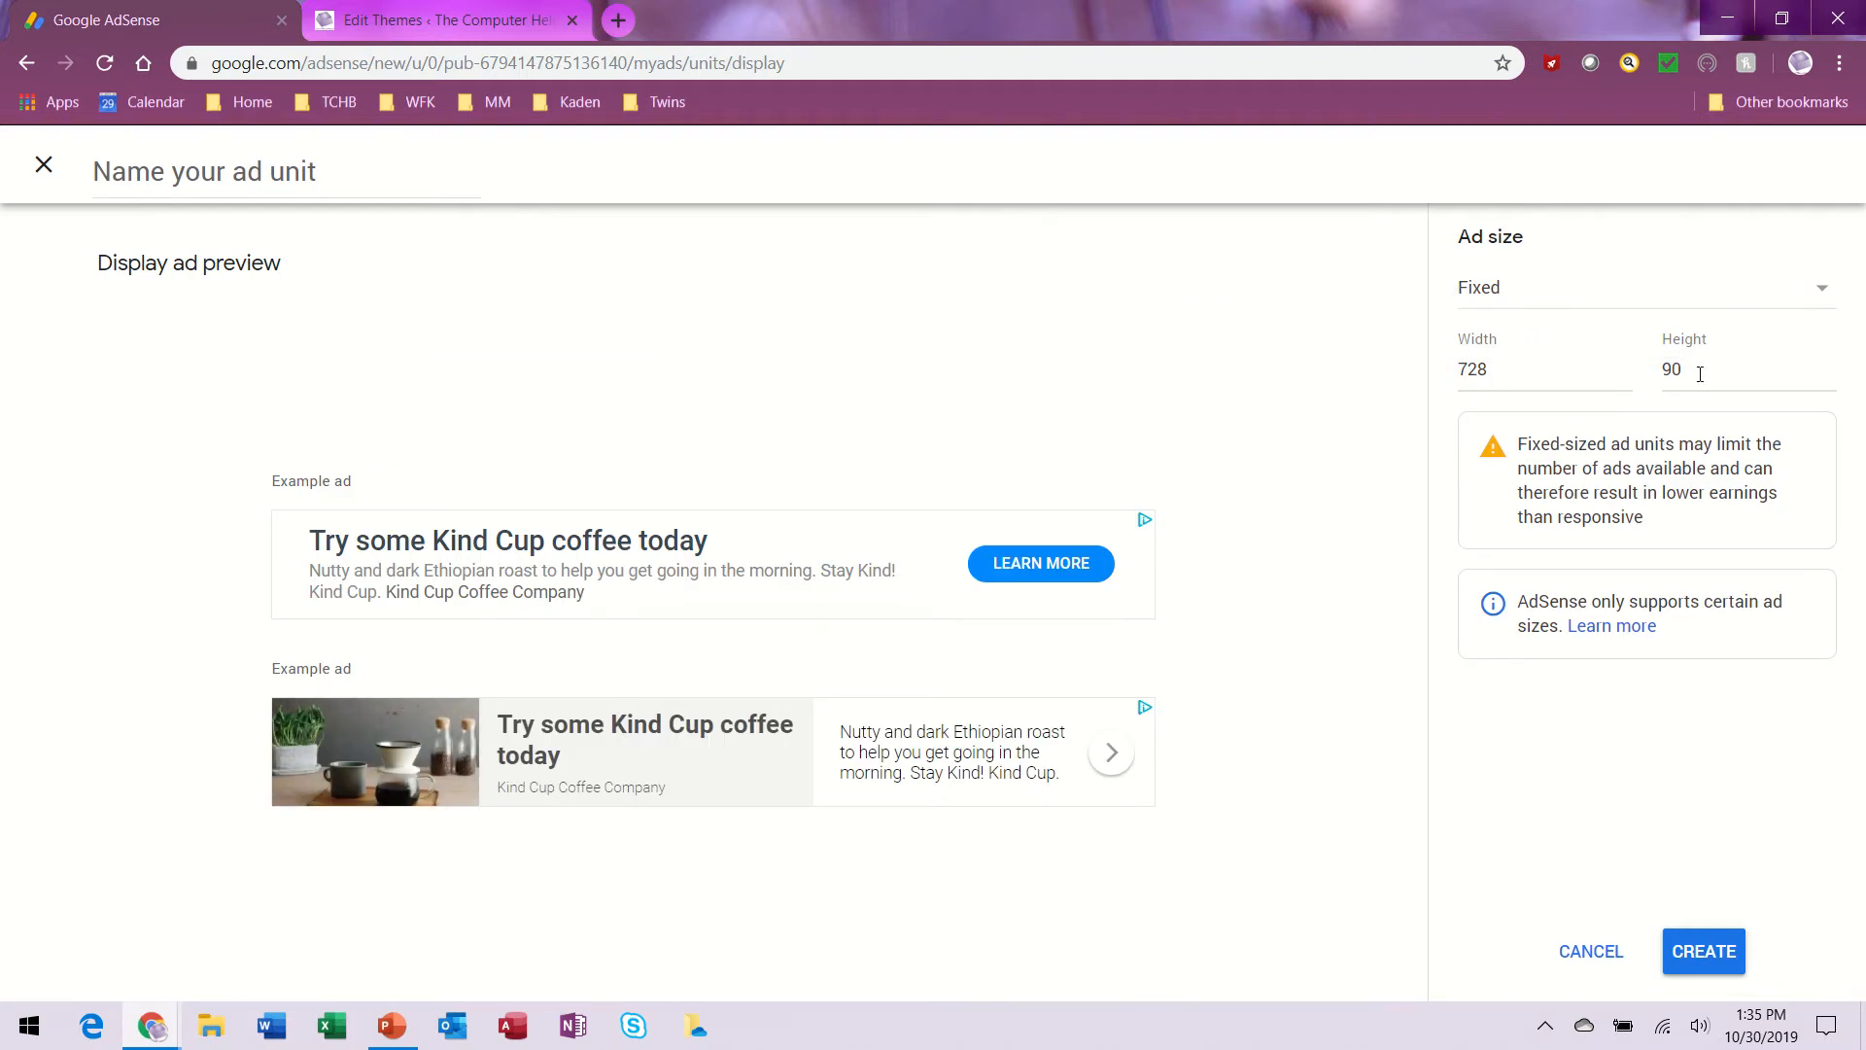
{"action": "left_click", "coordinate": [1586, 298]}
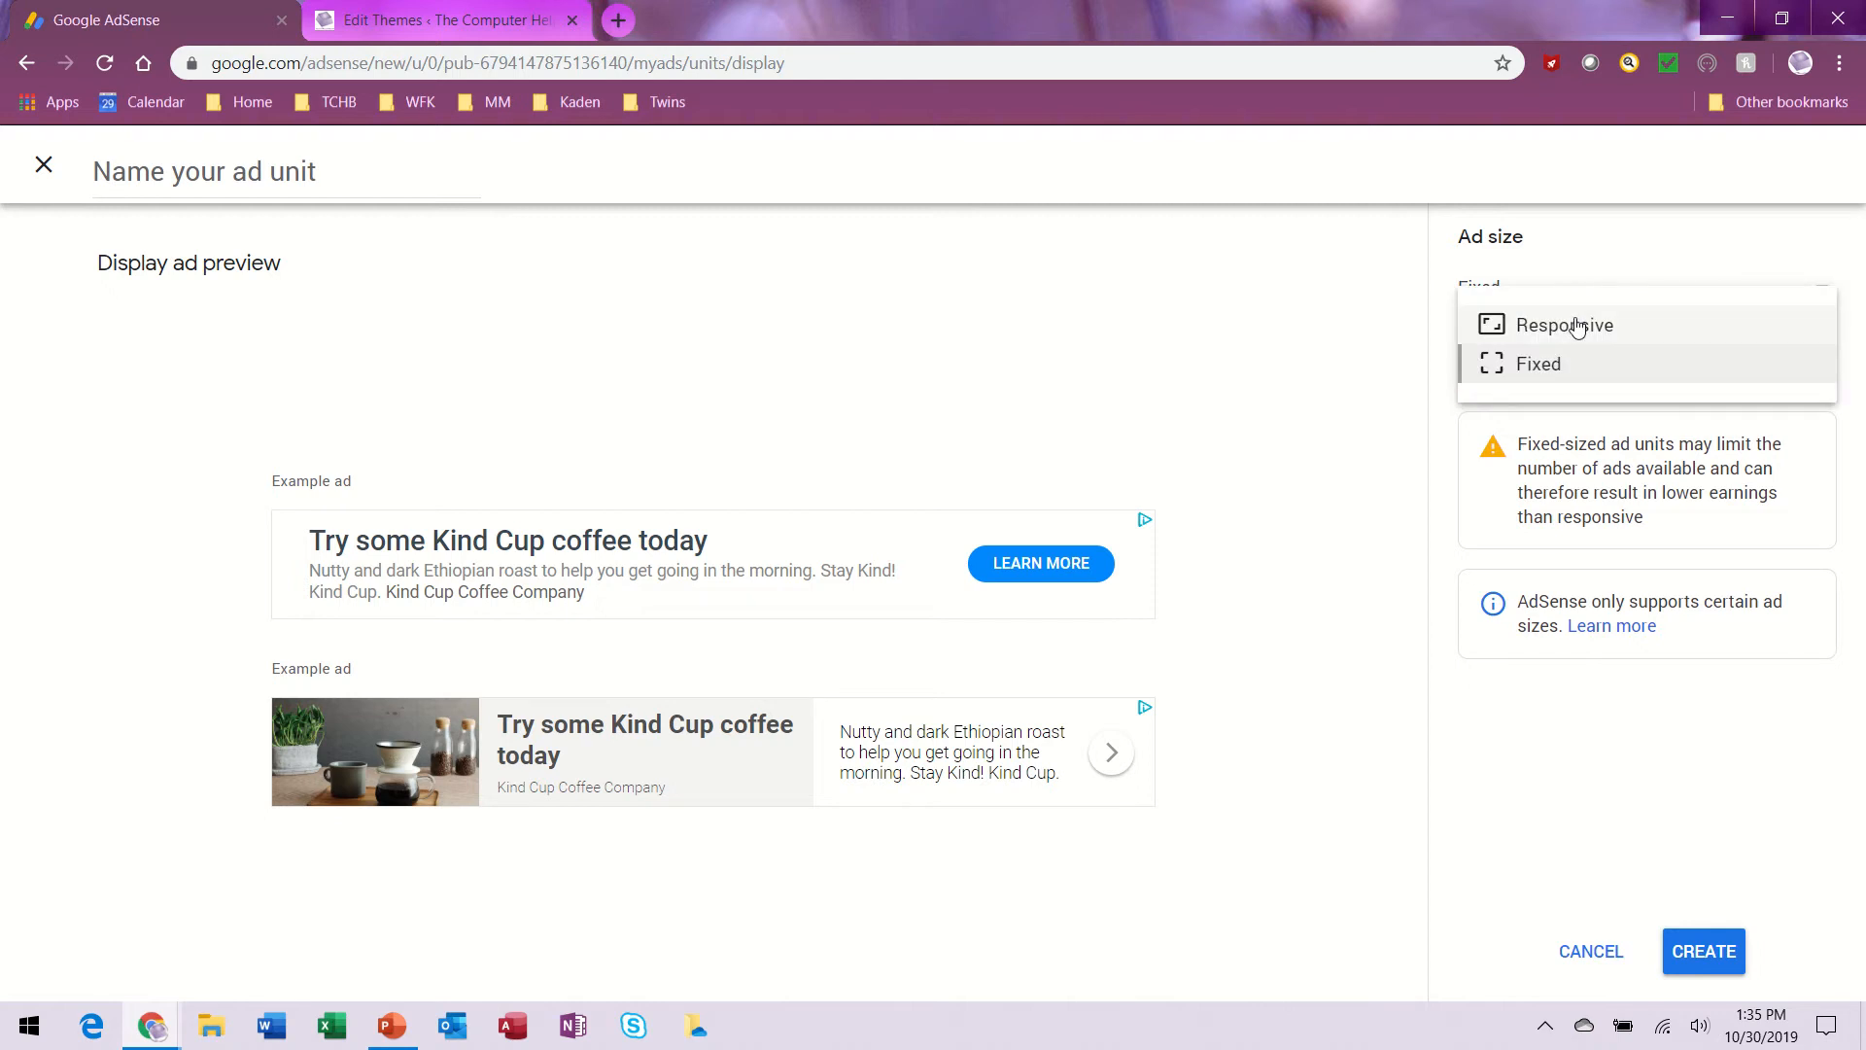
{"action": "left_click", "coordinate": [1575, 327]}
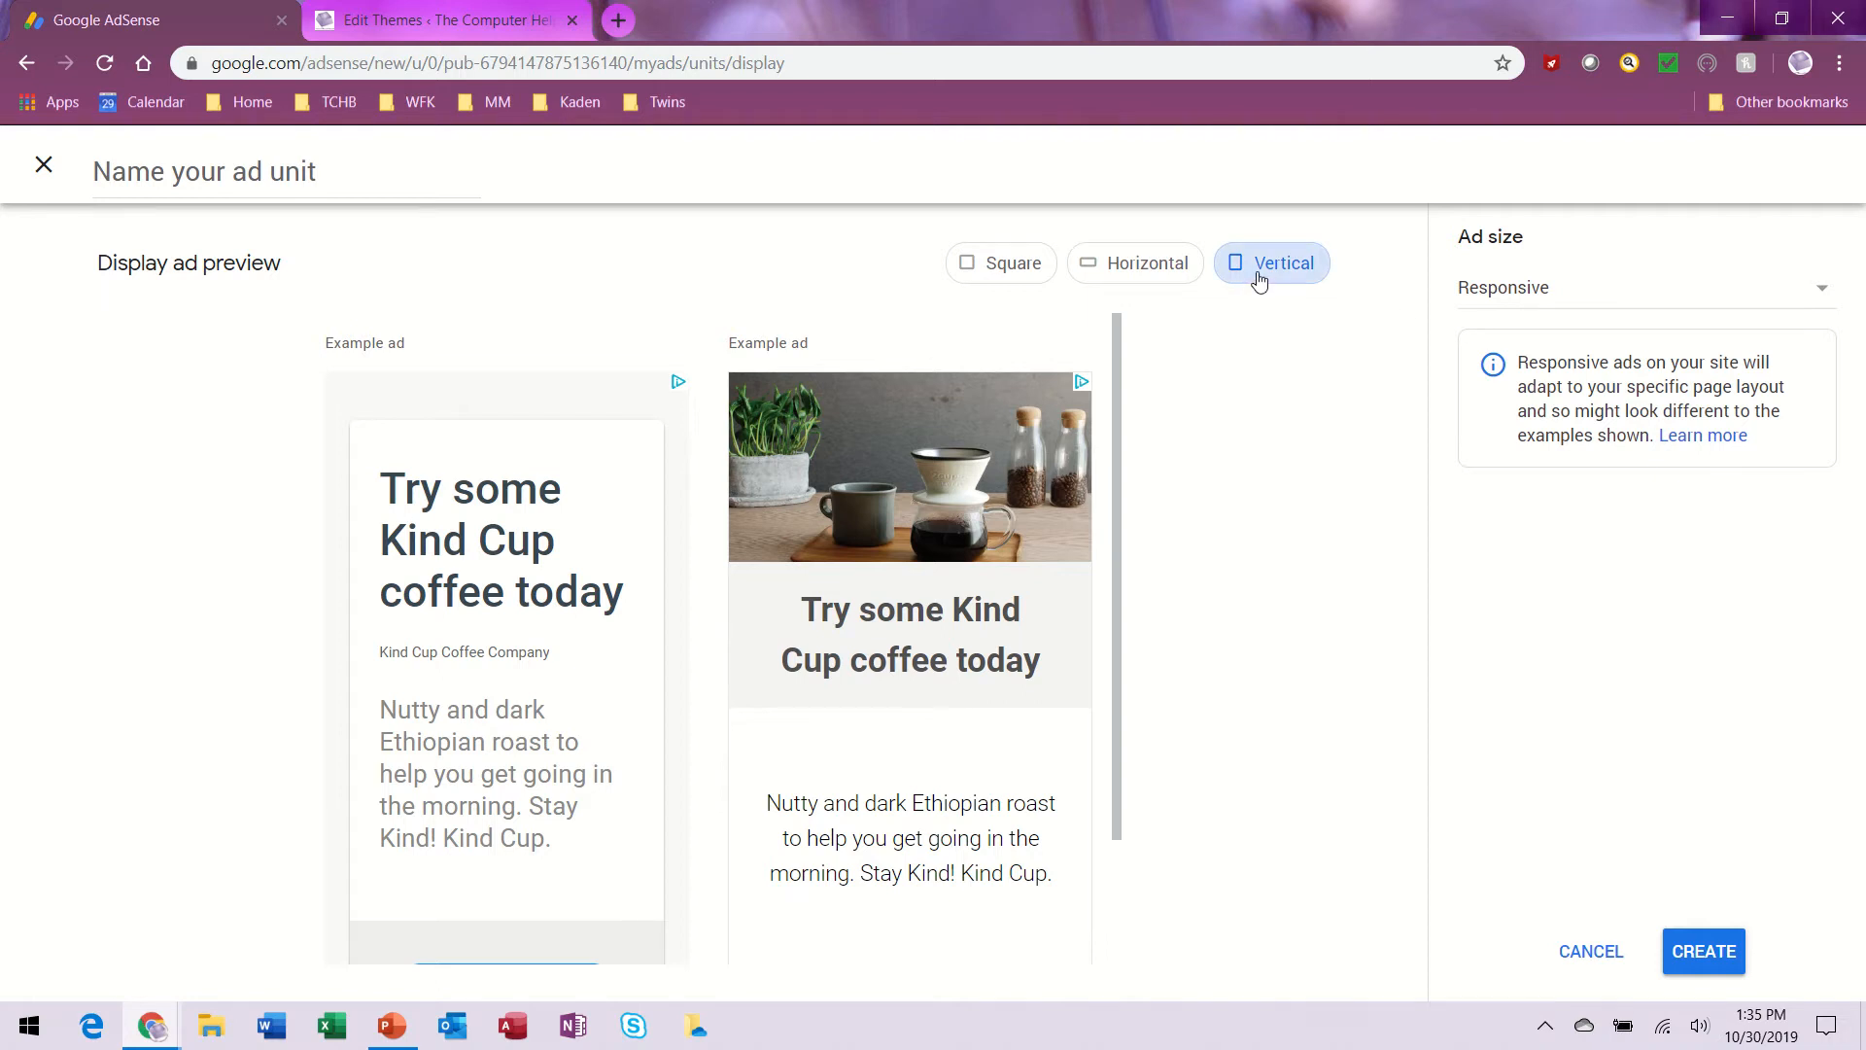
Name the ad unit "Ad for right side for TCHB" and create it.
{"action": "left_click", "coordinate": [236, 175]}
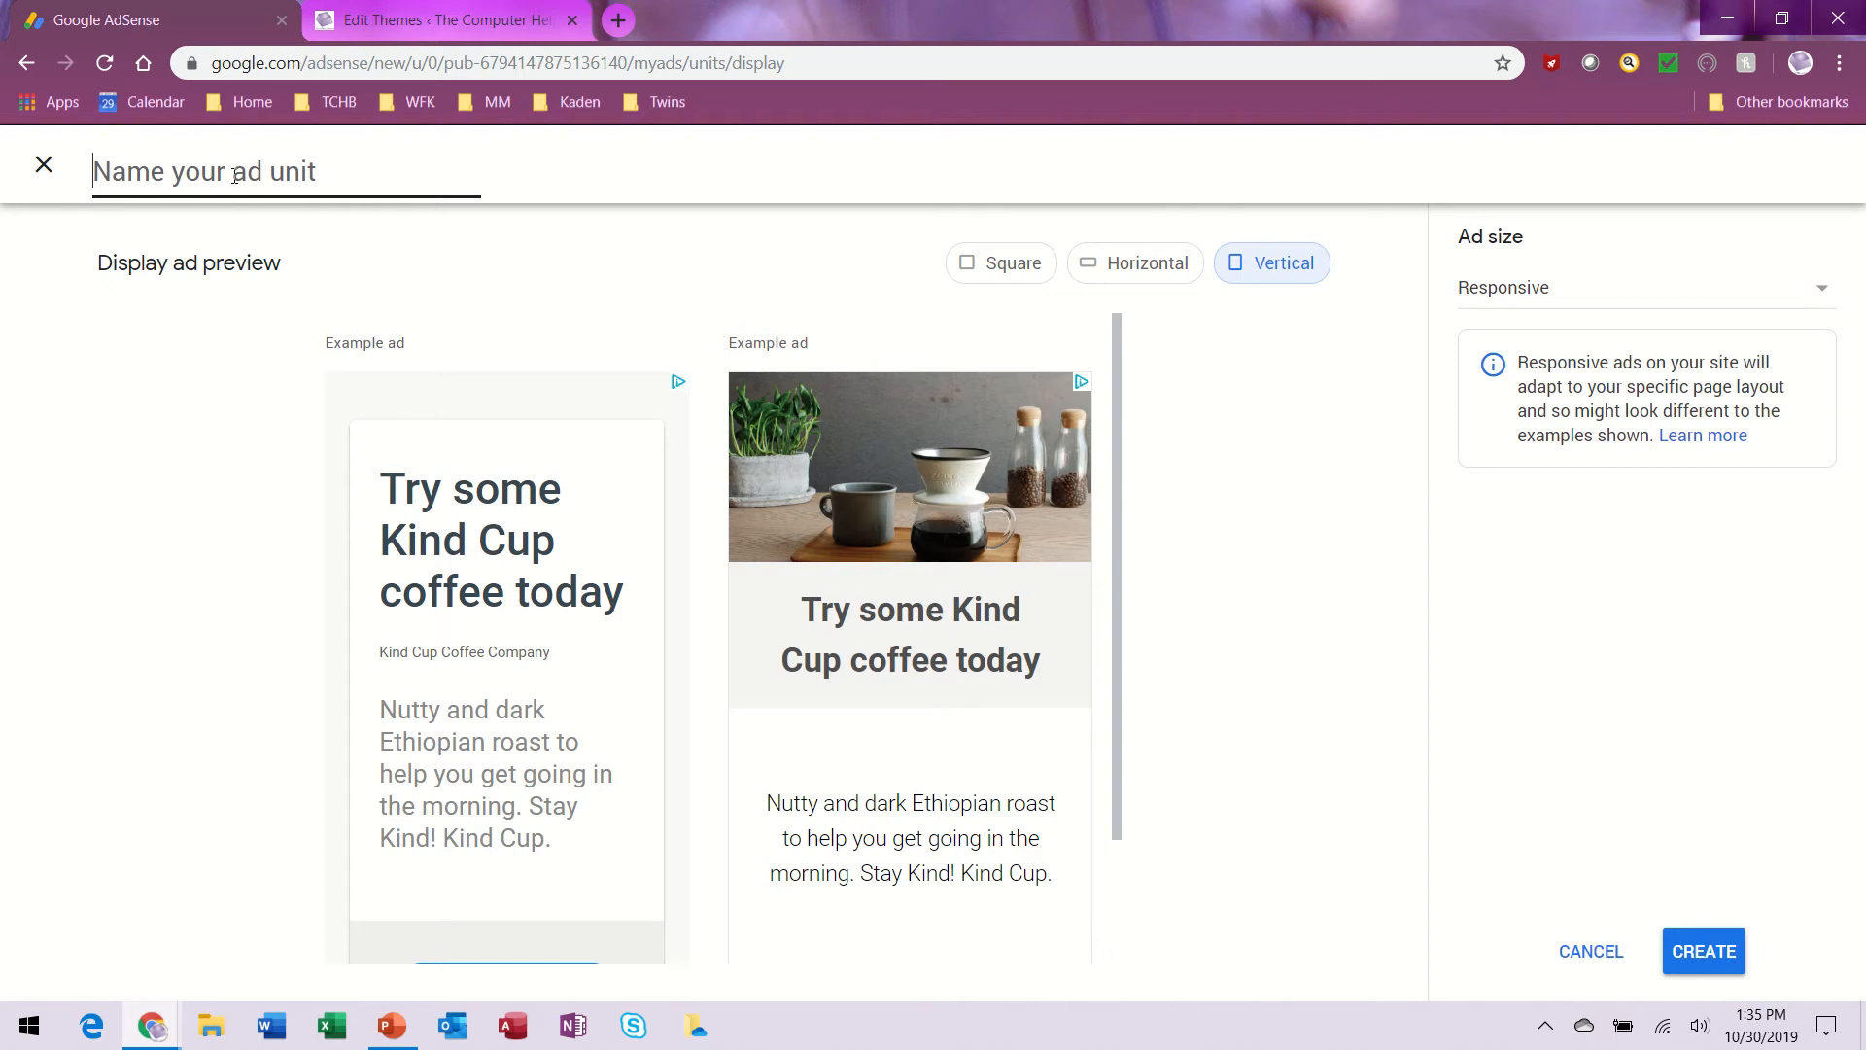
{"action": "type", "text": "Ad"}
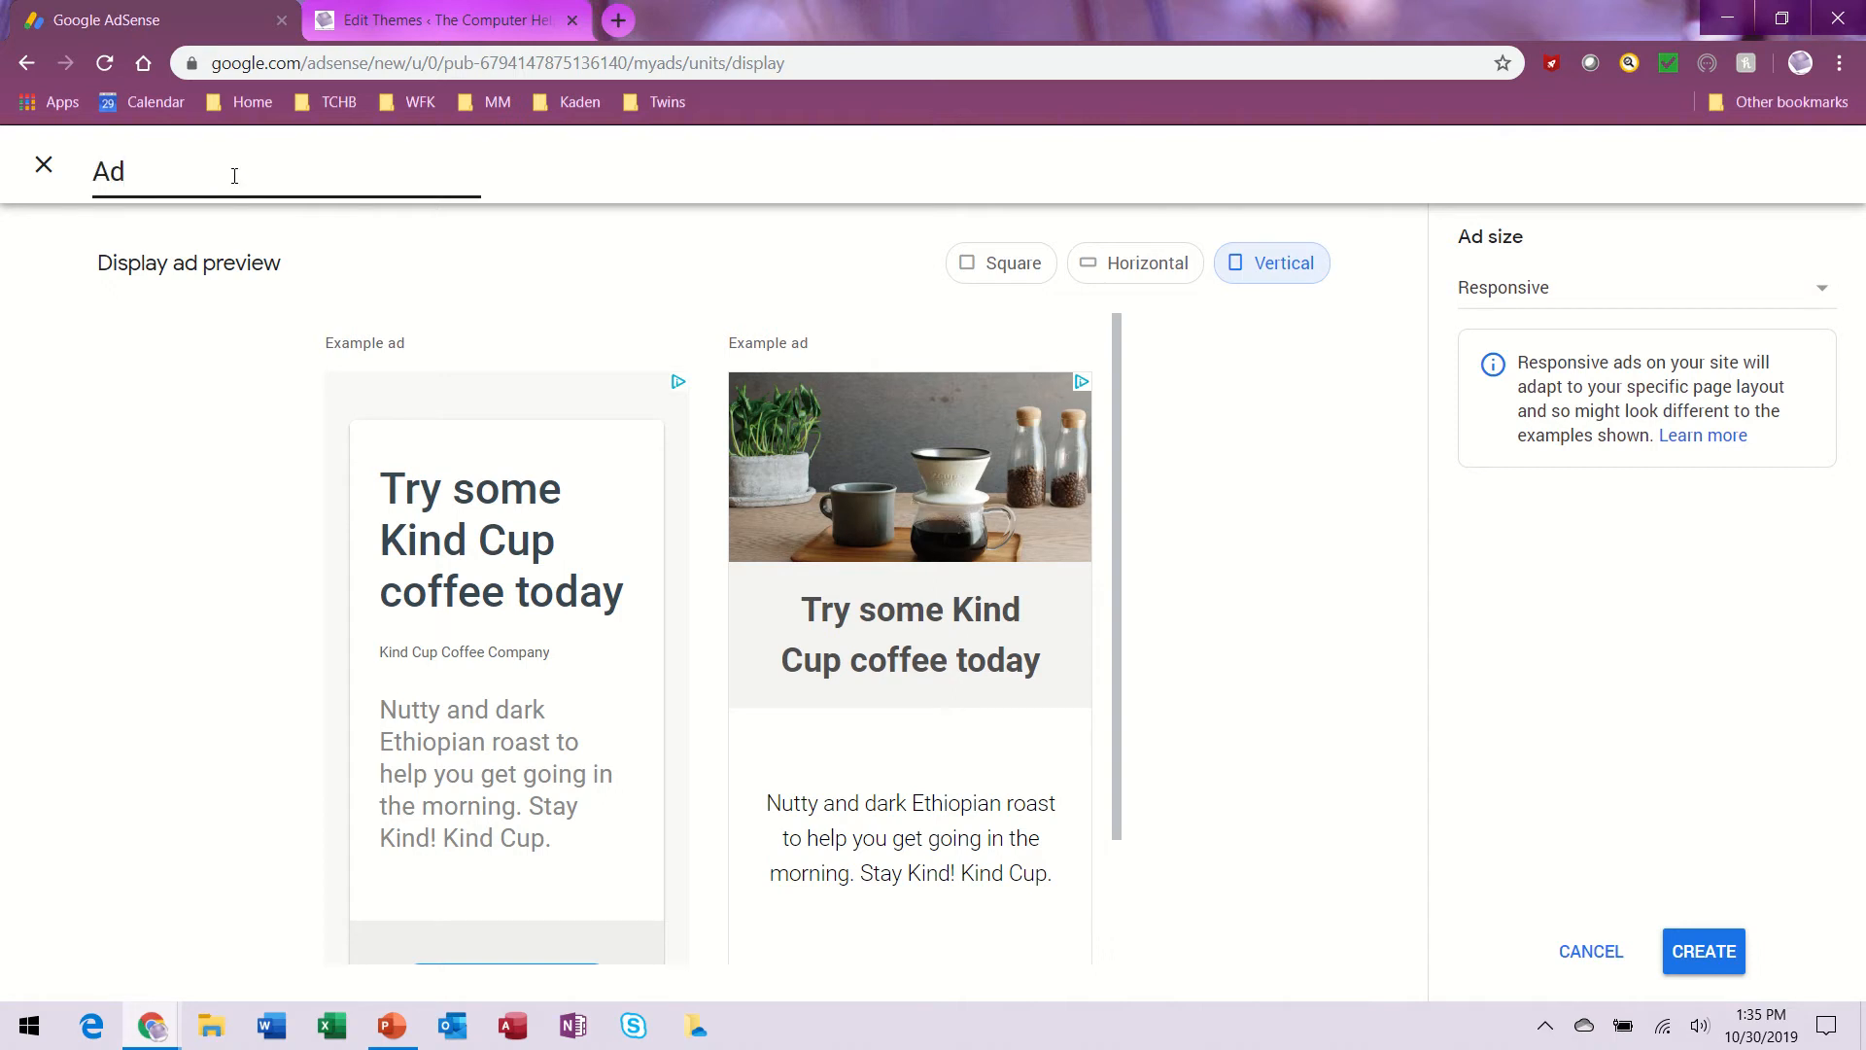
{"action": "type", "text": " for side"}
{"action": "key", "text": "Left"}
{"action": "key", "text": "Left"}
{"action": "key", "text": "Left"}
{"action": "key", "text": "Left"}
{"action": "type", "text": "right"}
{"action": "left_click", "coordinate": [333, 169]}
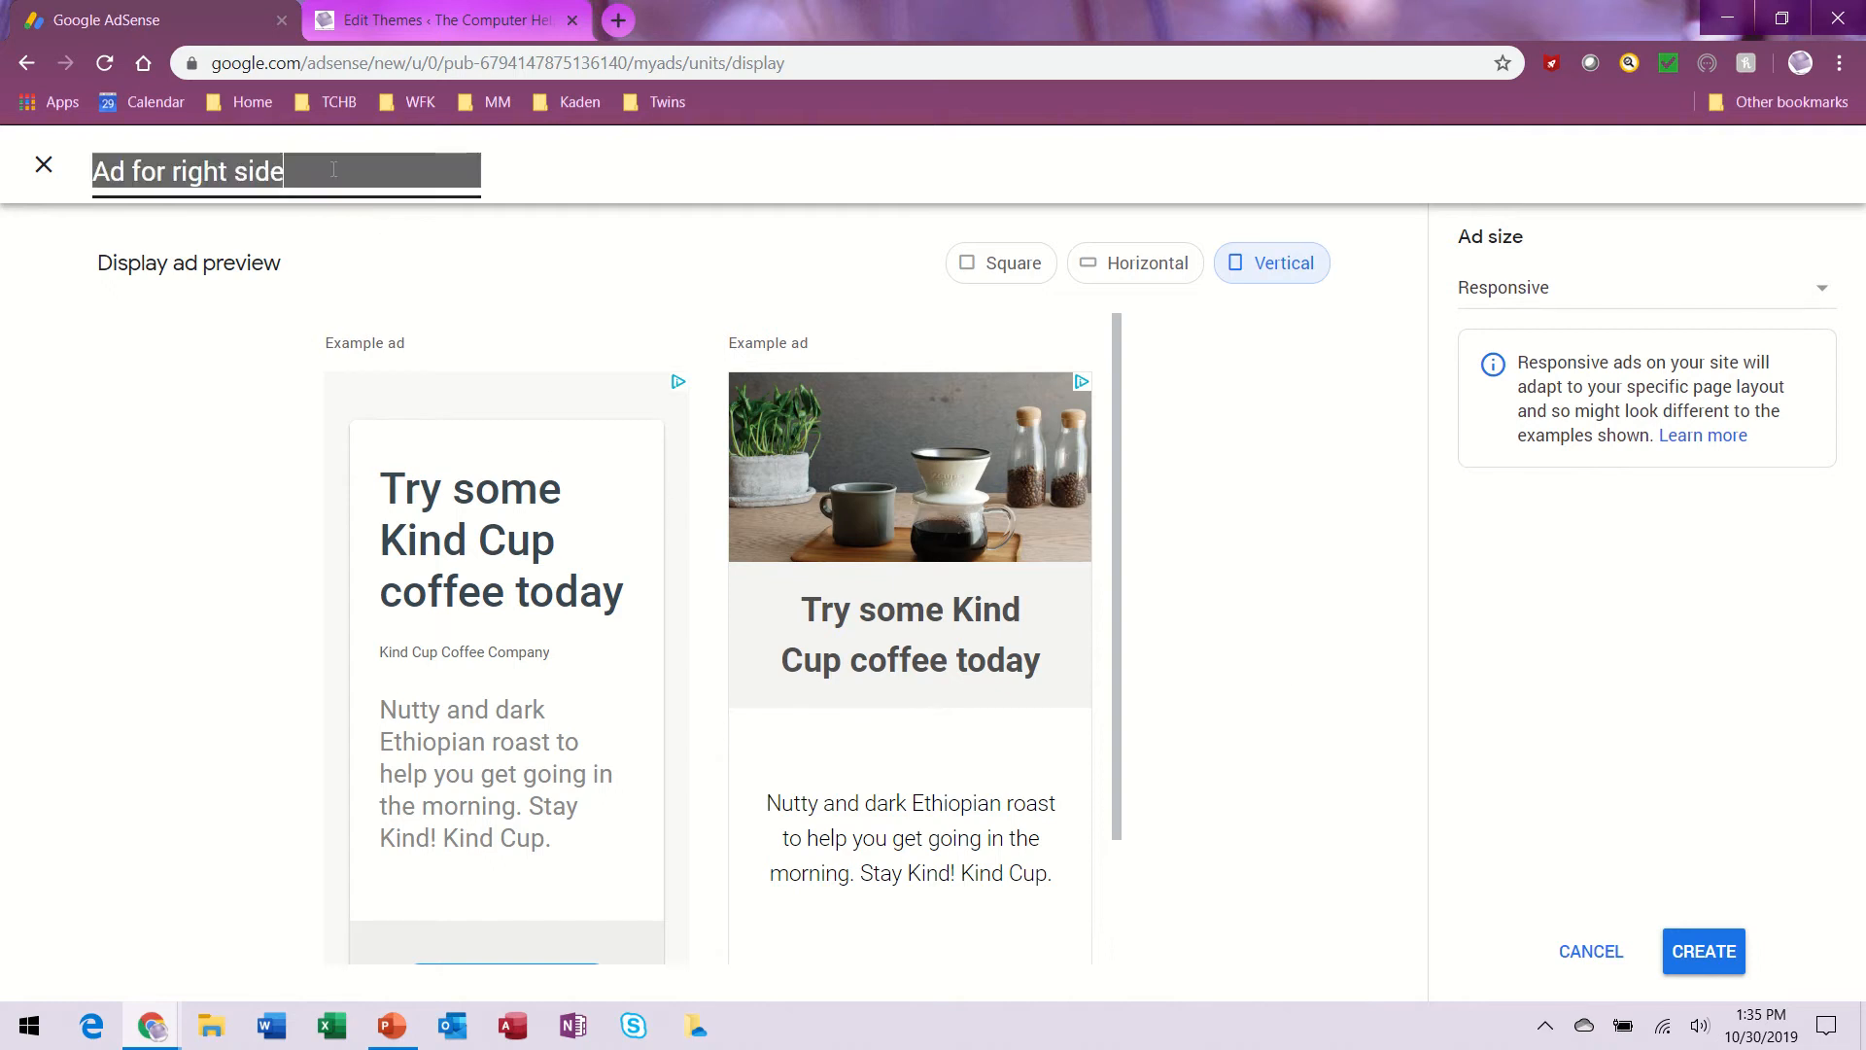
{"action": "type", "text": "for TCHB"}
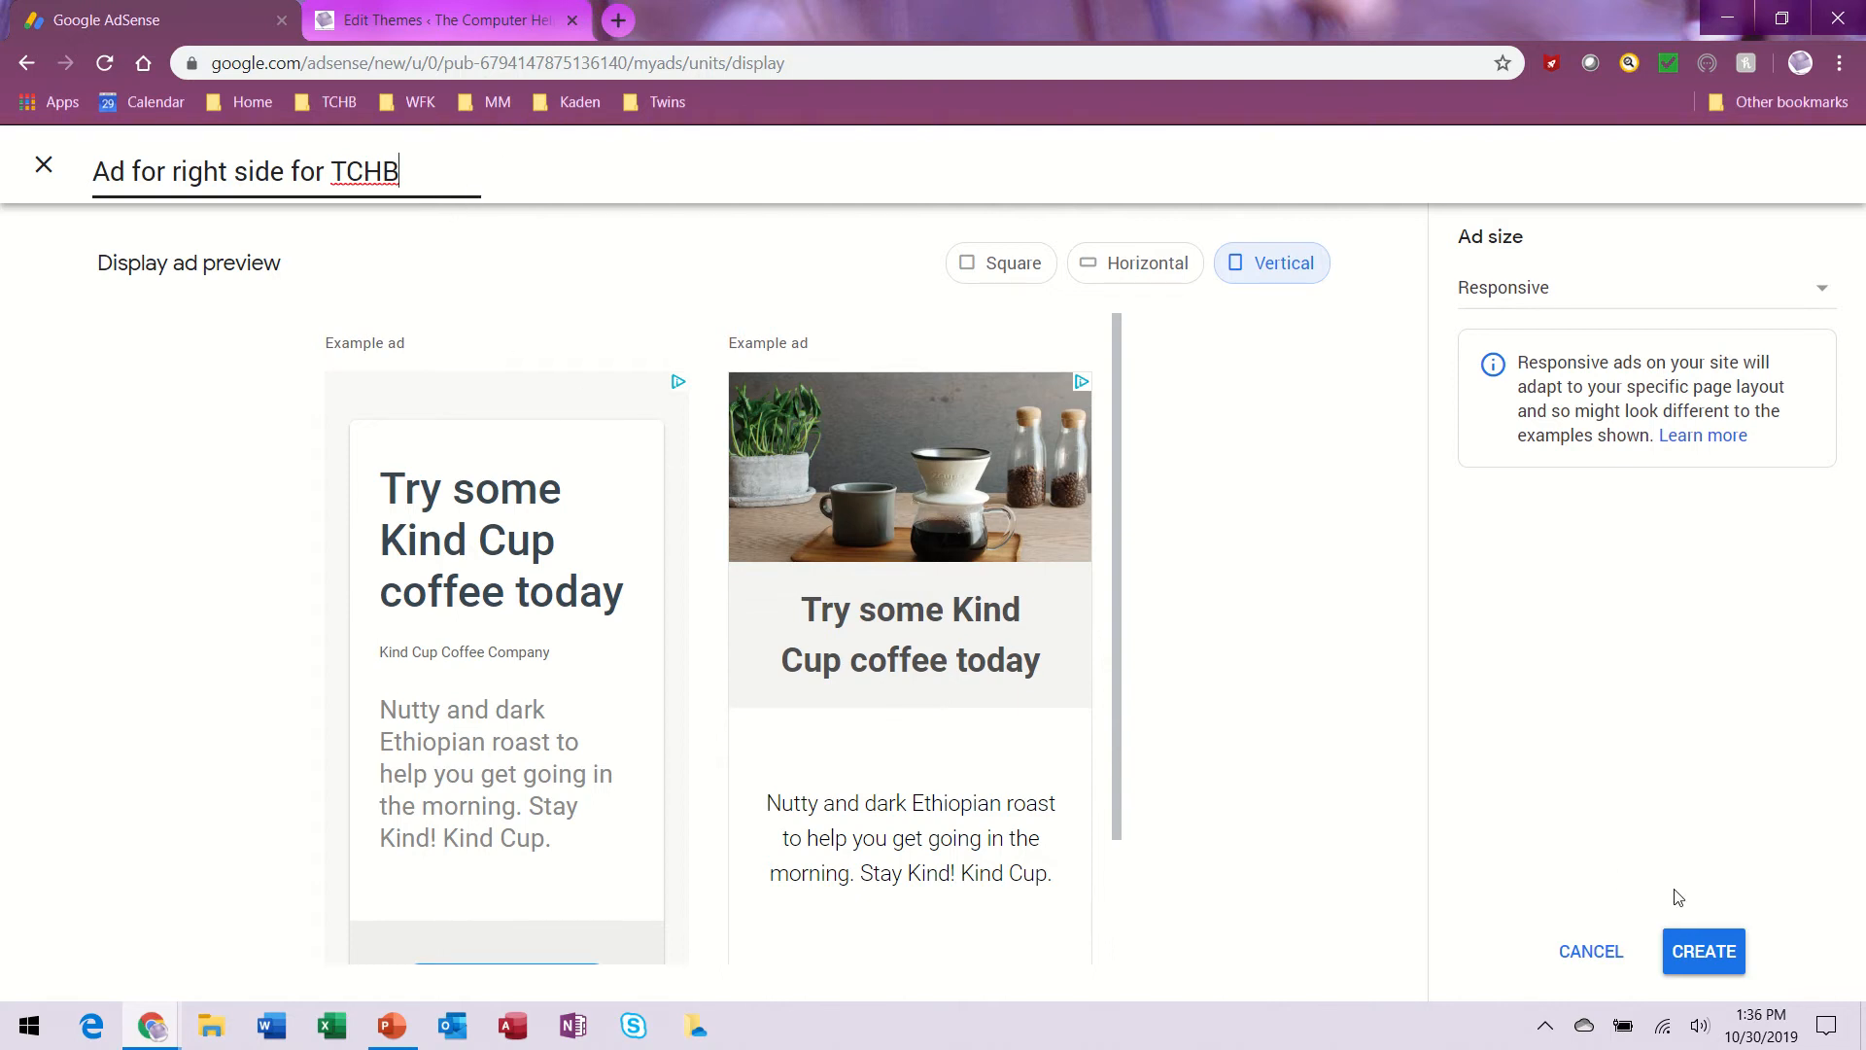
{"action": "left_click", "coordinate": [1704, 953]}
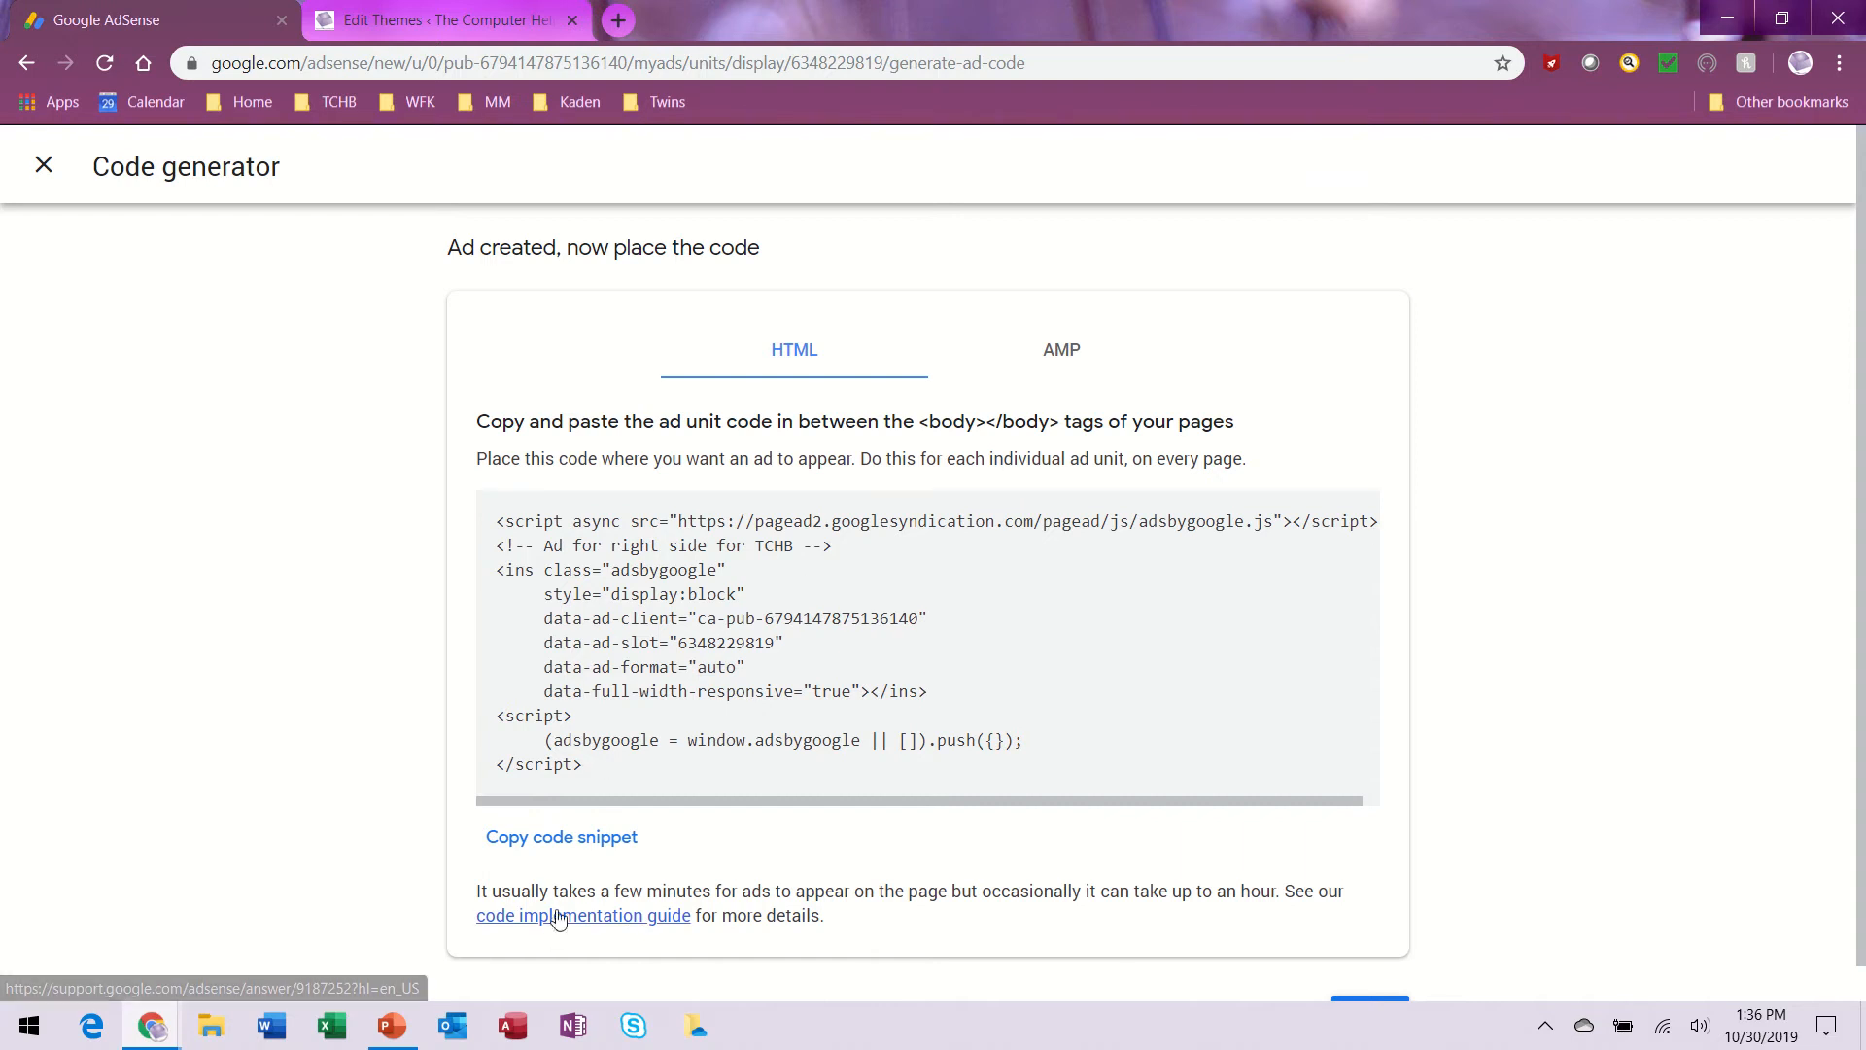
Copy the new ad unit's HTML code snippet and open the Widgets page in the WordPress admin.
{"action": "left_click", "coordinate": [581, 842]}
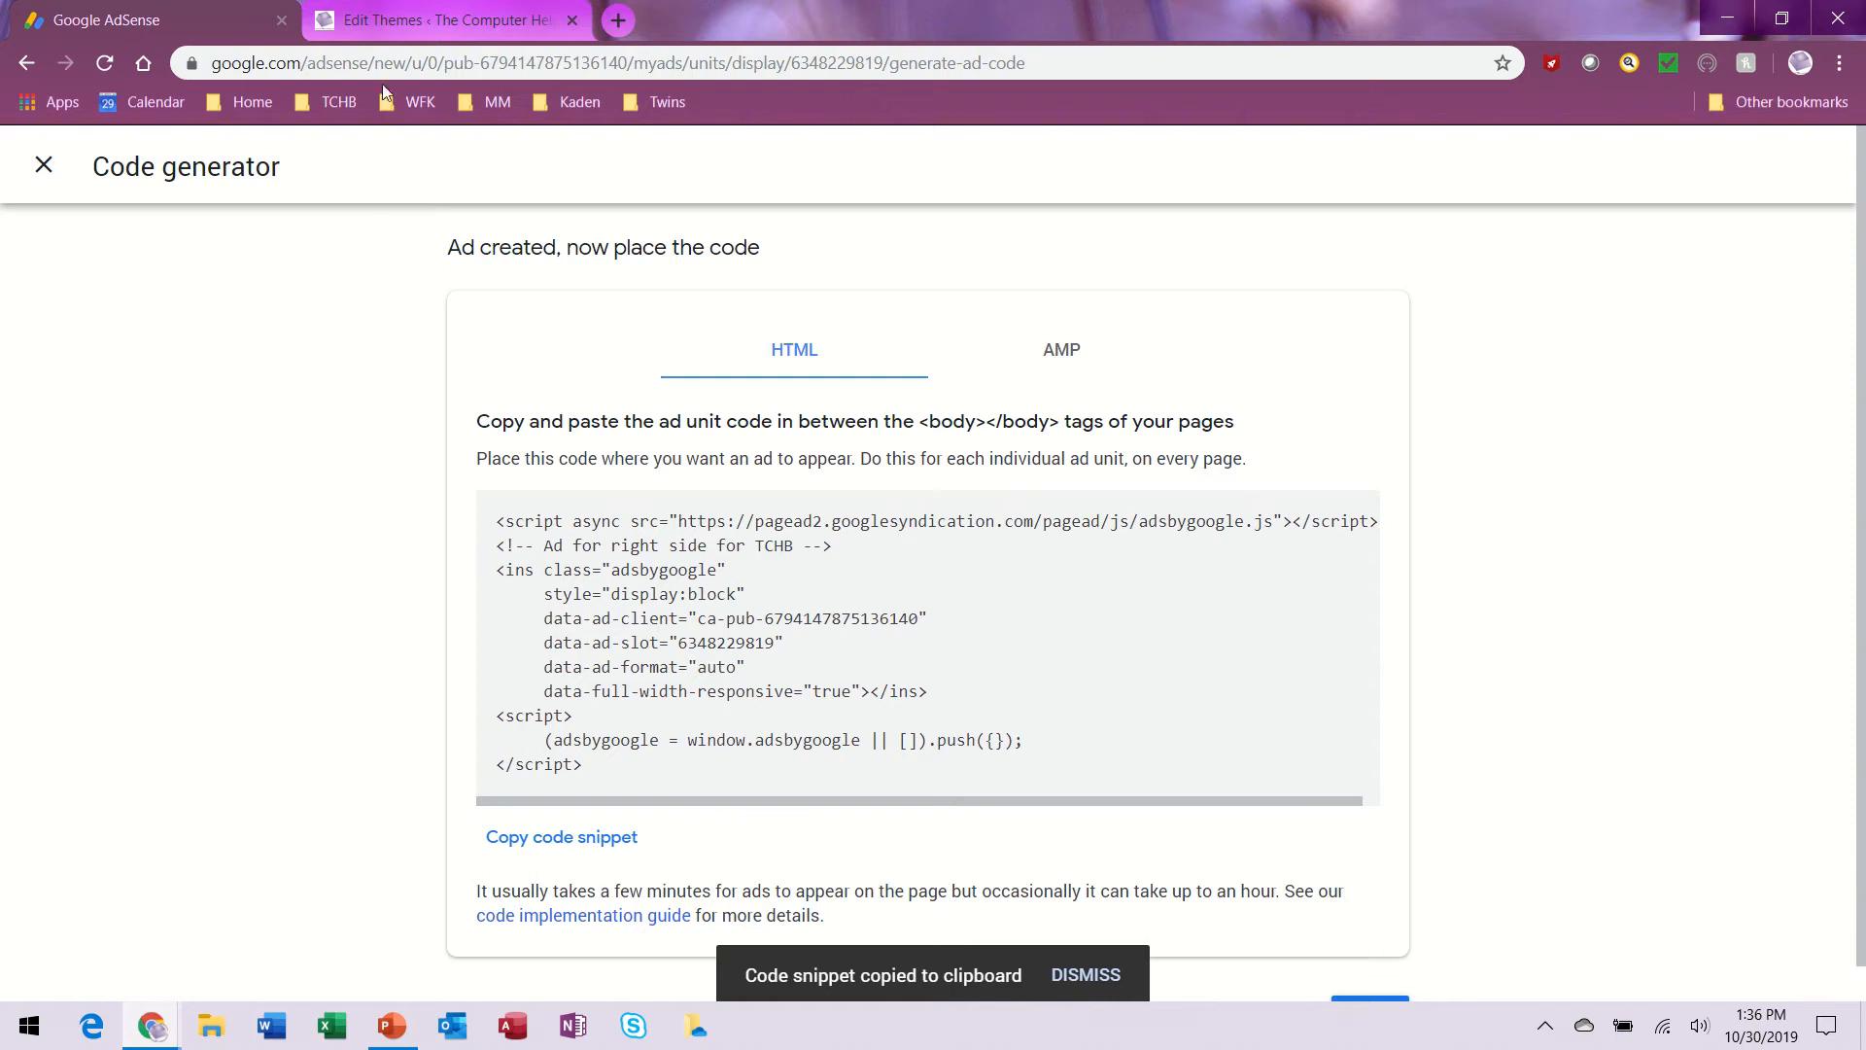
{"action": "left_click", "coordinate": [427, 22]}
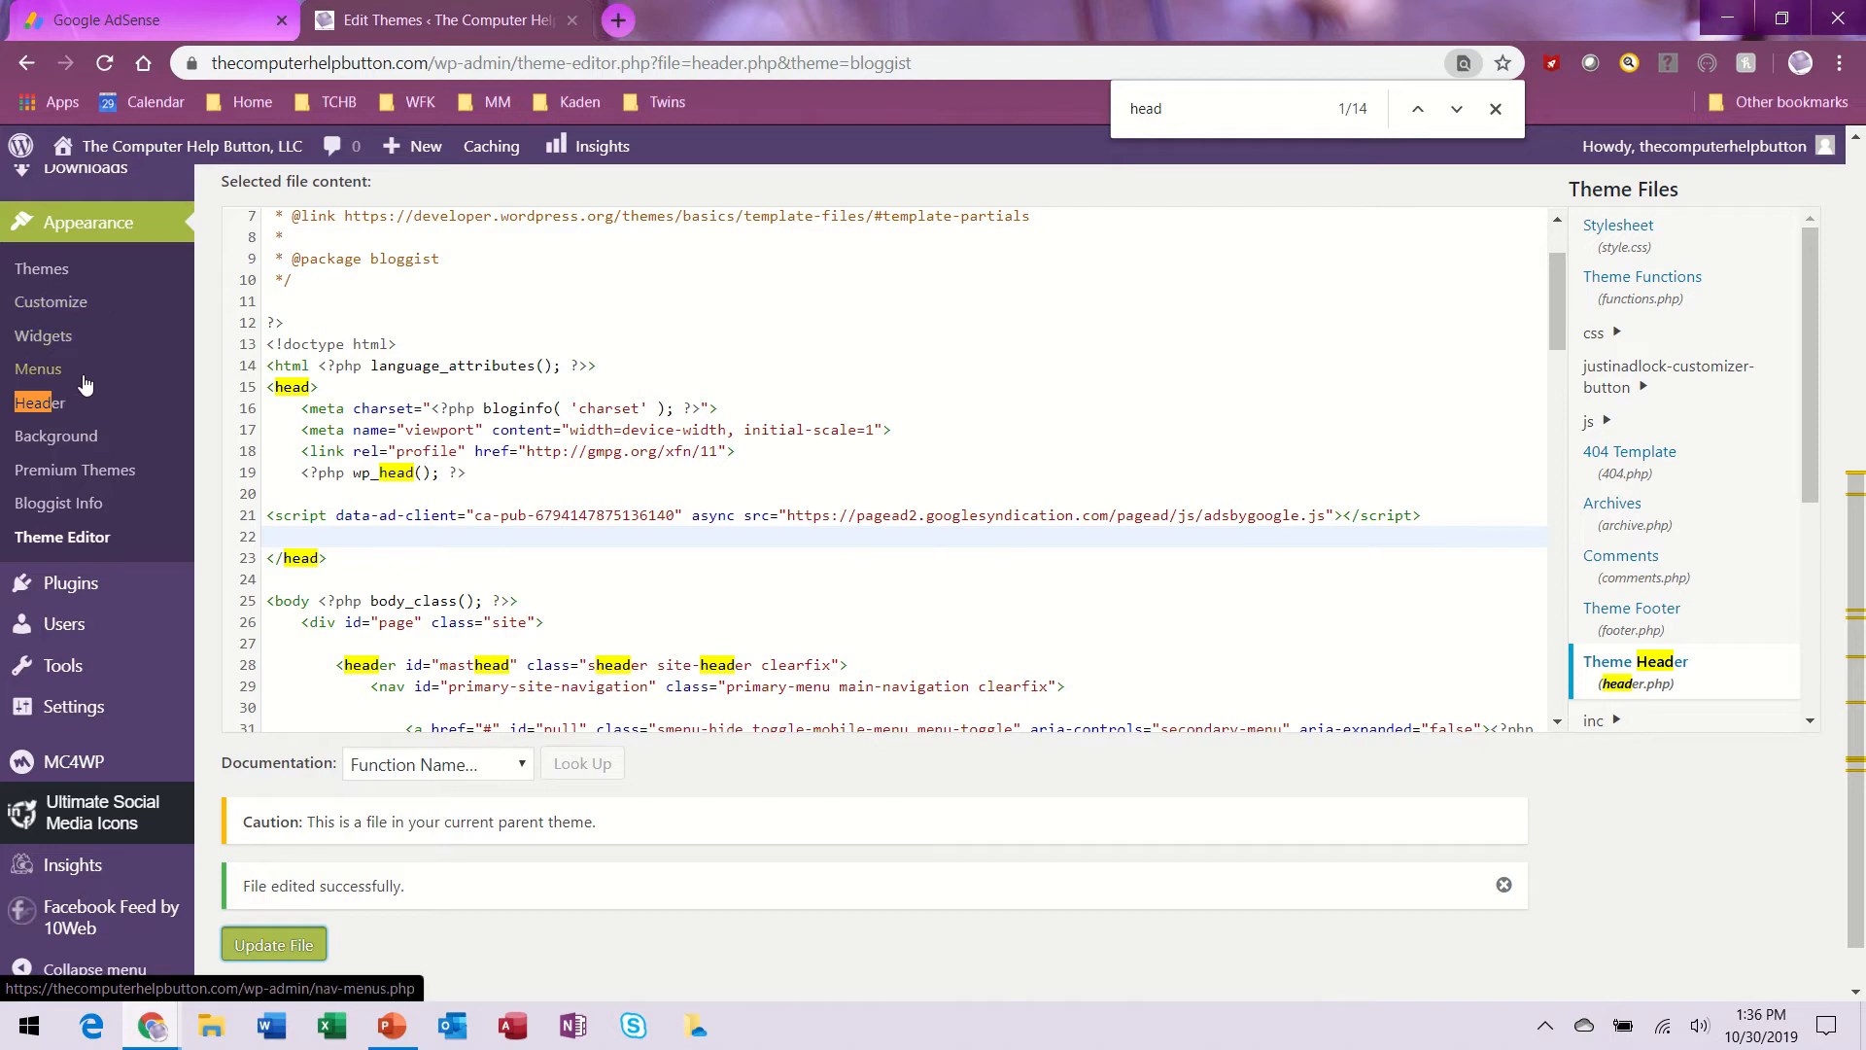
{"action": "scroll", "coordinate": [107, 340], "scroll_direction": "up", "scroll_amount": 2}
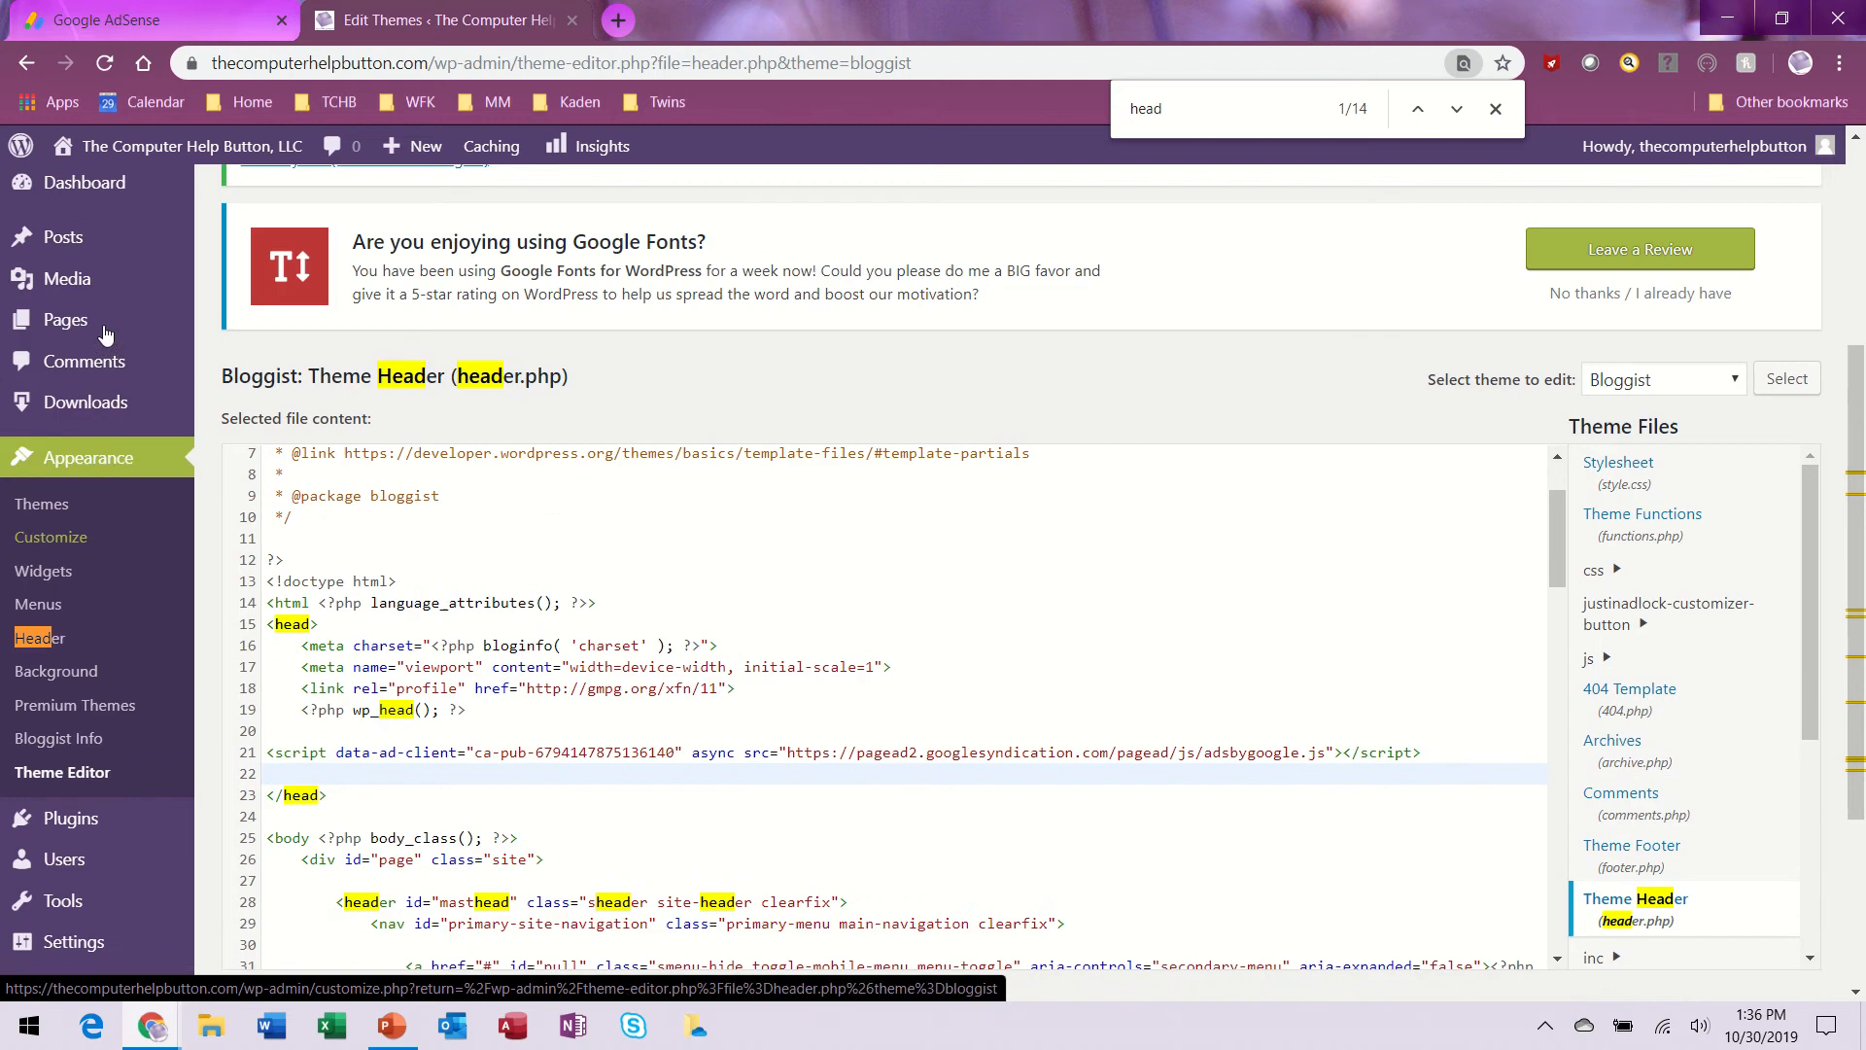
{"action": "scroll", "coordinate": [115, 474], "scroll_direction": "up", "scroll_amount": 3}
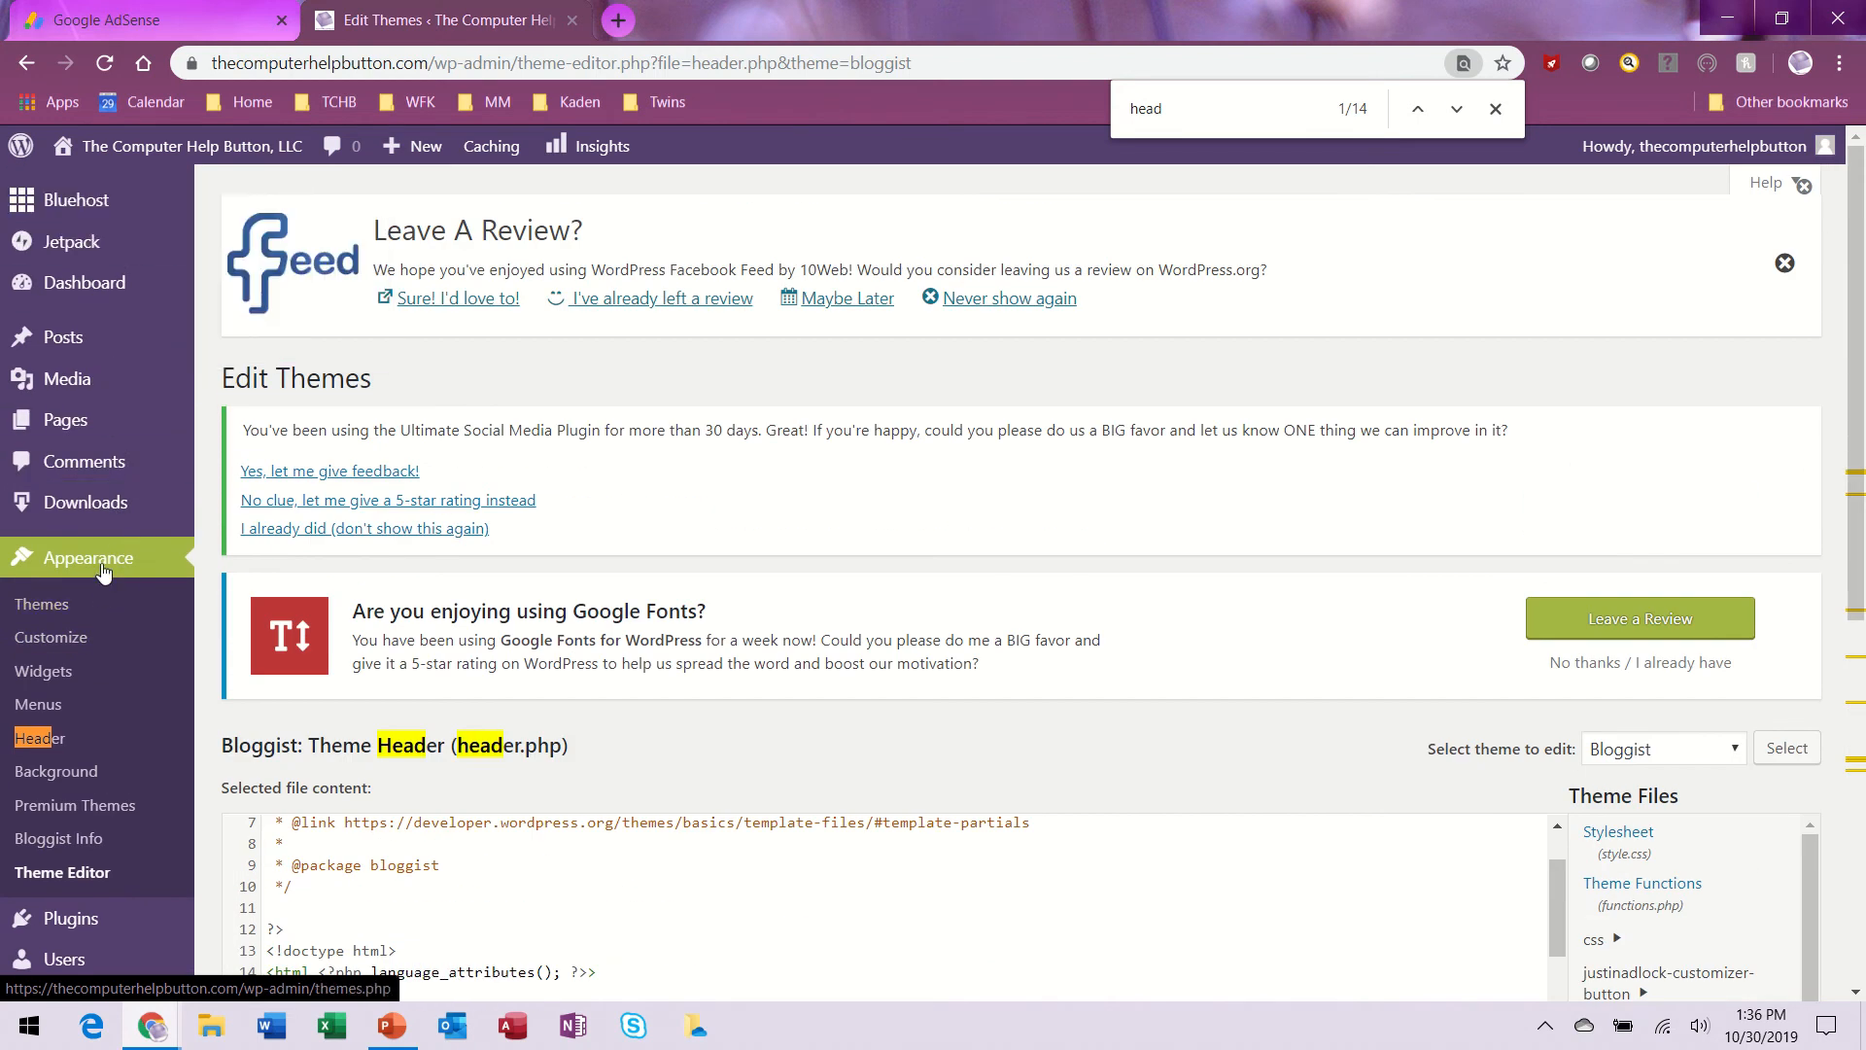
{"action": "left_click", "coordinate": [60, 676]}
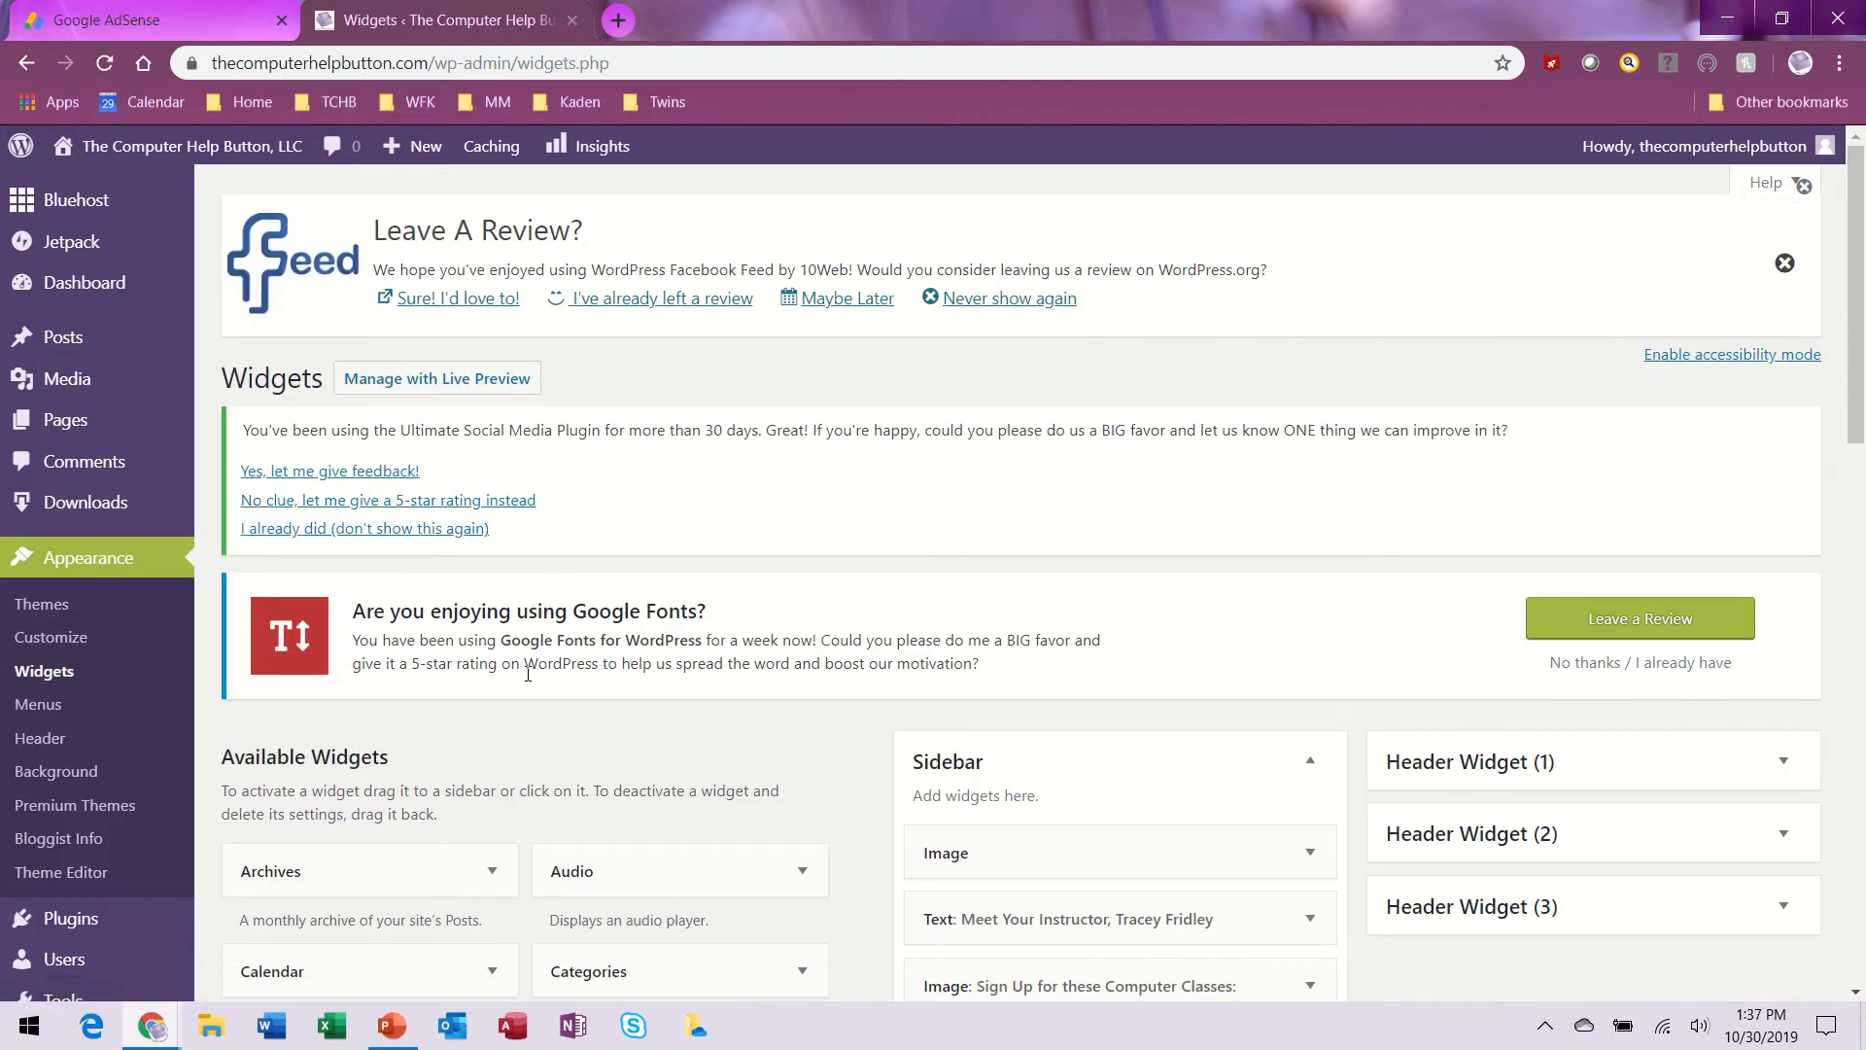
Add a Custom HTML widget above the first Image widget in the Sidebar area.
{"action": "scroll", "coordinate": [524, 717], "scroll_direction": "down", "scroll_amount": 3}
{"action": "scroll", "coordinate": [523, 716], "scroll_direction": "down", "scroll_amount": 3}
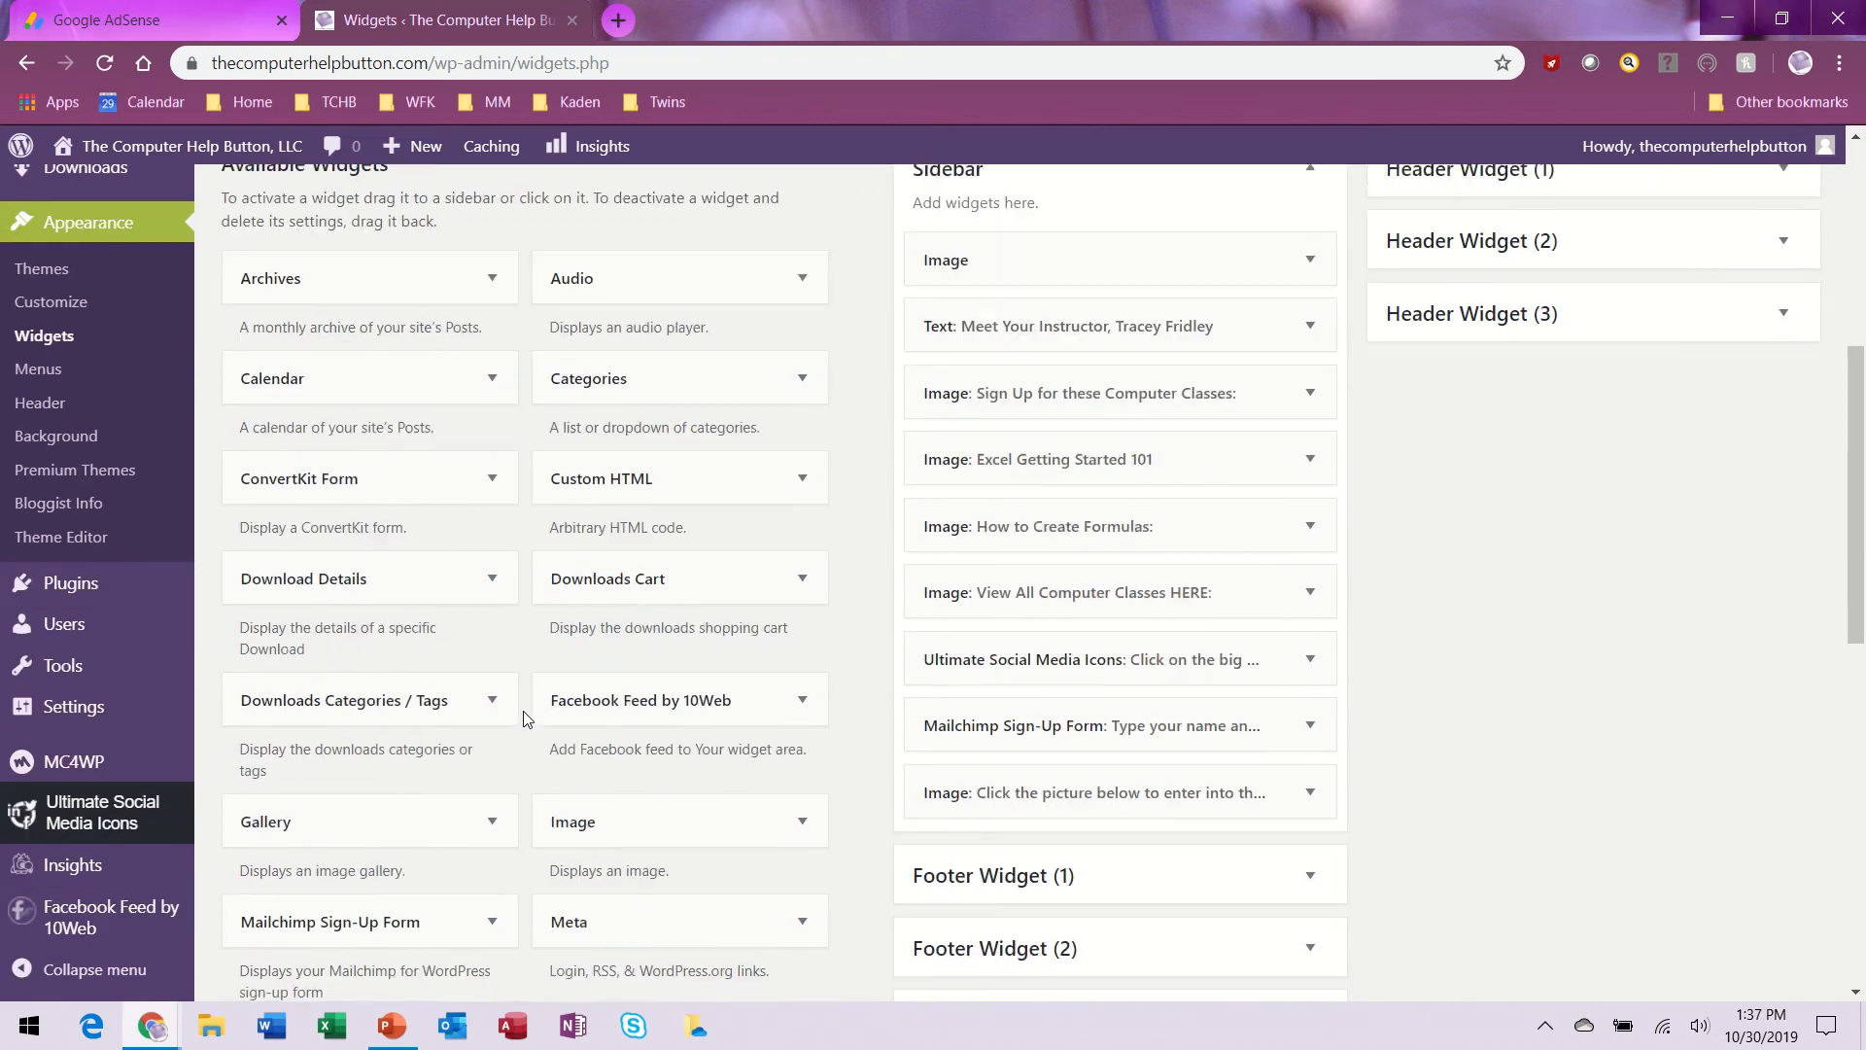
{"action": "scroll", "coordinate": [522, 716], "scroll_direction": "up", "scroll_amount": 1}
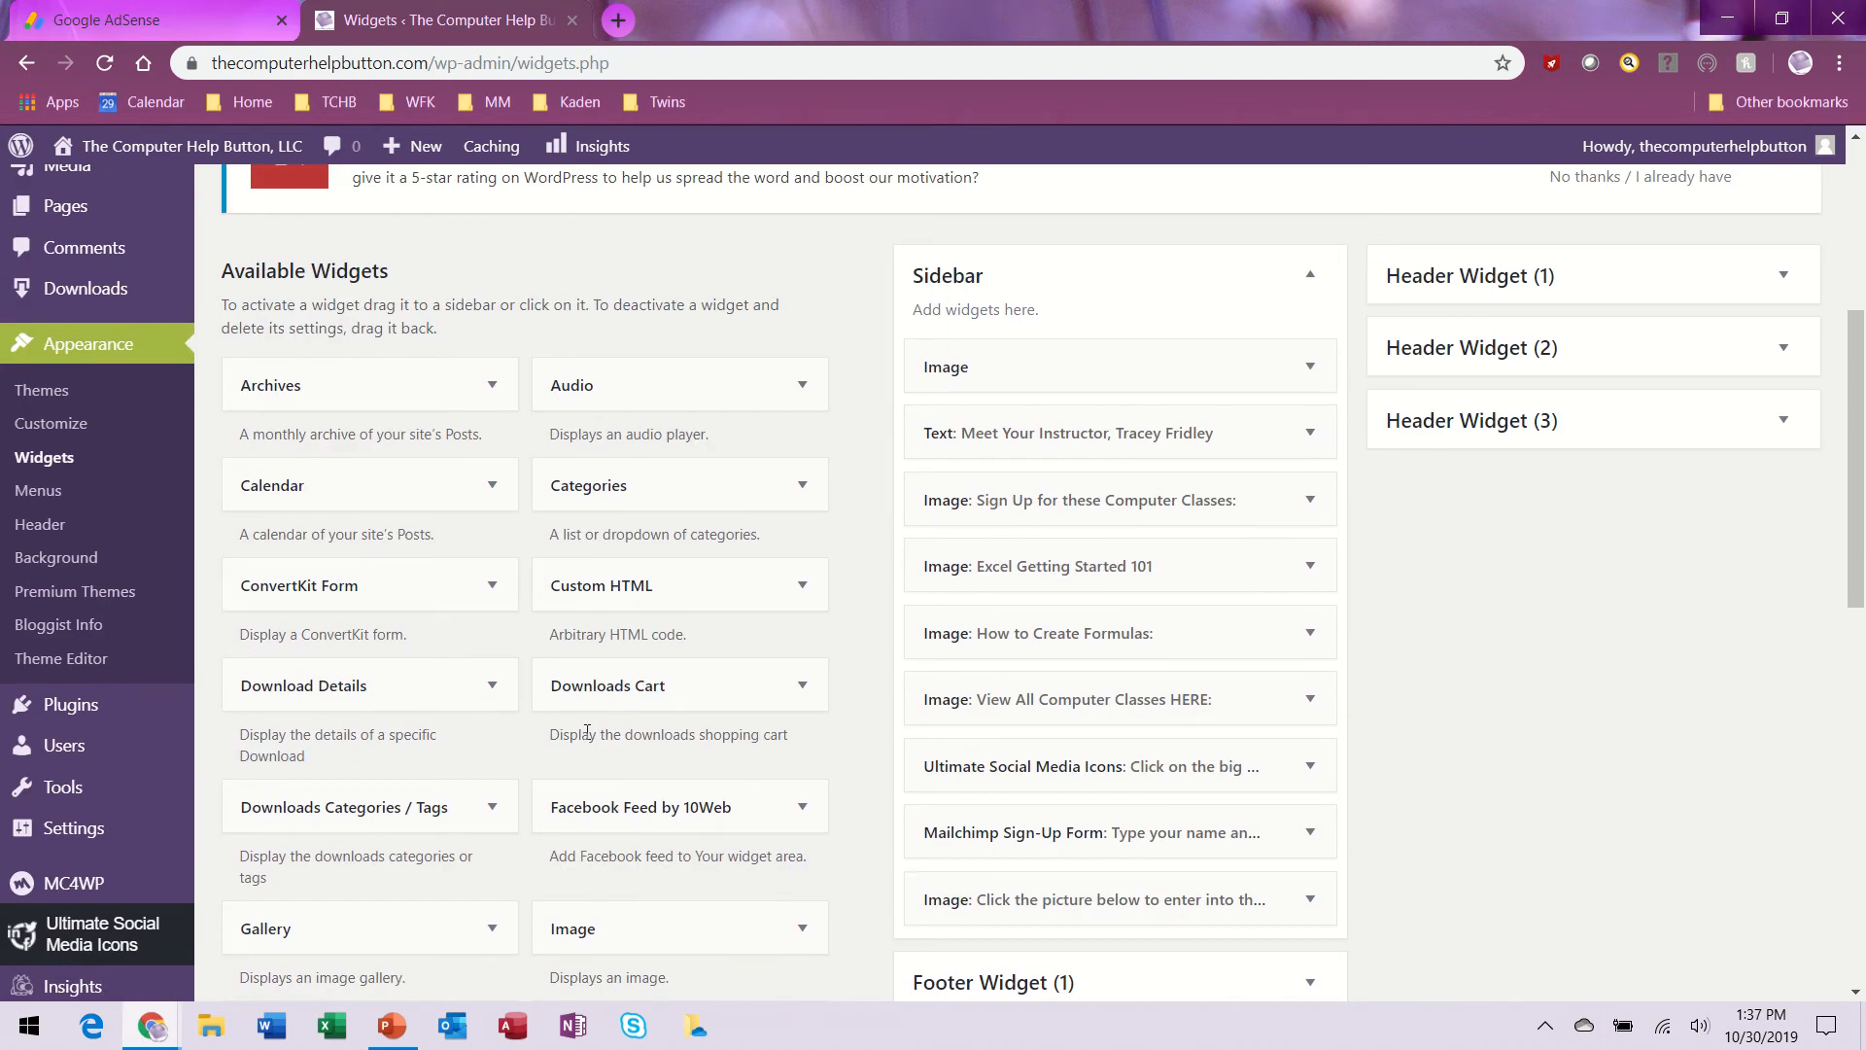
{"action": "scroll", "coordinate": [641, 937], "scroll_direction": "down", "scroll_amount": 6}
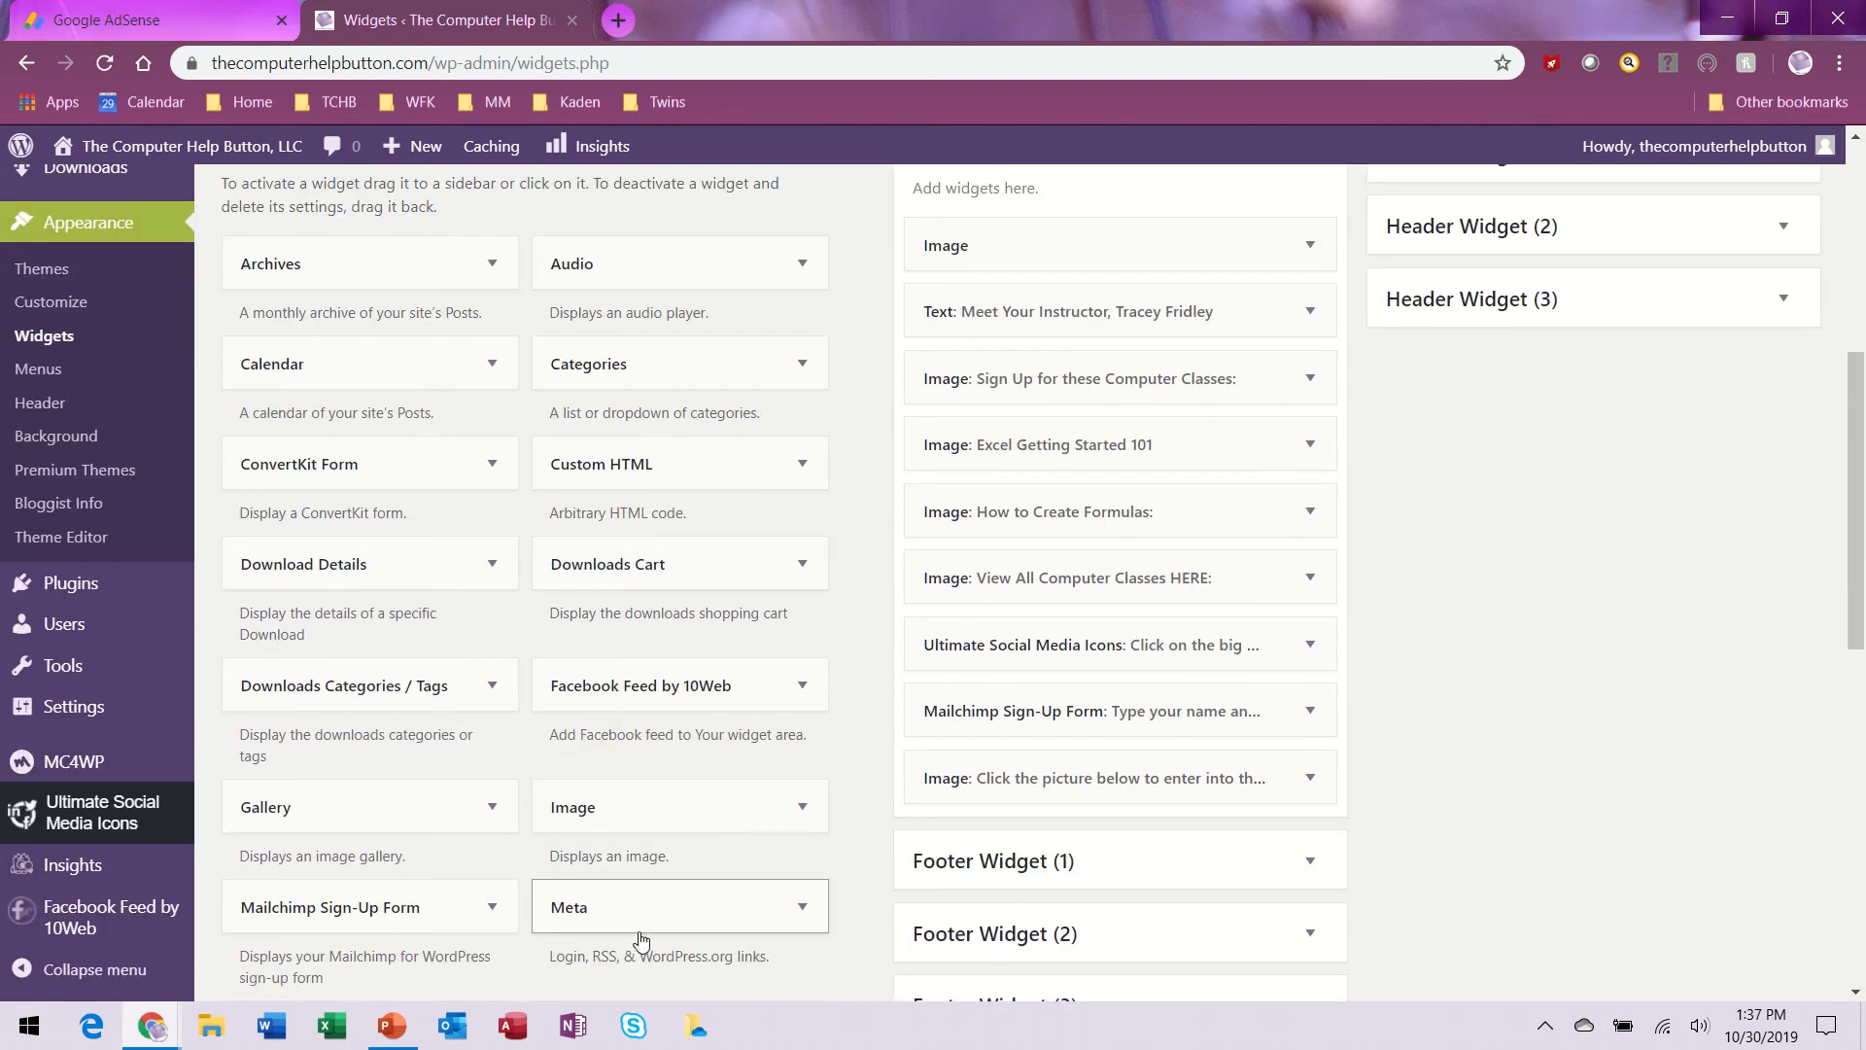
{"action": "scroll", "coordinate": [639, 939], "scroll_direction": "down", "scroll_amount": 1}
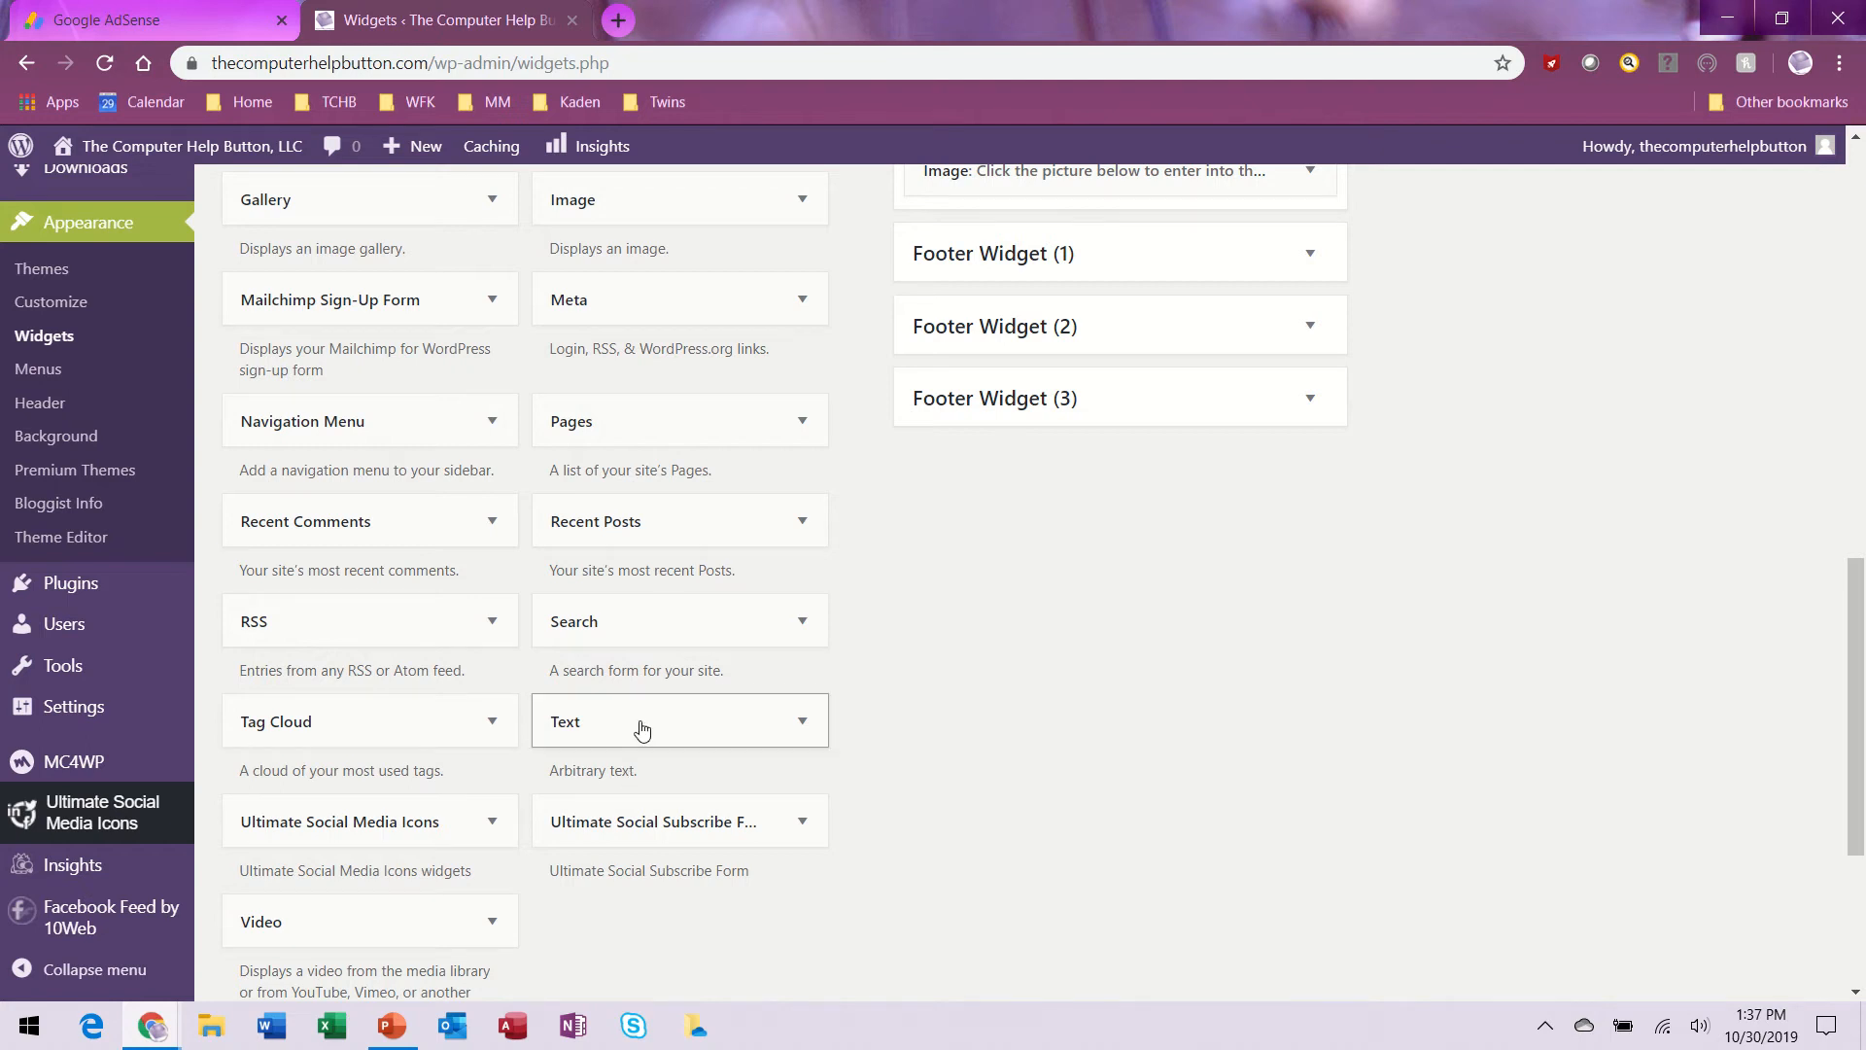
{"action": "scroll", "coordinate": [651, 723], "scroll_direction": "up", "scroll_amount": 7}
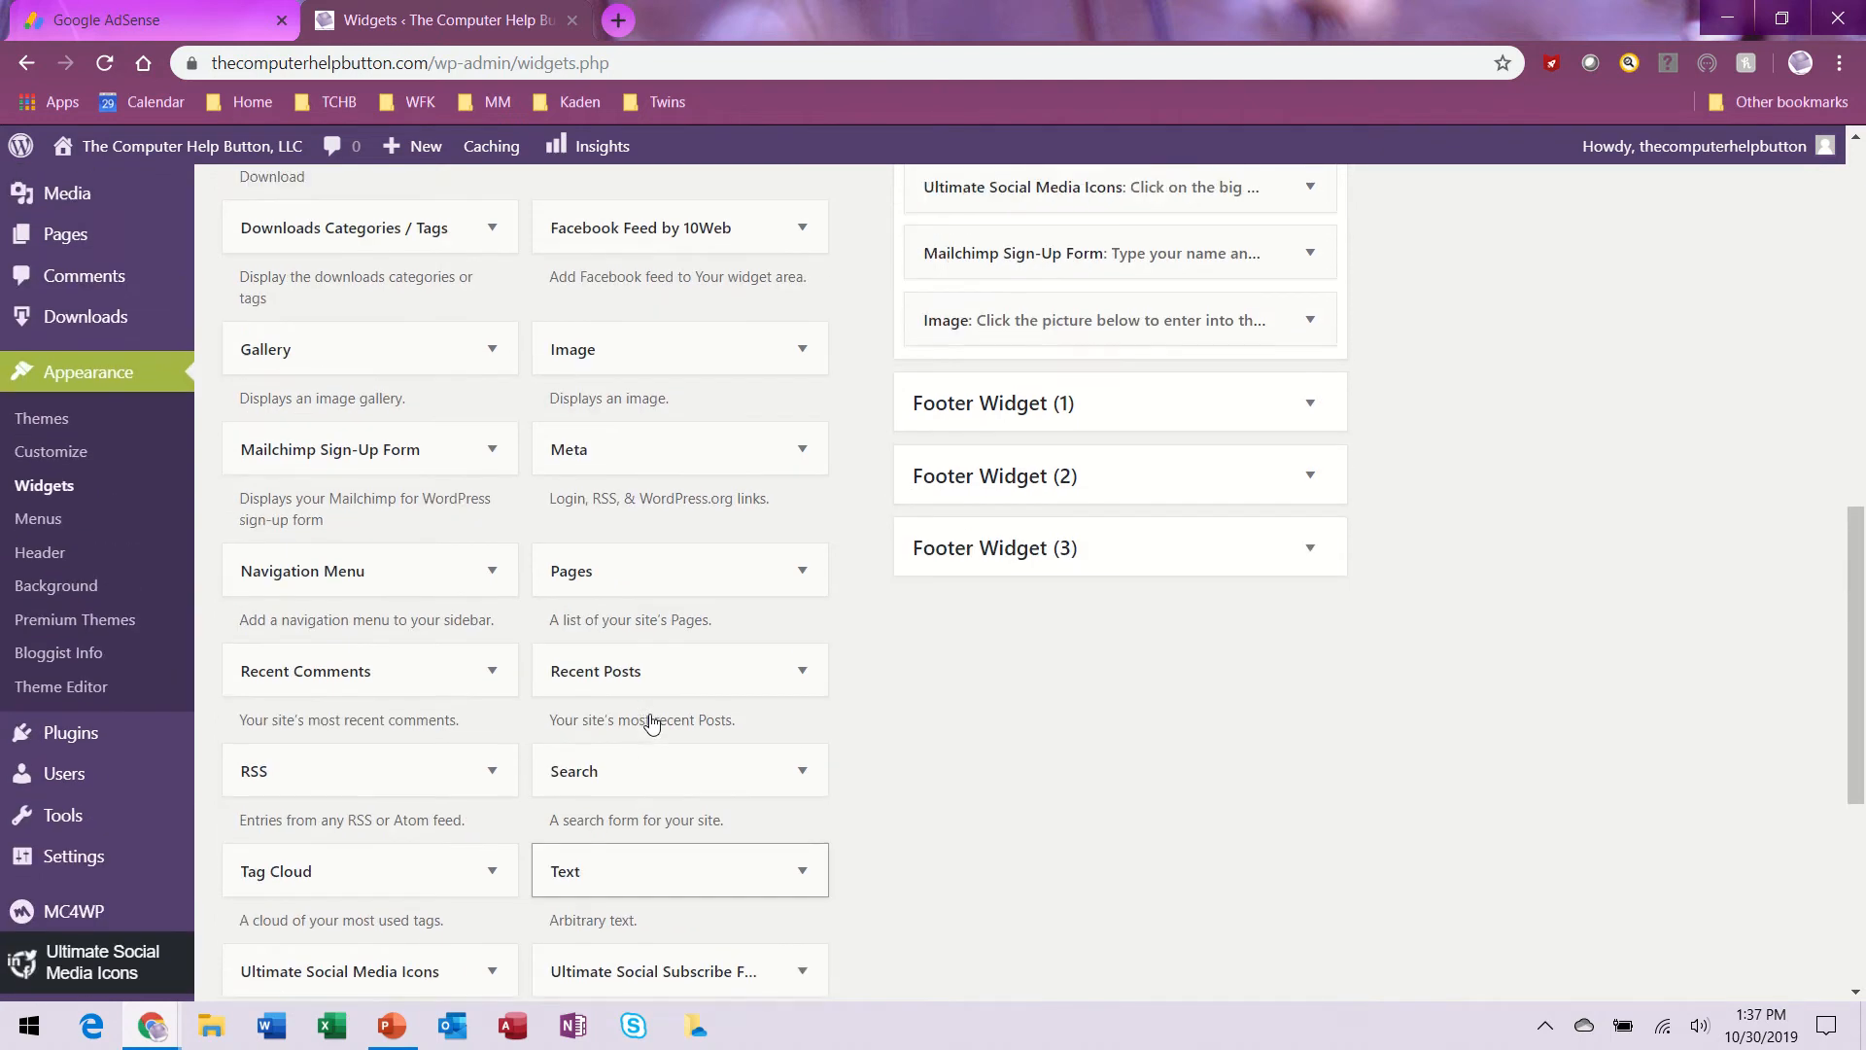
{"action": "scroll", "coordinate": [649, 719], "scroll_direction": "down", "scroll_amount": 4}
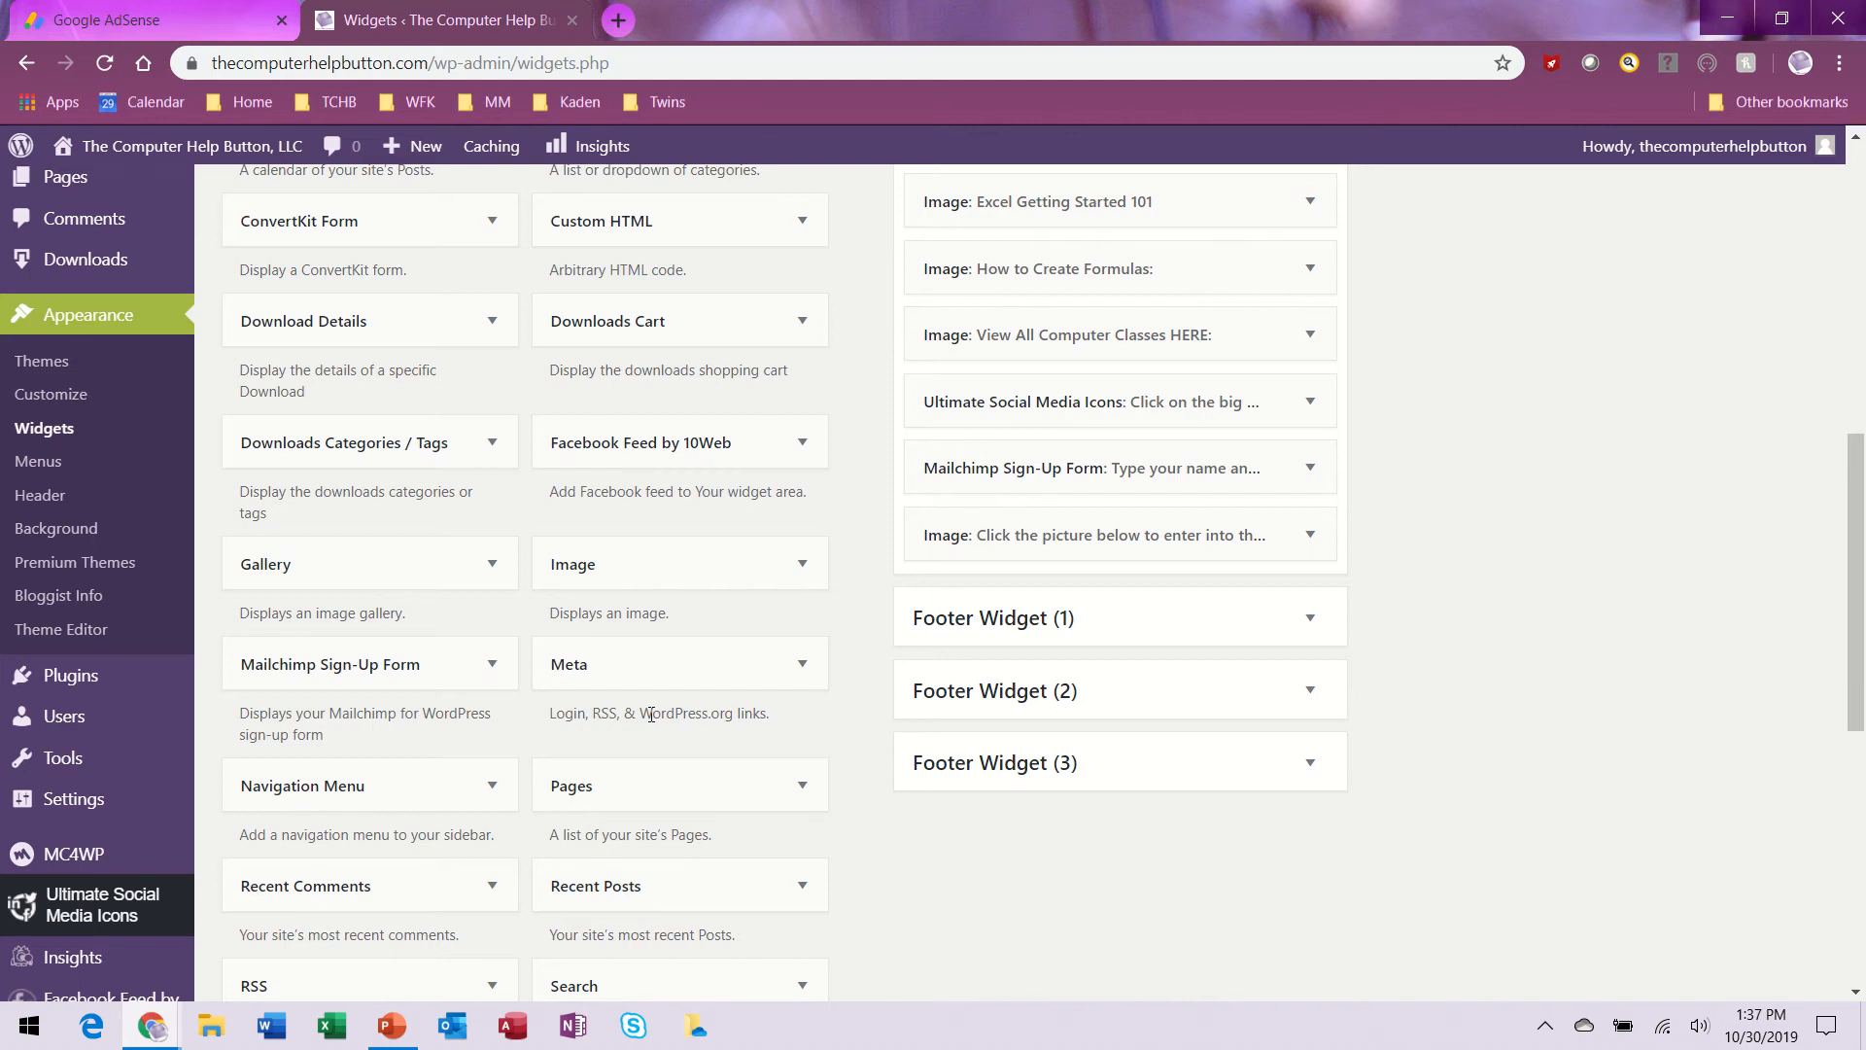
{"action": "scroll", "coordinate": [652, 716], "scroll_direction": "up", "scroll_amount": 4}
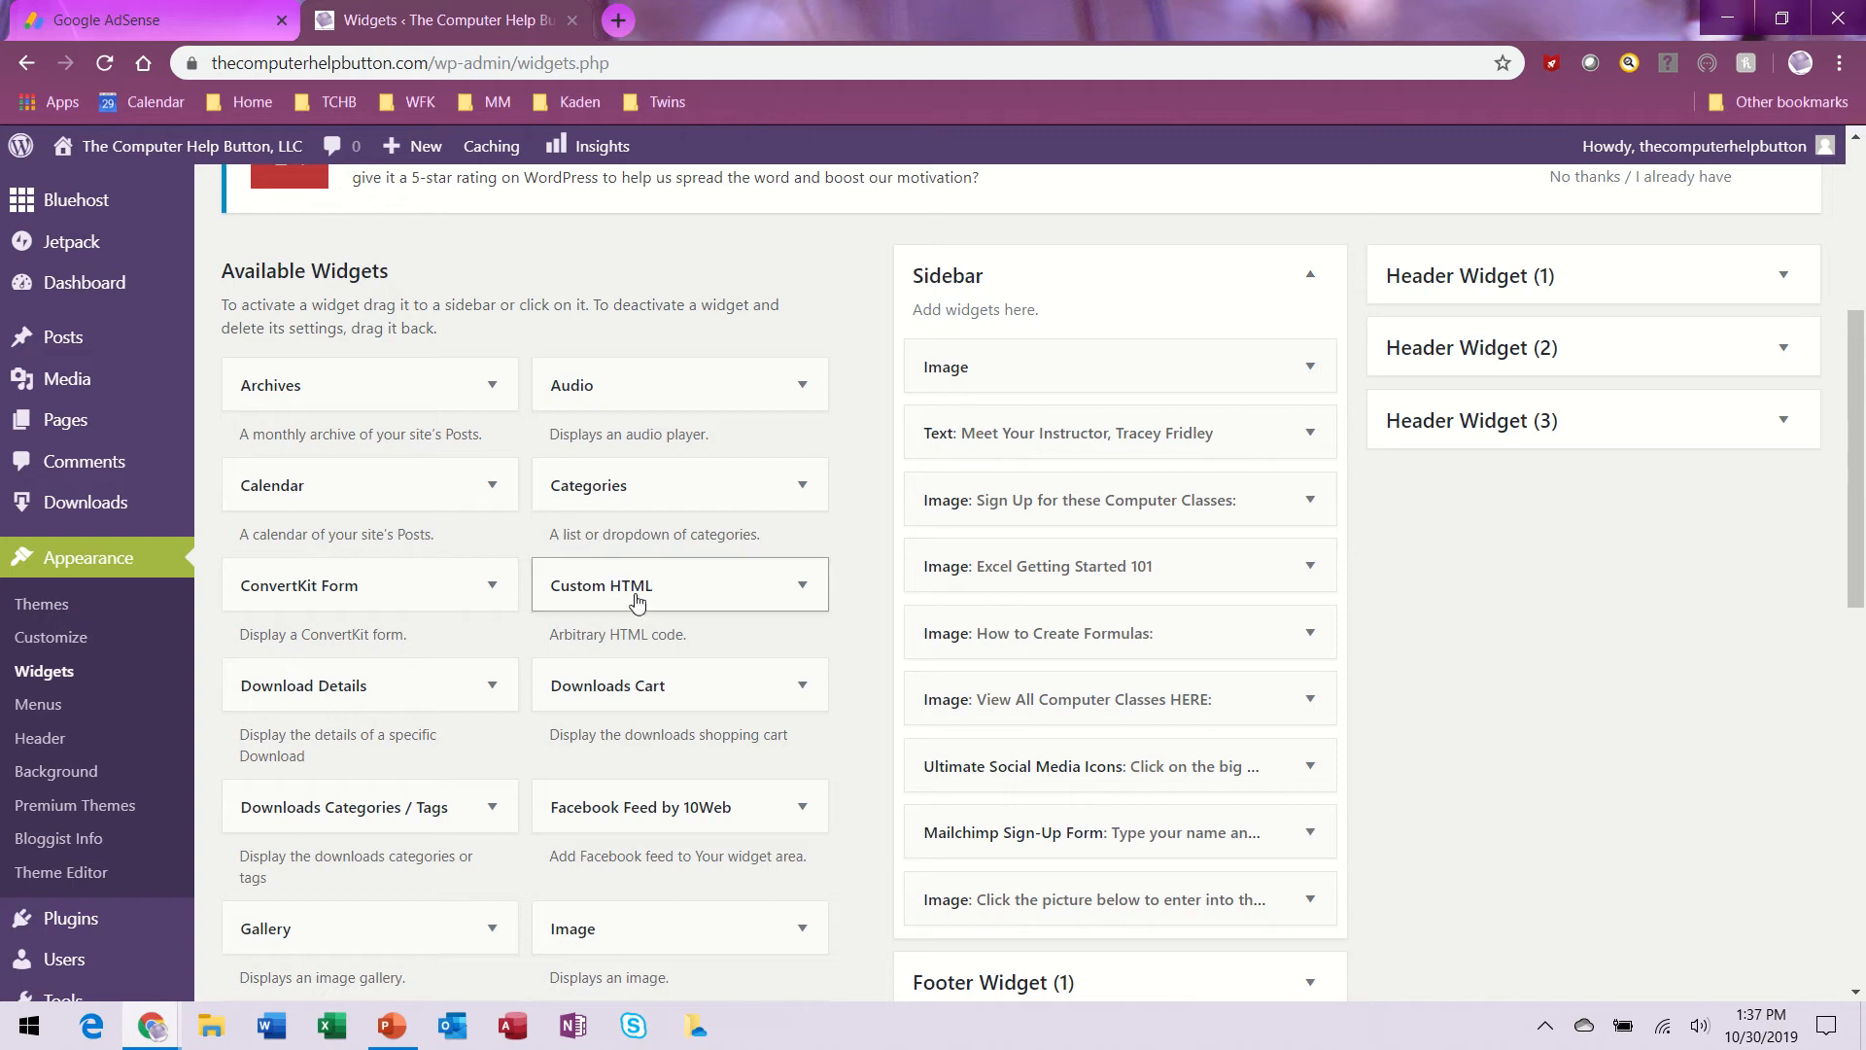
{"action": "left_click_drag", "start_coordinate": [637, 601], "coordinate": [1034, 370]}
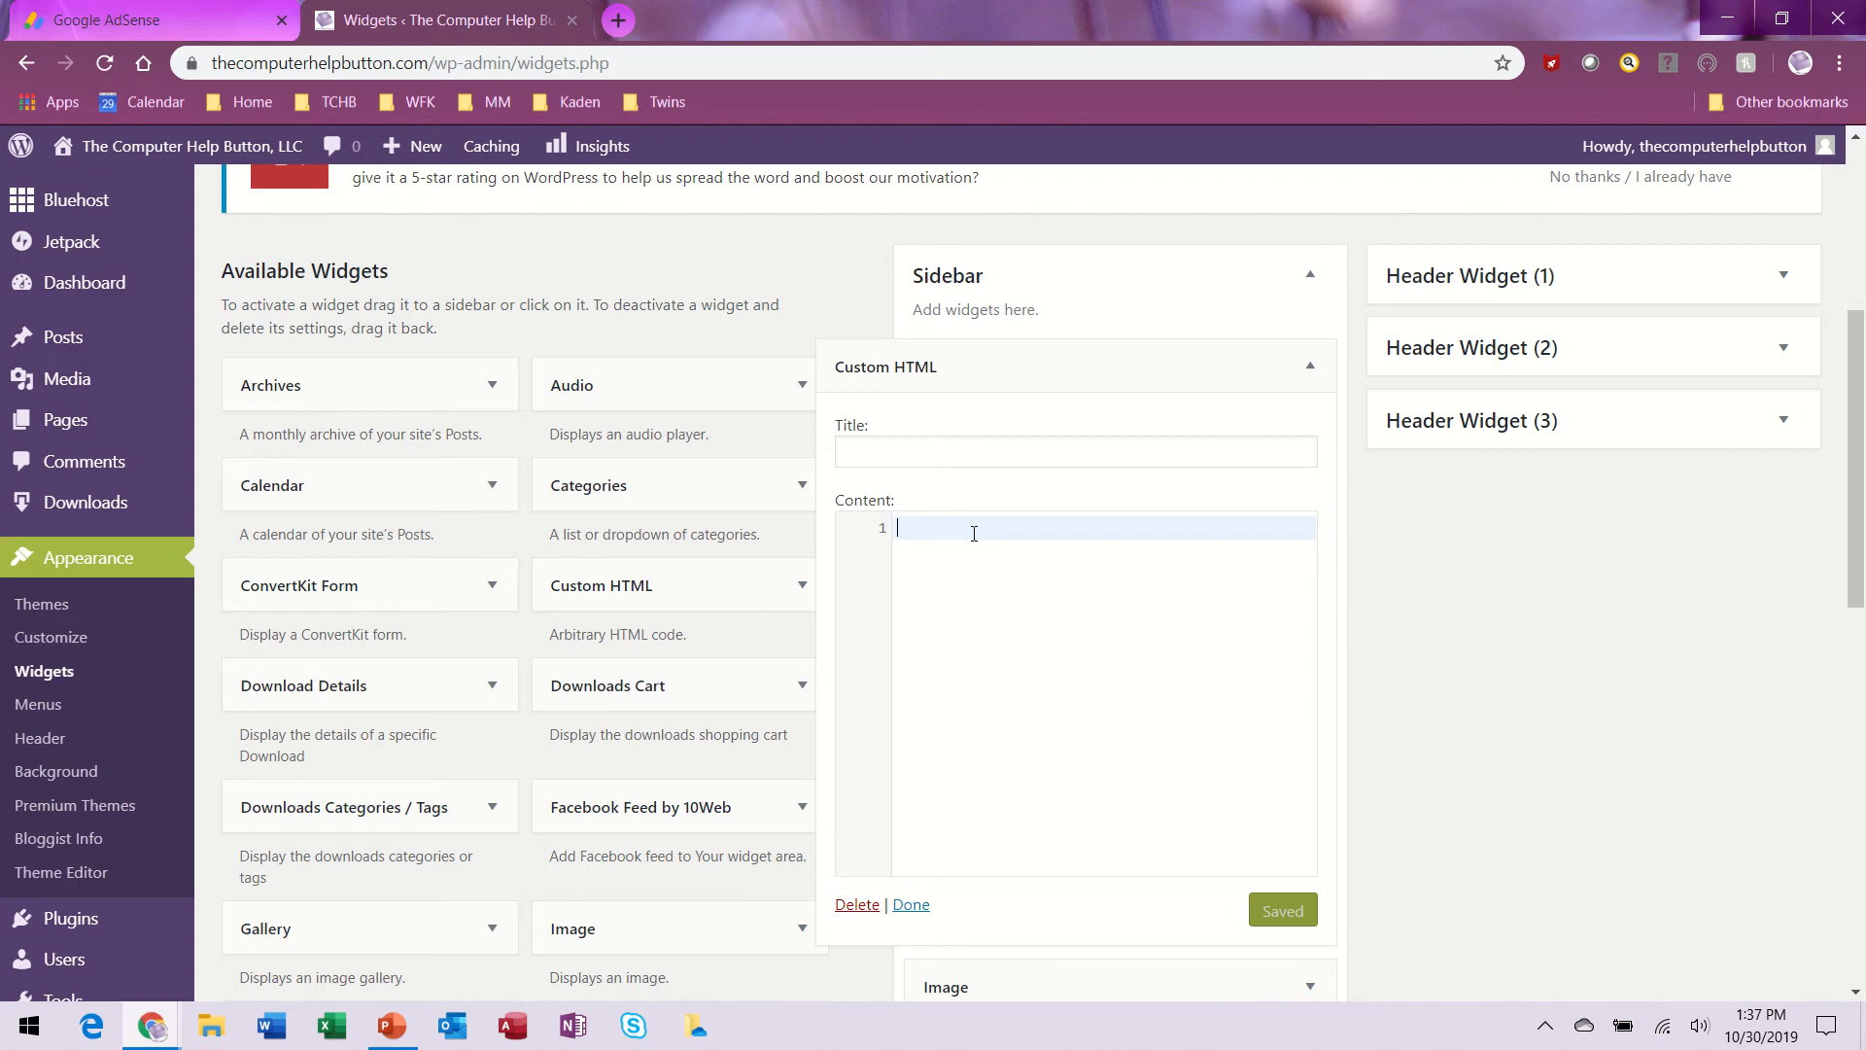
Paste the copied ad unit code into the Custom HTML widget's content and save the widget.
{"action": "right_click", "coordinate": [972, 534]}
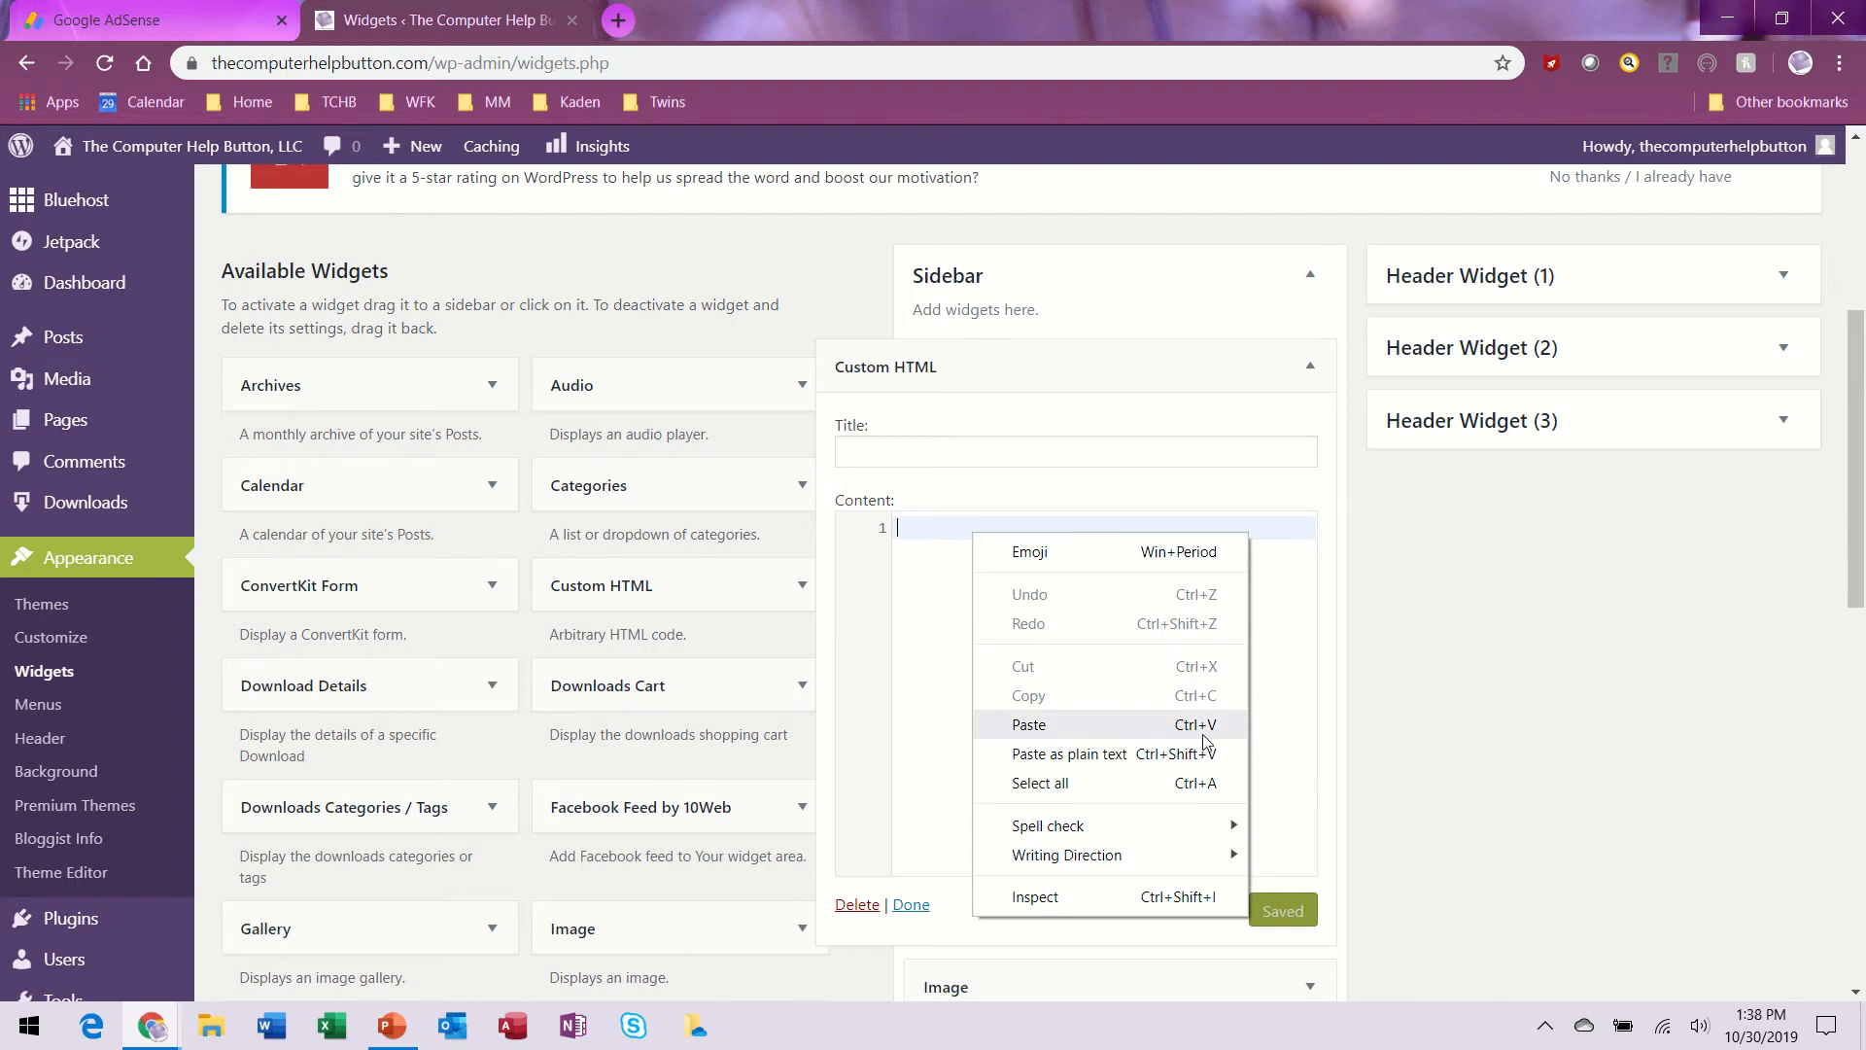
{"action": "left_click", "coordinate": [929, 570]}
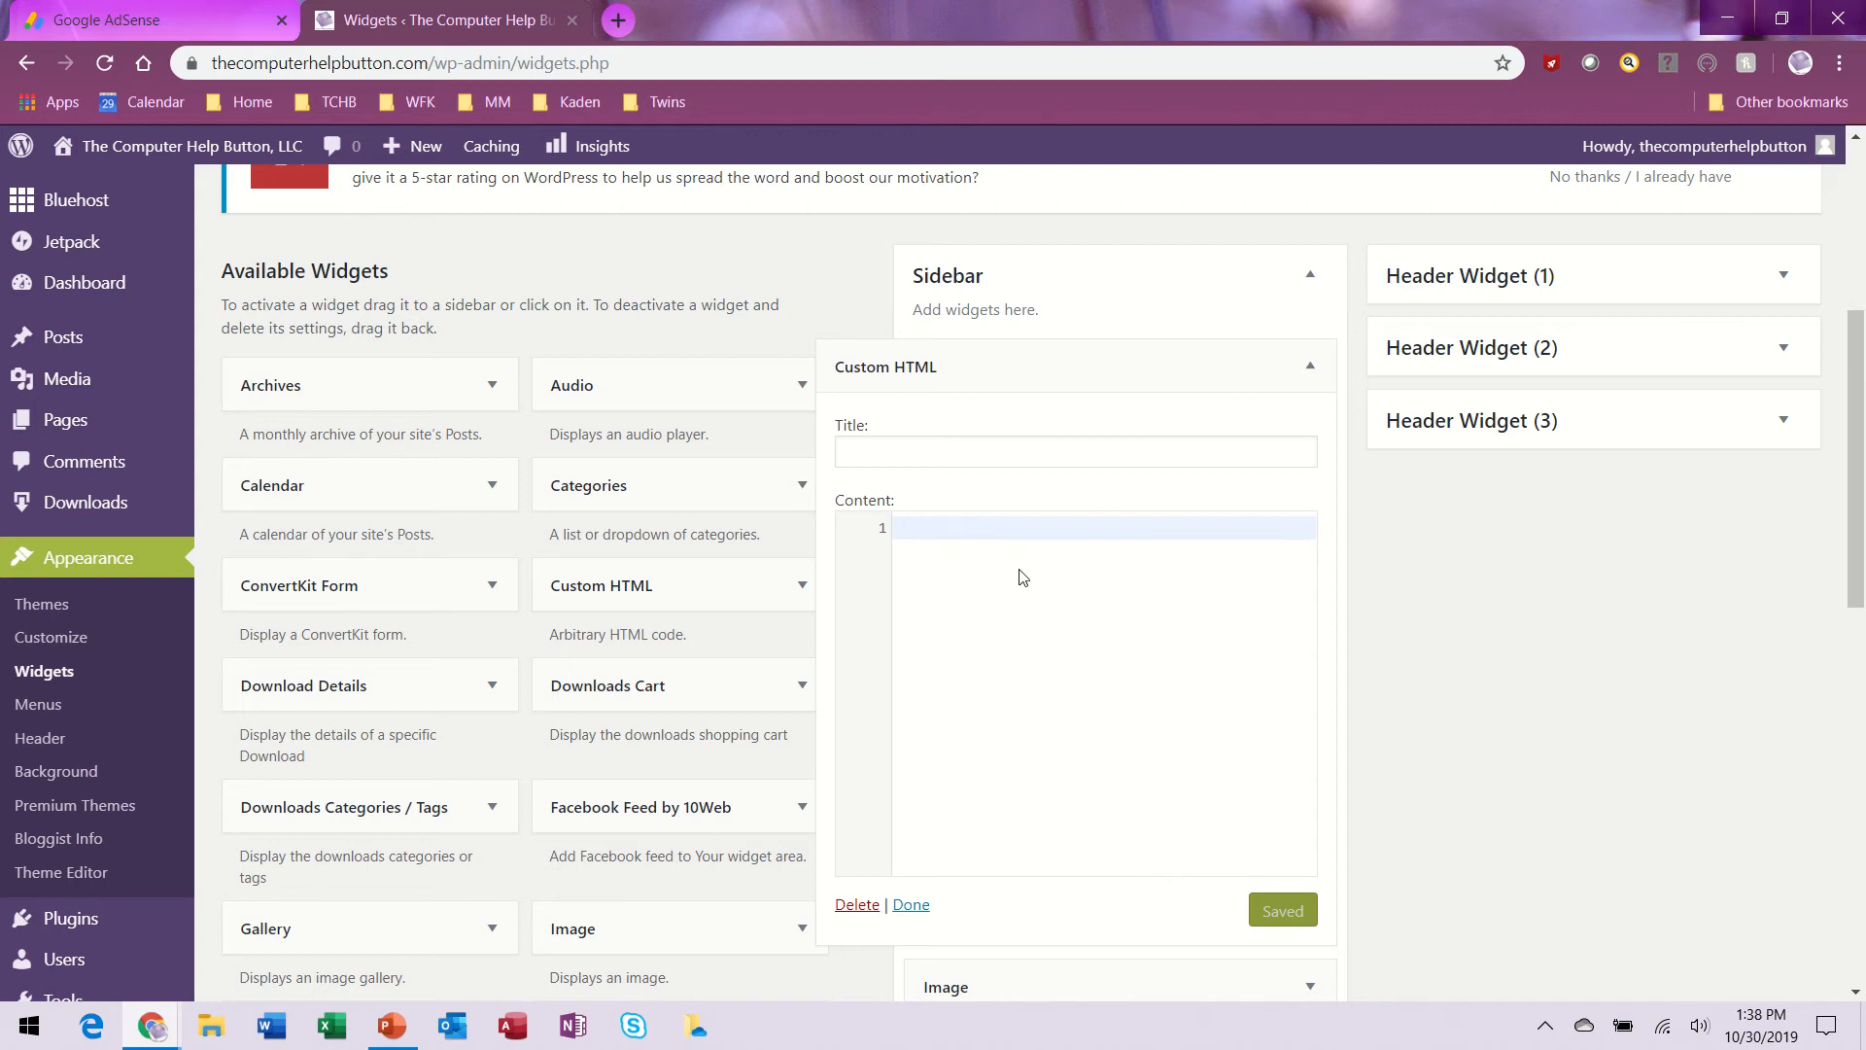
{"action": "key", "text": "ctrl+v"}
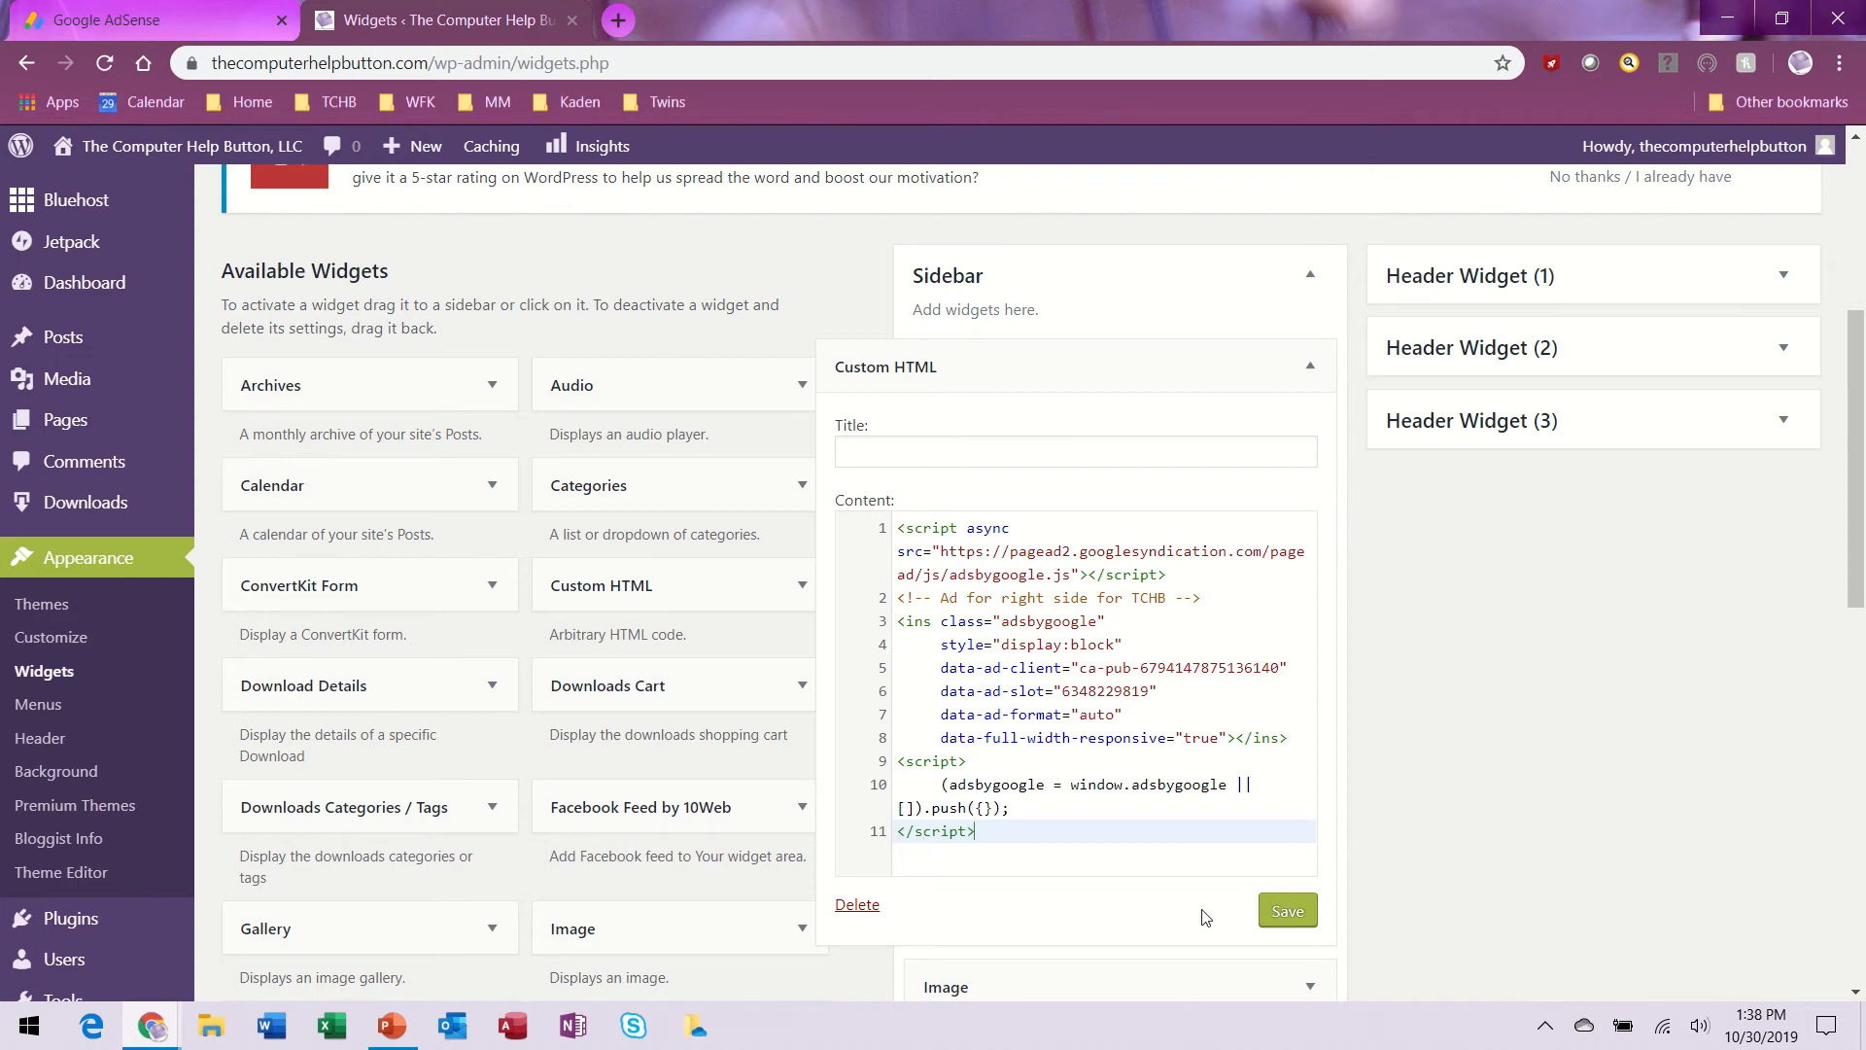
{"action": "left_click", "coordinate": [1279, 913]}
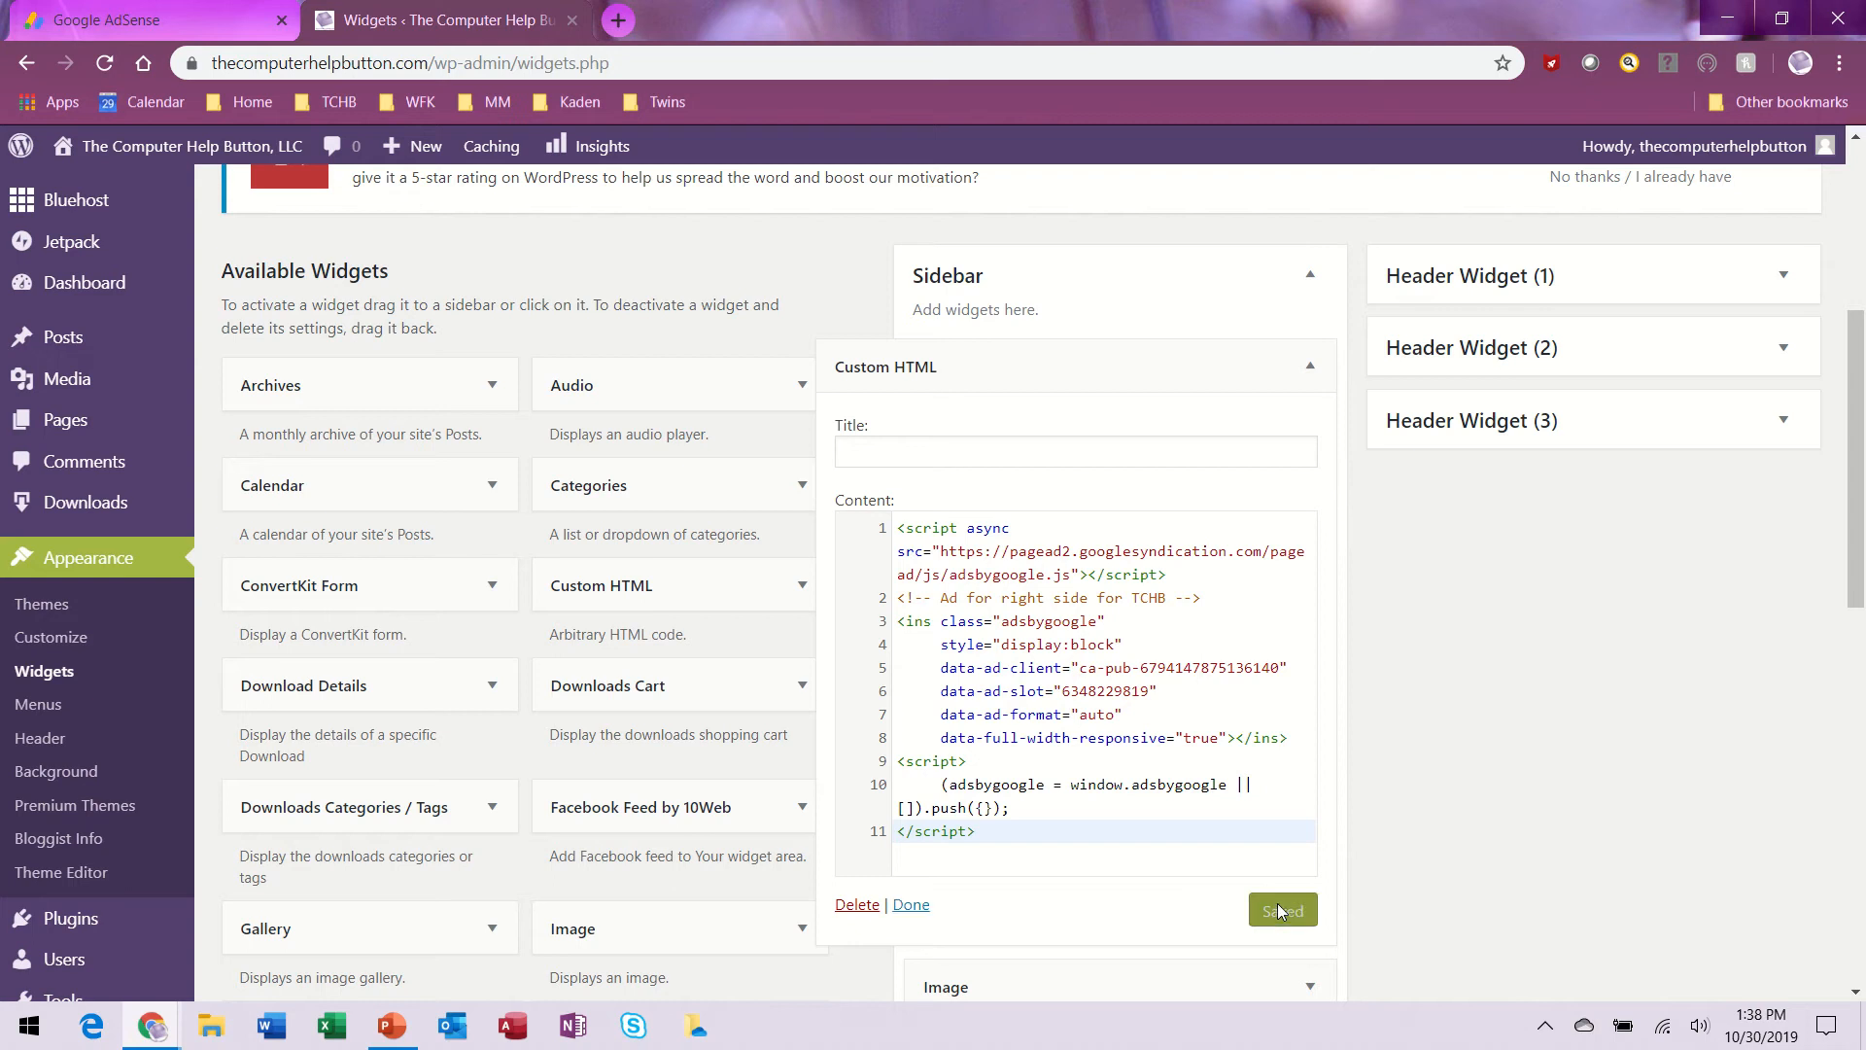
Close the Custom HTML widget's settings in the Sidebar area and open the live site's home page.
{"action": "left_click", "coordinate": [911, 904]}
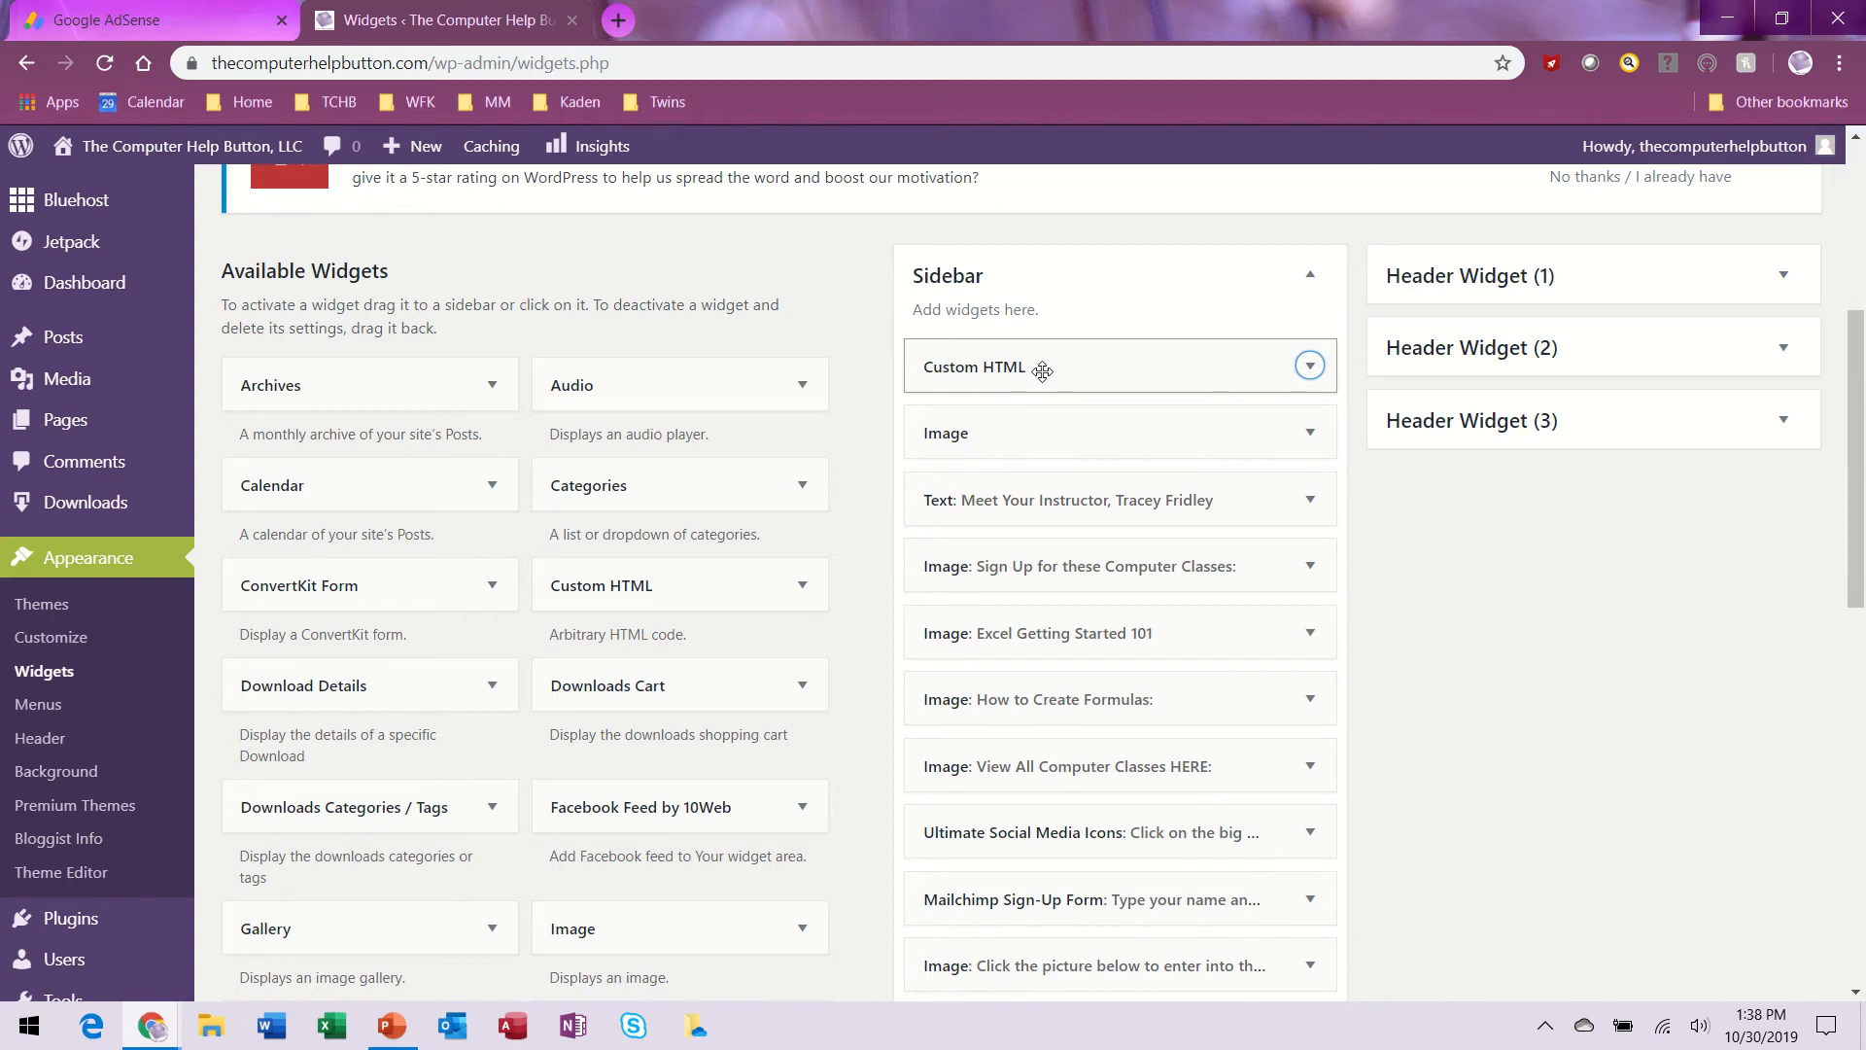
{"action": "mouse_move", "coordinate": [1040, 368]}
{"action": "left_mouse_down"}
{"action": "mouse_move", "coordinate": [1025, 671]}
{"action": "mouse_move", "coordinate": [1069, 754]}
{"action": "mouse_move", "coordinate": [1047, 692]}
{"action": "mouse_move", "coordinate": [1075, 471]}
{"action": "mouse_move", "coordinate": [1036, 356]}
{"action": "left_mouse_up"}
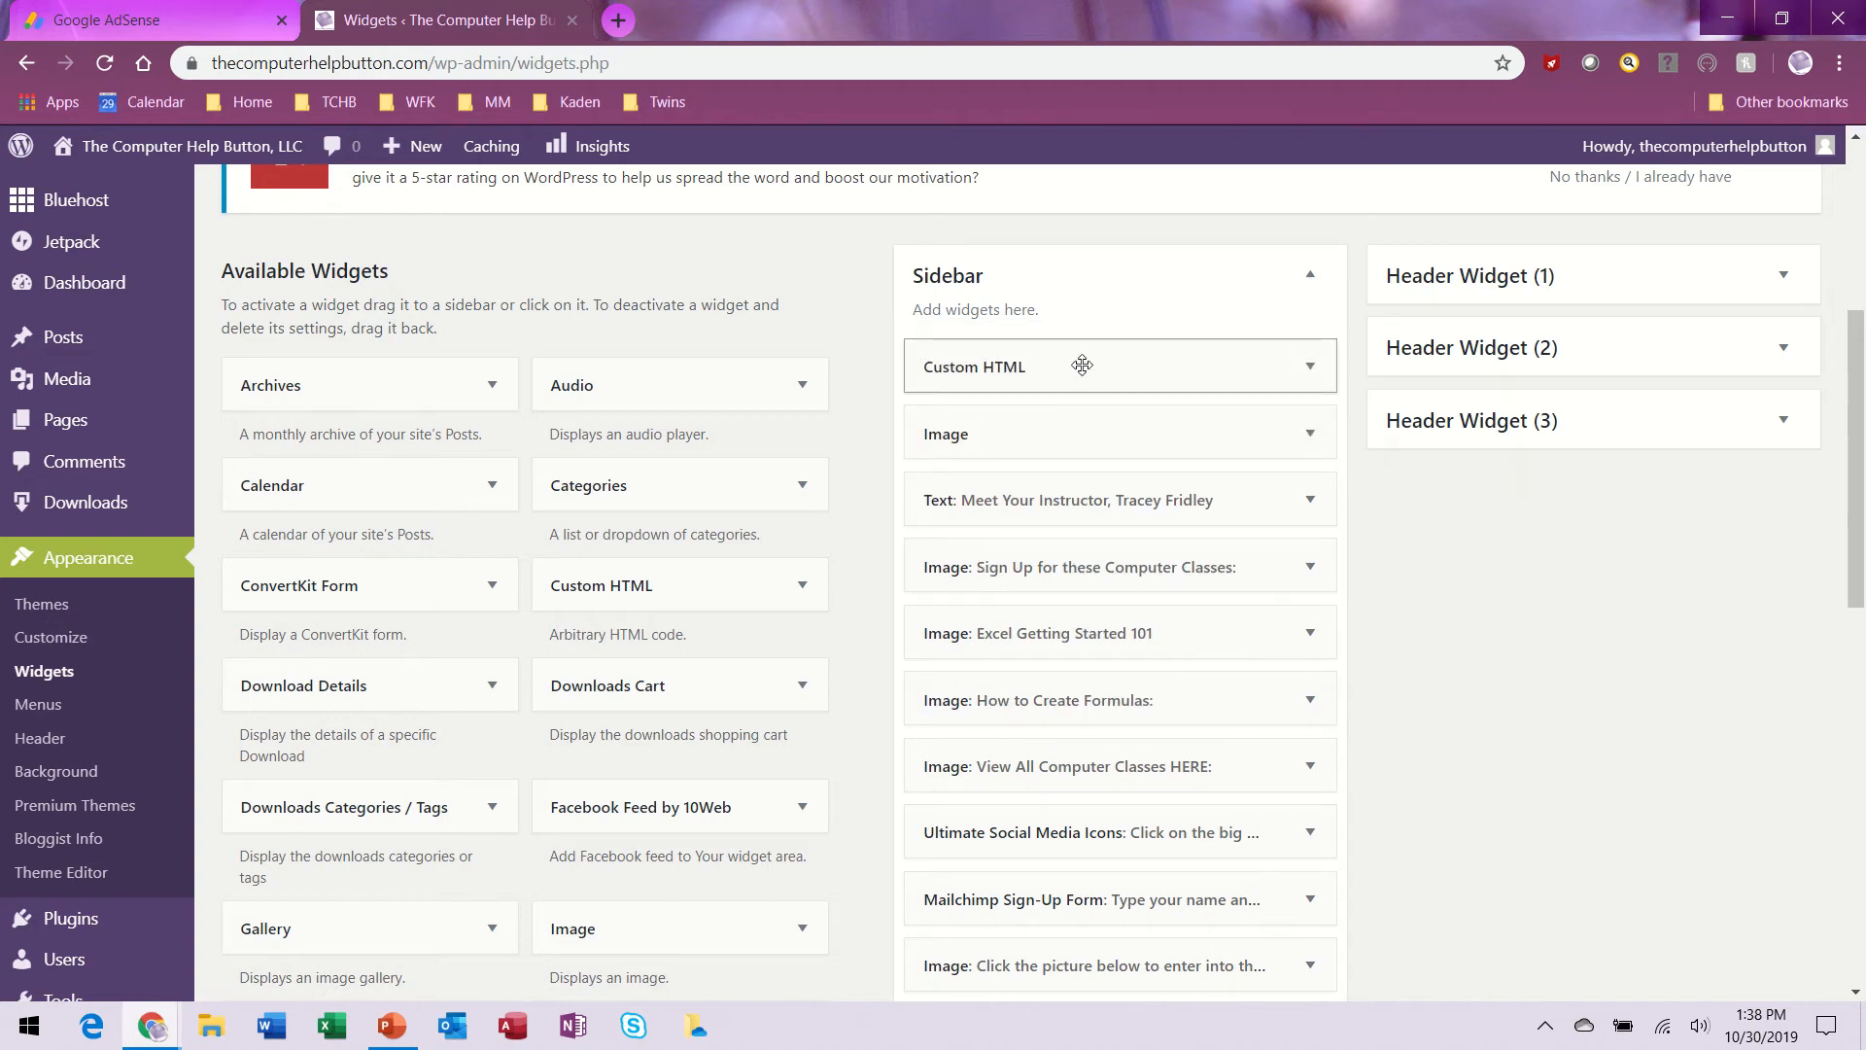
{"action": "mouse_move", "coordinate": [215, 156]}
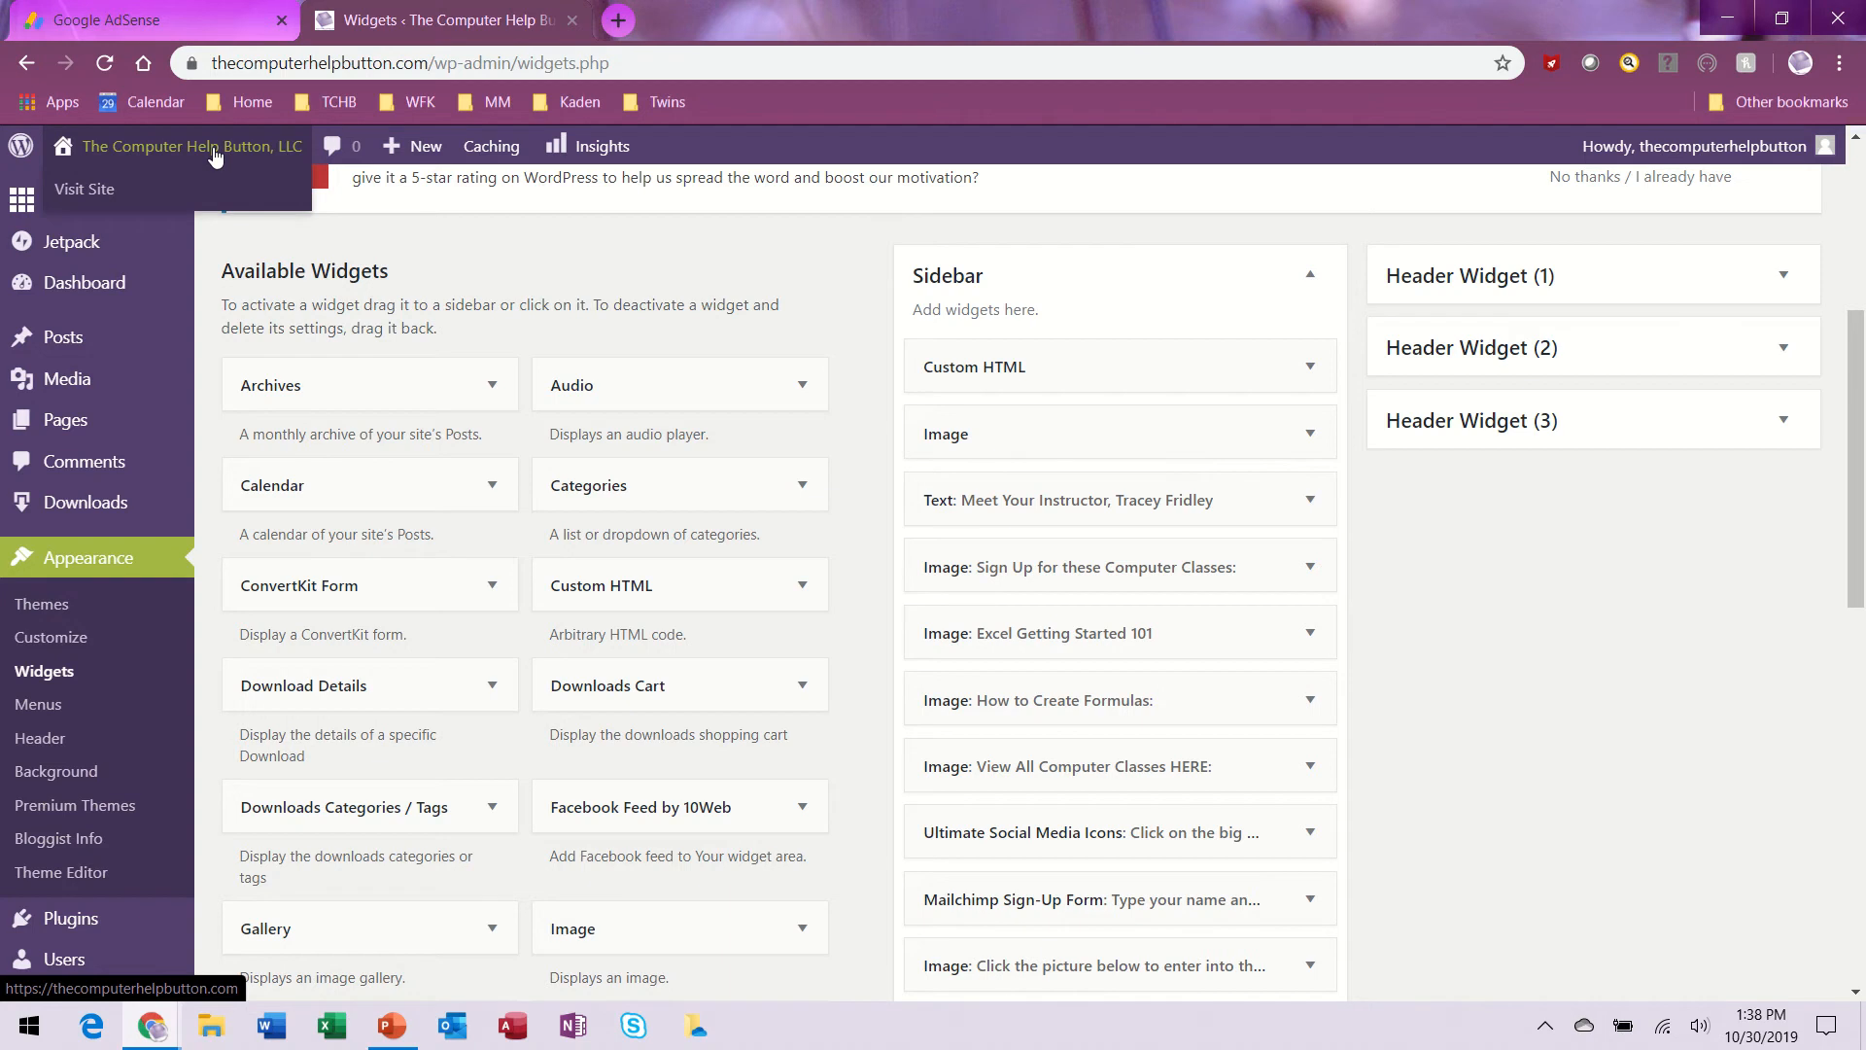
{"action": "left_click", "coordinate": [215, 155]}
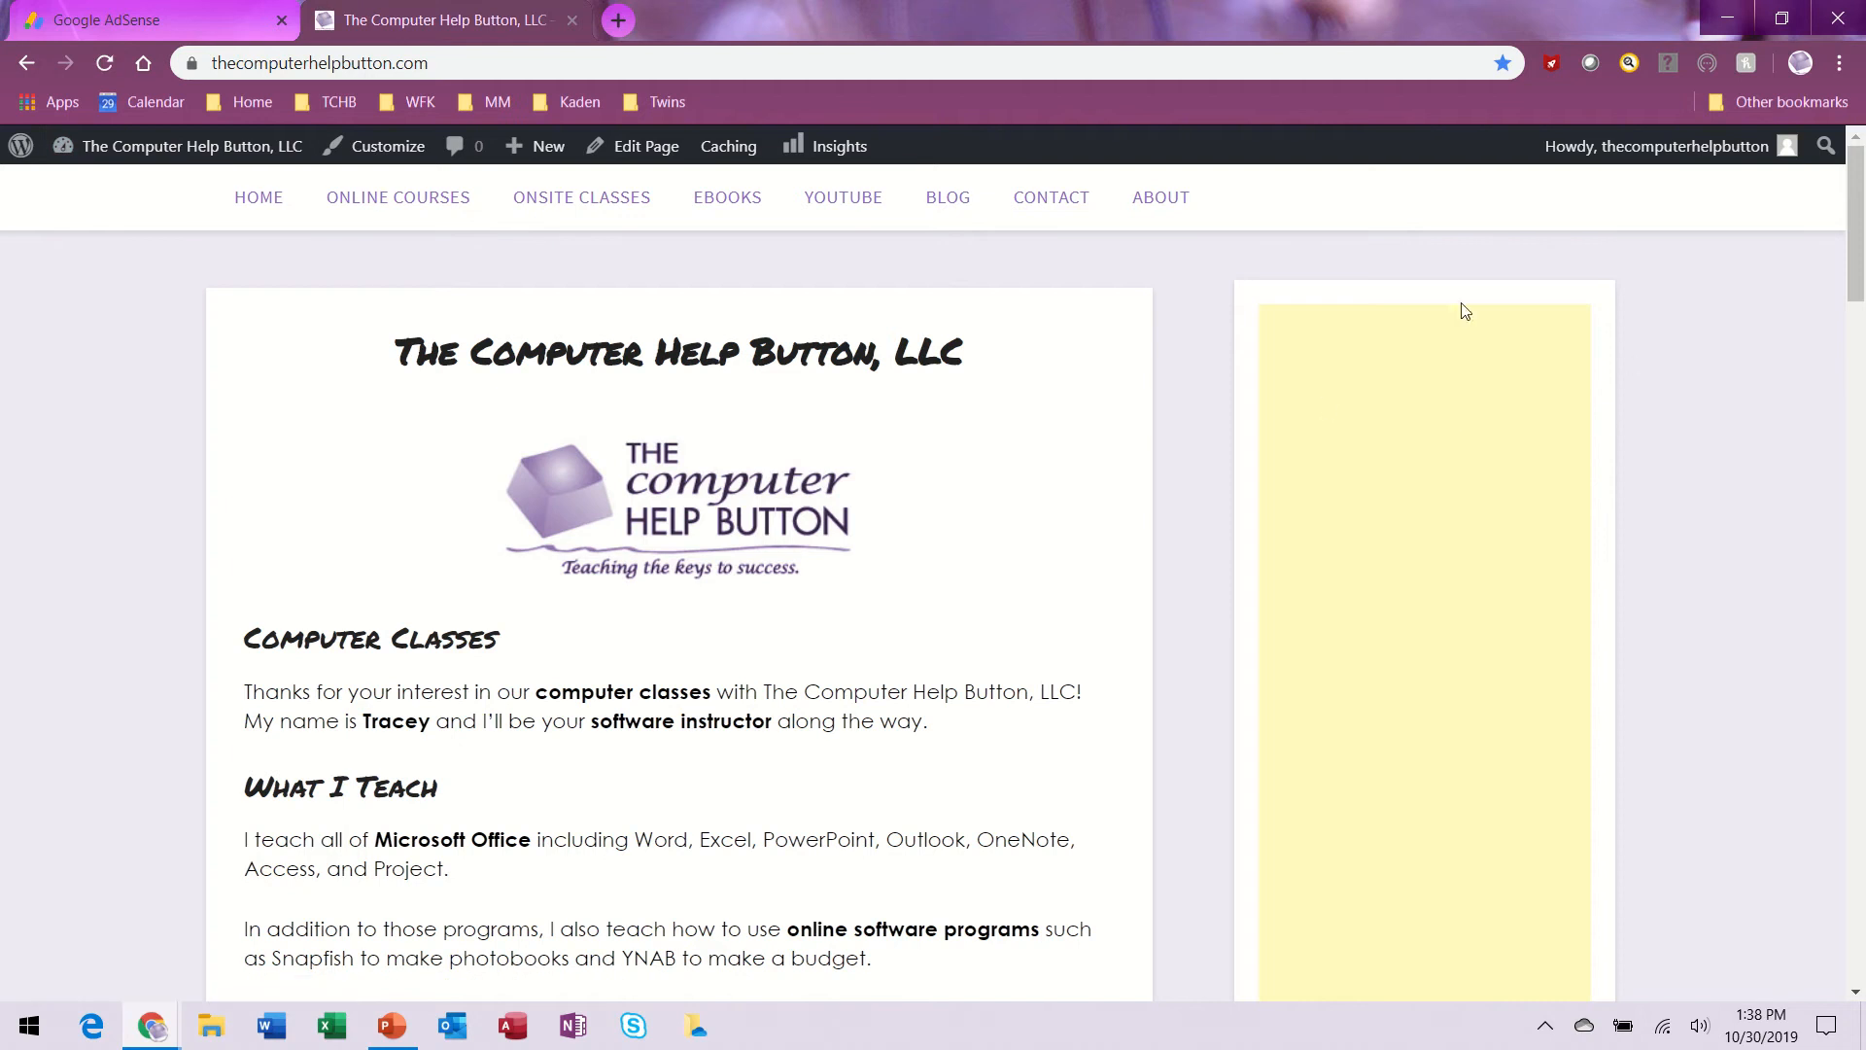
Examine the ad space in the home page sidebar and its position relative to the instructor photo and text.
{"action": "scroll", "coordinate": [1434, 811], "scroll_direction": "down", "scroll_amount": 5}
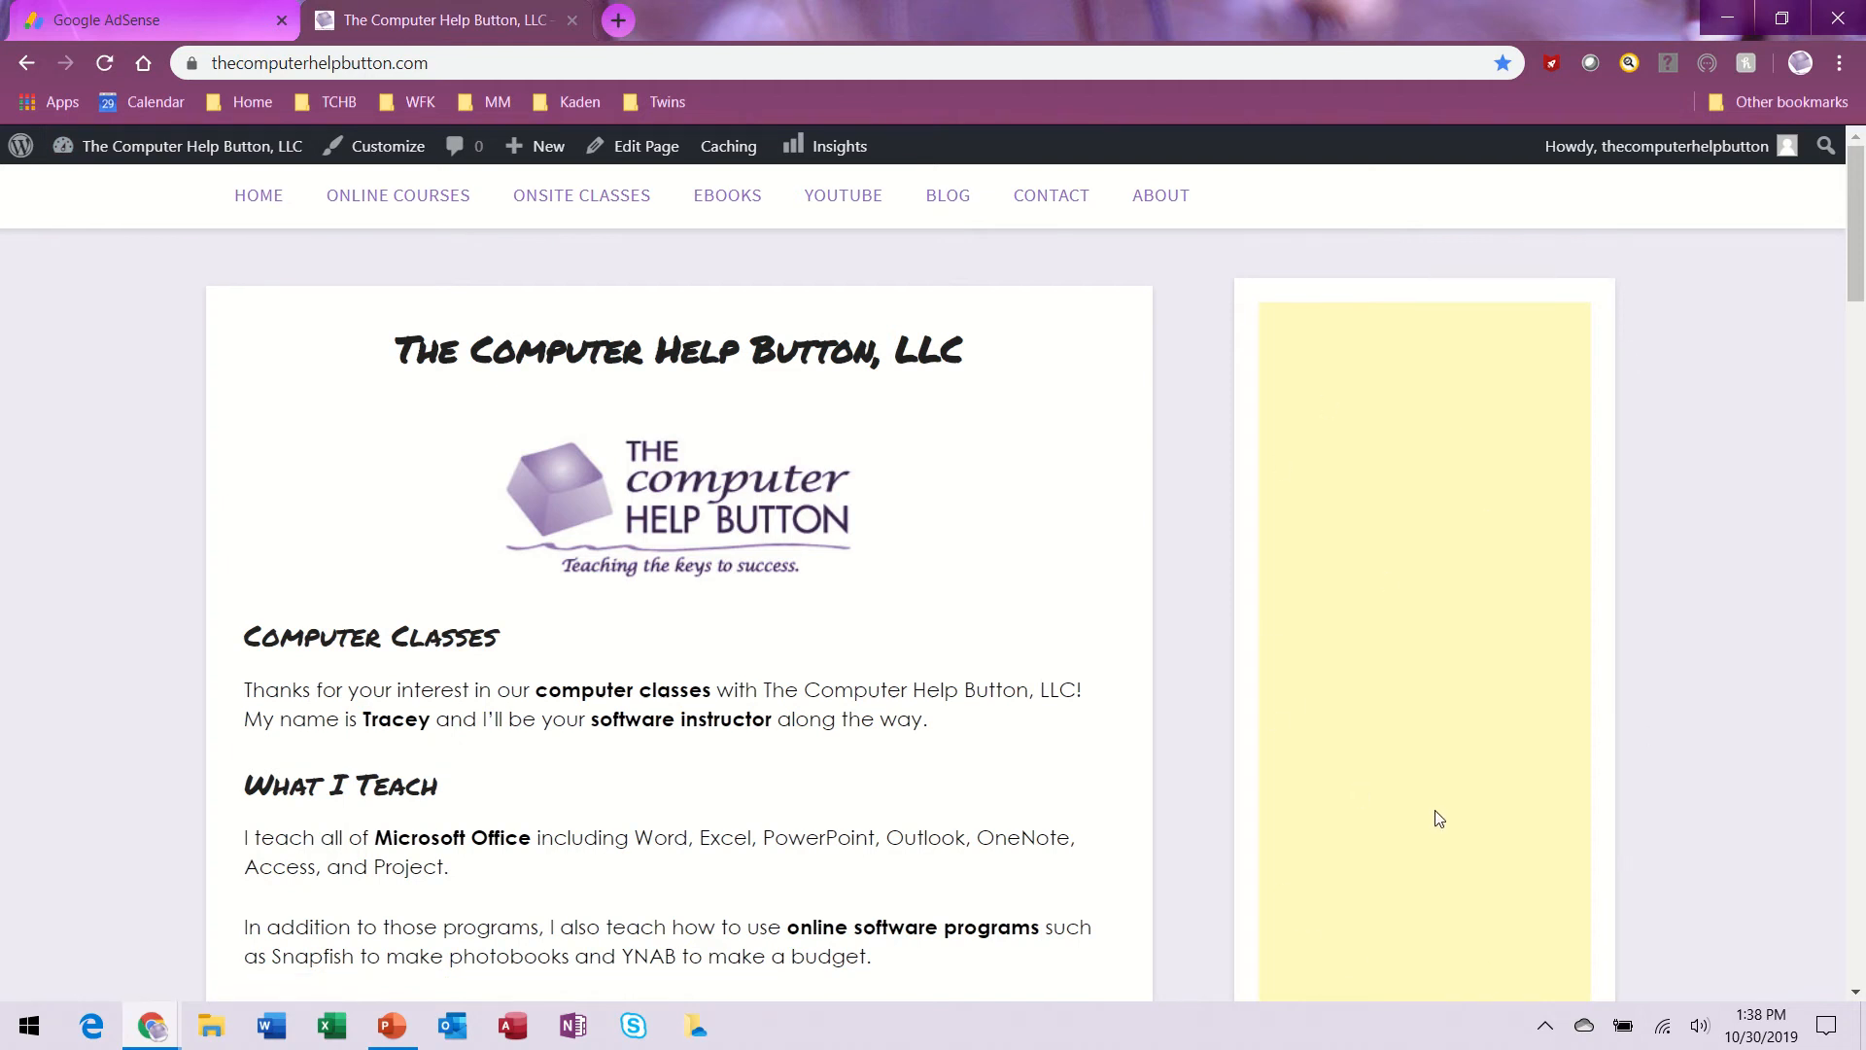
{"action": "scroll", "coordinate": [1436, 810], "scroll_direction": "down", "scroll_amount": 1}
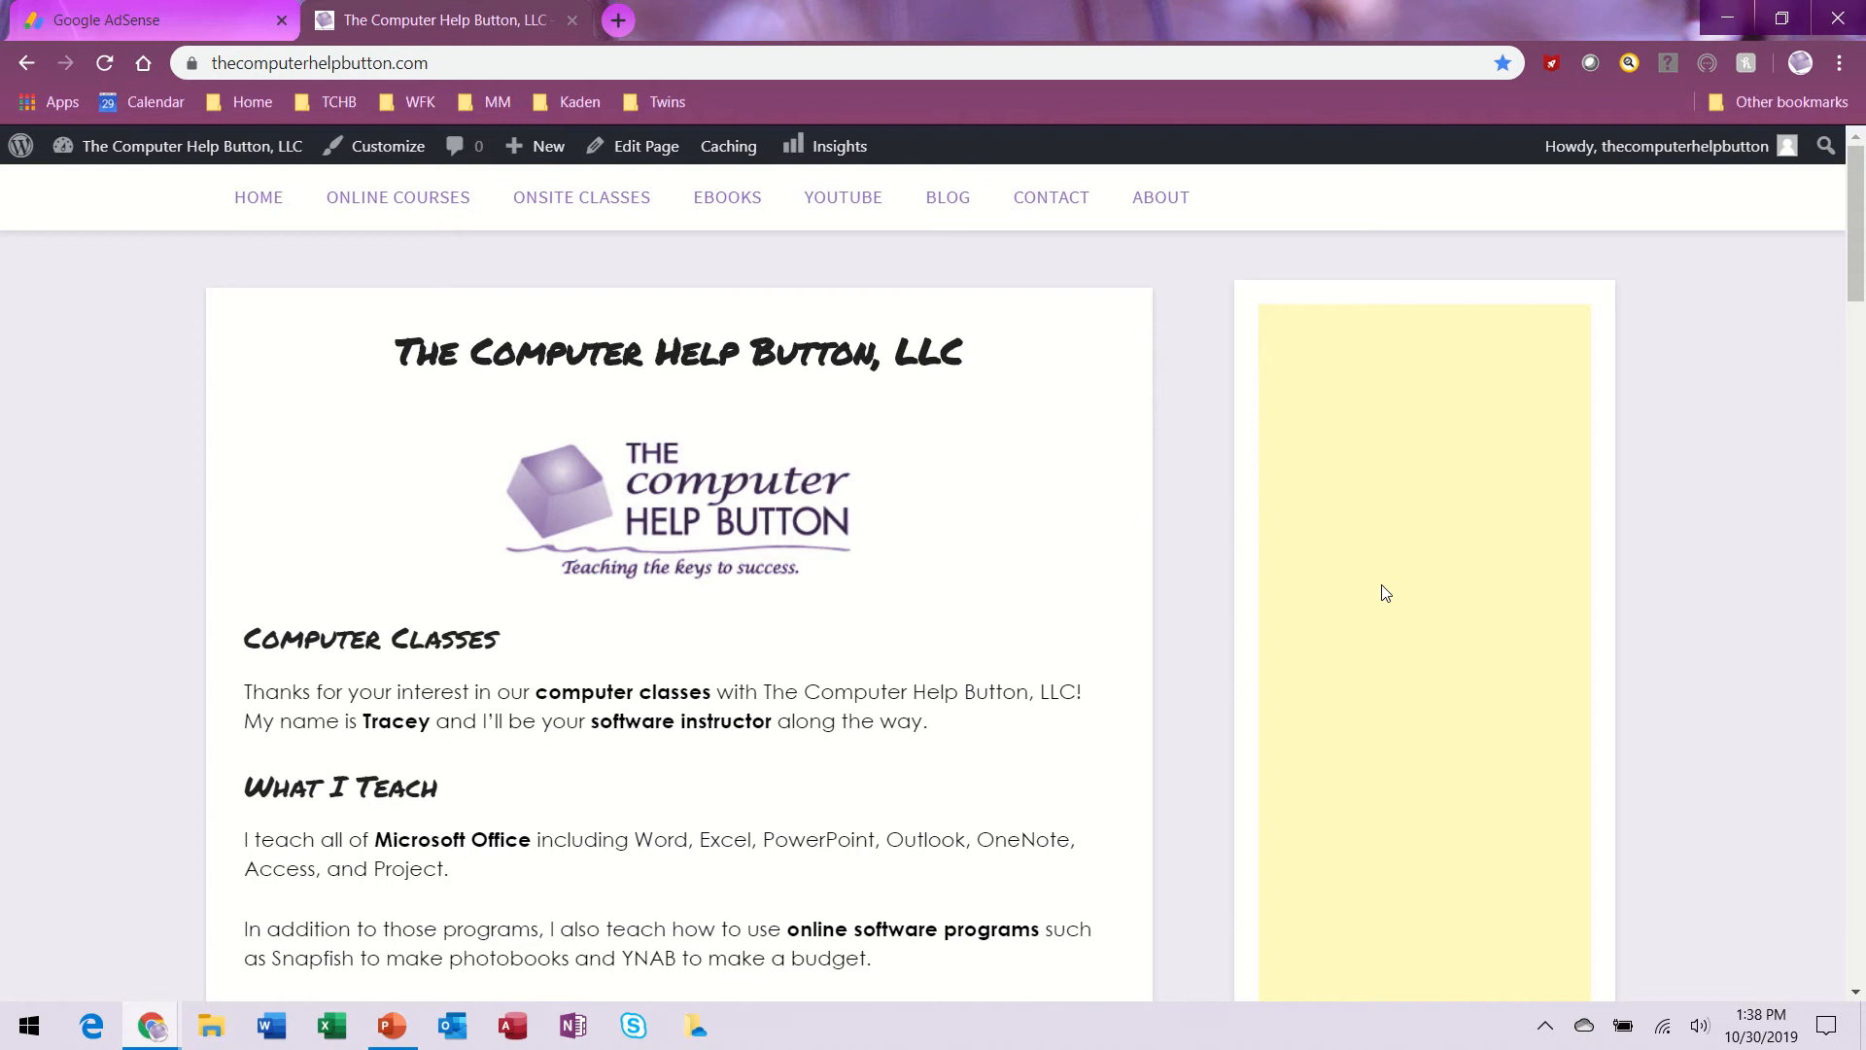
{"action": "scroll", "coordinate": [1449, 643], "scroll_direction": "down", "scroll_amount": 4}
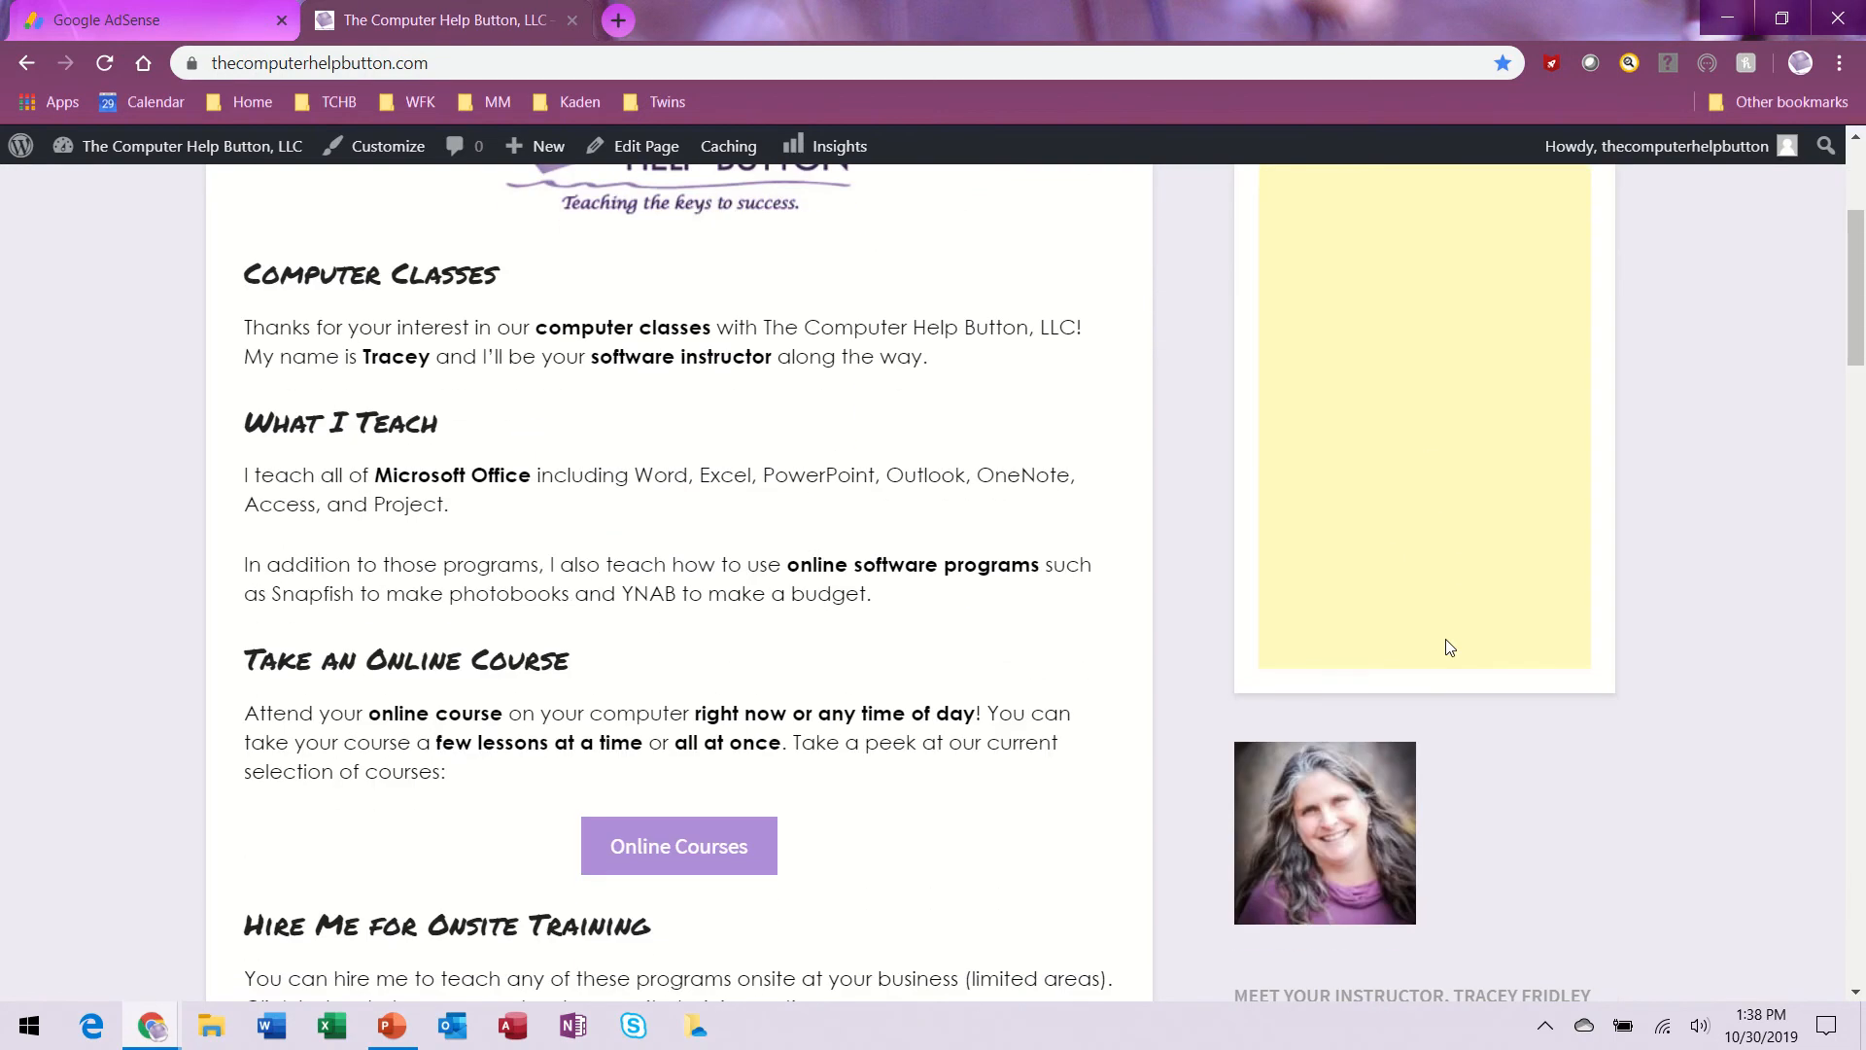
{"action": "scroll", "coordinate": [1449, 646], "scroll_direction": "down", "scroll_amount": 4}
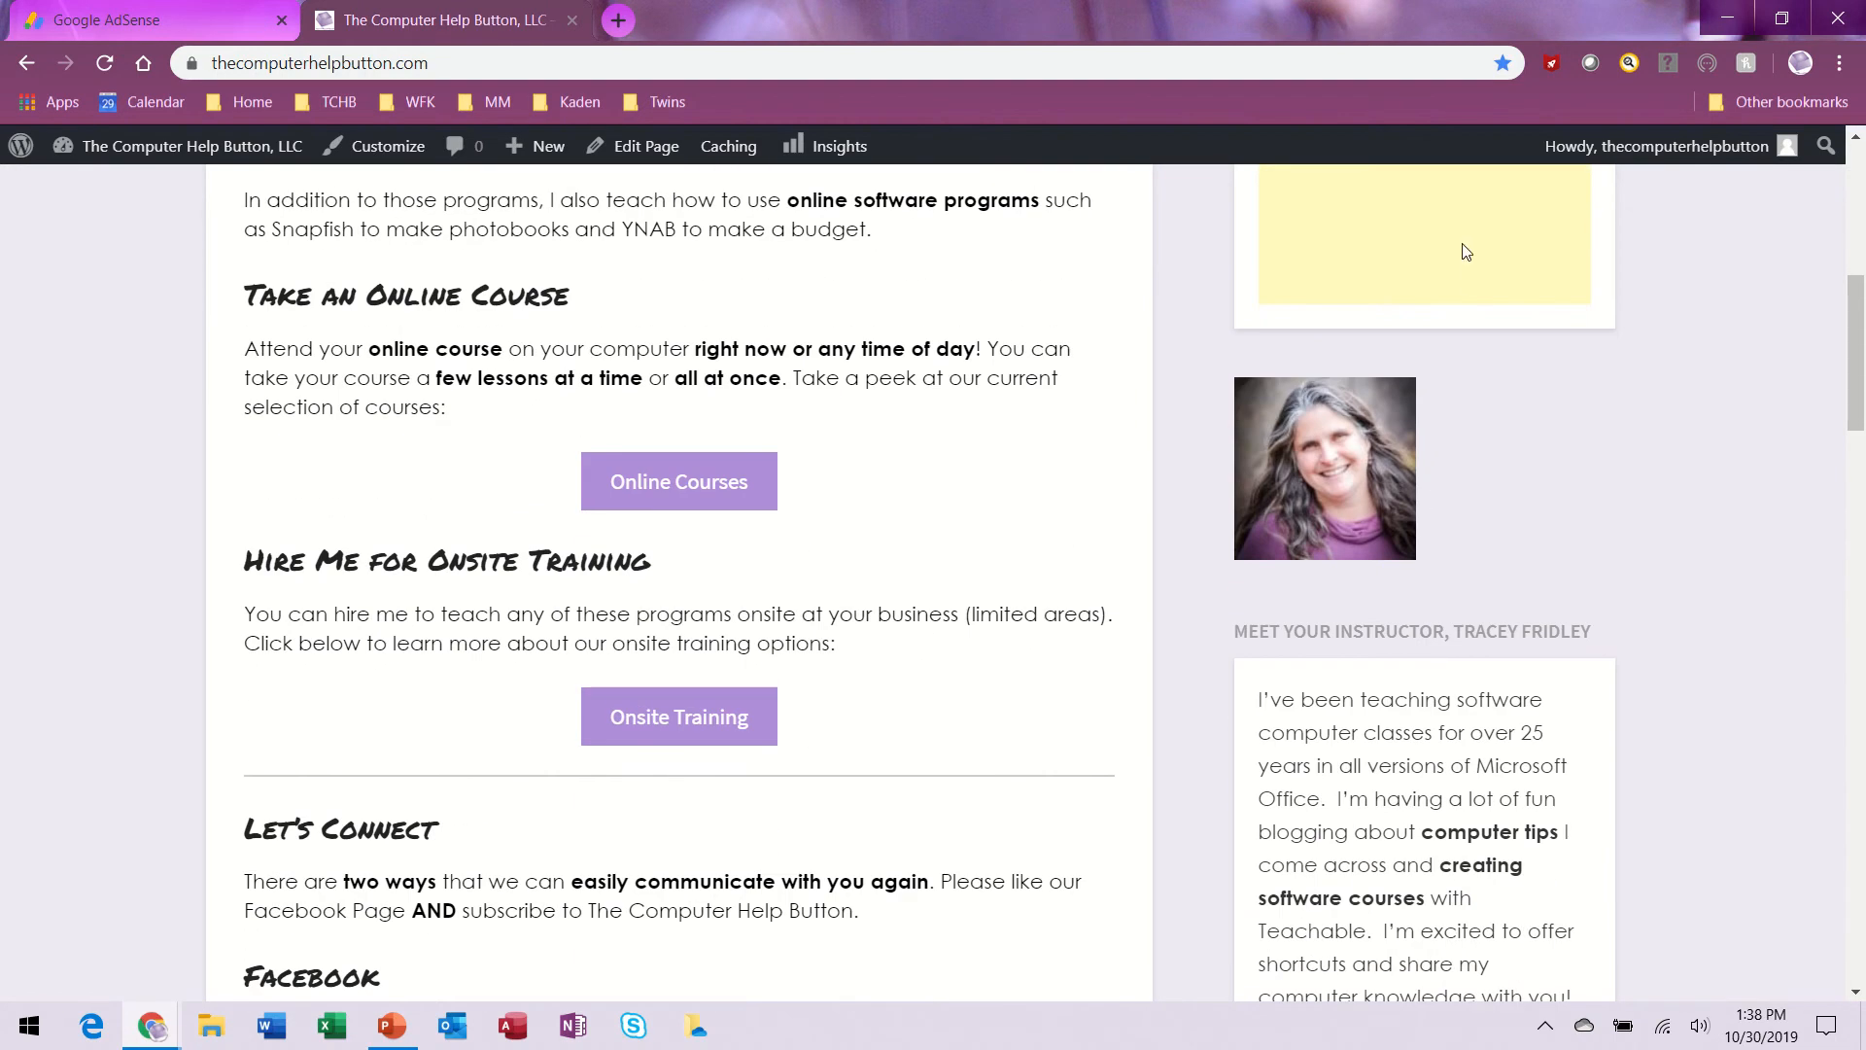
{"action": "scroll", "coordinate": [1430, 459], "scroll_direction": "up", "scroll_amount": 8}
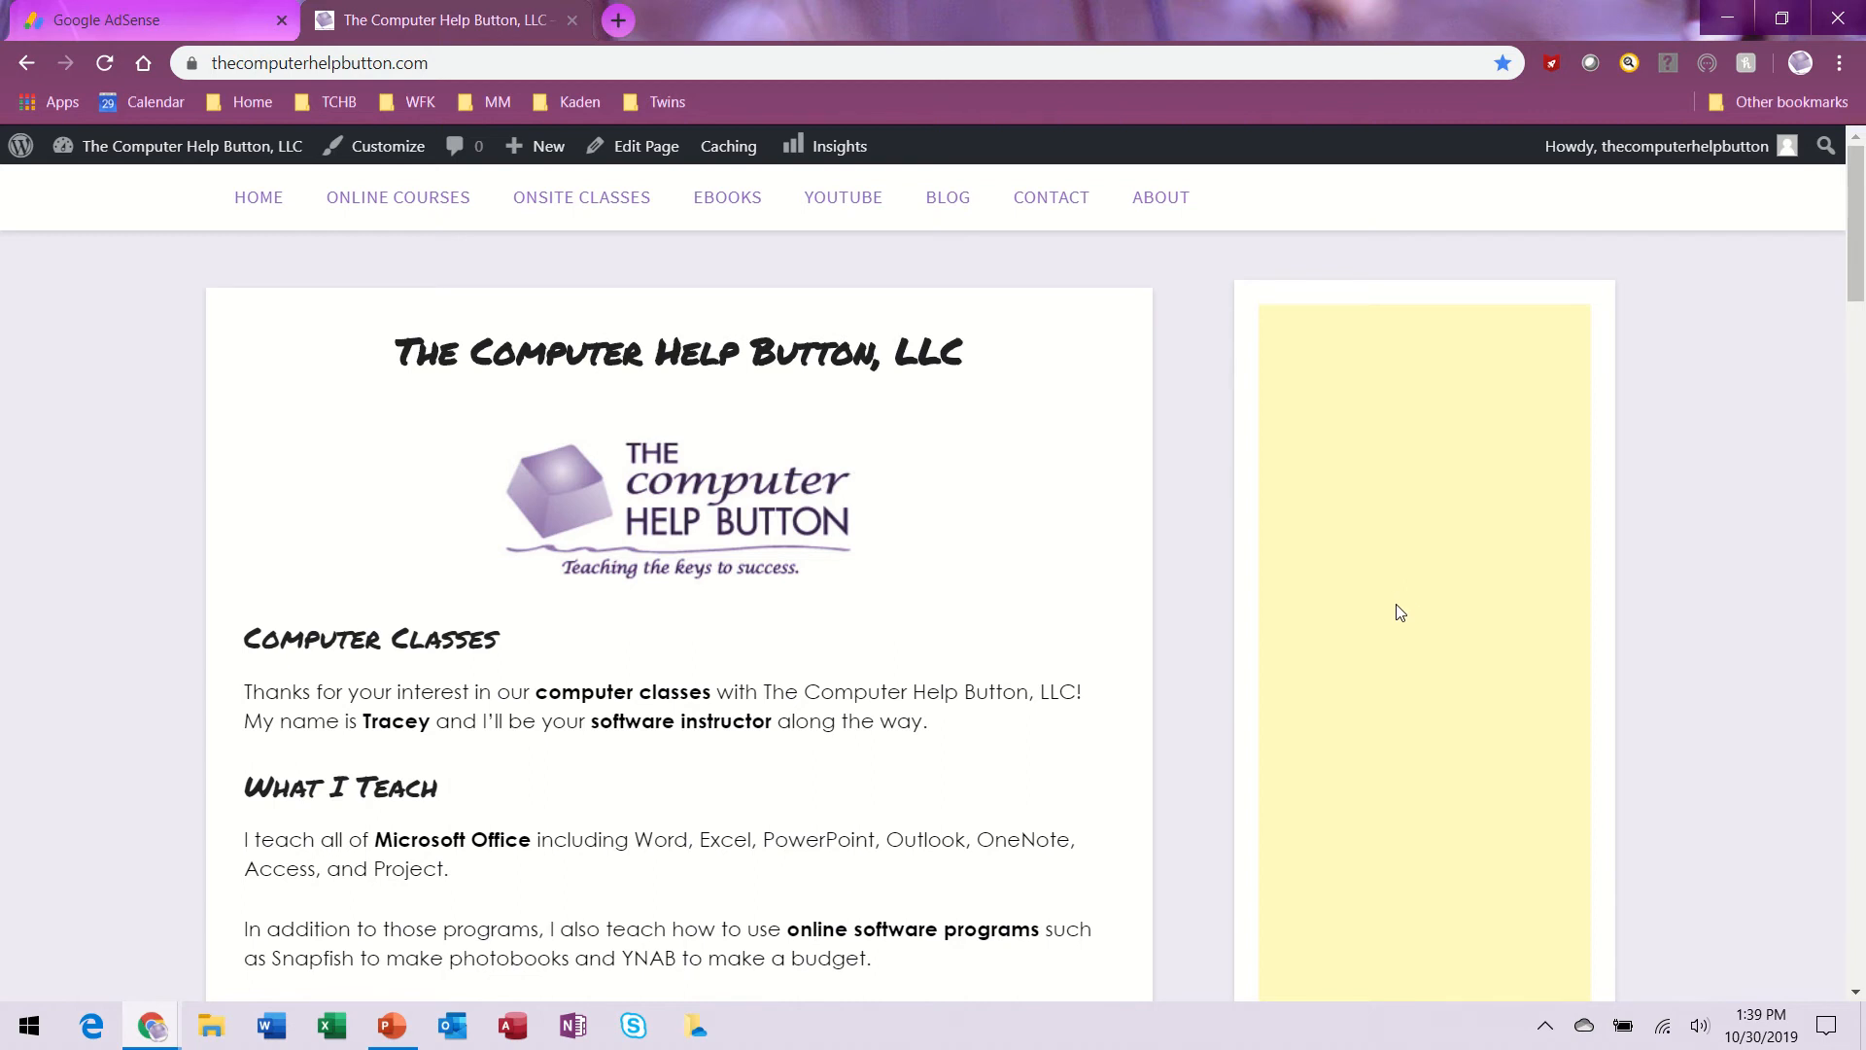
{"action": "scroll", "coordinate": [1400, 611], "scroll_direction": "down", "scroll_amount": 8}
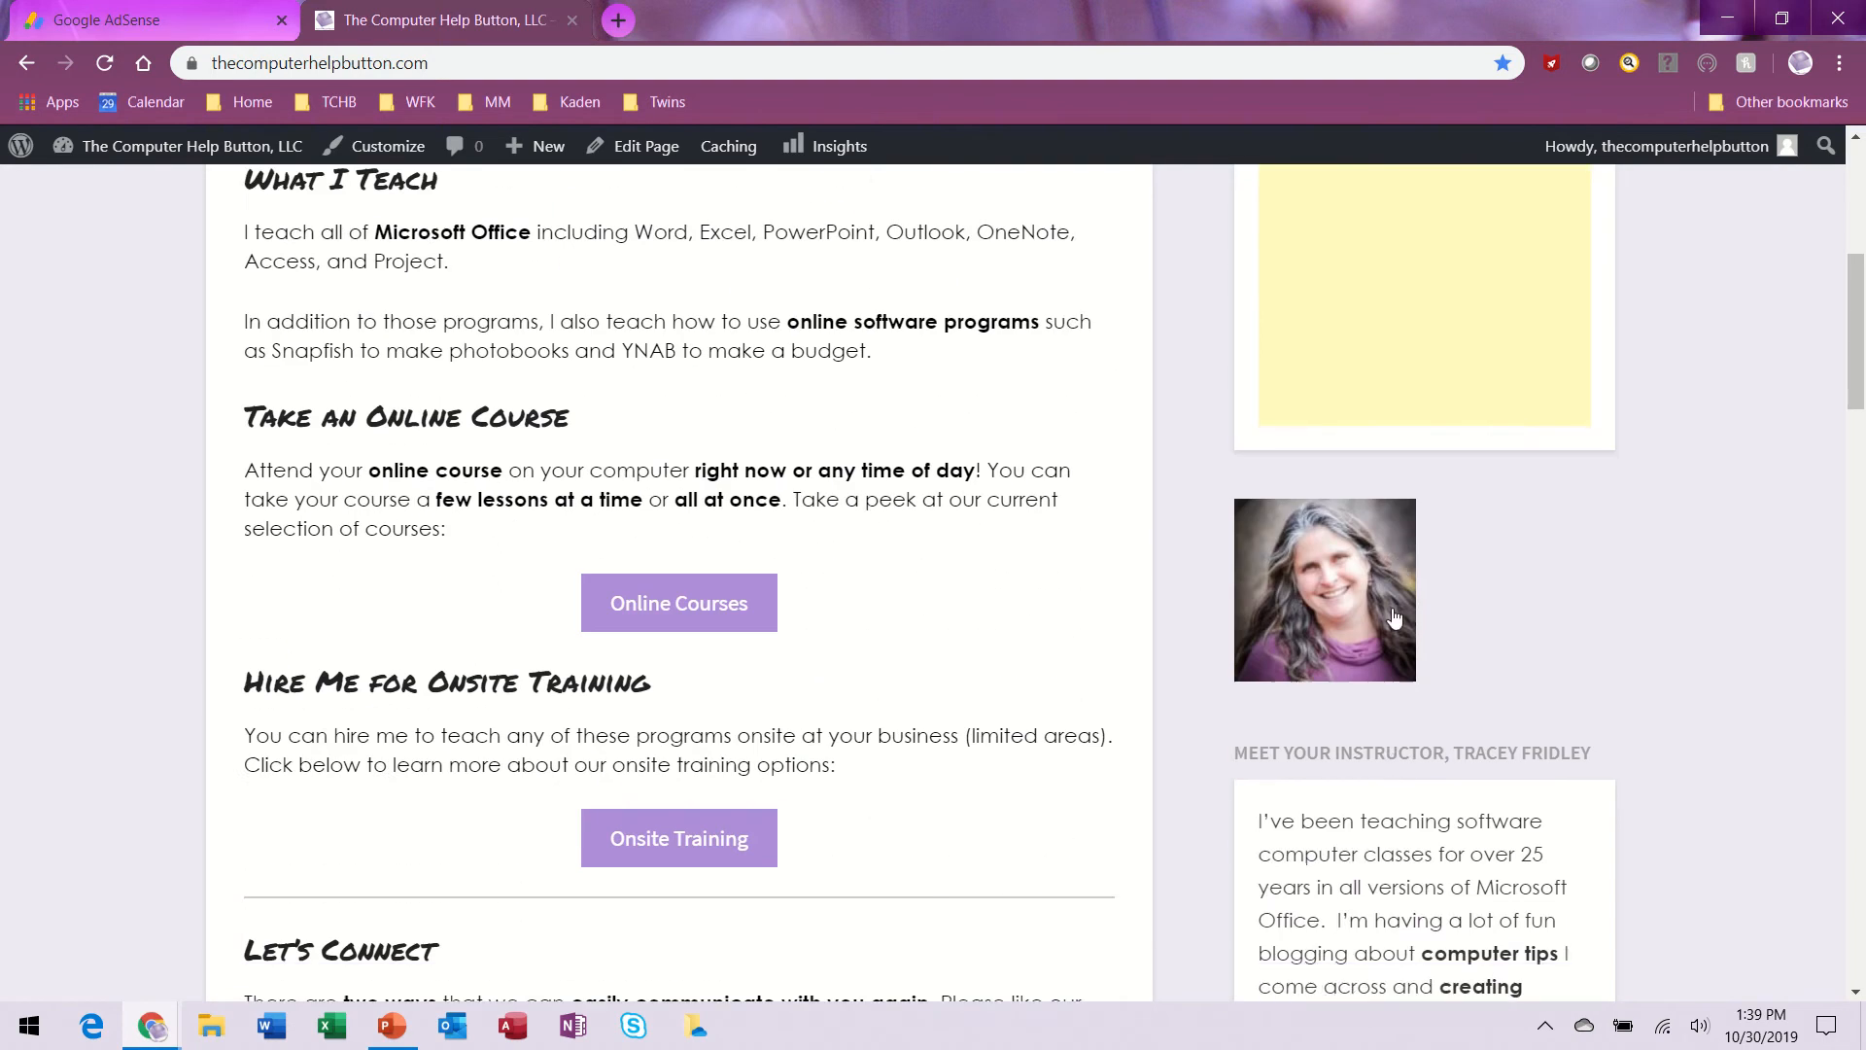
{"action": "scroll", "coordinate": [1392, 612], "scroll_direction": "down", "scroll_amount": 3}
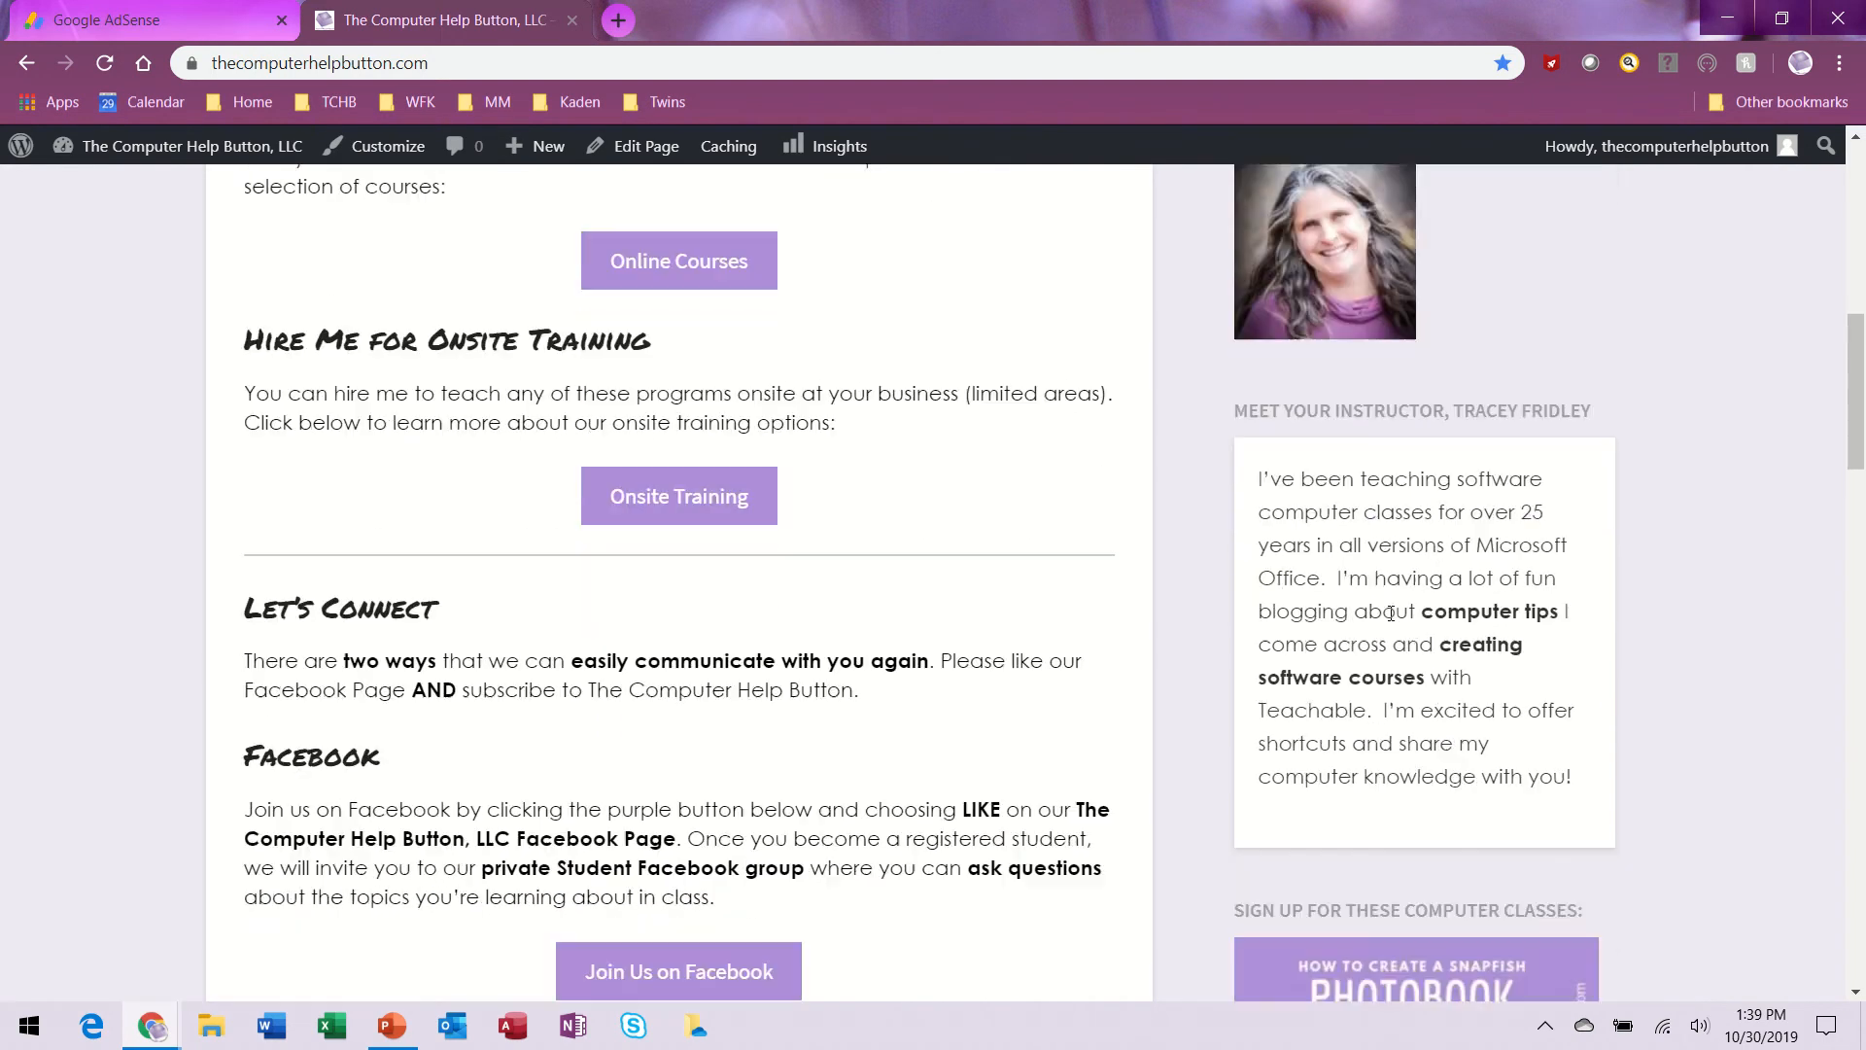
{"action": "scroll", "coordinate": [1390, 616], "scroll_direction": "up", "scroll_amount": 5}
{"action": "scroll", "coordinate": [1388, 619], "scroll_direction": "up", "scroll_amount": 7}
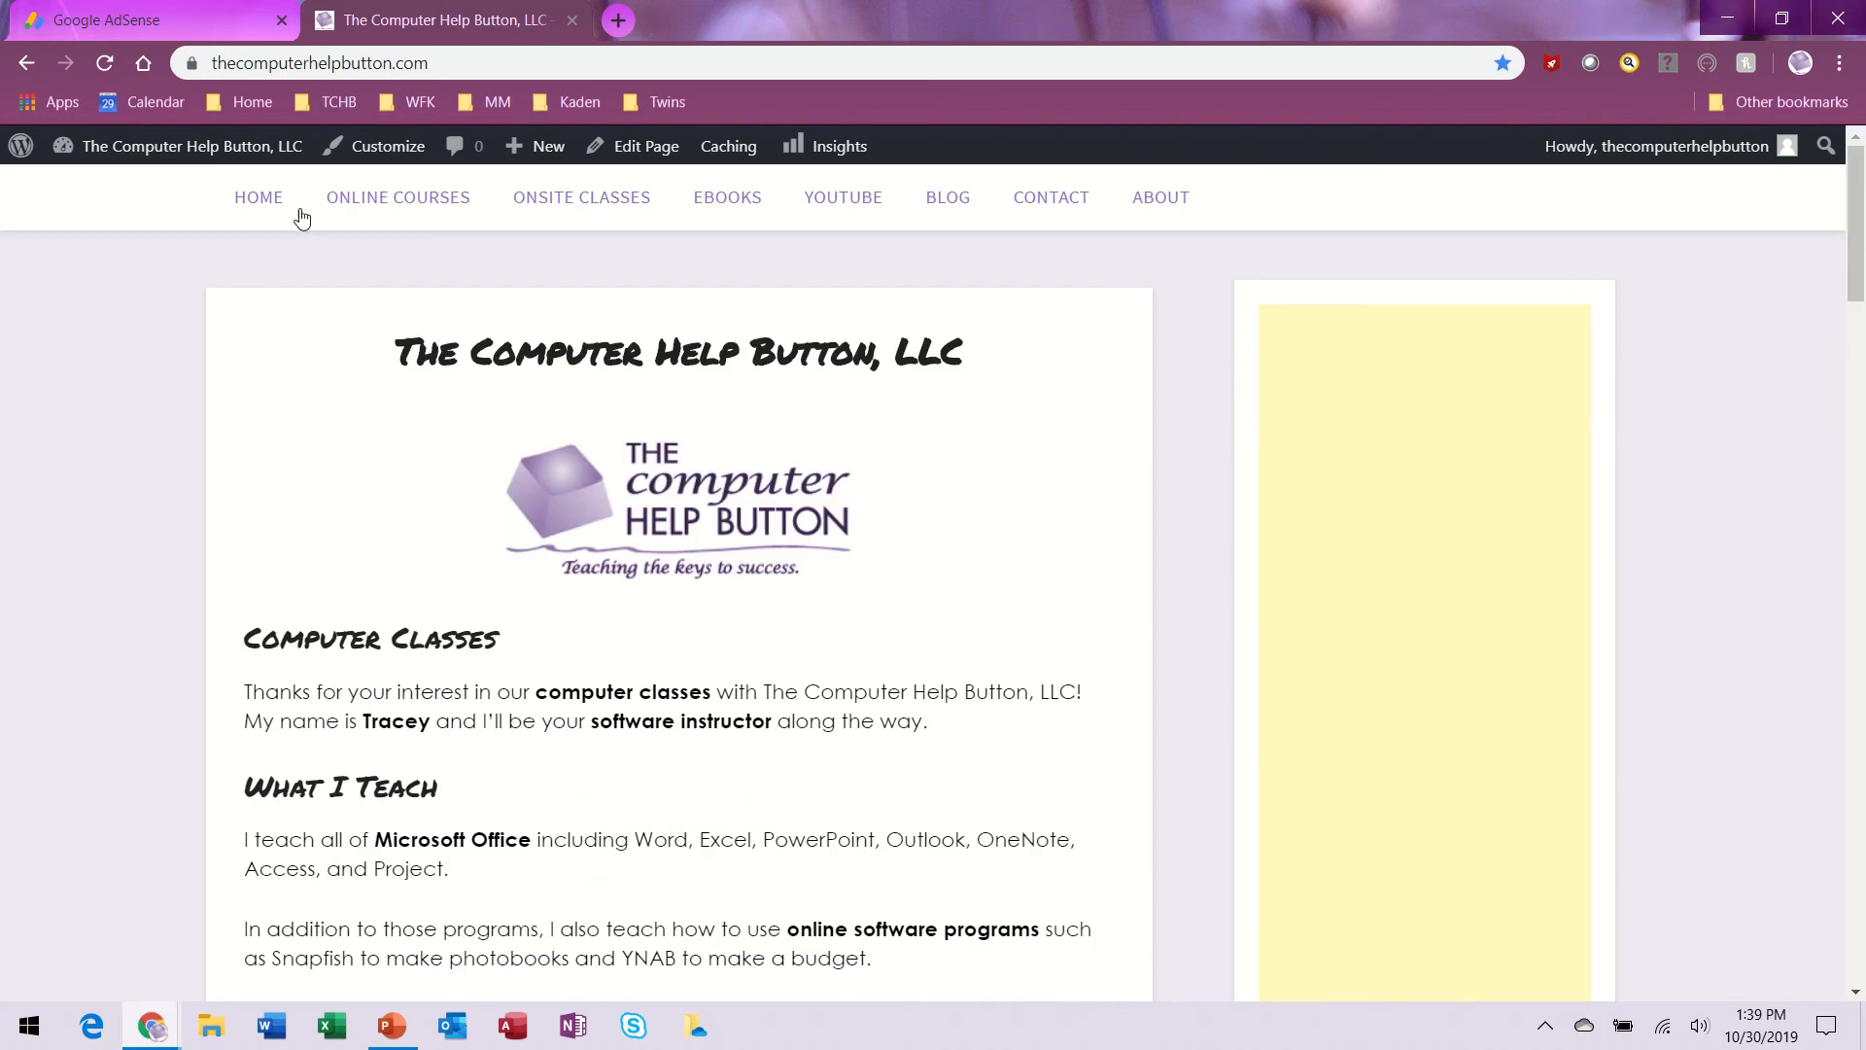
Return to the WordPress Widgets page and move the Custom HTML widget directly below the "Meet Your Instructor" Text widget in the Sidebar.
{"action": "left_click", "coordinate": [241, 159]}
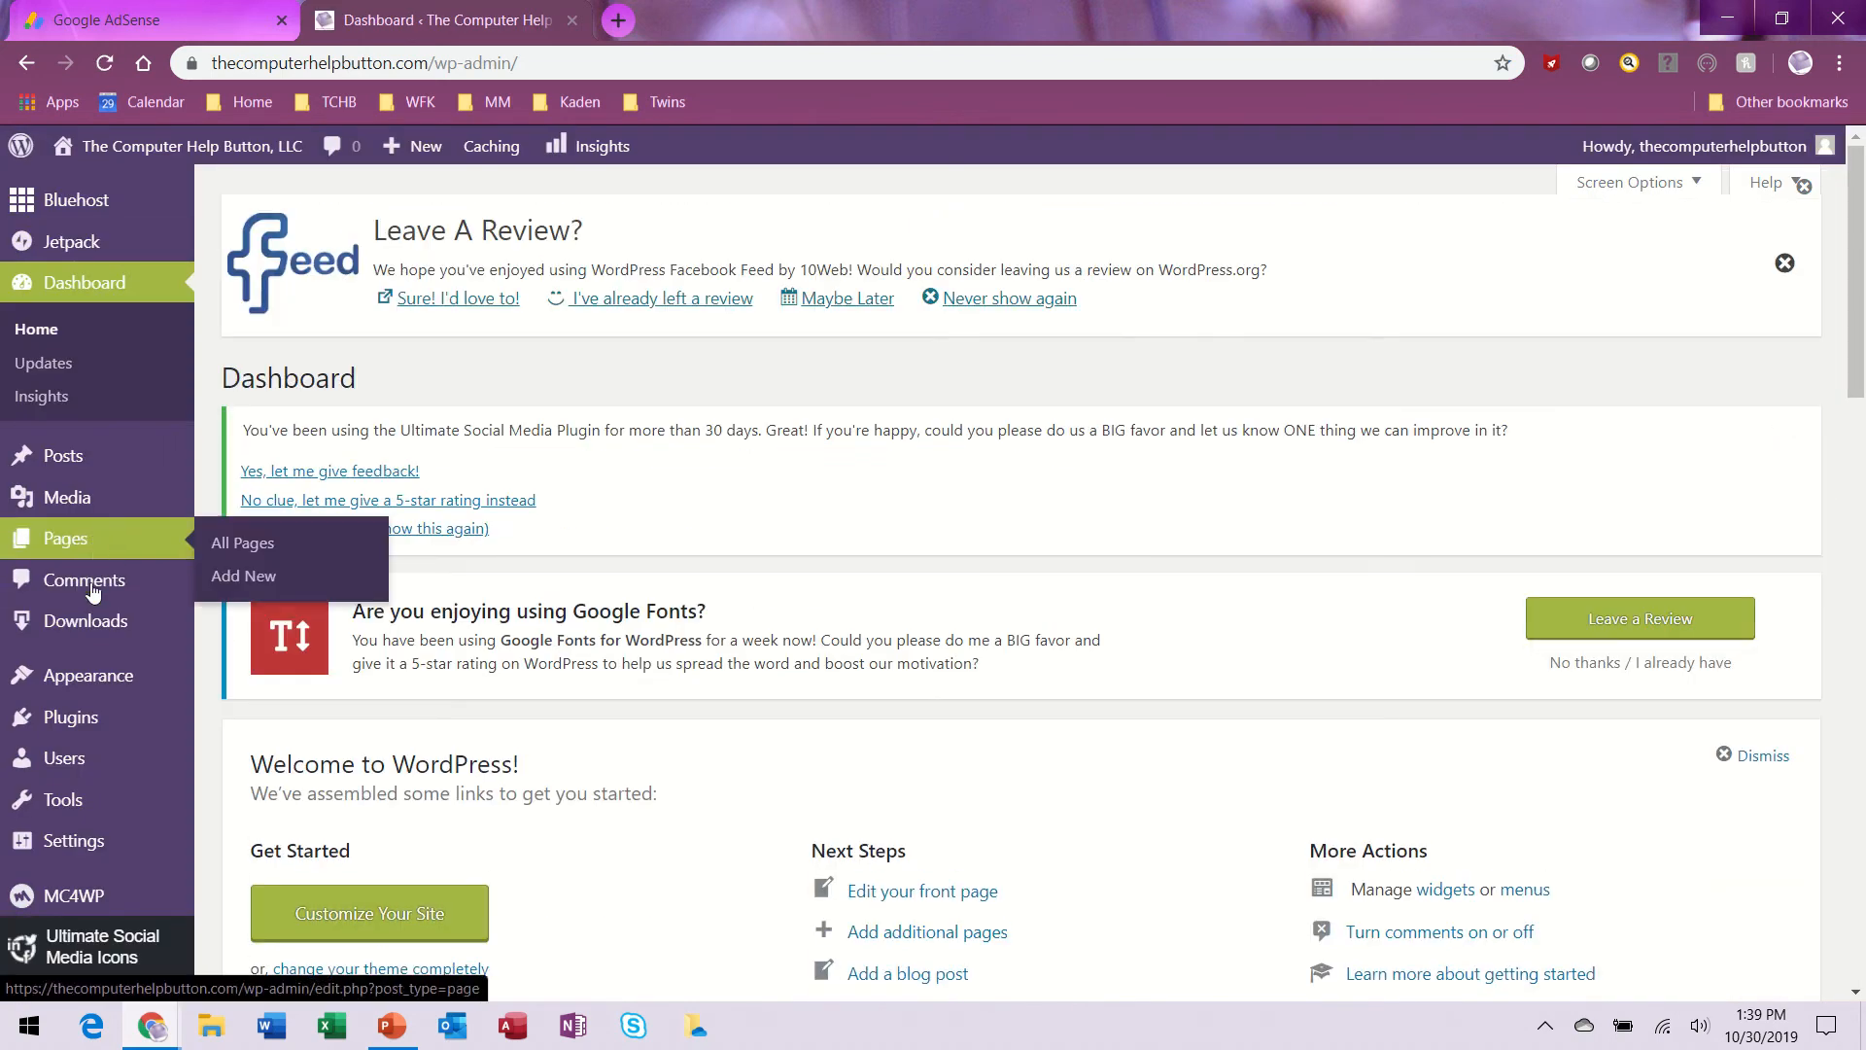
{"action": "mouse_move", "coordinate": [103, 682]}
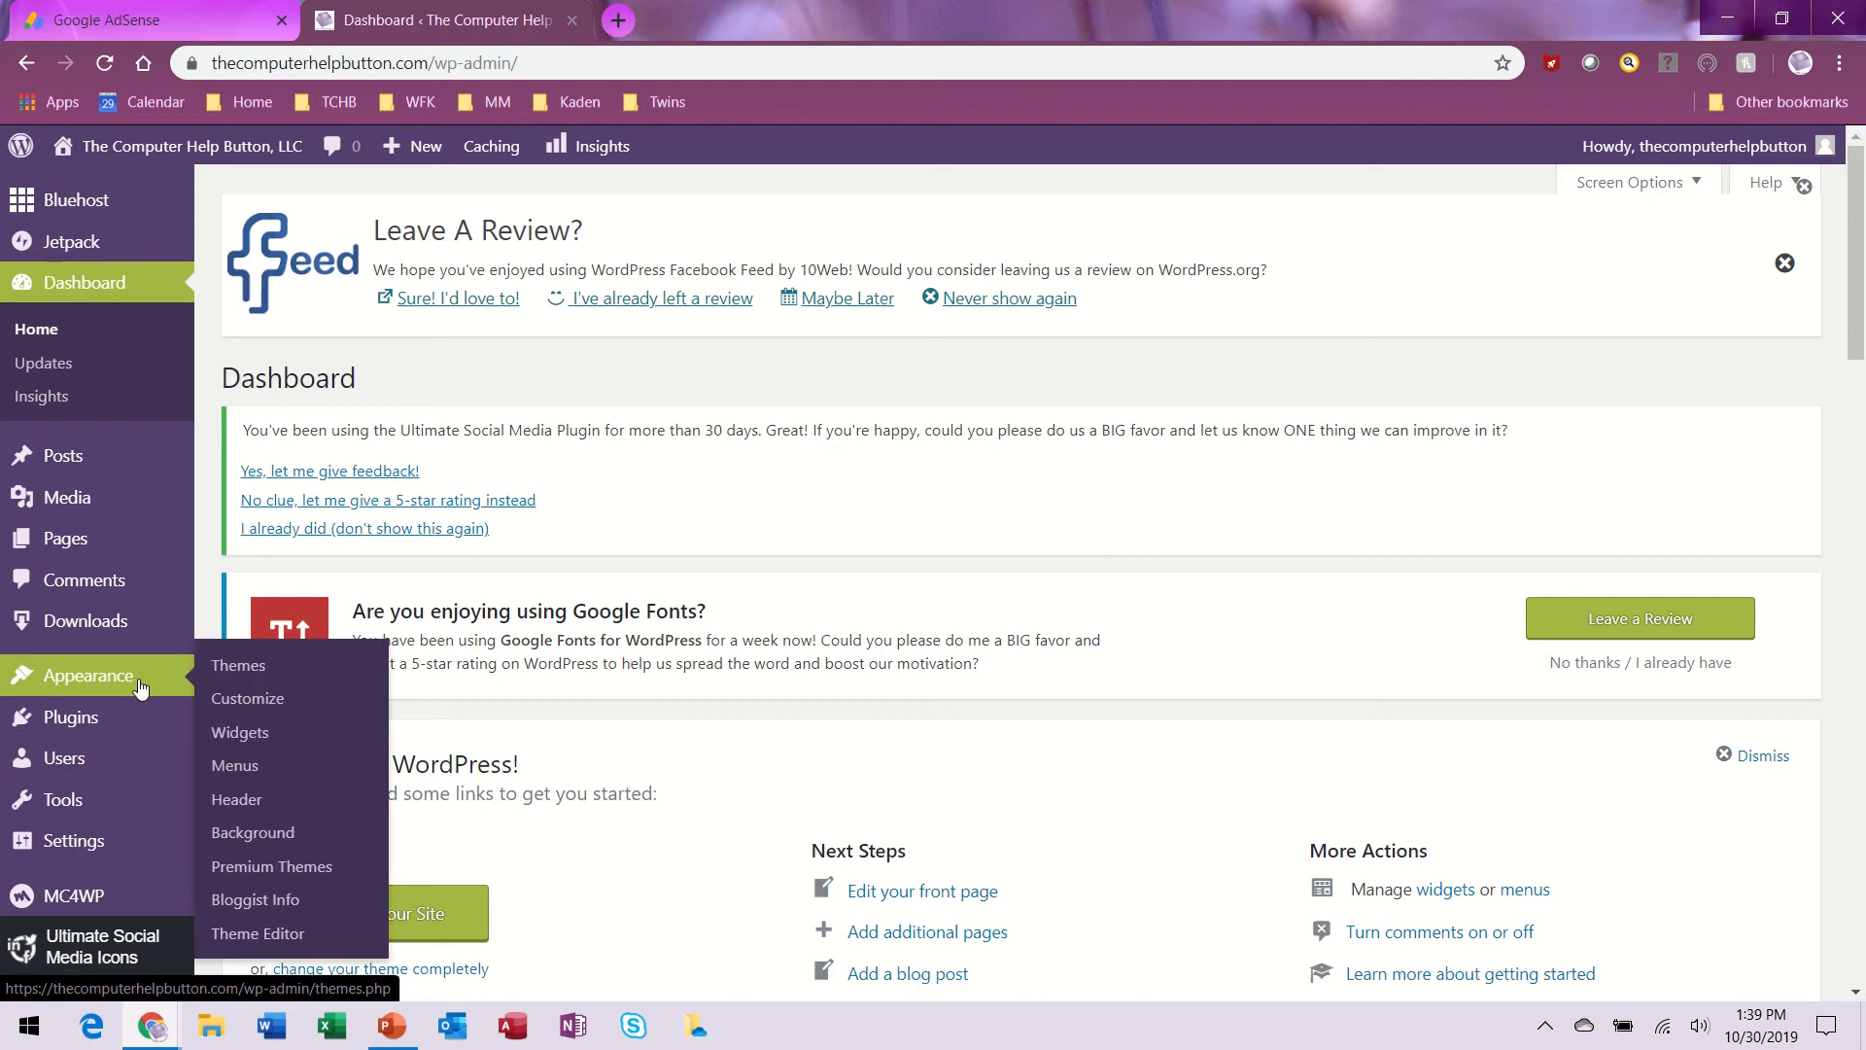
{"action": "left_click", "coordinate": [243, 735]}
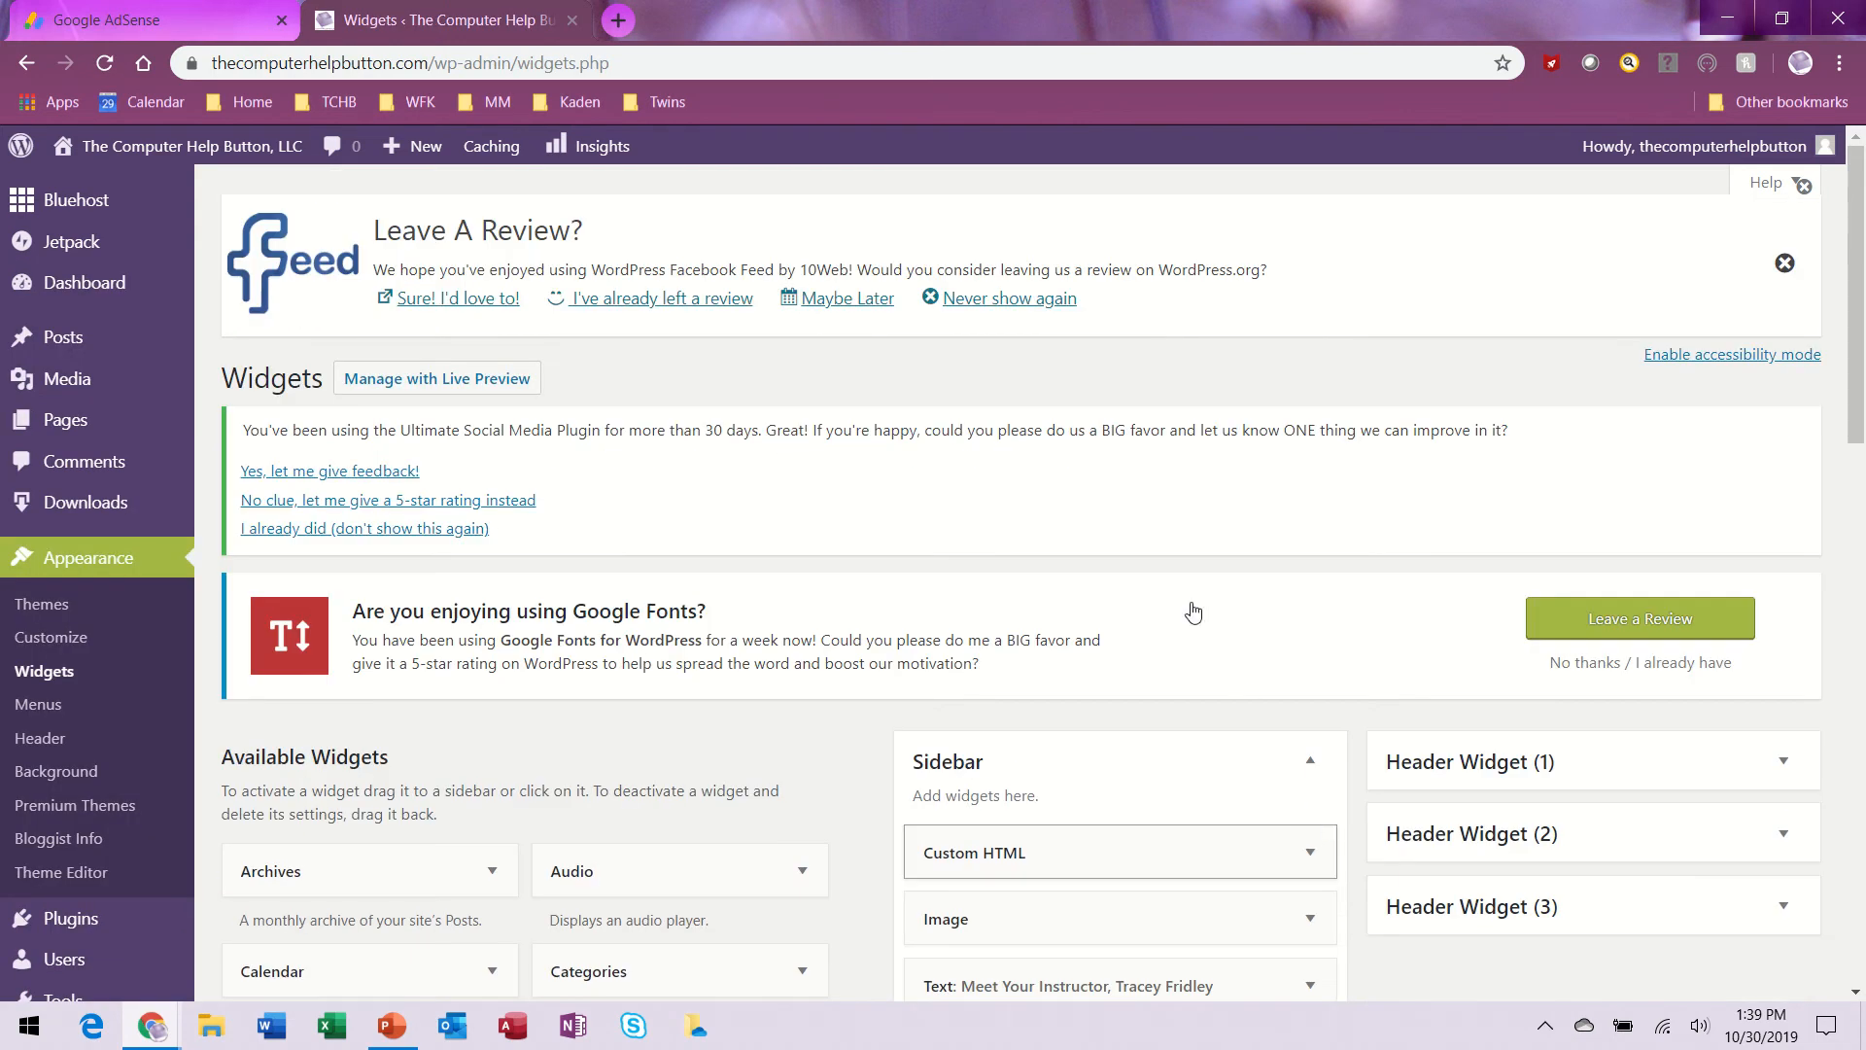
{"action": "scroll", "coordinate": [1118, 875], "scroll_direction": "down", "scroll_amount": 3}
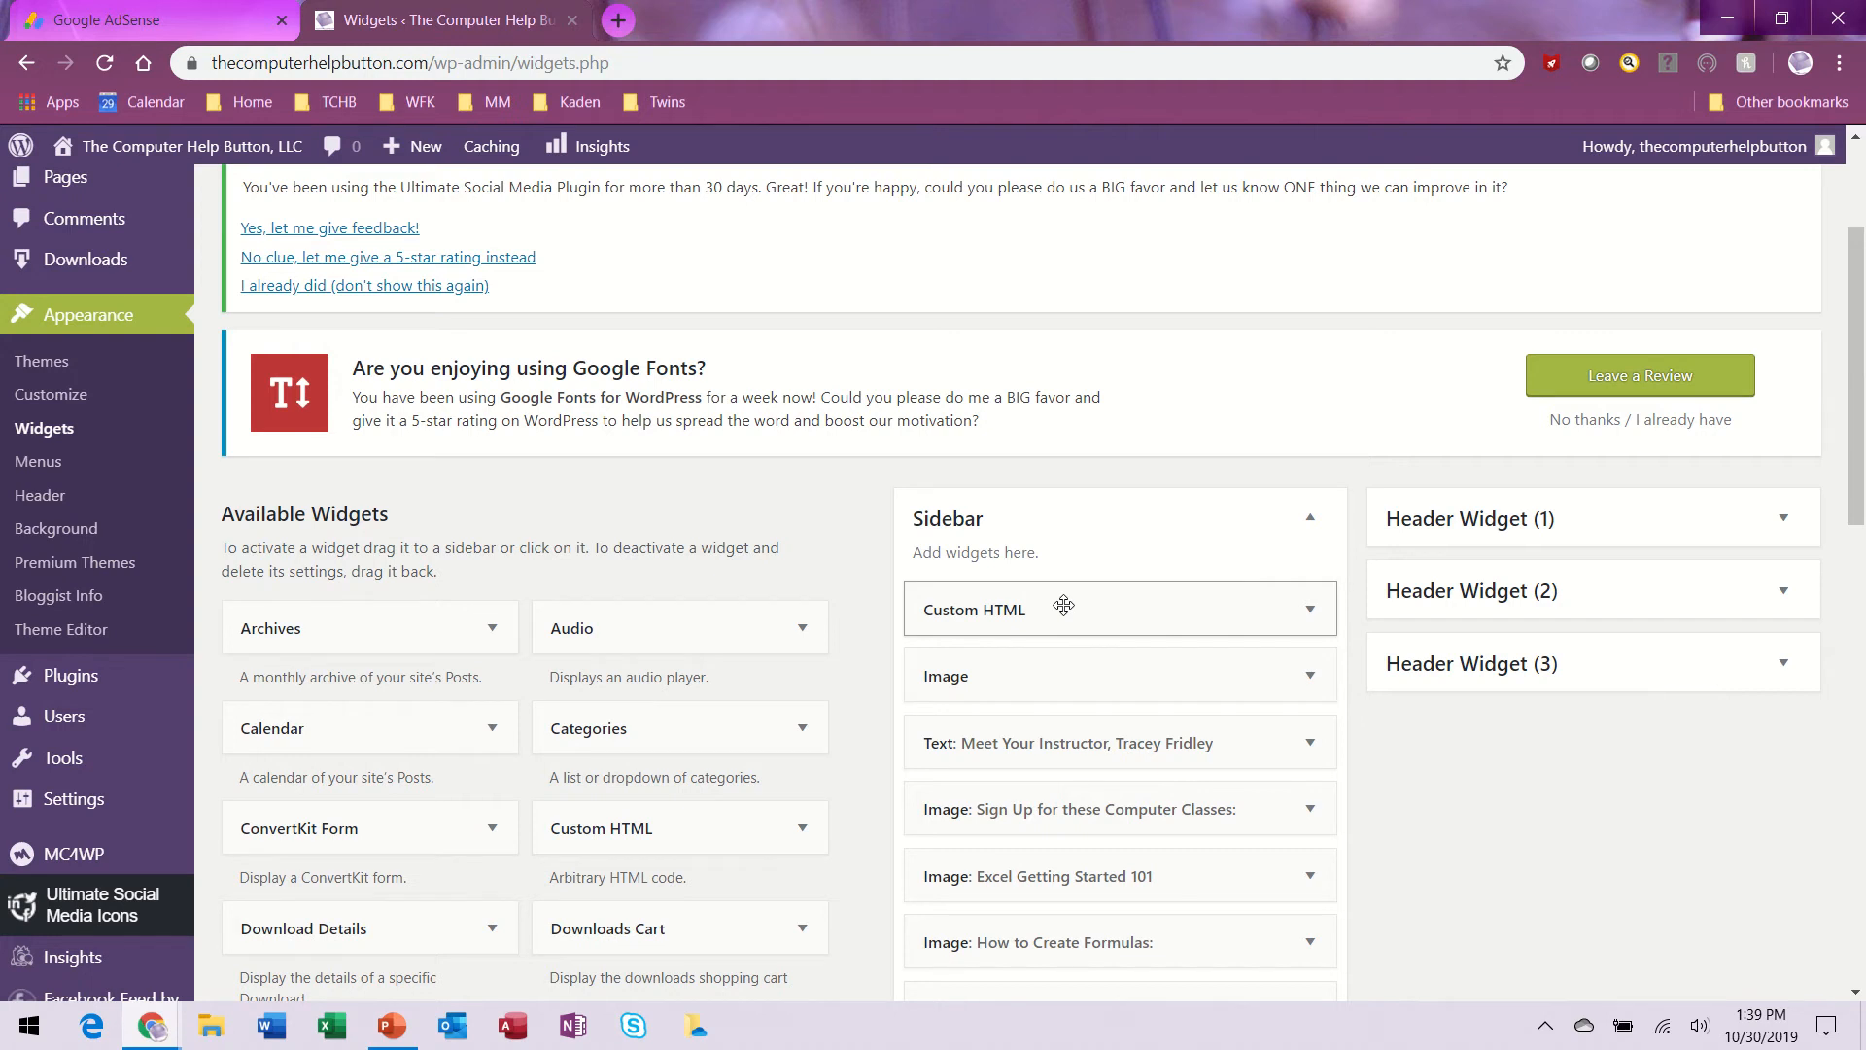
{"action": "left_click_drag", "start_coordinate": [1063, 605], "coordinate": [1069, 756]}
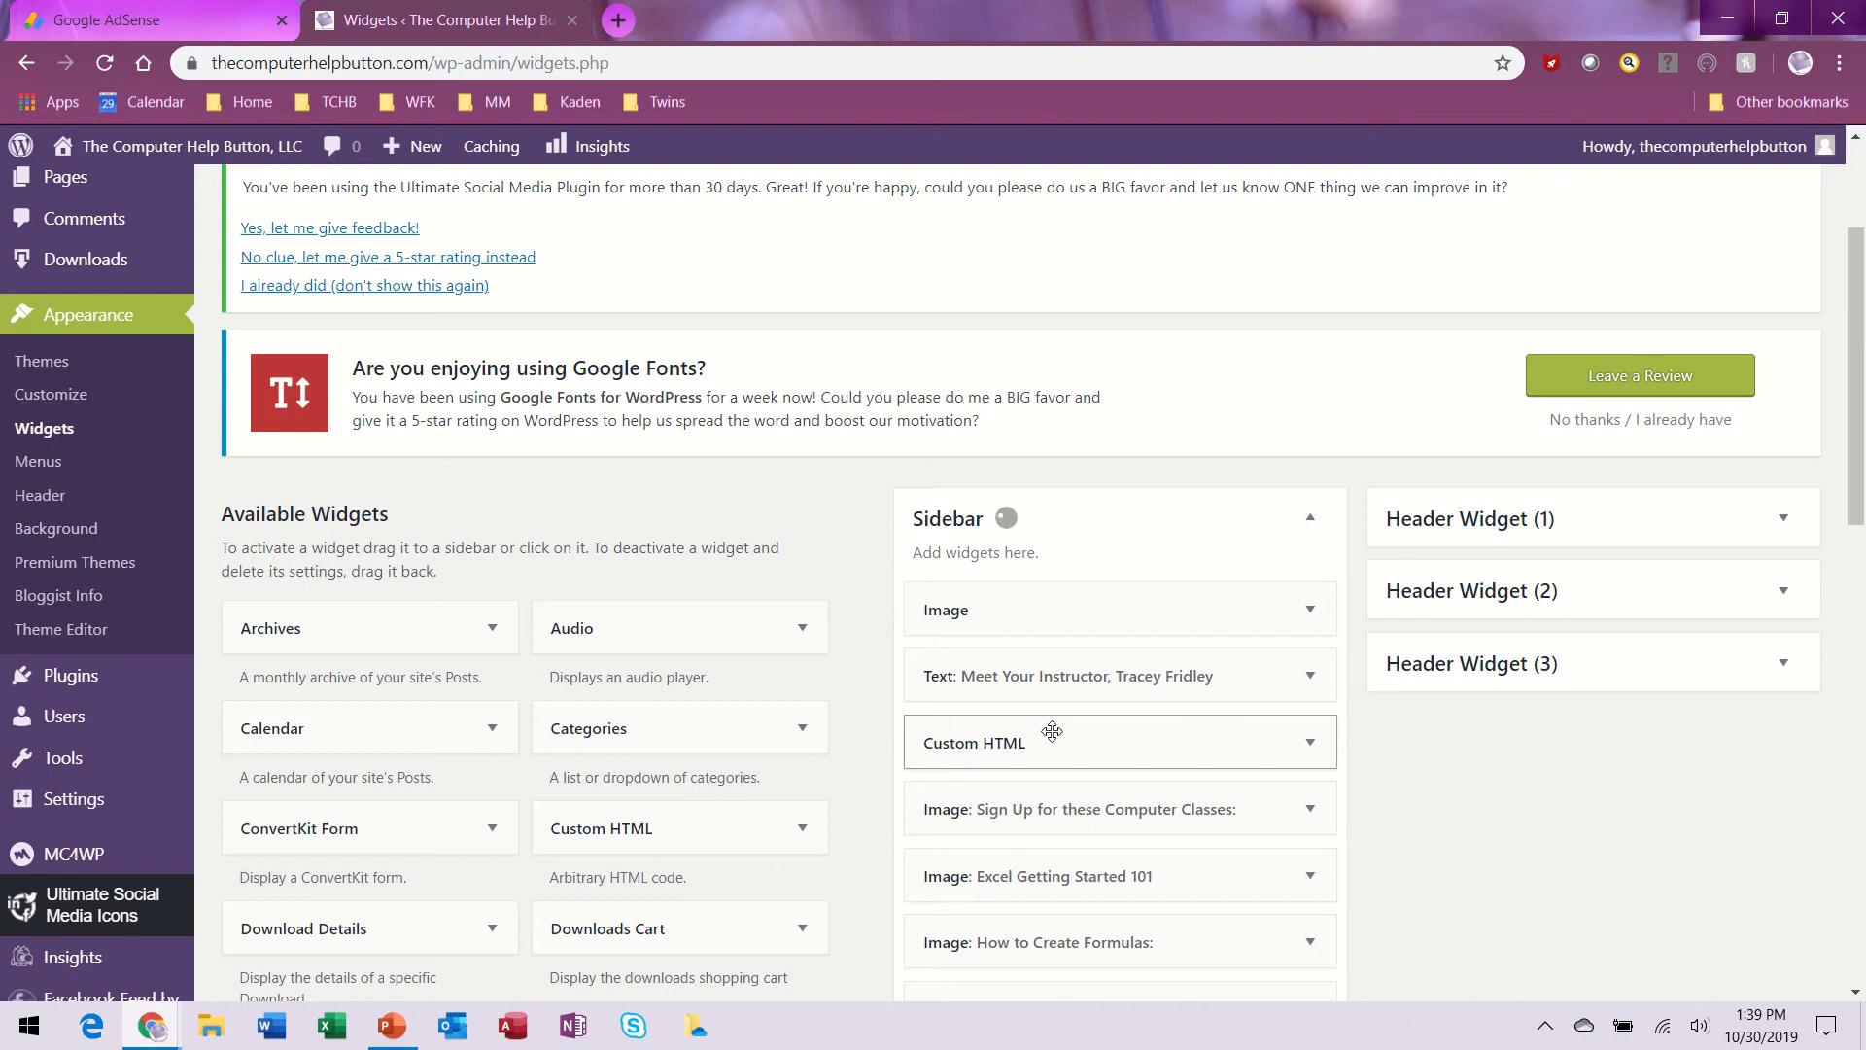
View the live home page and check where the ad space sits in the sidebar.
{"action": "left_click", "coordinate": [63, 146]}
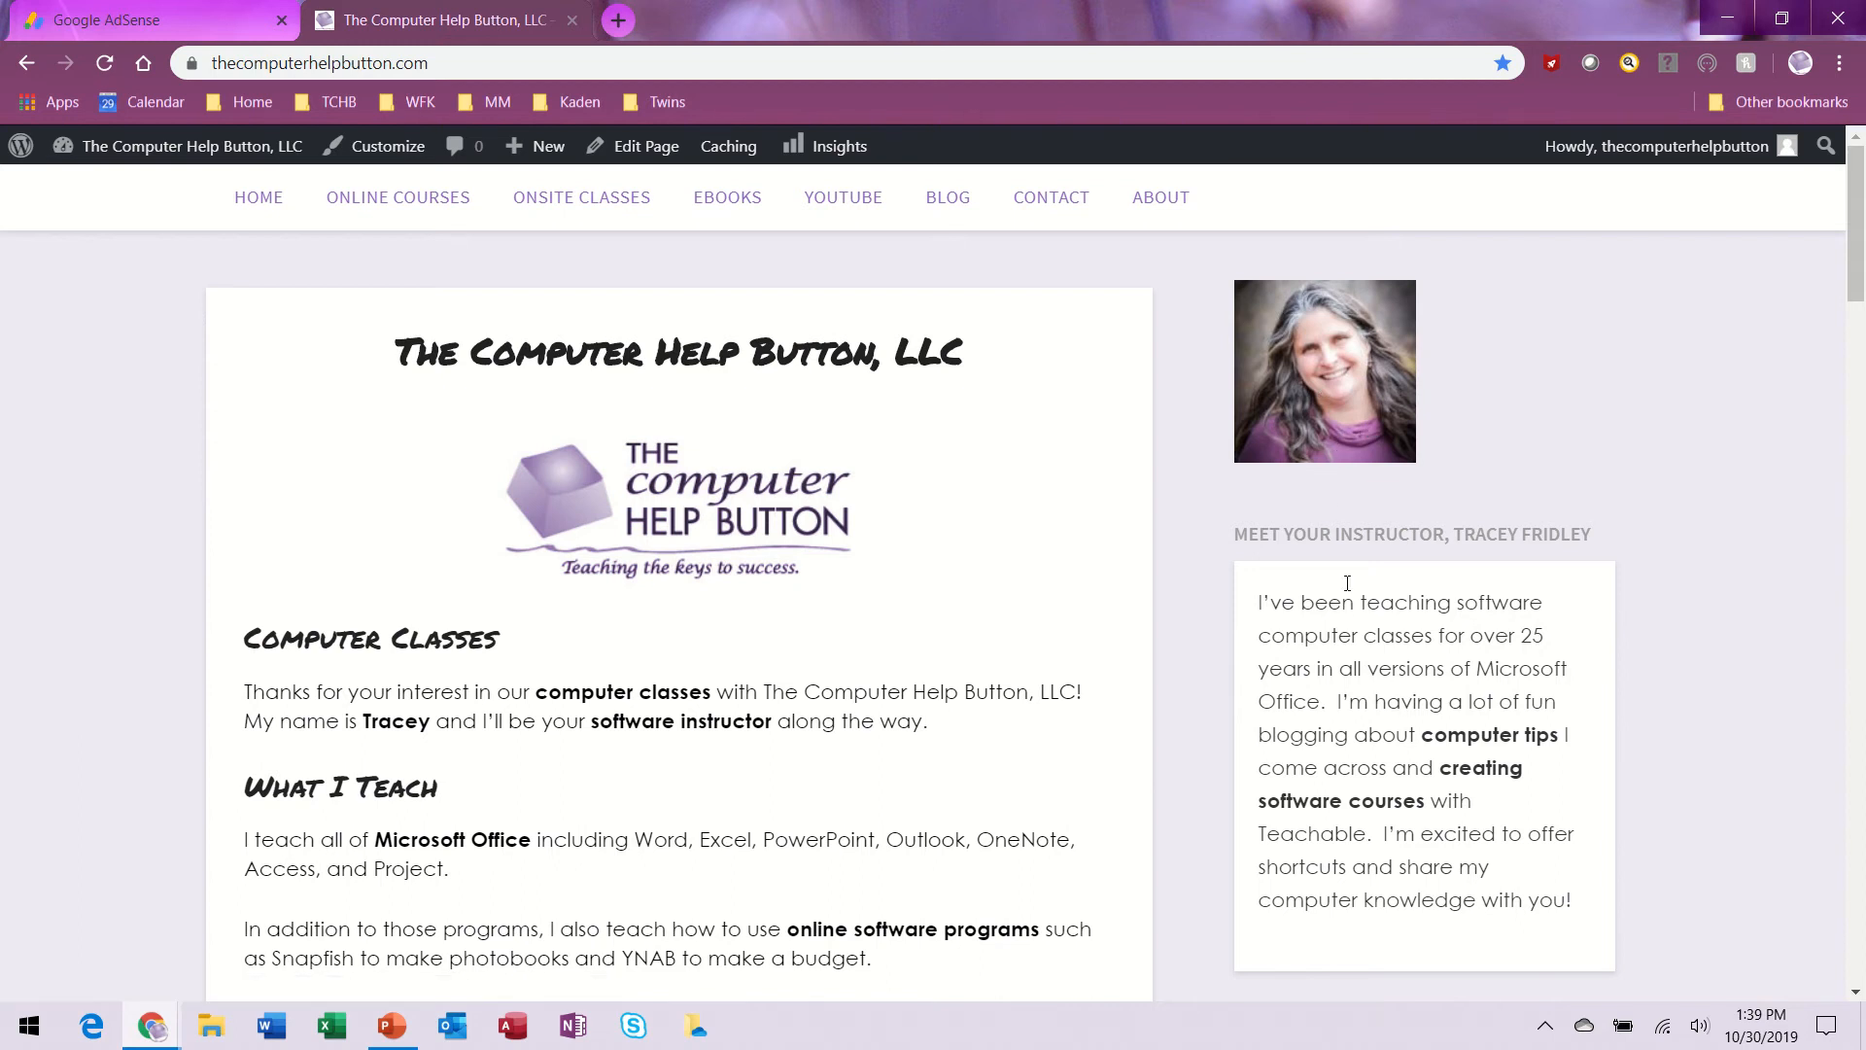
{"action": "scroll", "coordinate": [1405, 698], "scroll_direction": "down", "scroll_amount": 6}
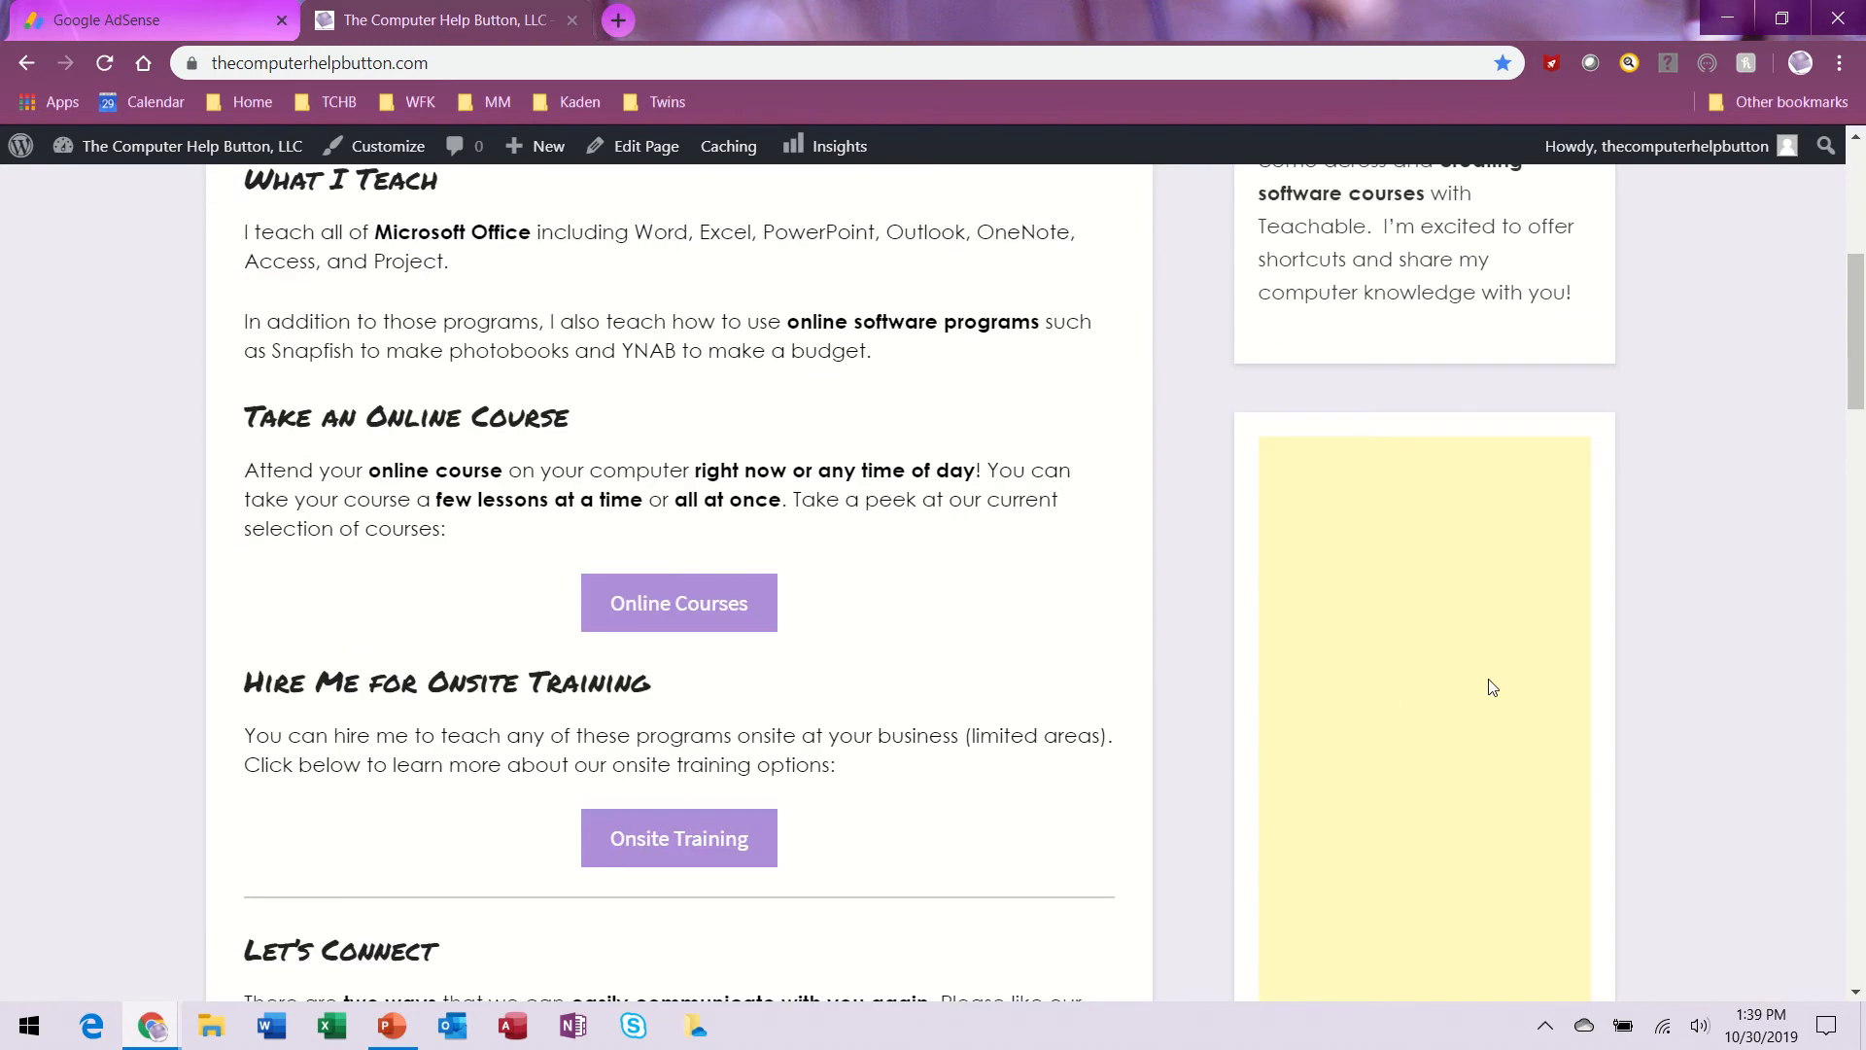
{"action": "scroll", "coordinate": [1497, 695], "scroll_direction": "down", "scroll_amount": 3}
{"action": "scroll", "coordinate": [1507, 718], "scroll_direction": "down", "scroll_amount": 4}
{"action": "scroll", "coordinate": [1507, 717], "scroll_direction": "up", "scroll_amount": 7}
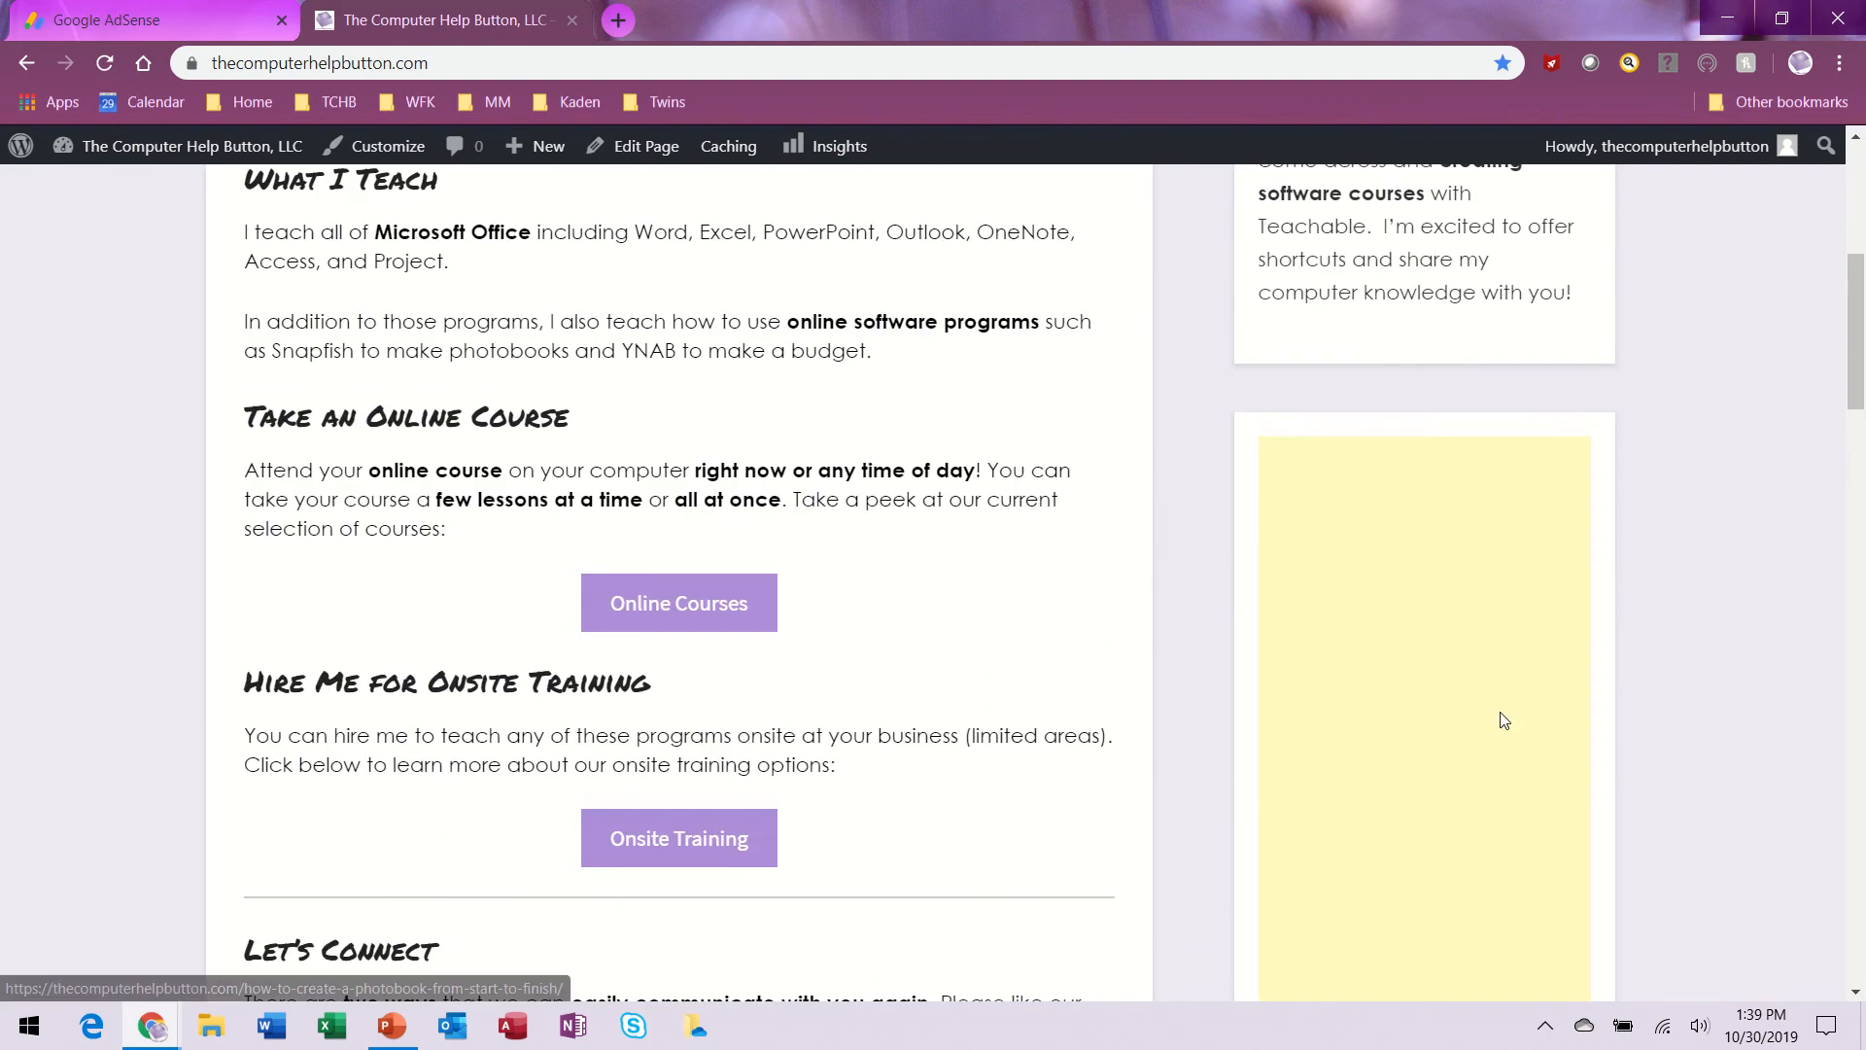
{"action": "scroll", "coordinate": [579, 473], "scroll_direction": "up", "scroll_amount": 6}
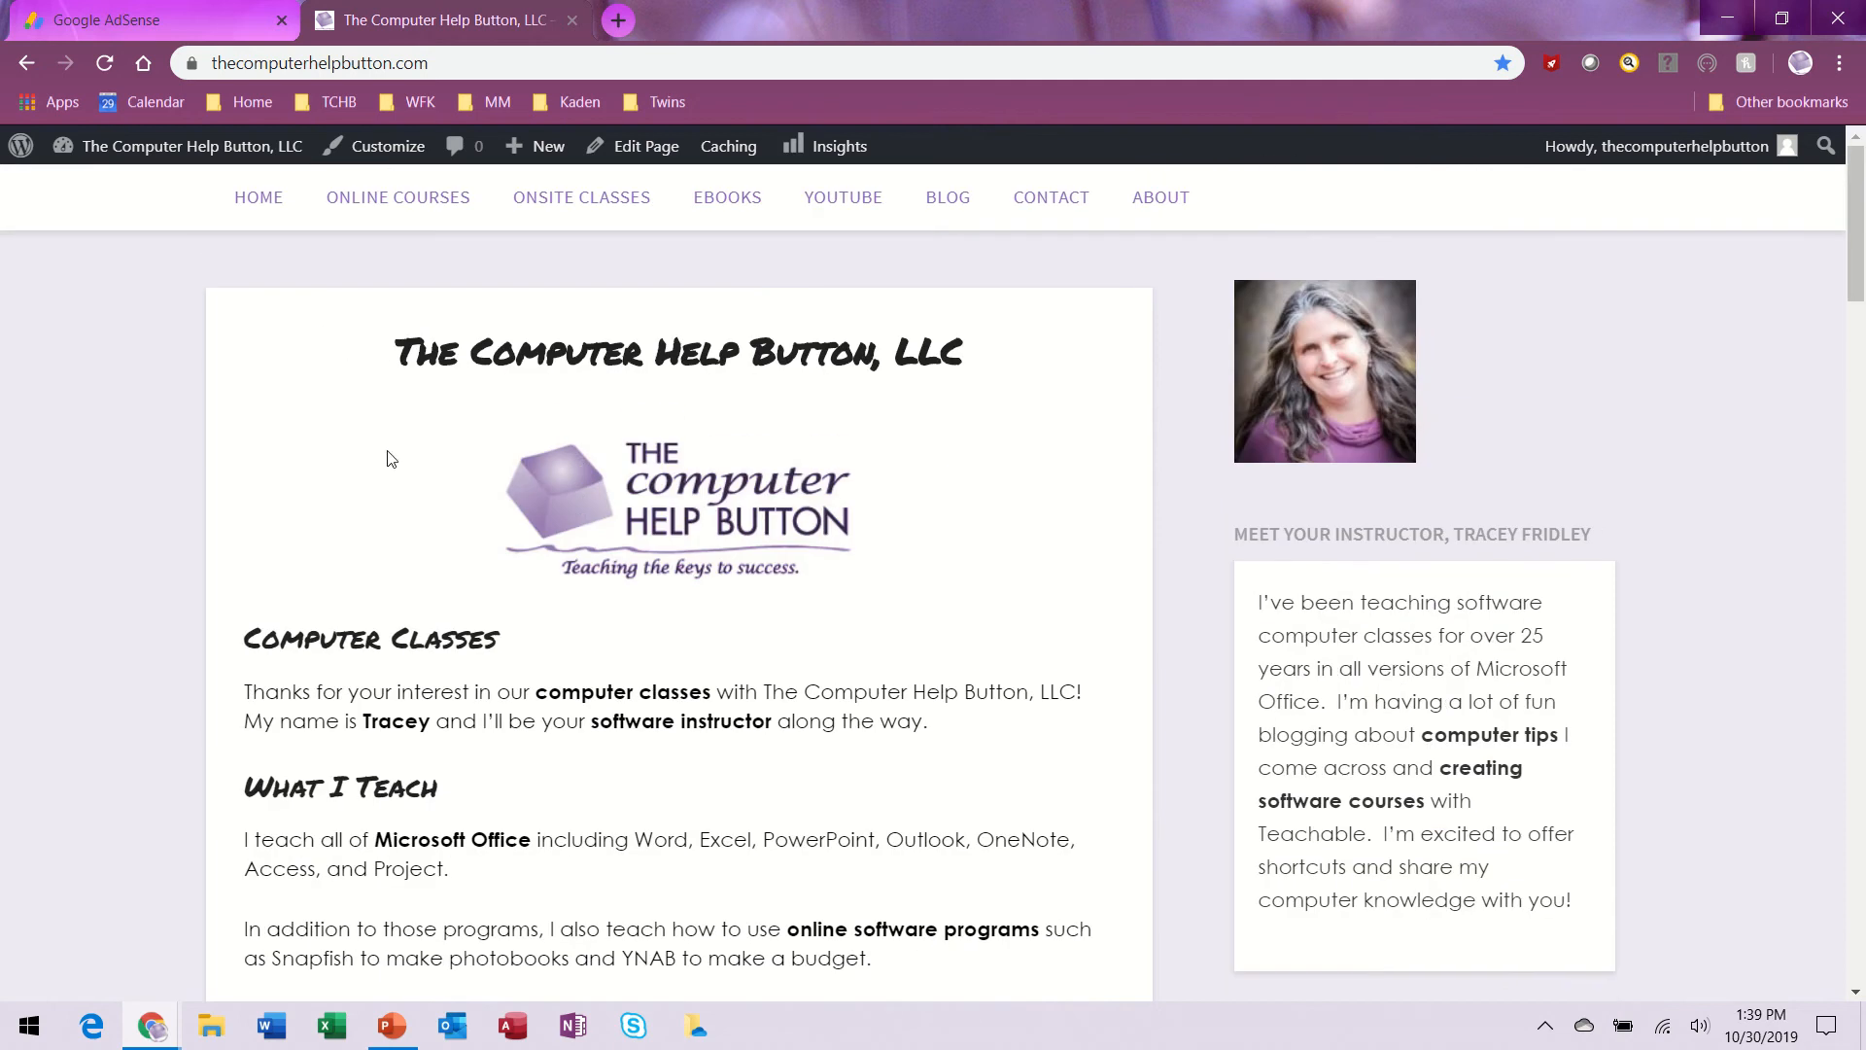
Return to the WordPress dashboard, switch to Google AdSense and close the ad code generator.
{"action": "left_click", "coordinate": [194, 148]}
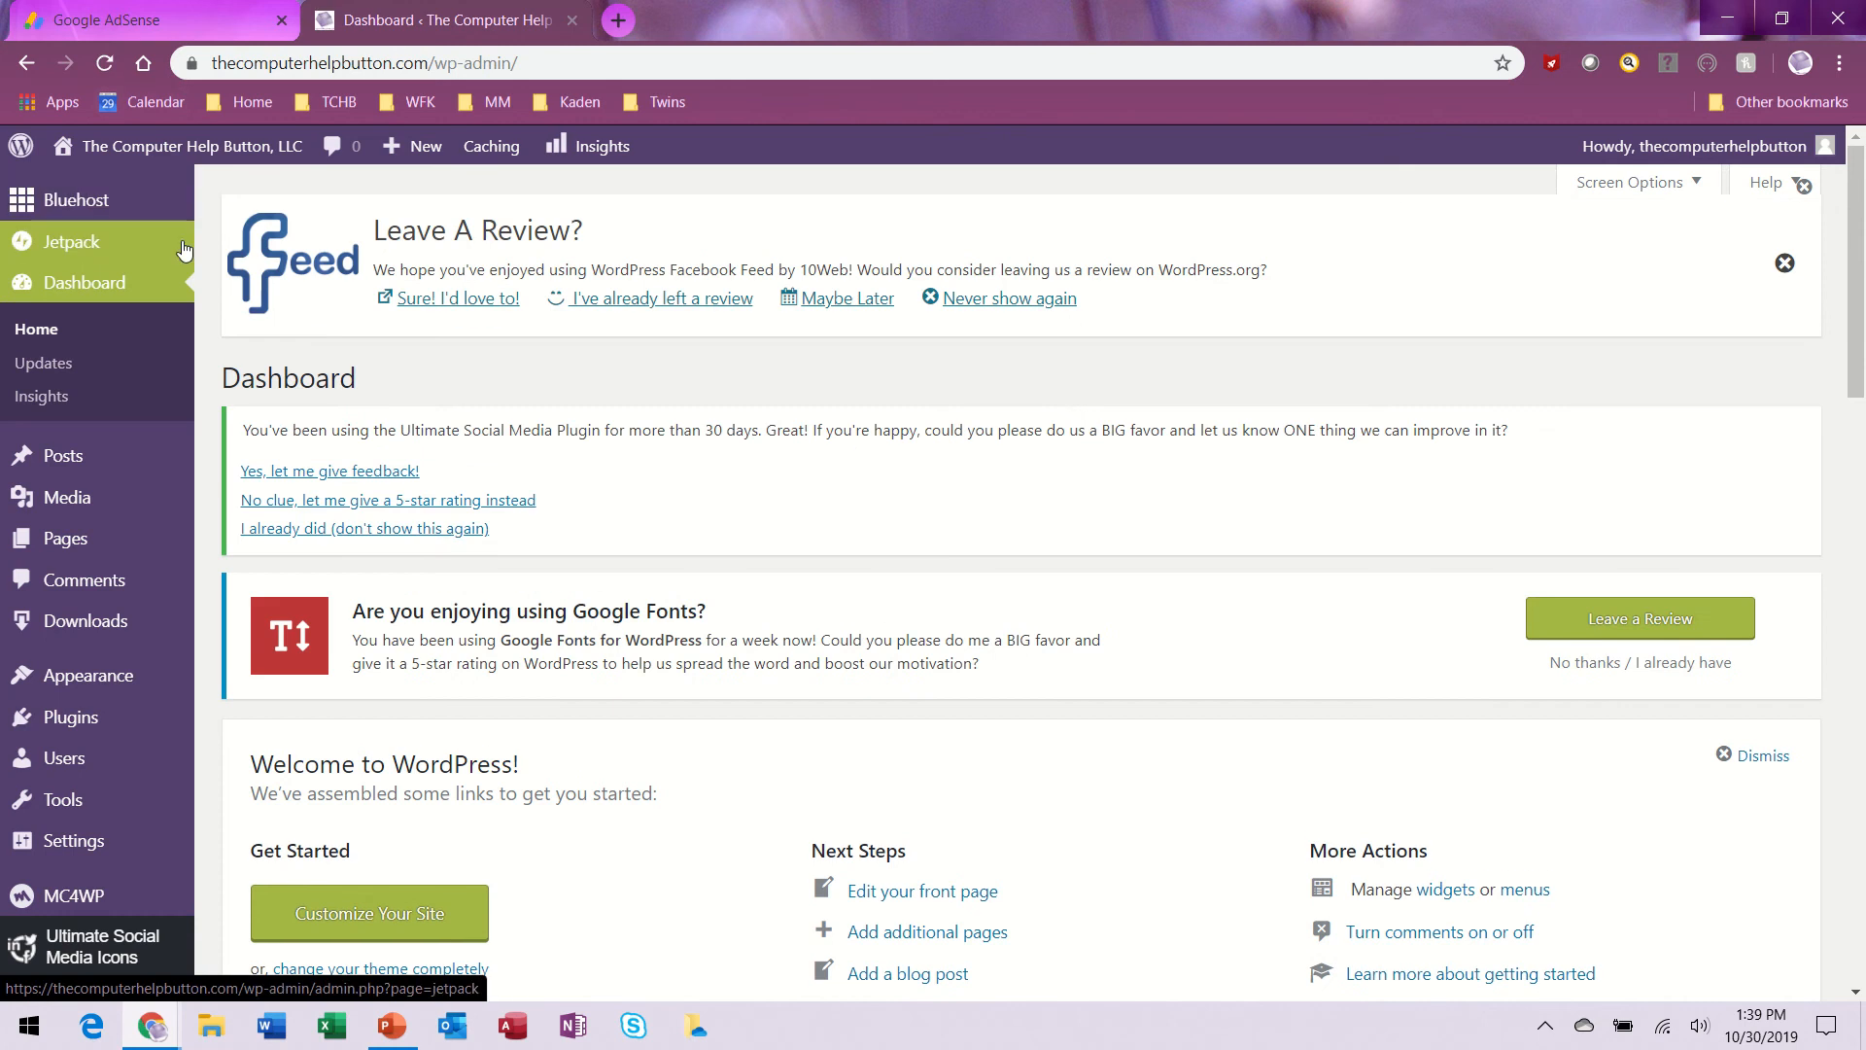
{"action": "left_click", "coordinate": [114, 27]}
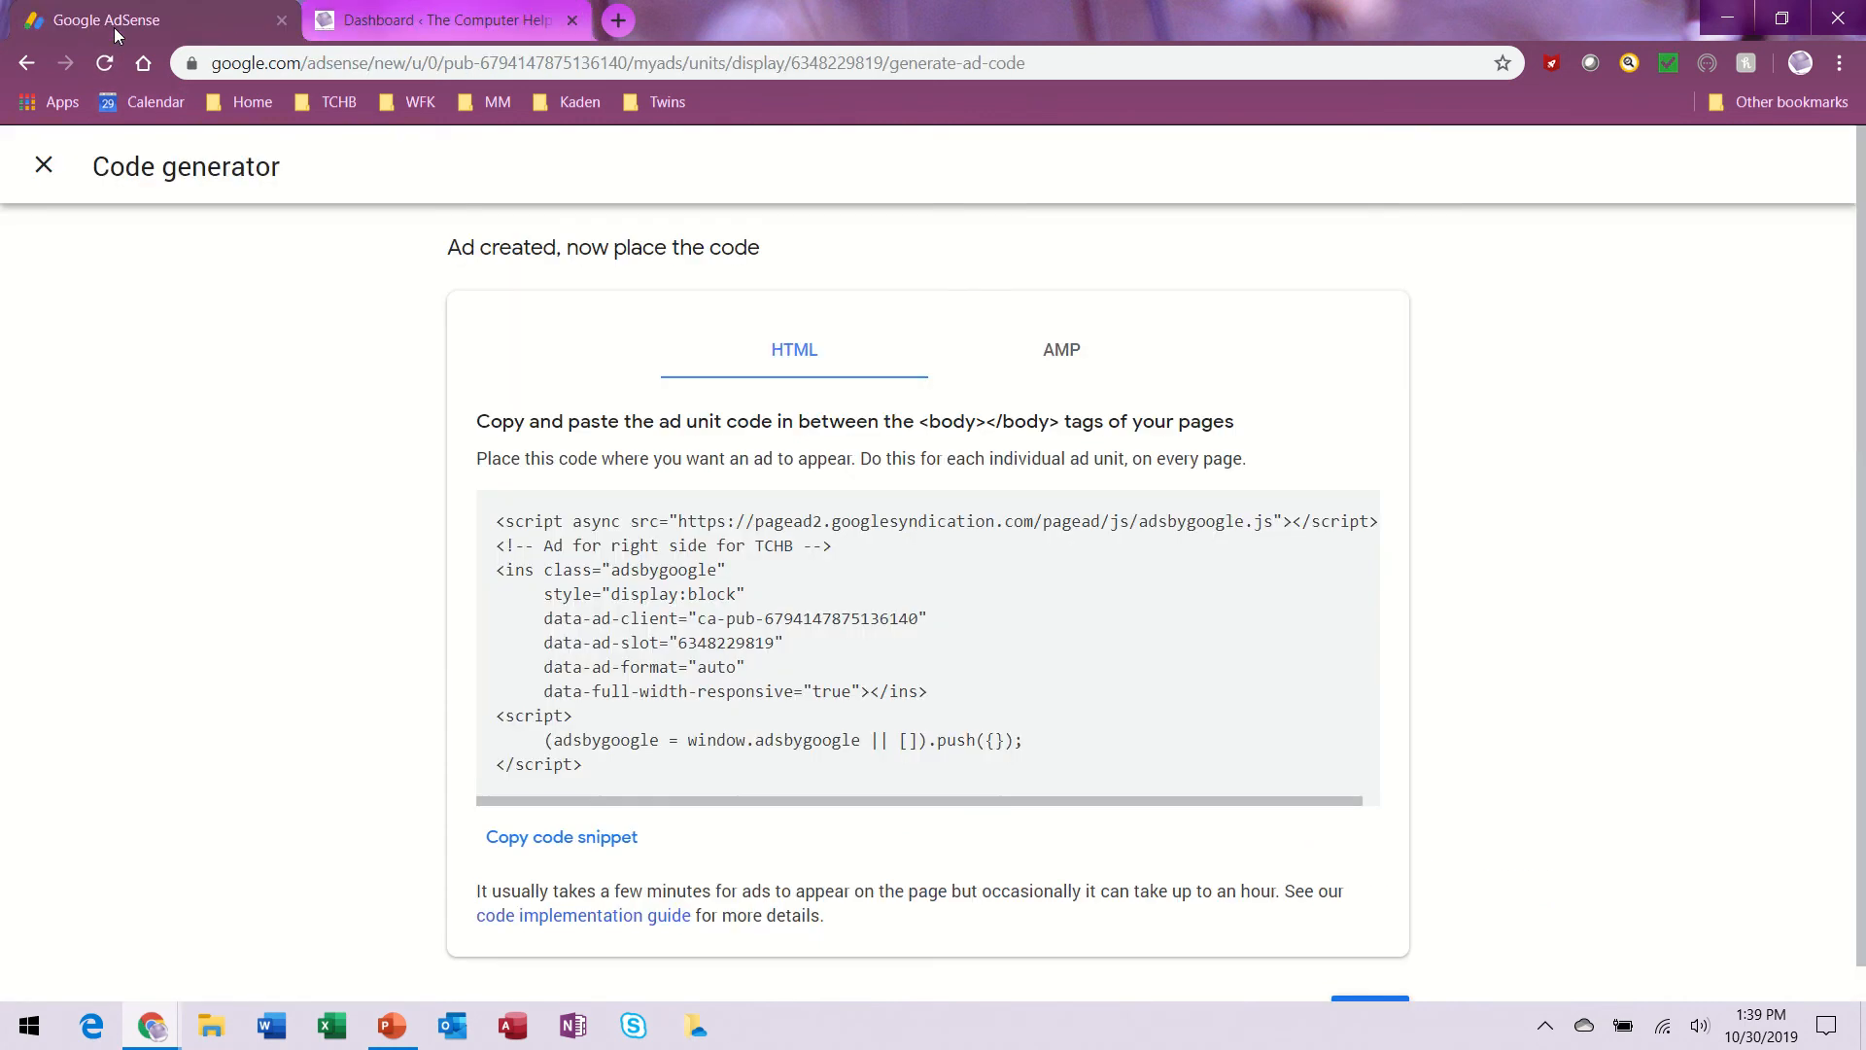
{"action": "scroll", "coordinate": [544, 575], "scroll_direction": "down", "scroll_amount": 1}
{"action": "scroll", "coordinate": [544, 575], "scroll_direction": "up", "scroll_amount": 1}
{"action": "left_click", "coordinate": [43, 166]}
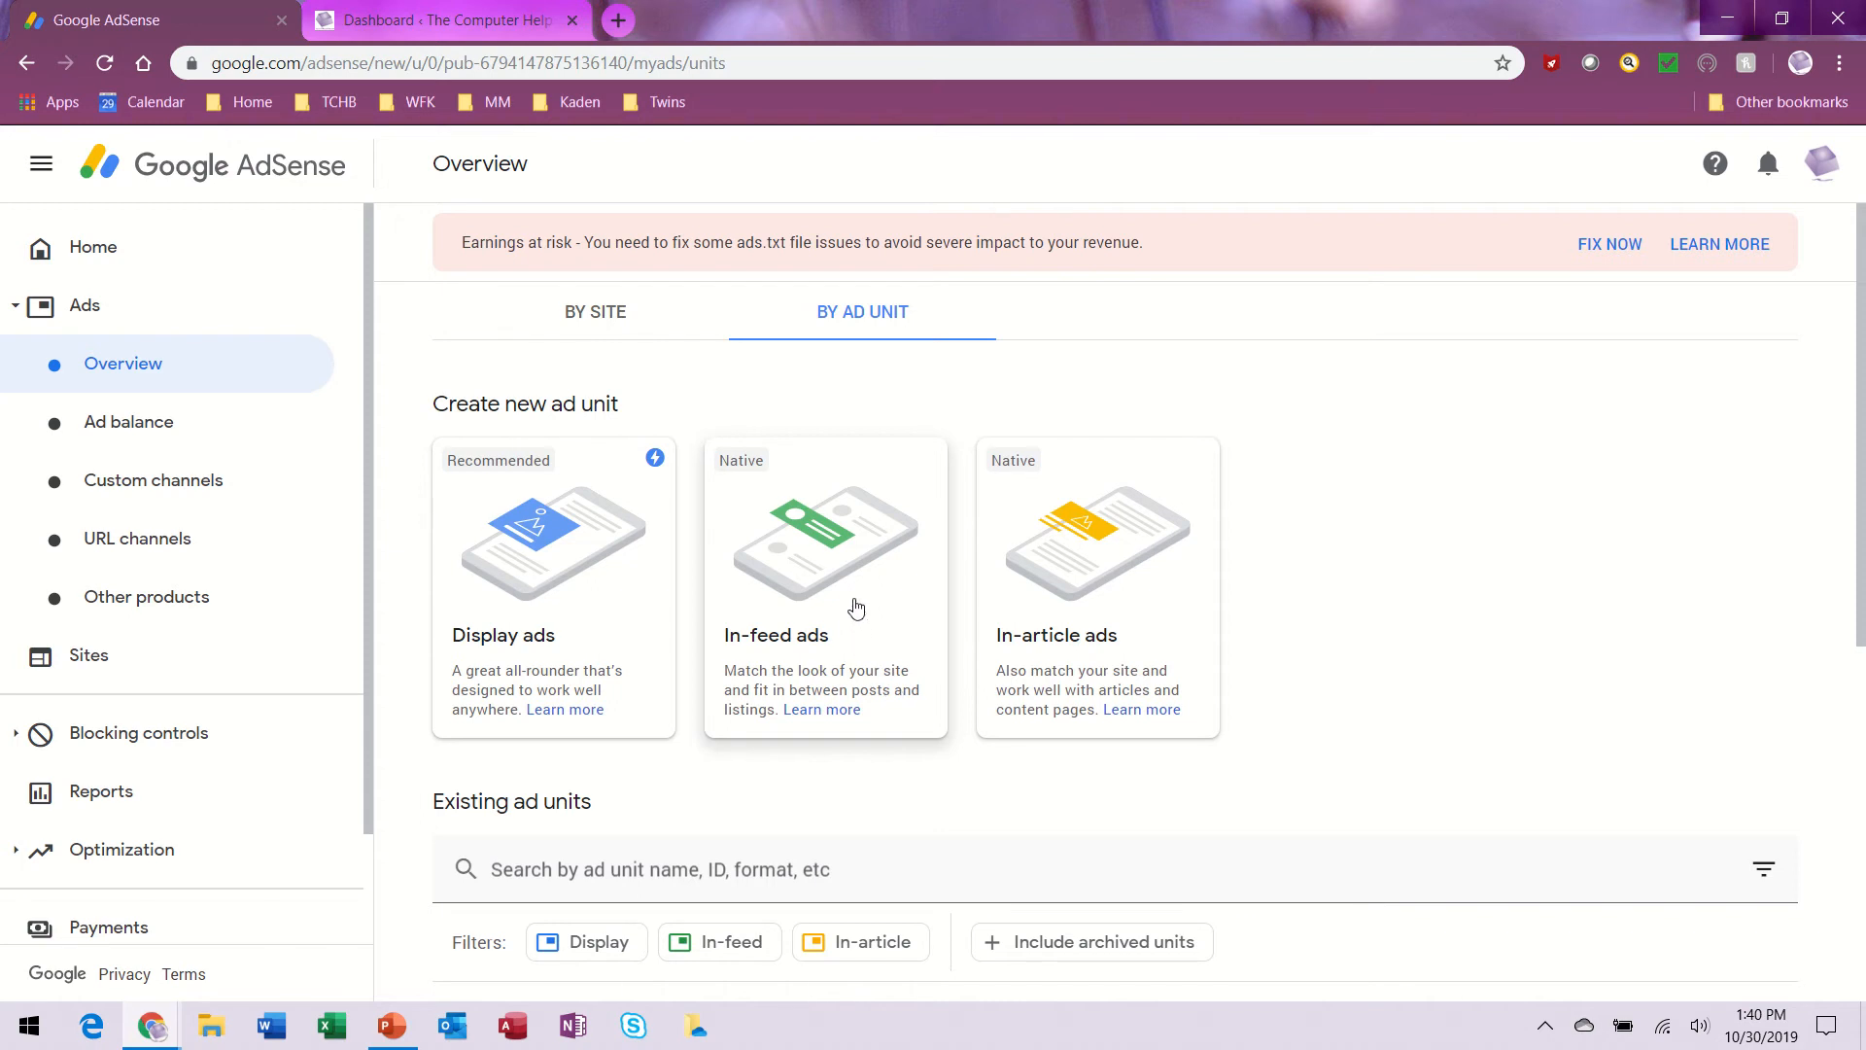
Start a new In-feed ad unit and go through its introduction to the creation options.
{"action": "left_click", "coordinate": [856, 606]}
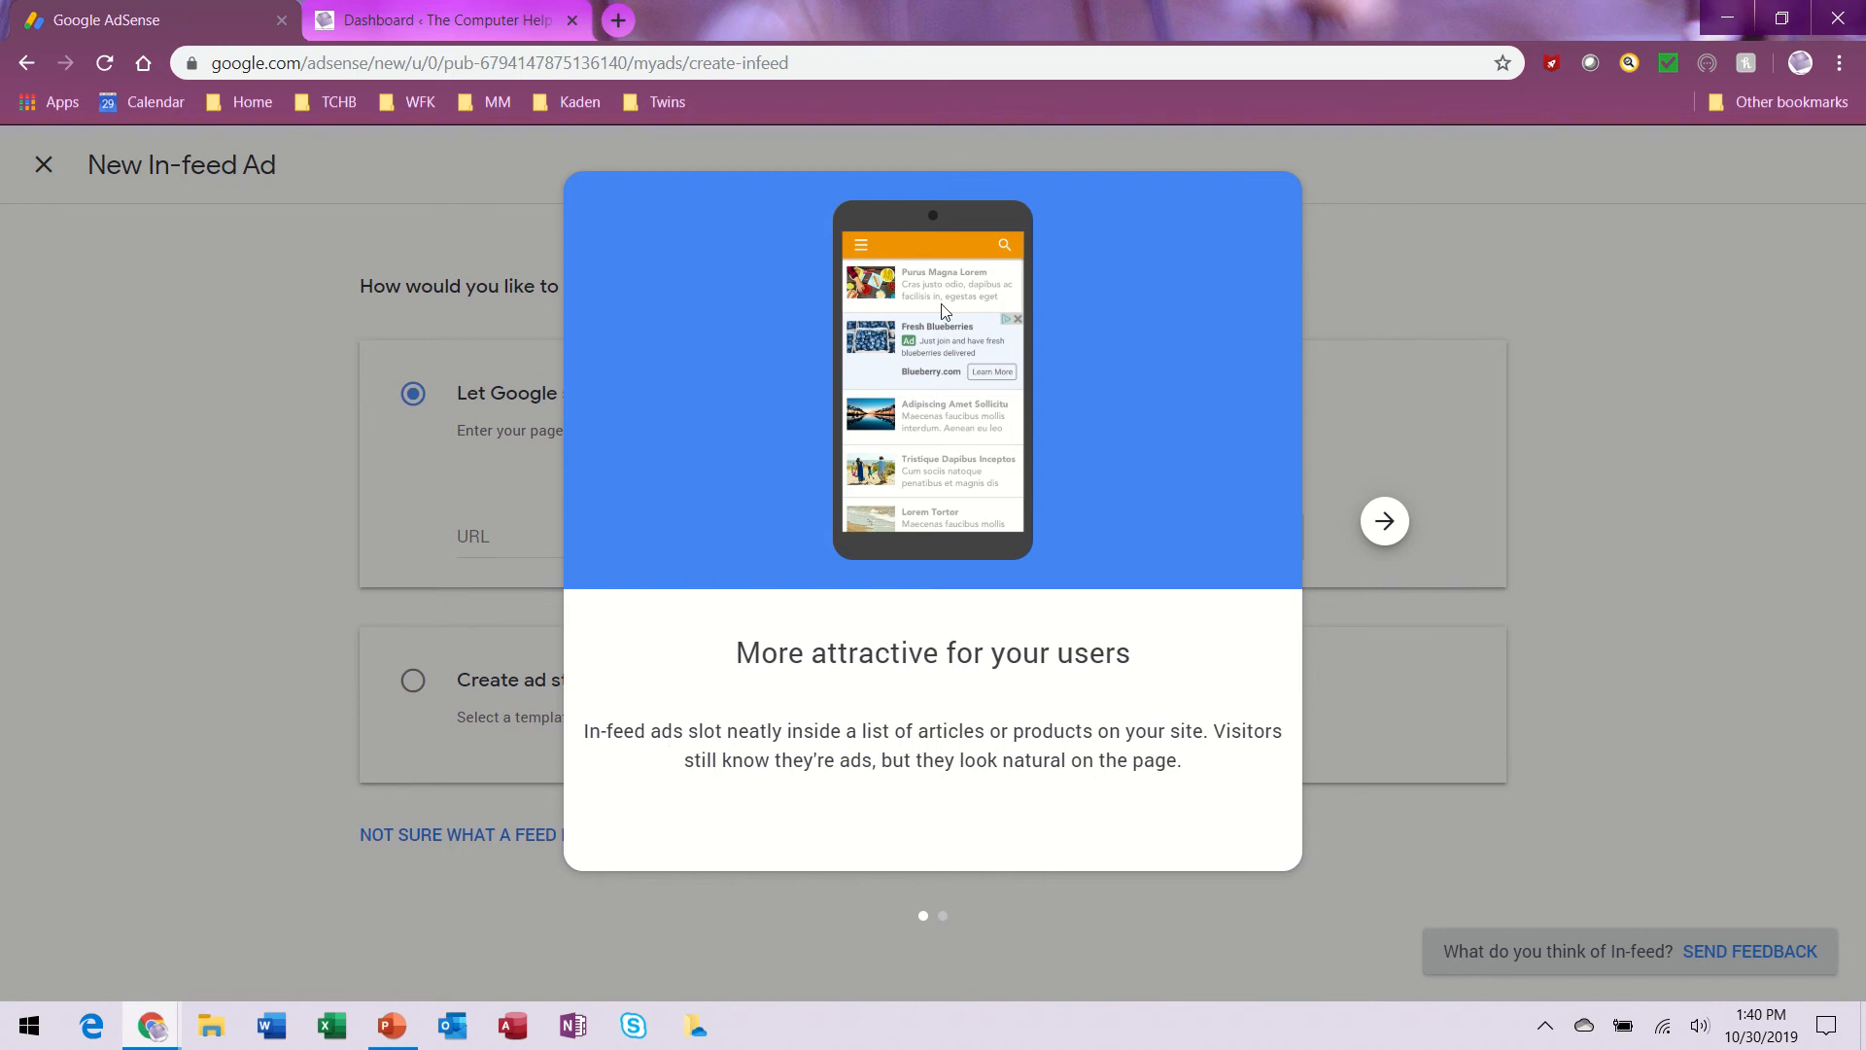
{"action": "left_click", "coordinate": [1383, 523]}
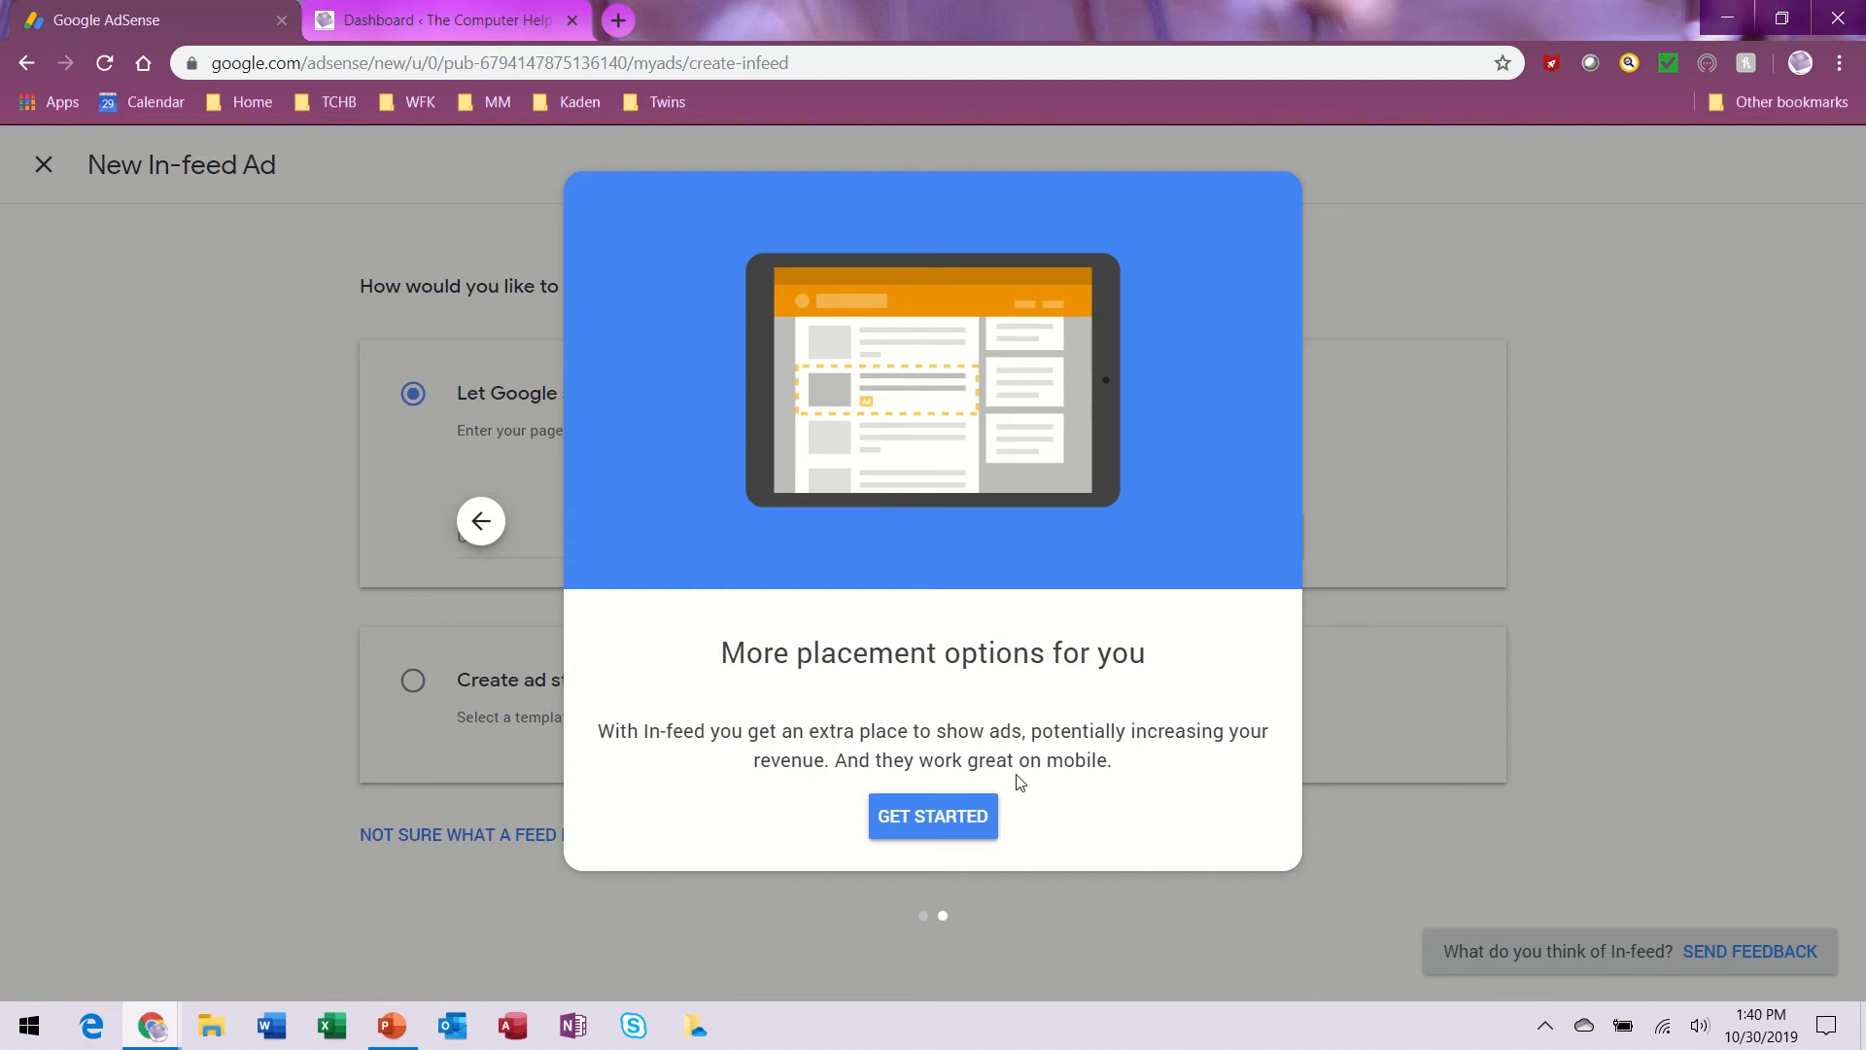
{"action": "left_click", "coordinate": [953, 822]}
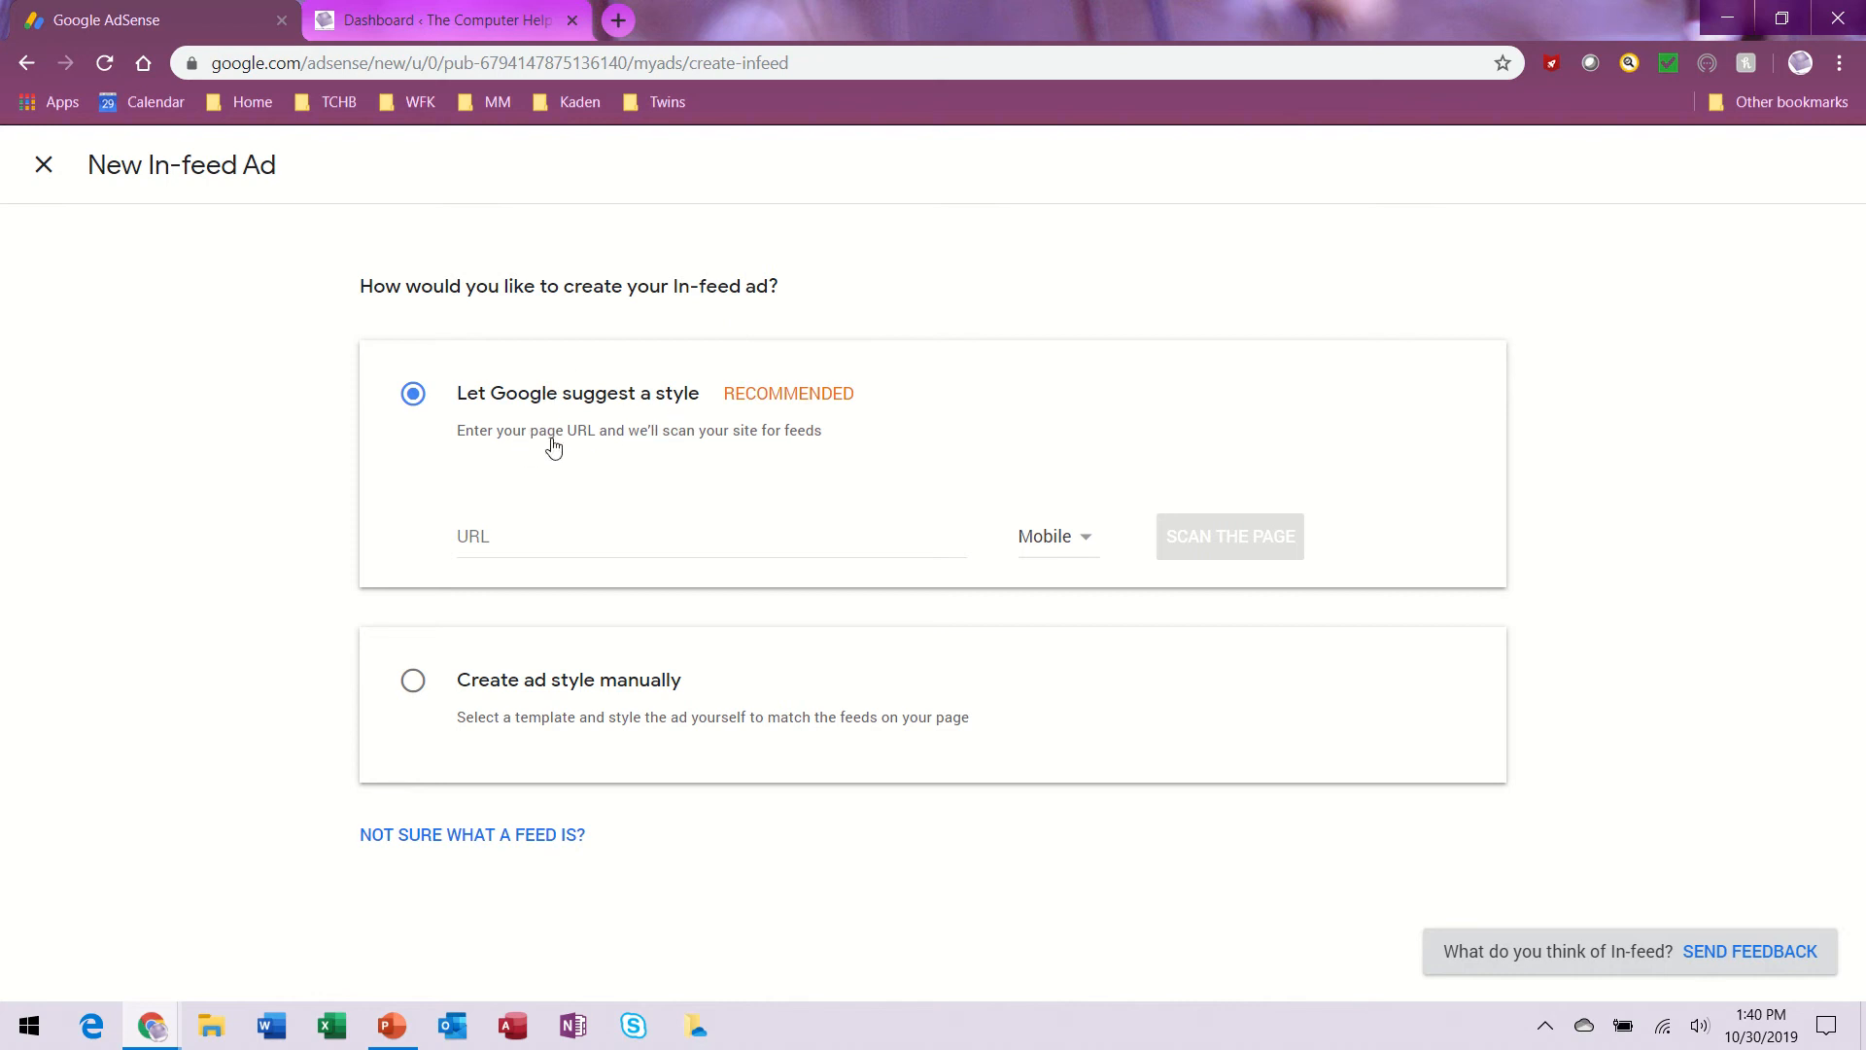
{"action": "left_click", "coordinate": [570, 554]}
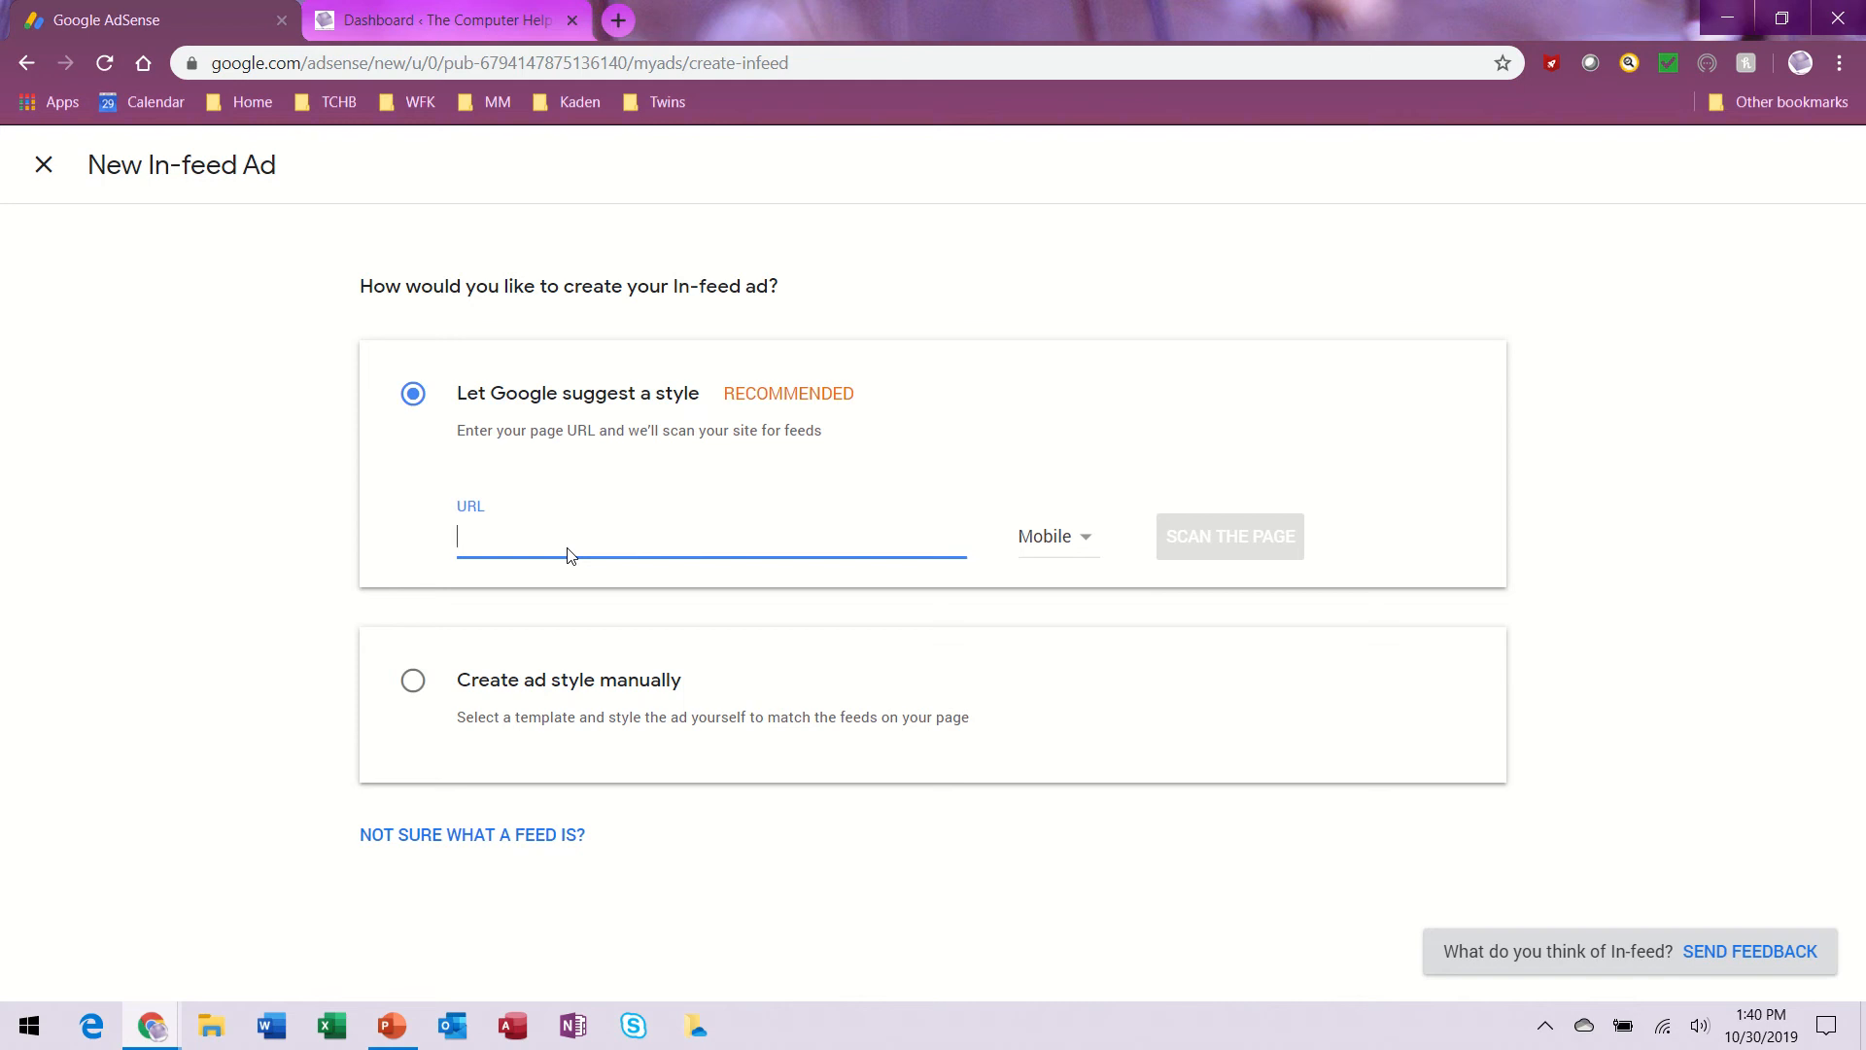
{"action": "type", "text": "www.t"}
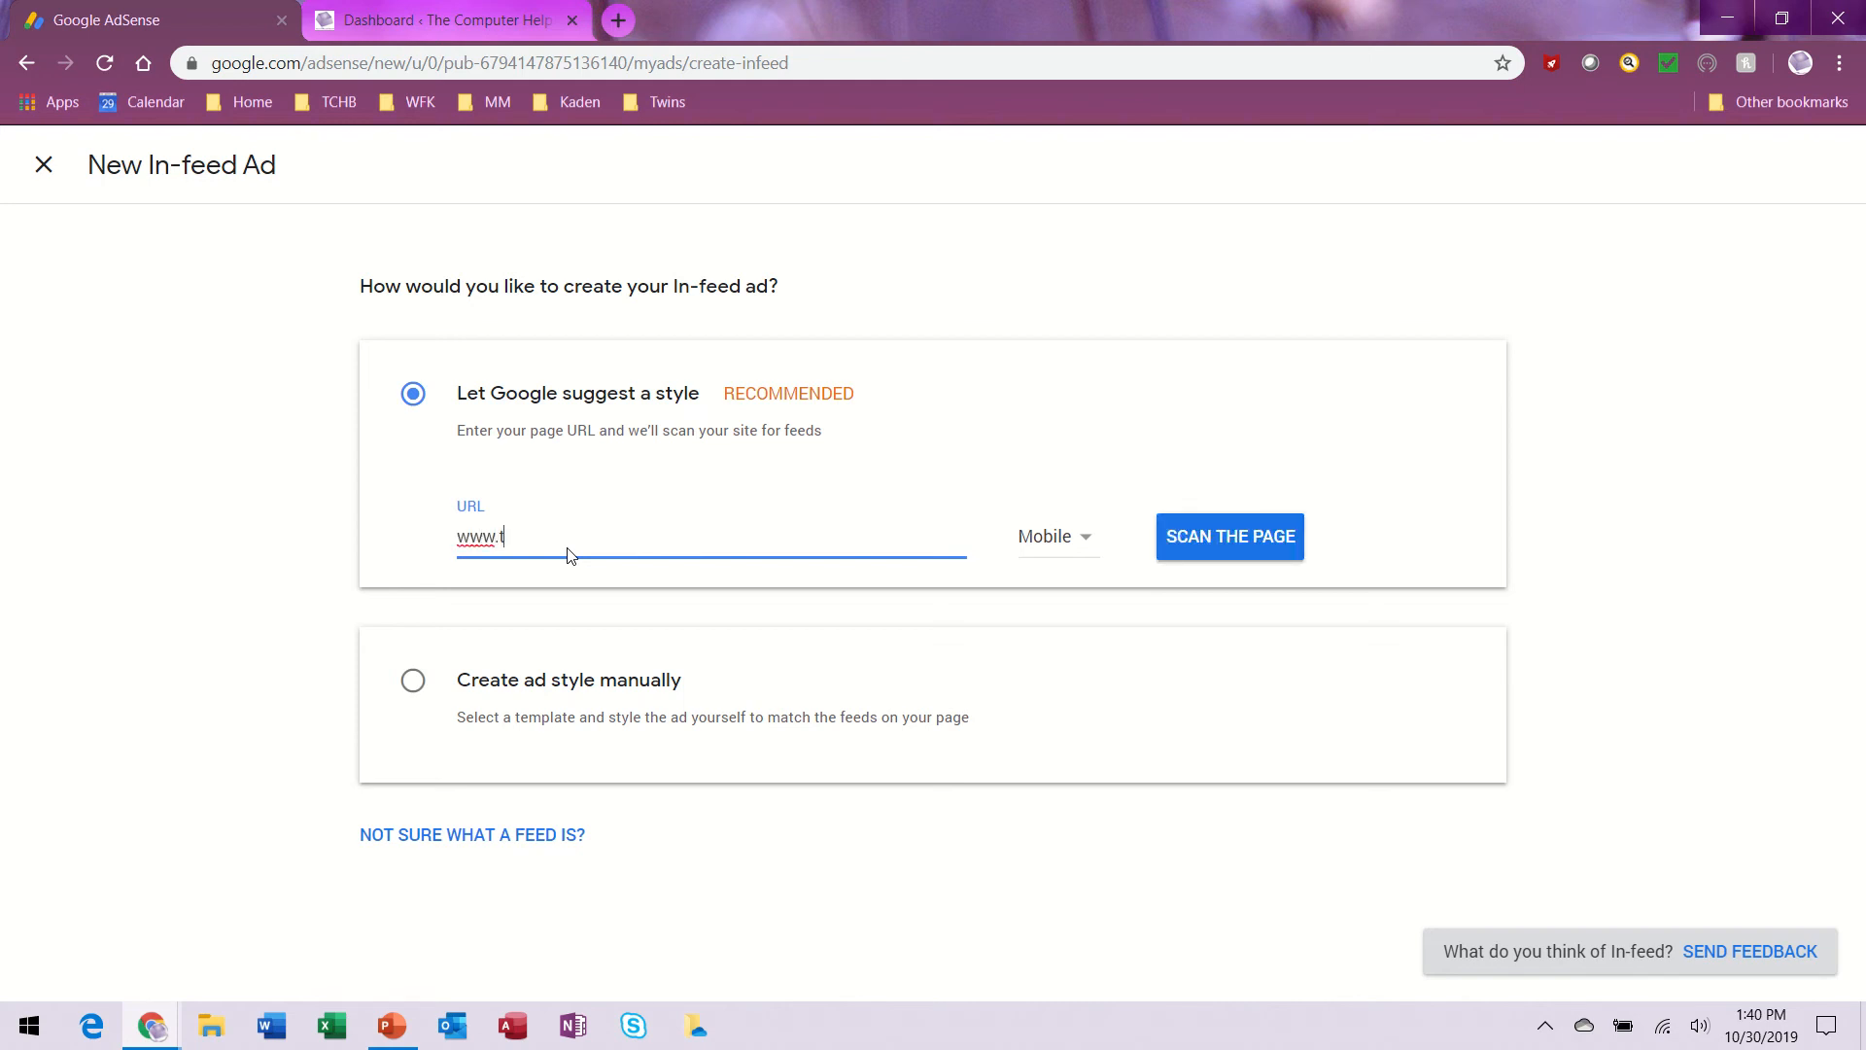
{"action": "type", "text": "hecomputerhelpbutton.co"}
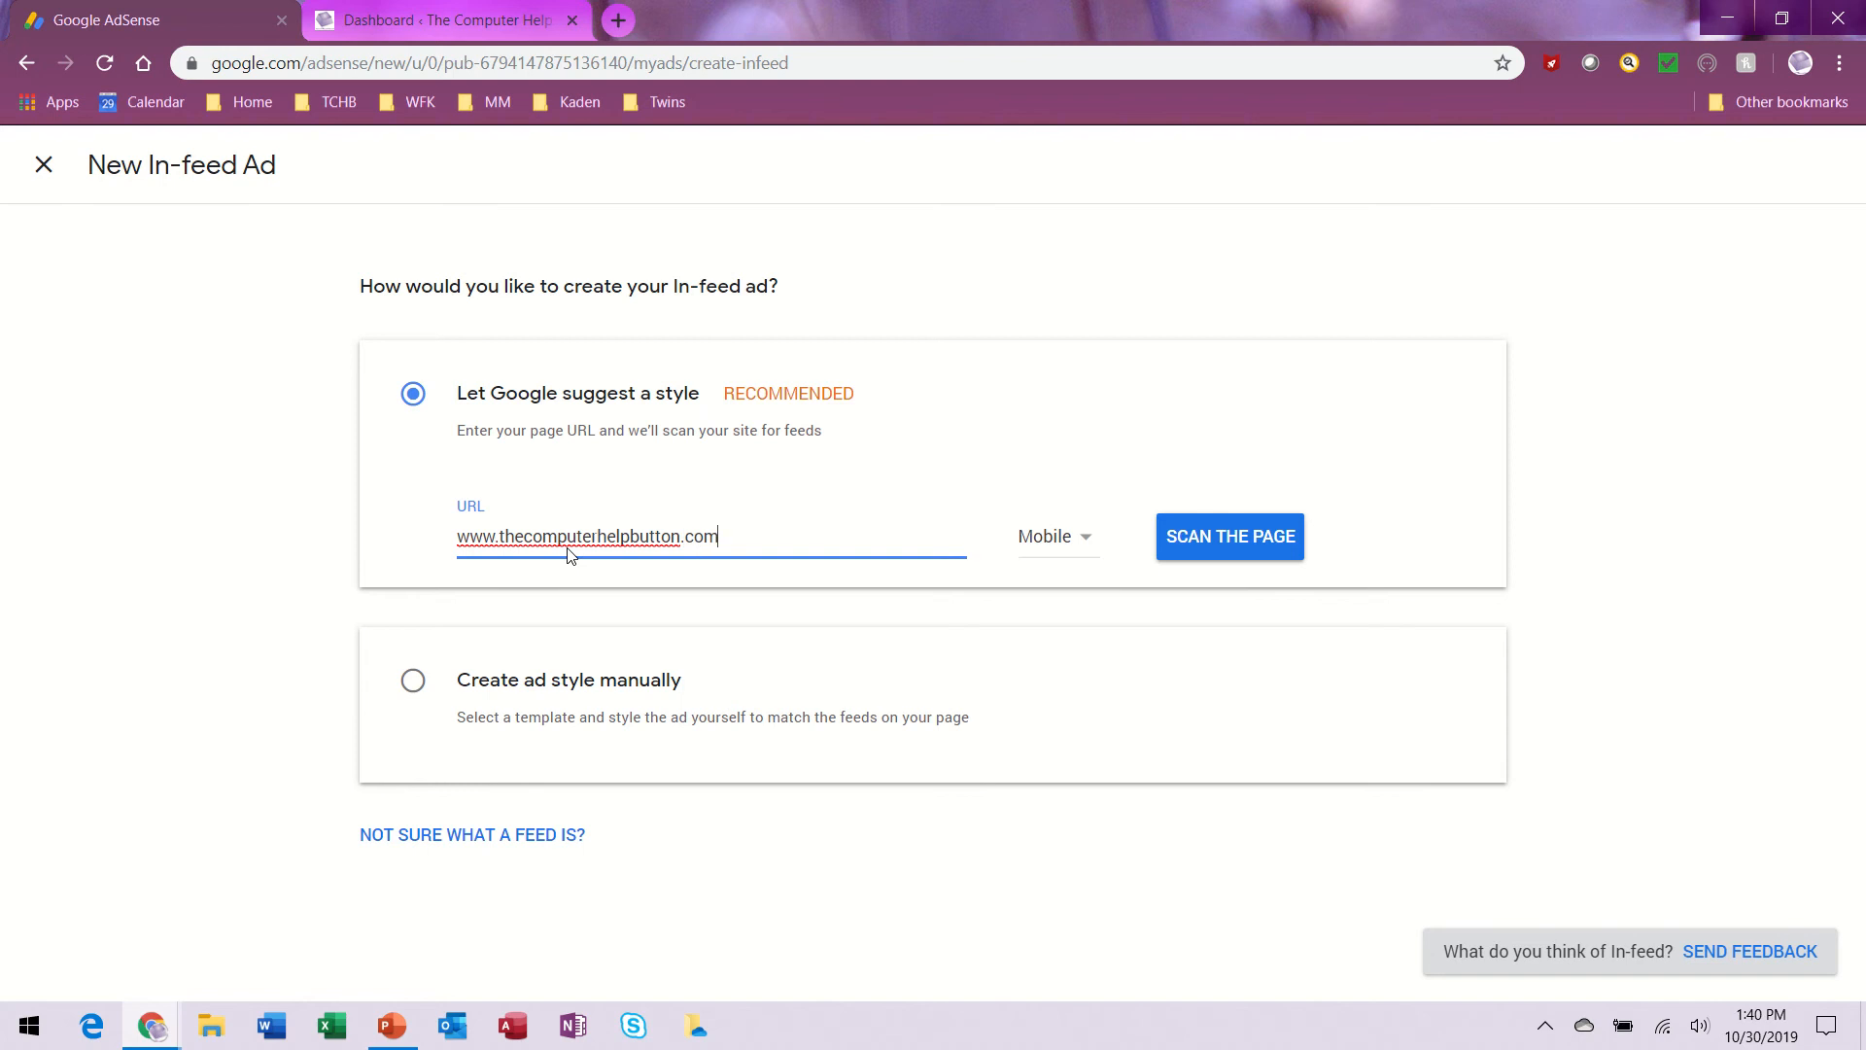
{"action": "type", "text": "m"}
{"action": "key", "text": "Return"}
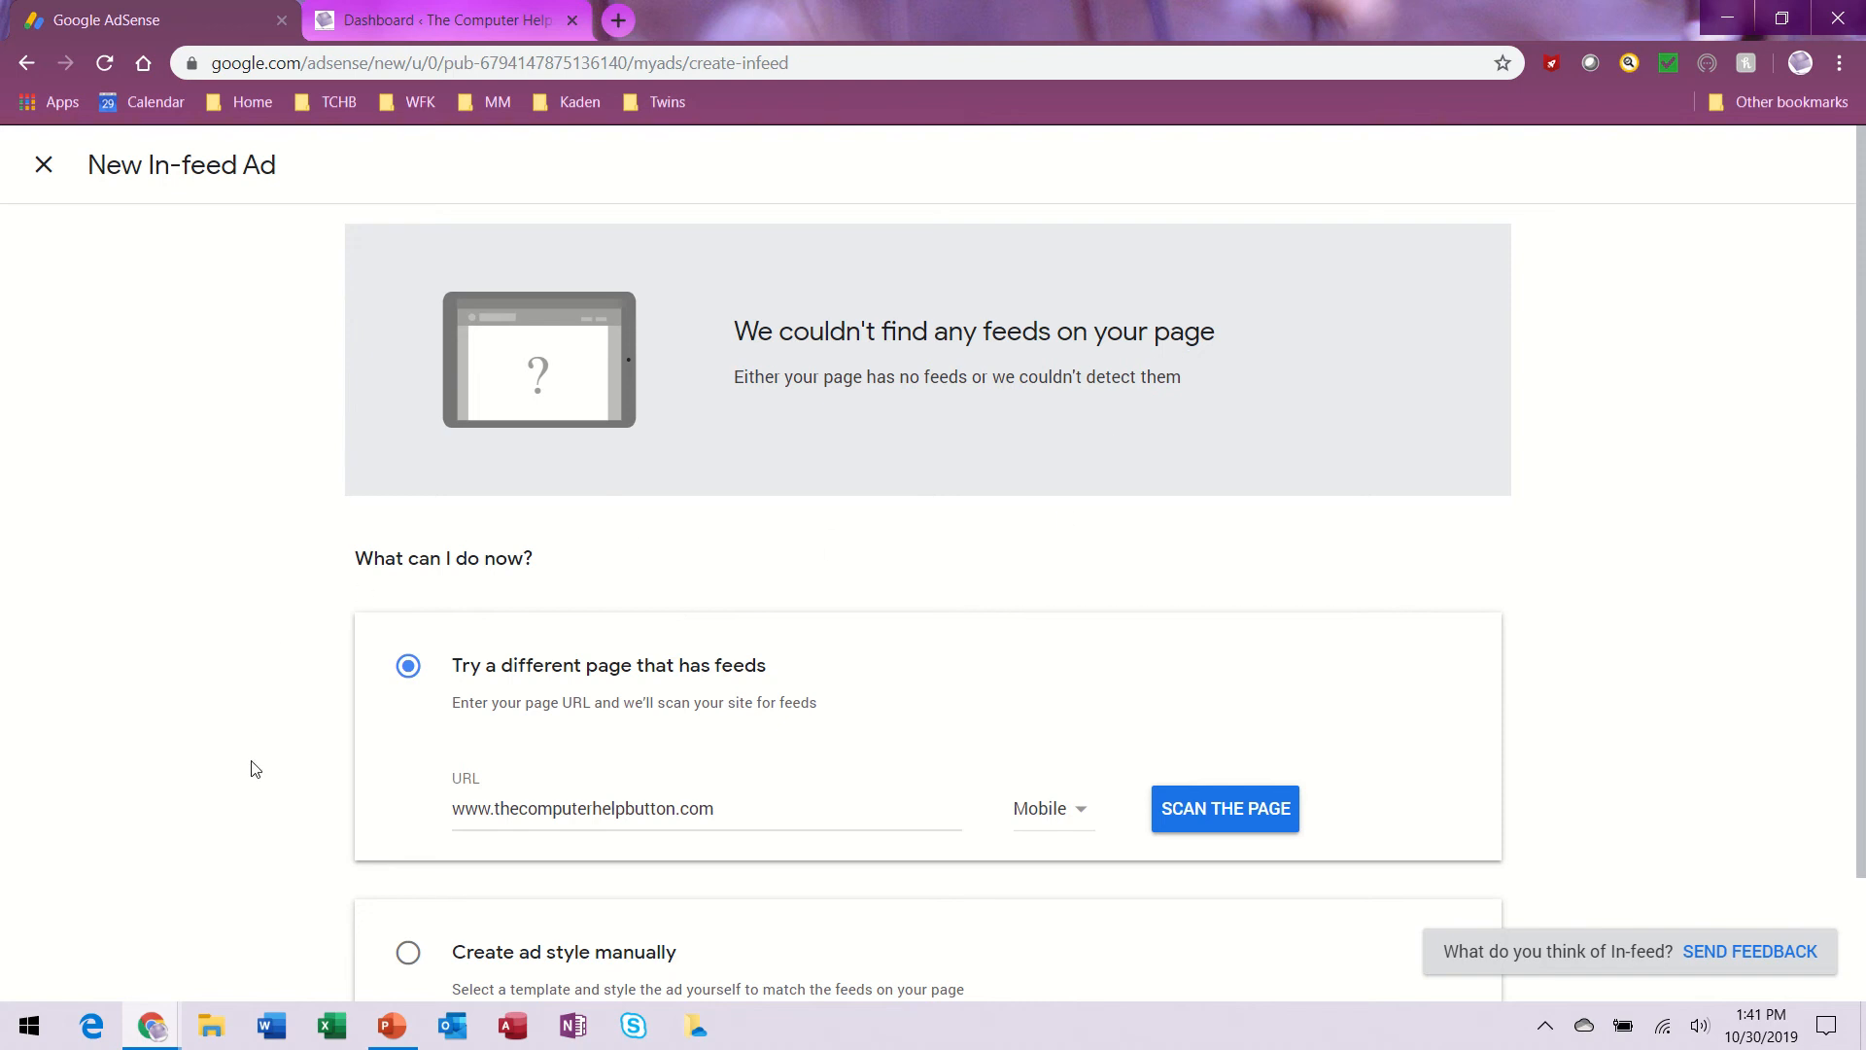
Review the options offered after the feed scan, including the device choice for scanning a page.
{"action": "scroll", "coordinate": [848, 840], "scroll_direction": "down", "scroll_amount": 1}
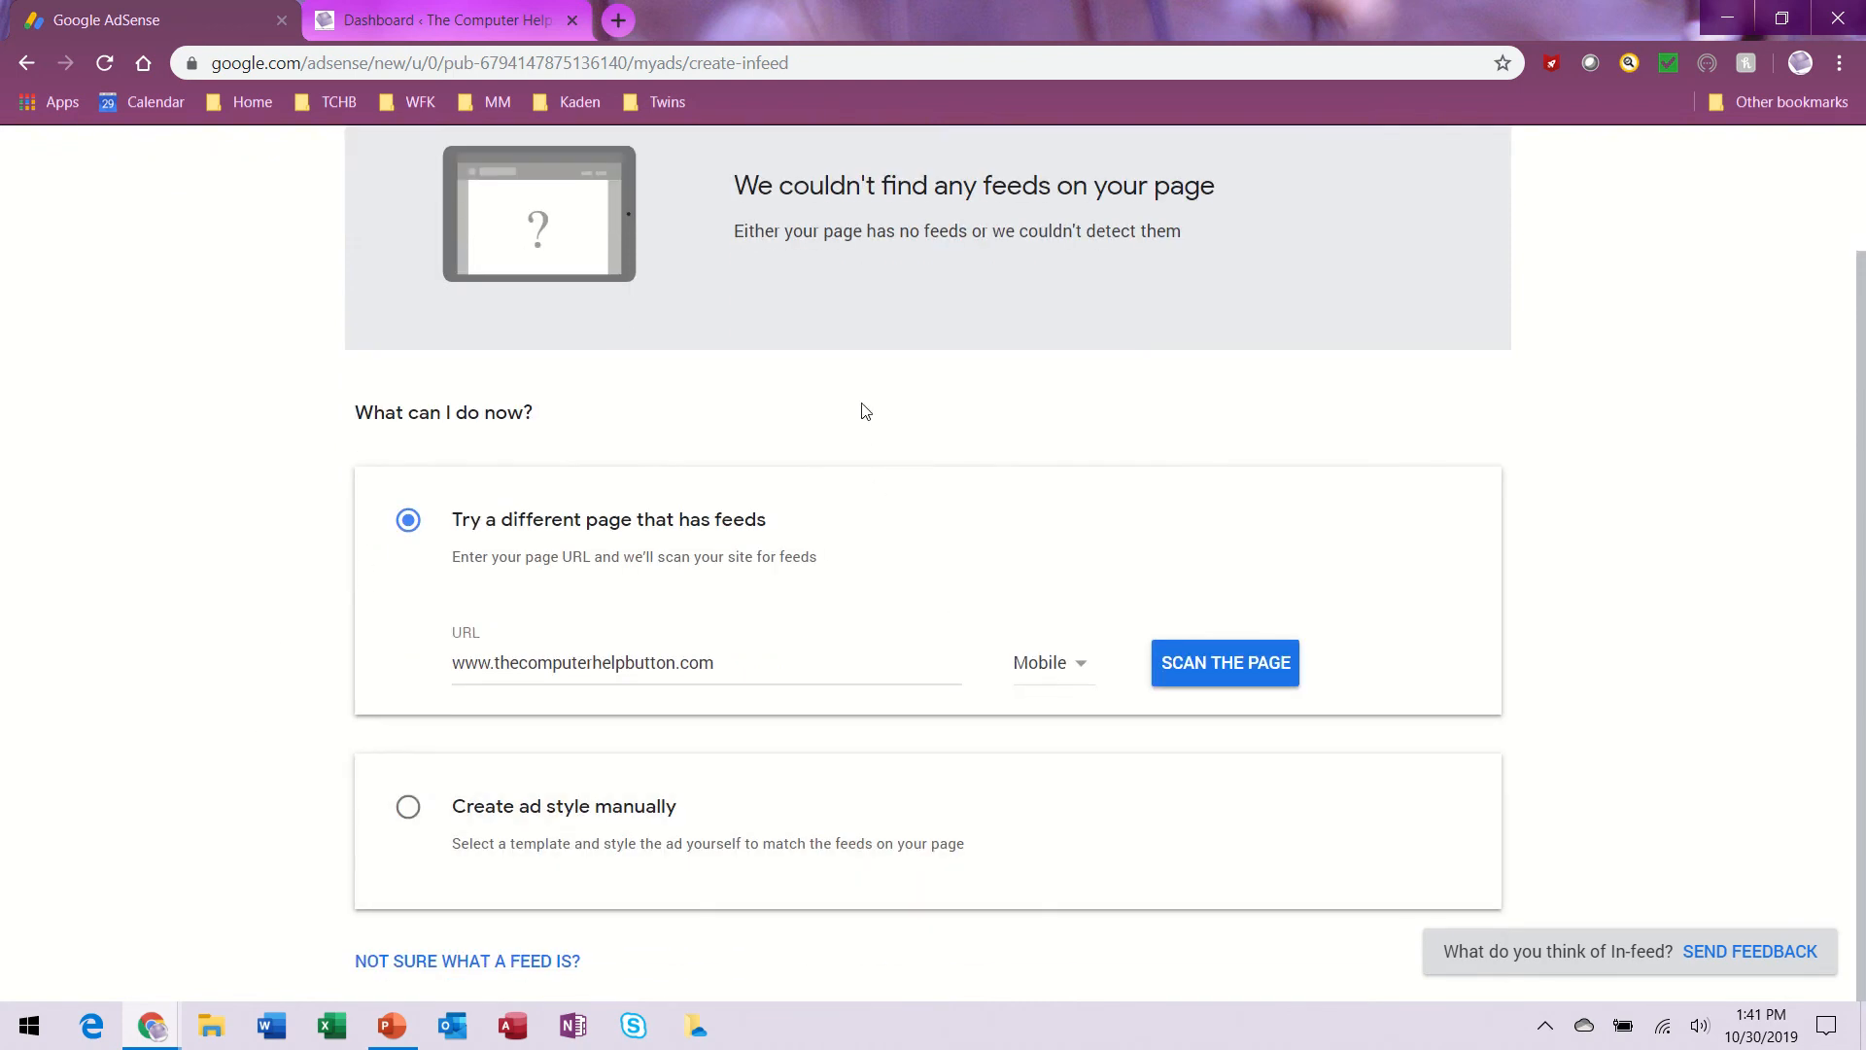
{"action": "scroll", "coordinate": [865, 408], "scroll_direction": "up", "scroll_amount": 1}
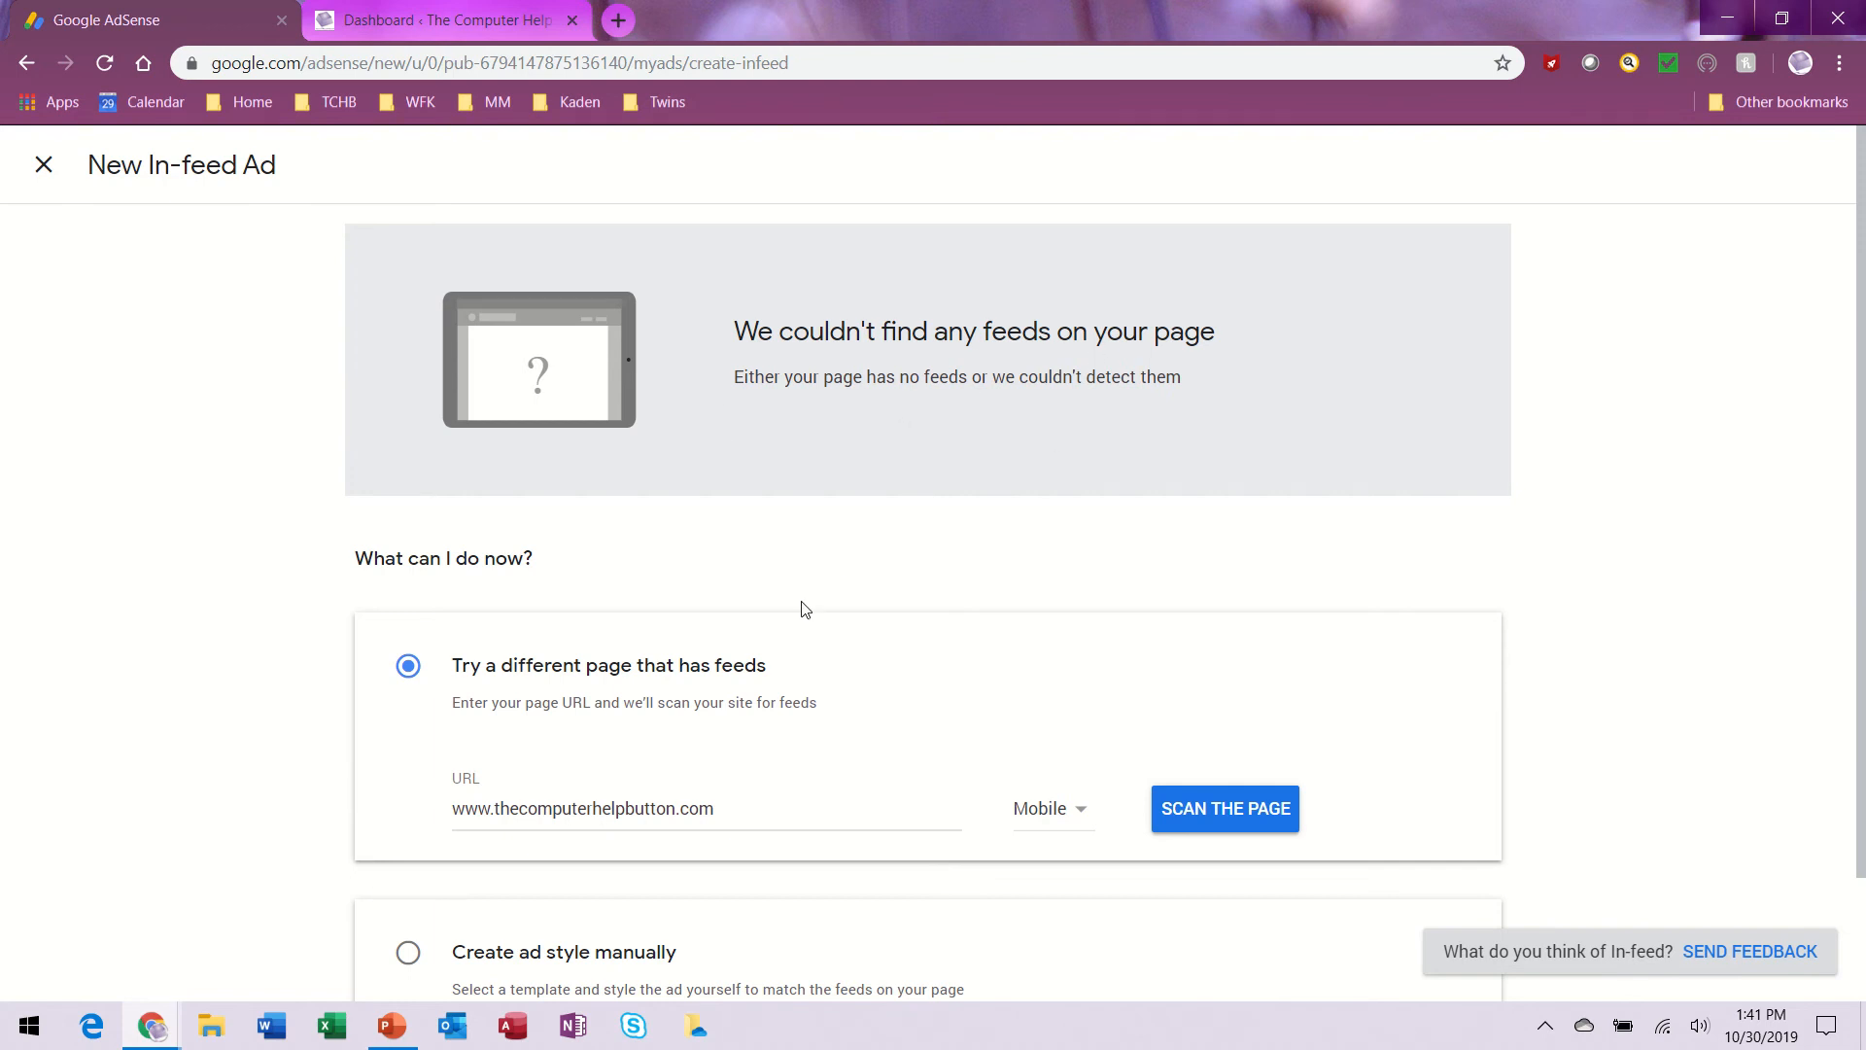
{"action": "scroll", "coordinate": [807, 614], "scroll_direction": "down", "scroll_amount": 1}
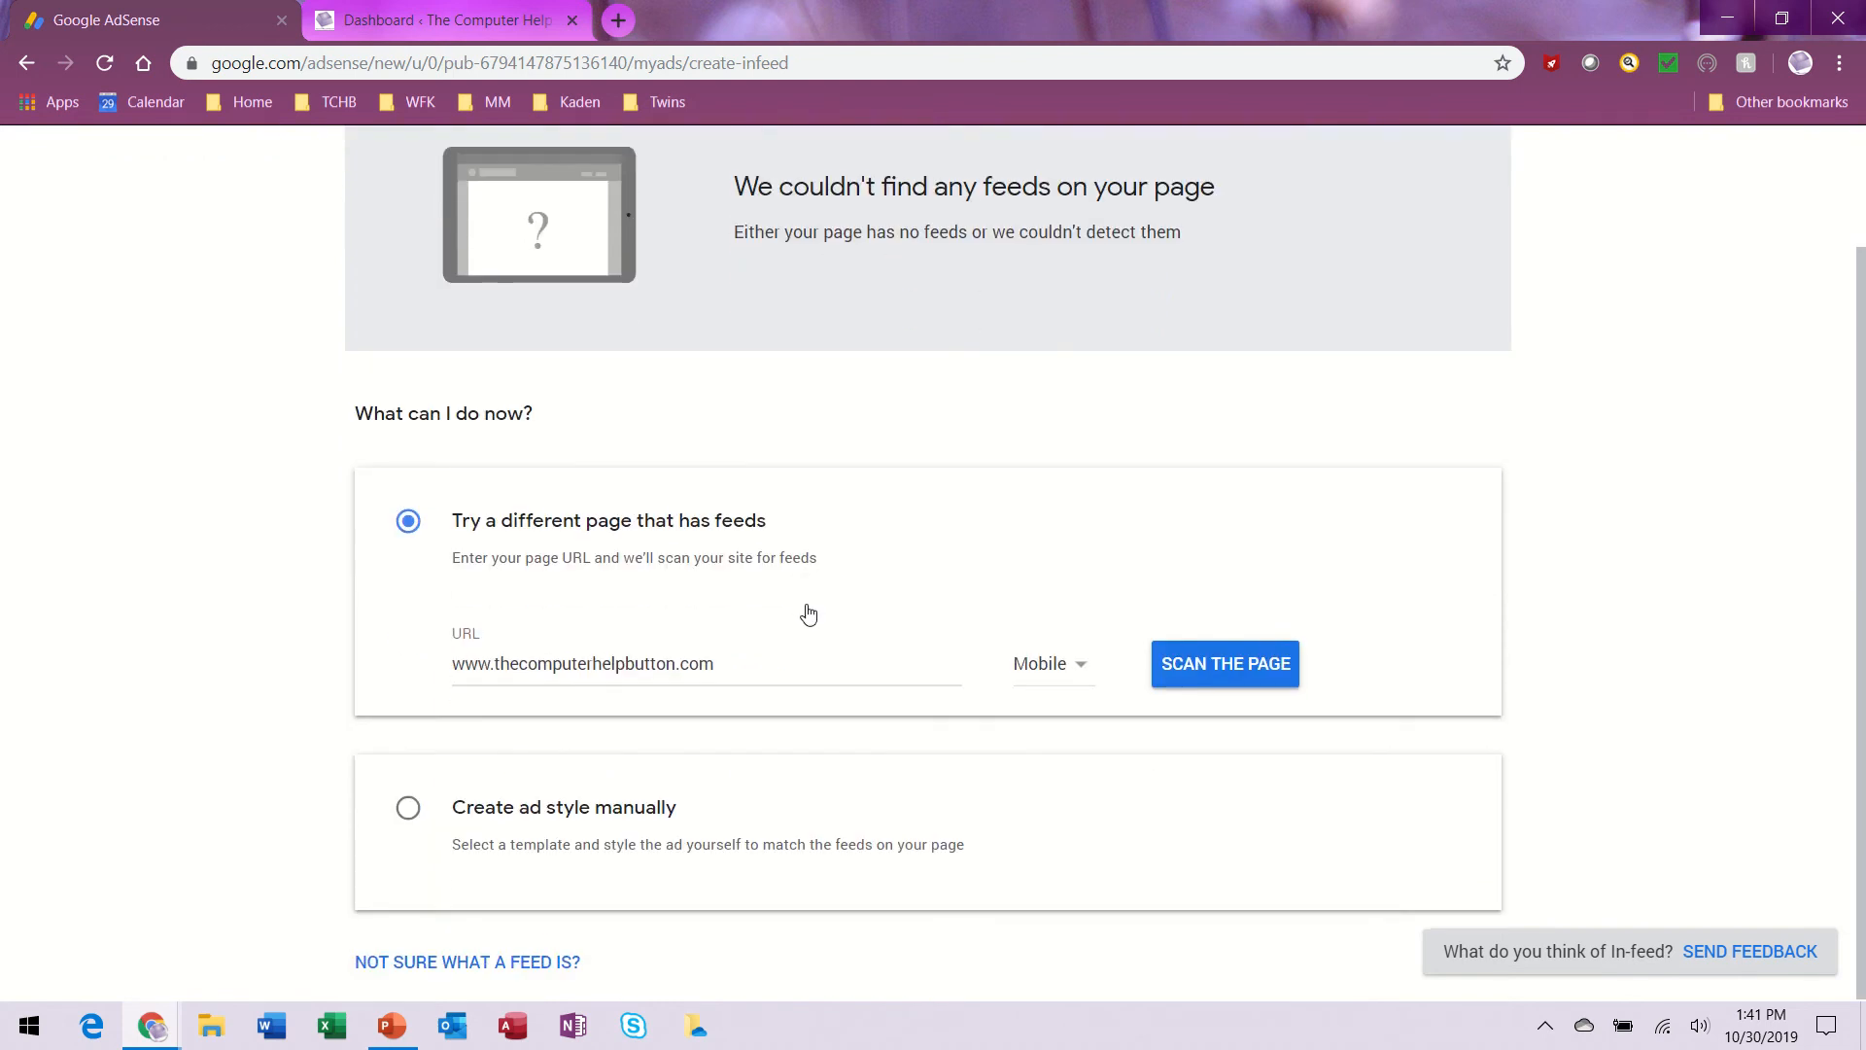
{"action": "left_click", "coordinate": [1045, 669]}
{"action": "left_click", "coordinate": [1302, 575]}
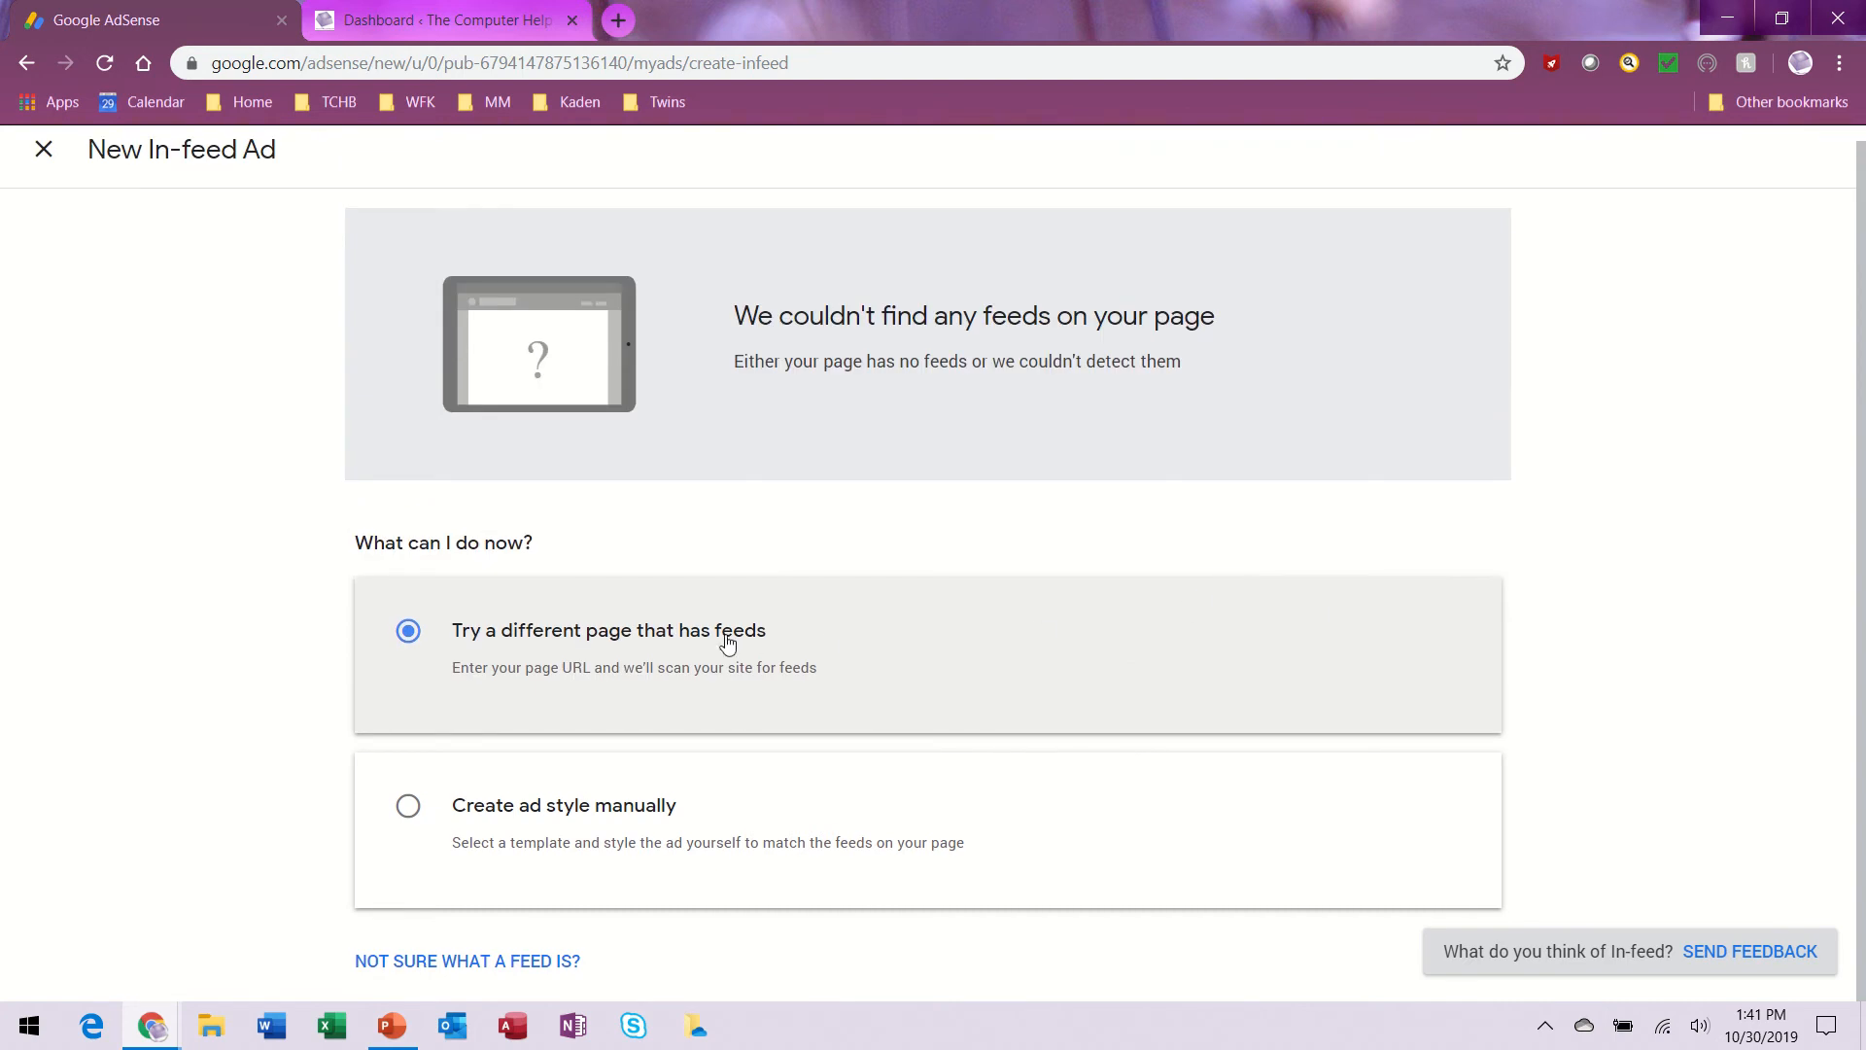
Leave the New In-feed Ad setup without scanning another page and return to the ad unit overview.
{"action": "left_click", "coordinate": [768, 686]}
{"action": "left_click", "coordinate": [1176, 667]}
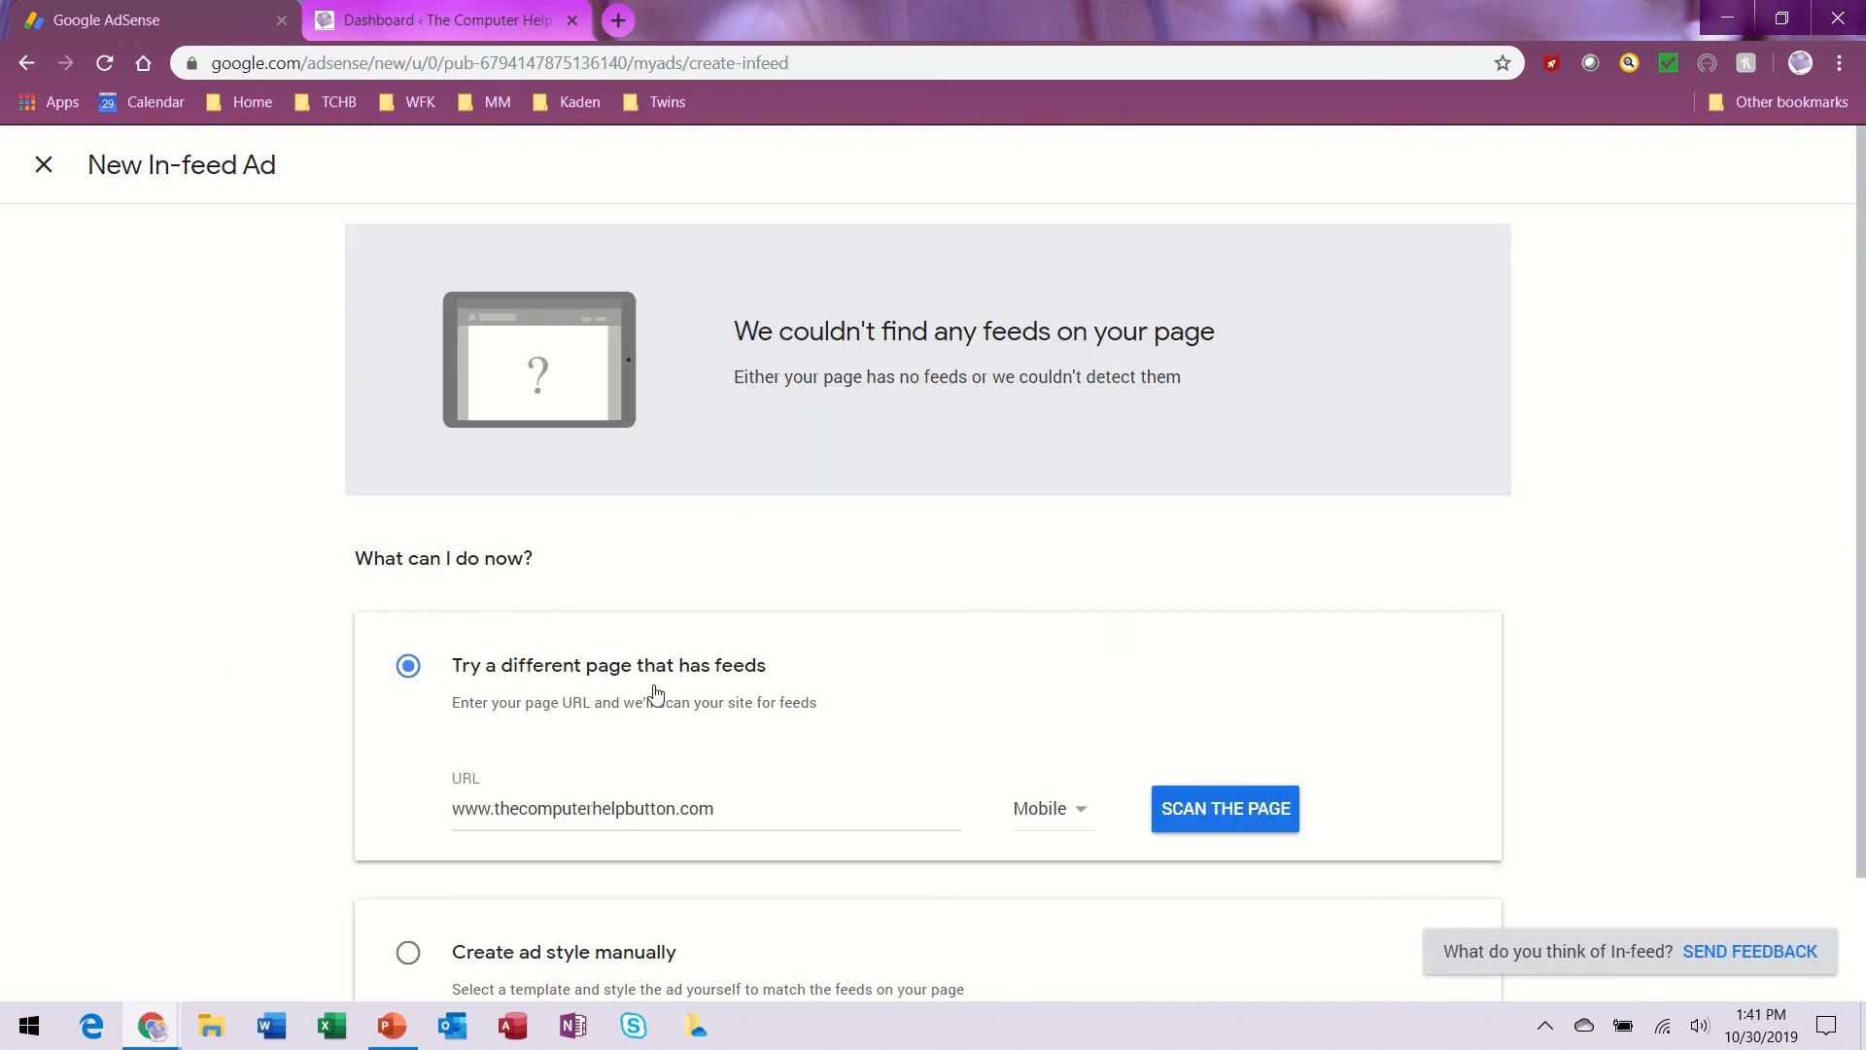
{"action": "scroll", "coordinate": [671, 714], "scroll_direction": "down", "scroll_amount": 1}
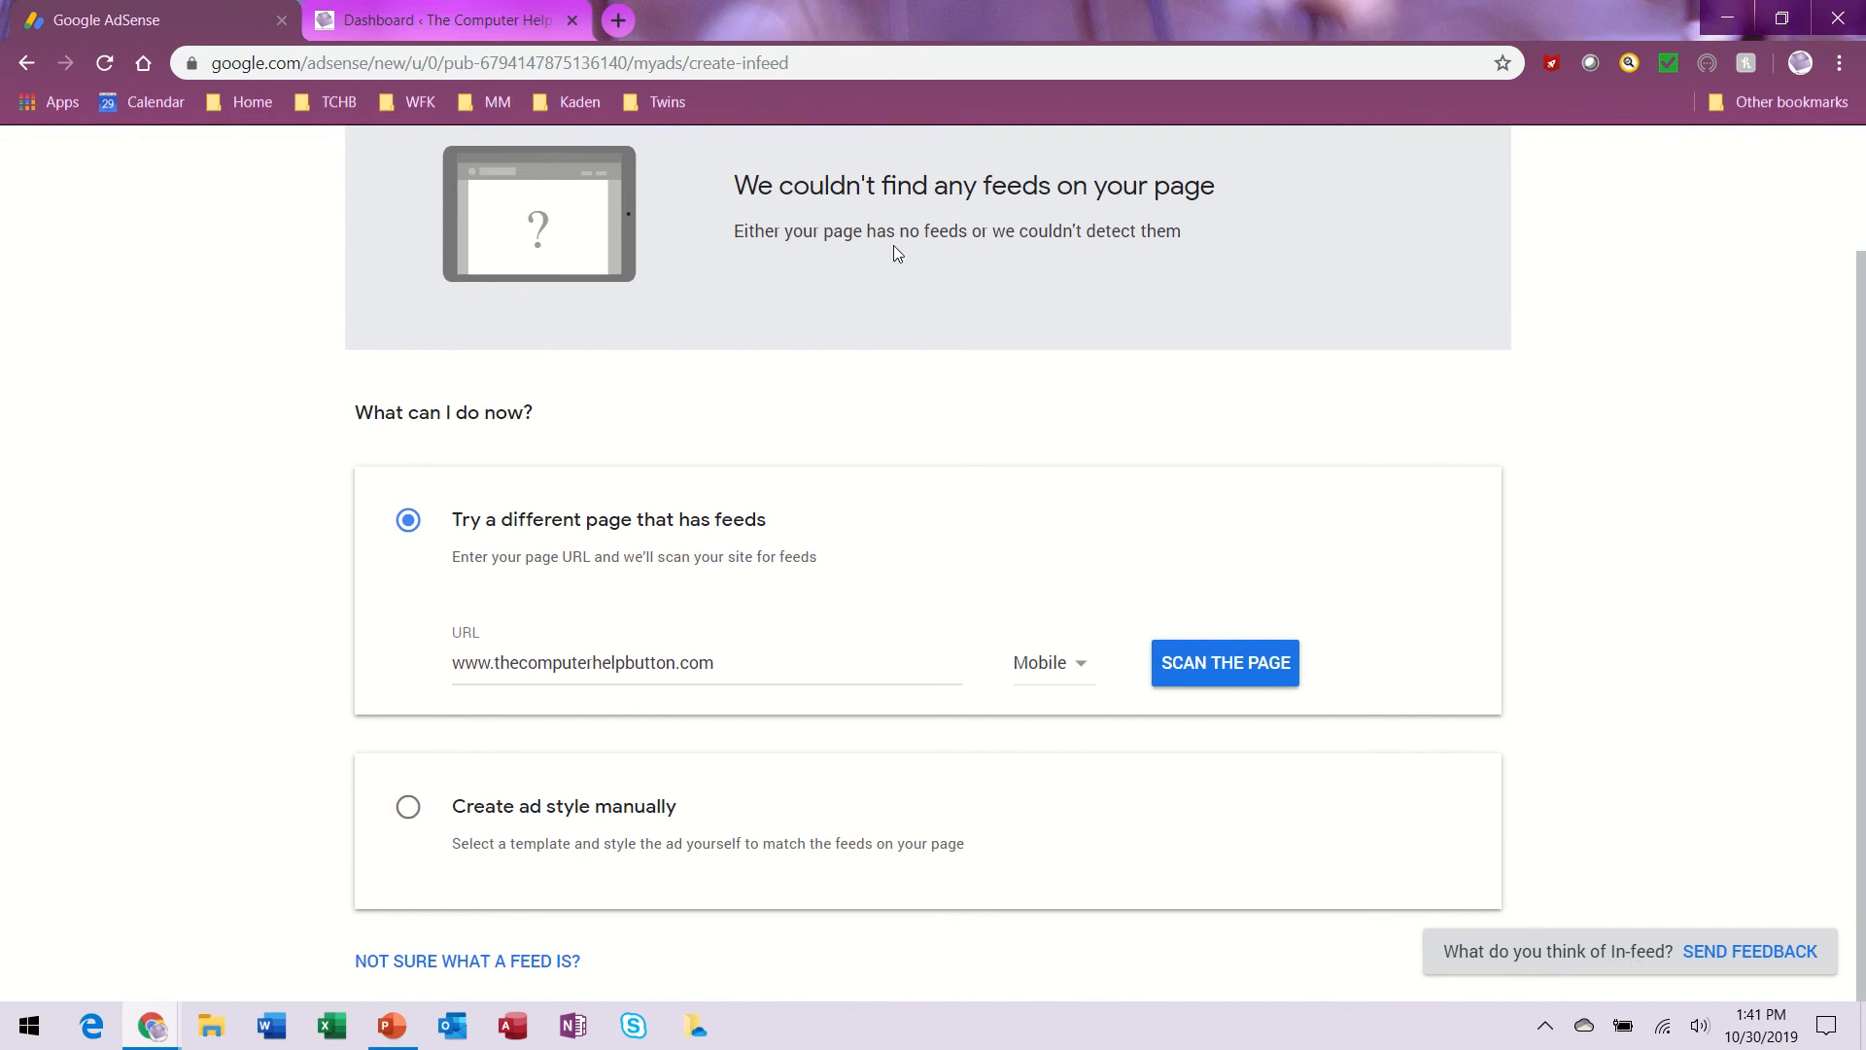
{"action": "scroll", "coordinate": [568, 291], "scroll_direction": "up", "scroll_amount": 1}
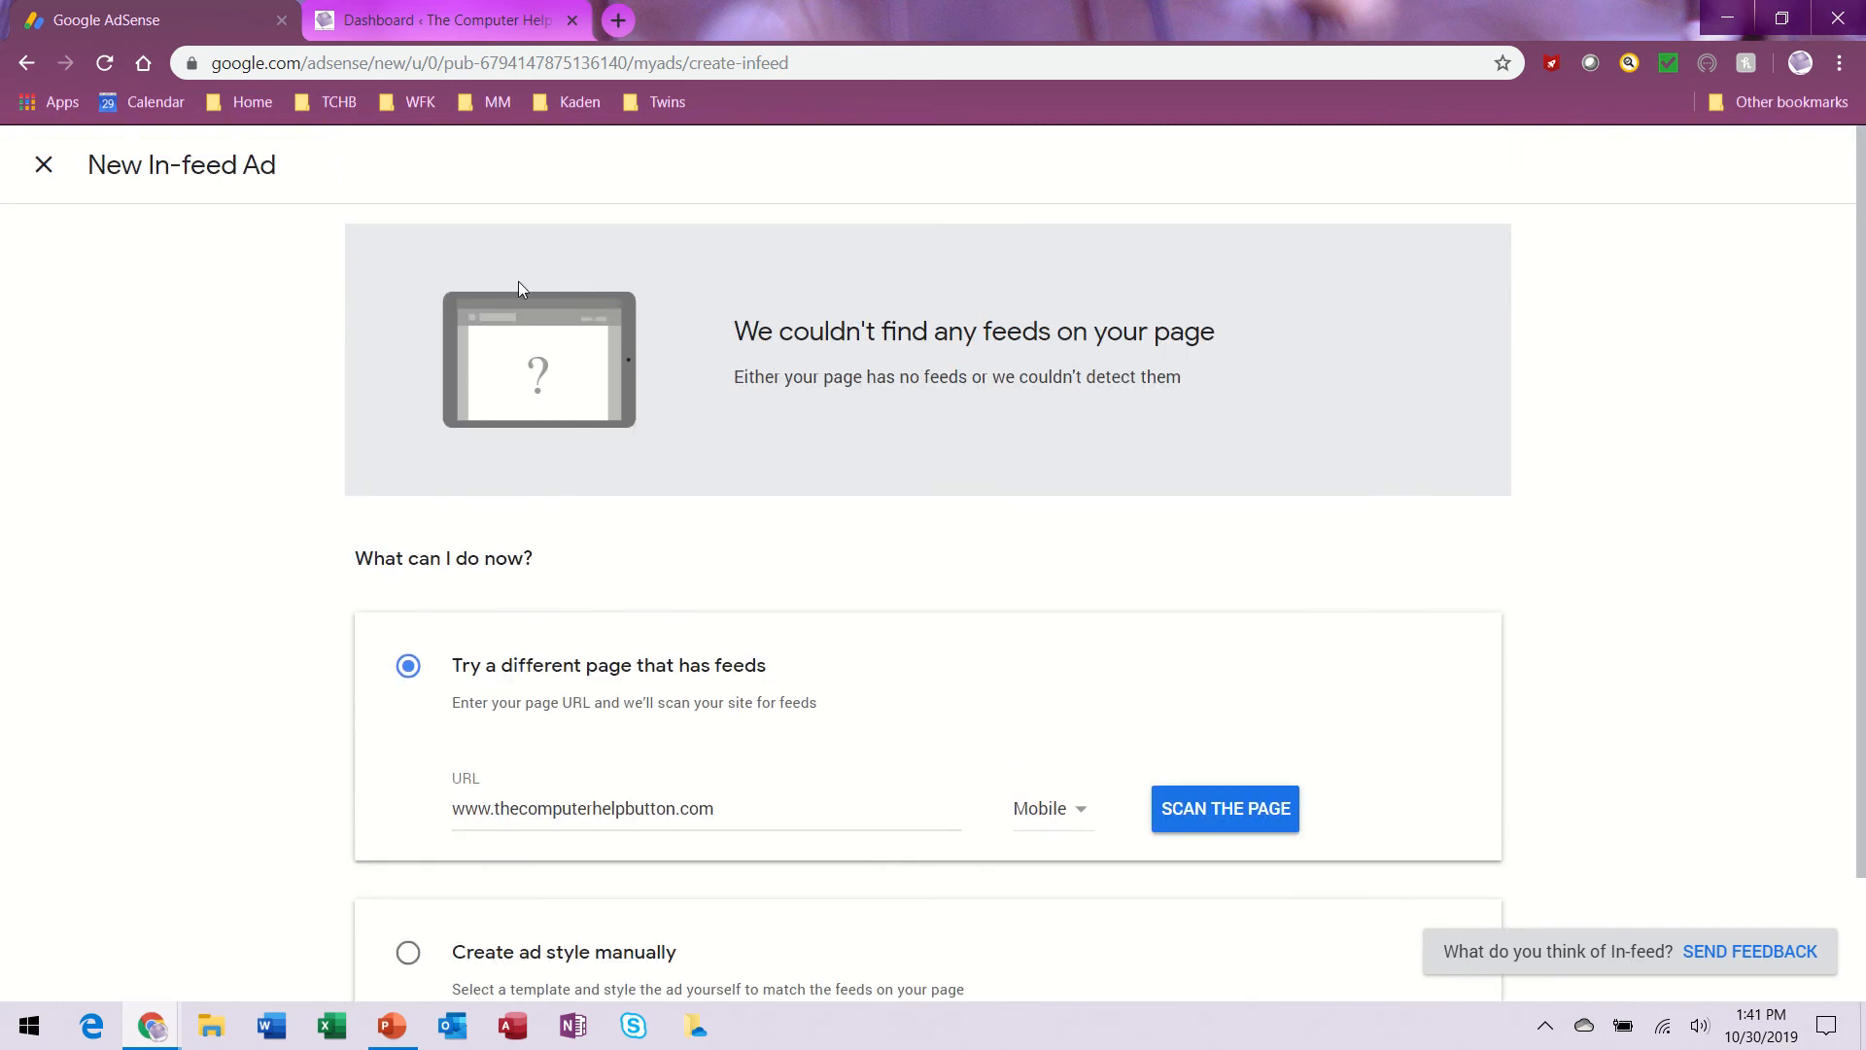
{"action": "left_click", "coordinate": [44, 165]}
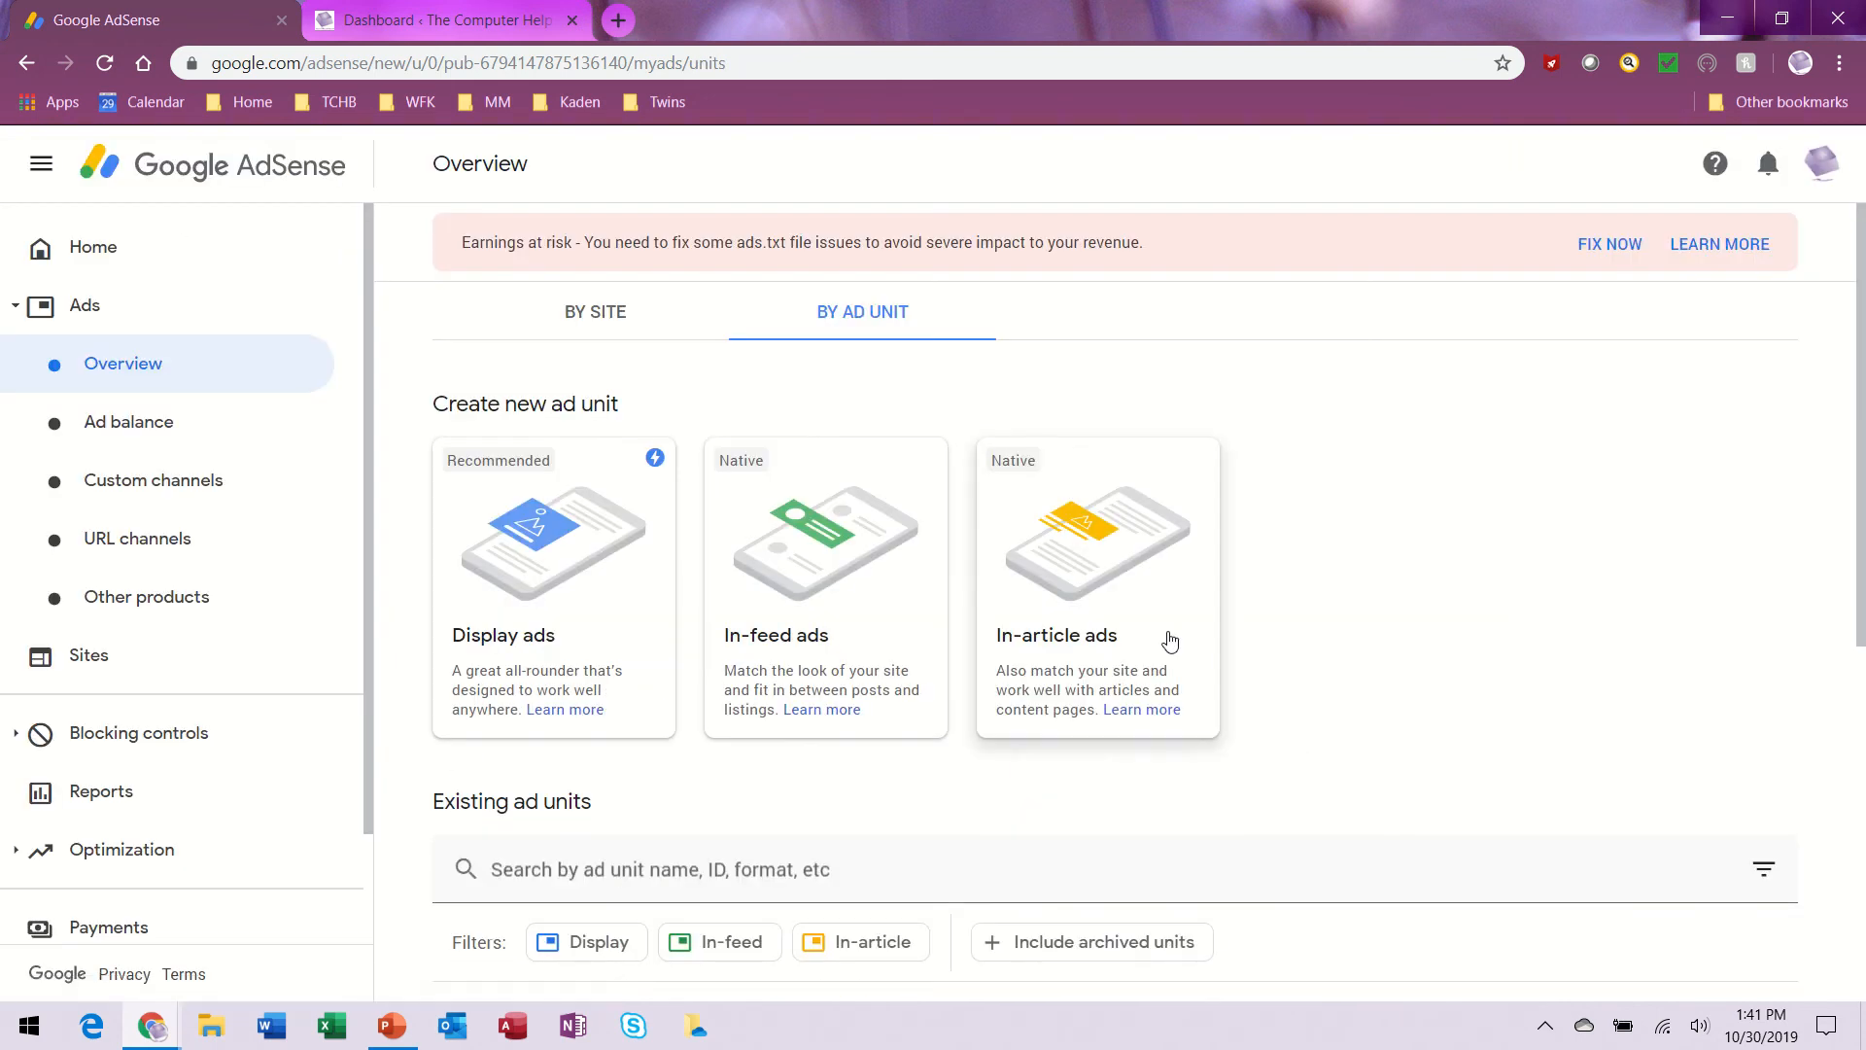
Start a new In-article ad unit, go past its introduction and name it "Ad 2 TCHB In-Article Ad".
{"action": "left_click", "coordinate": [1168, 604]}
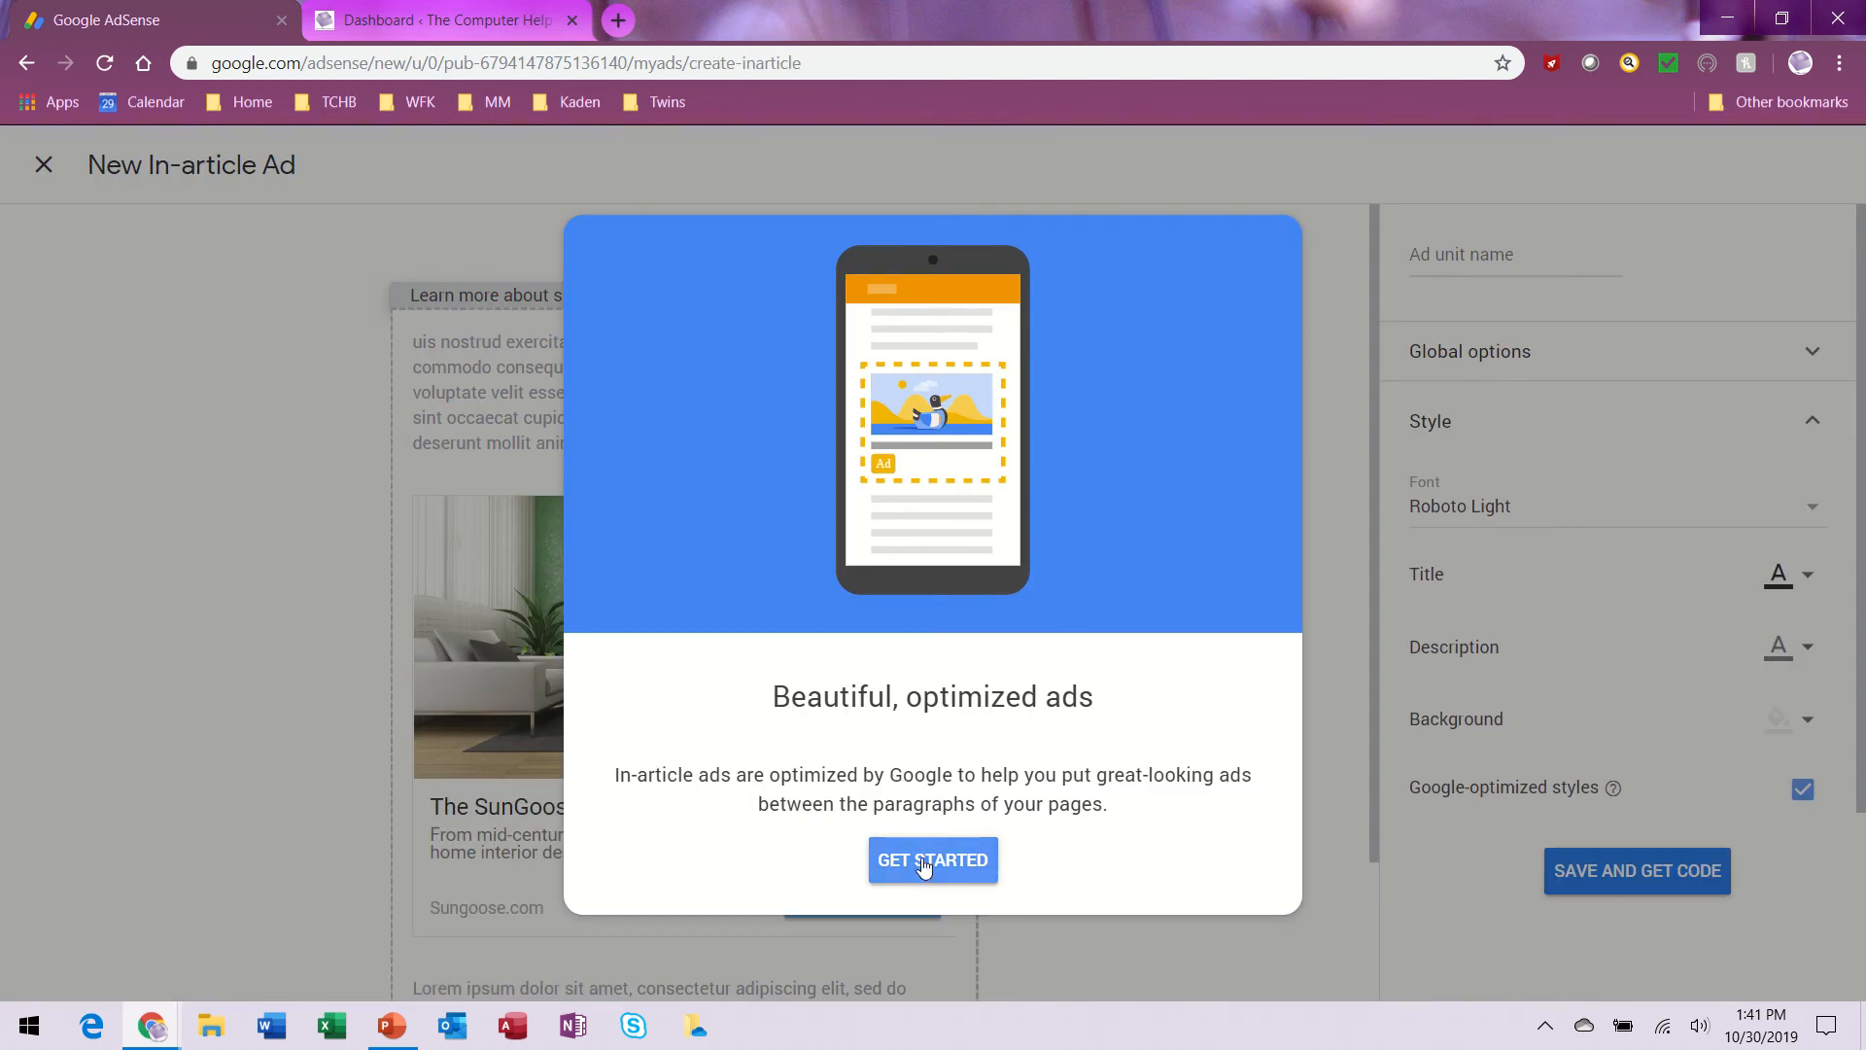
{"action": "left_click", "coordinate": [960, 876]}
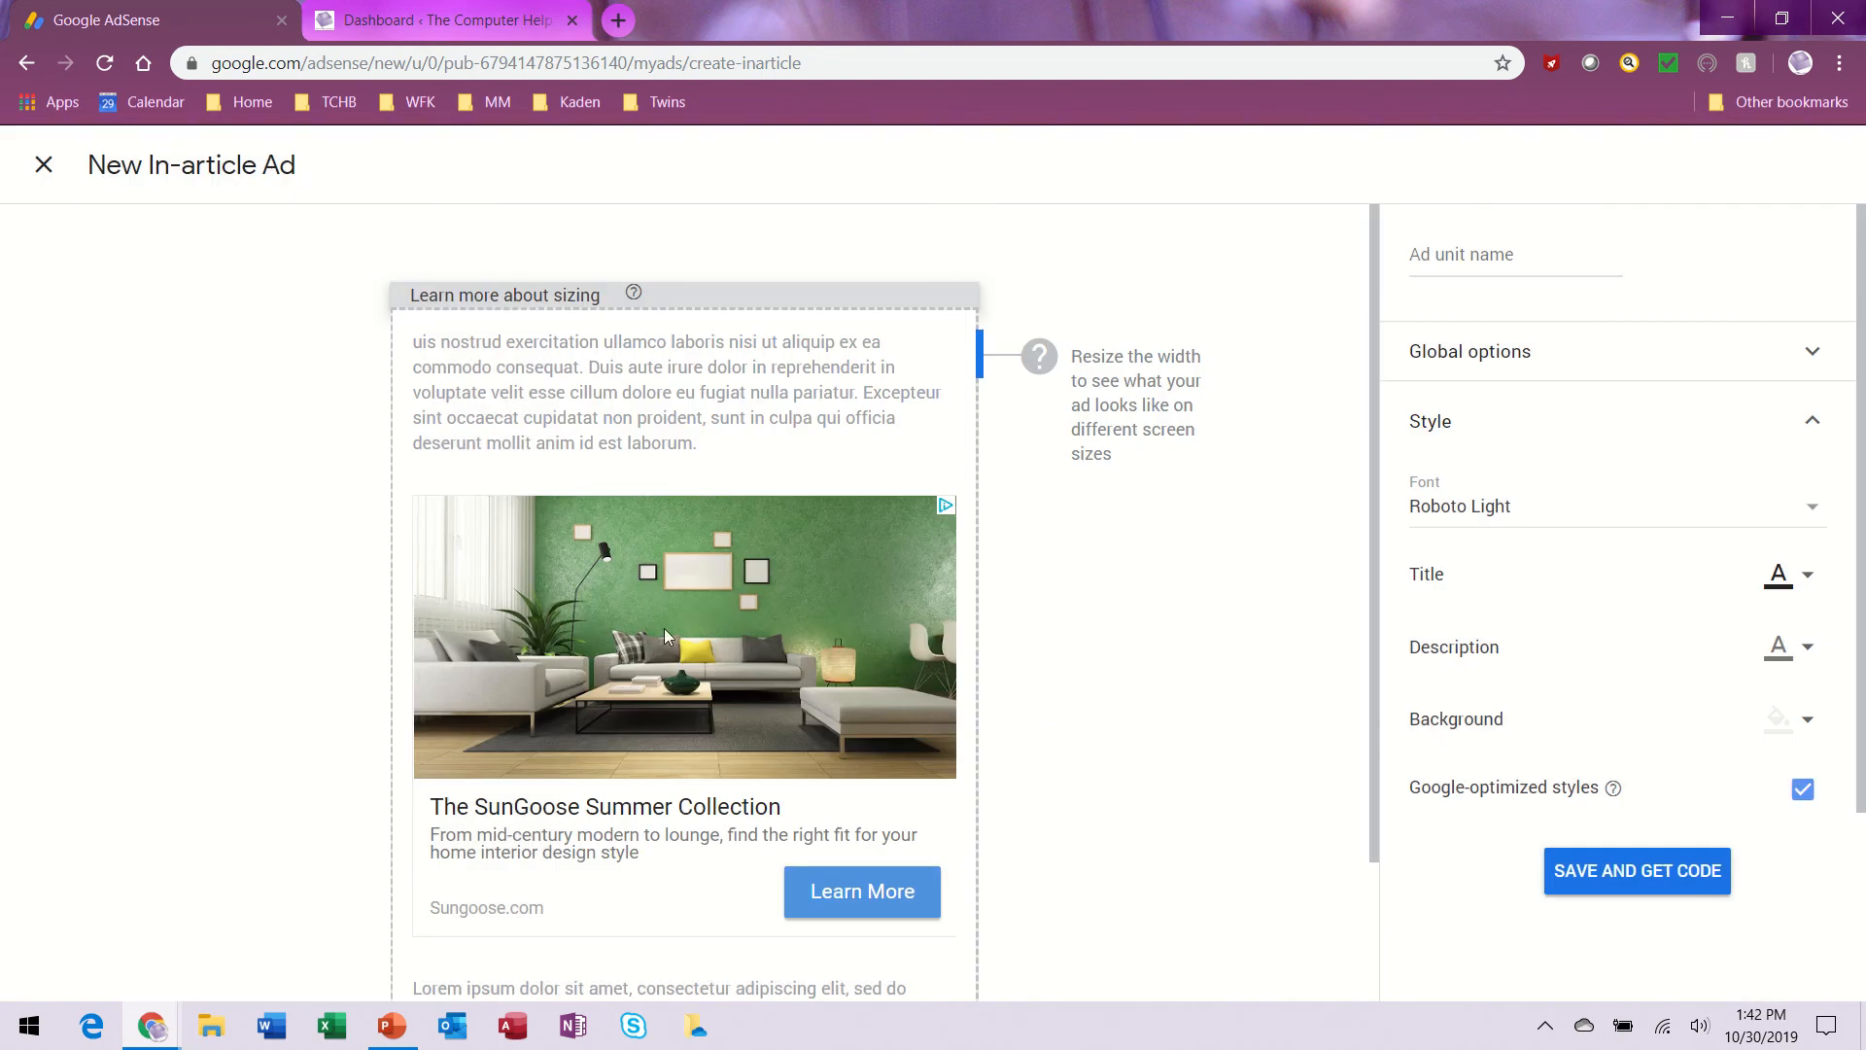
{"action": "scroll", "coordinate": [638, 845], "scroll_direction": "down", "scroll_amount": 2}
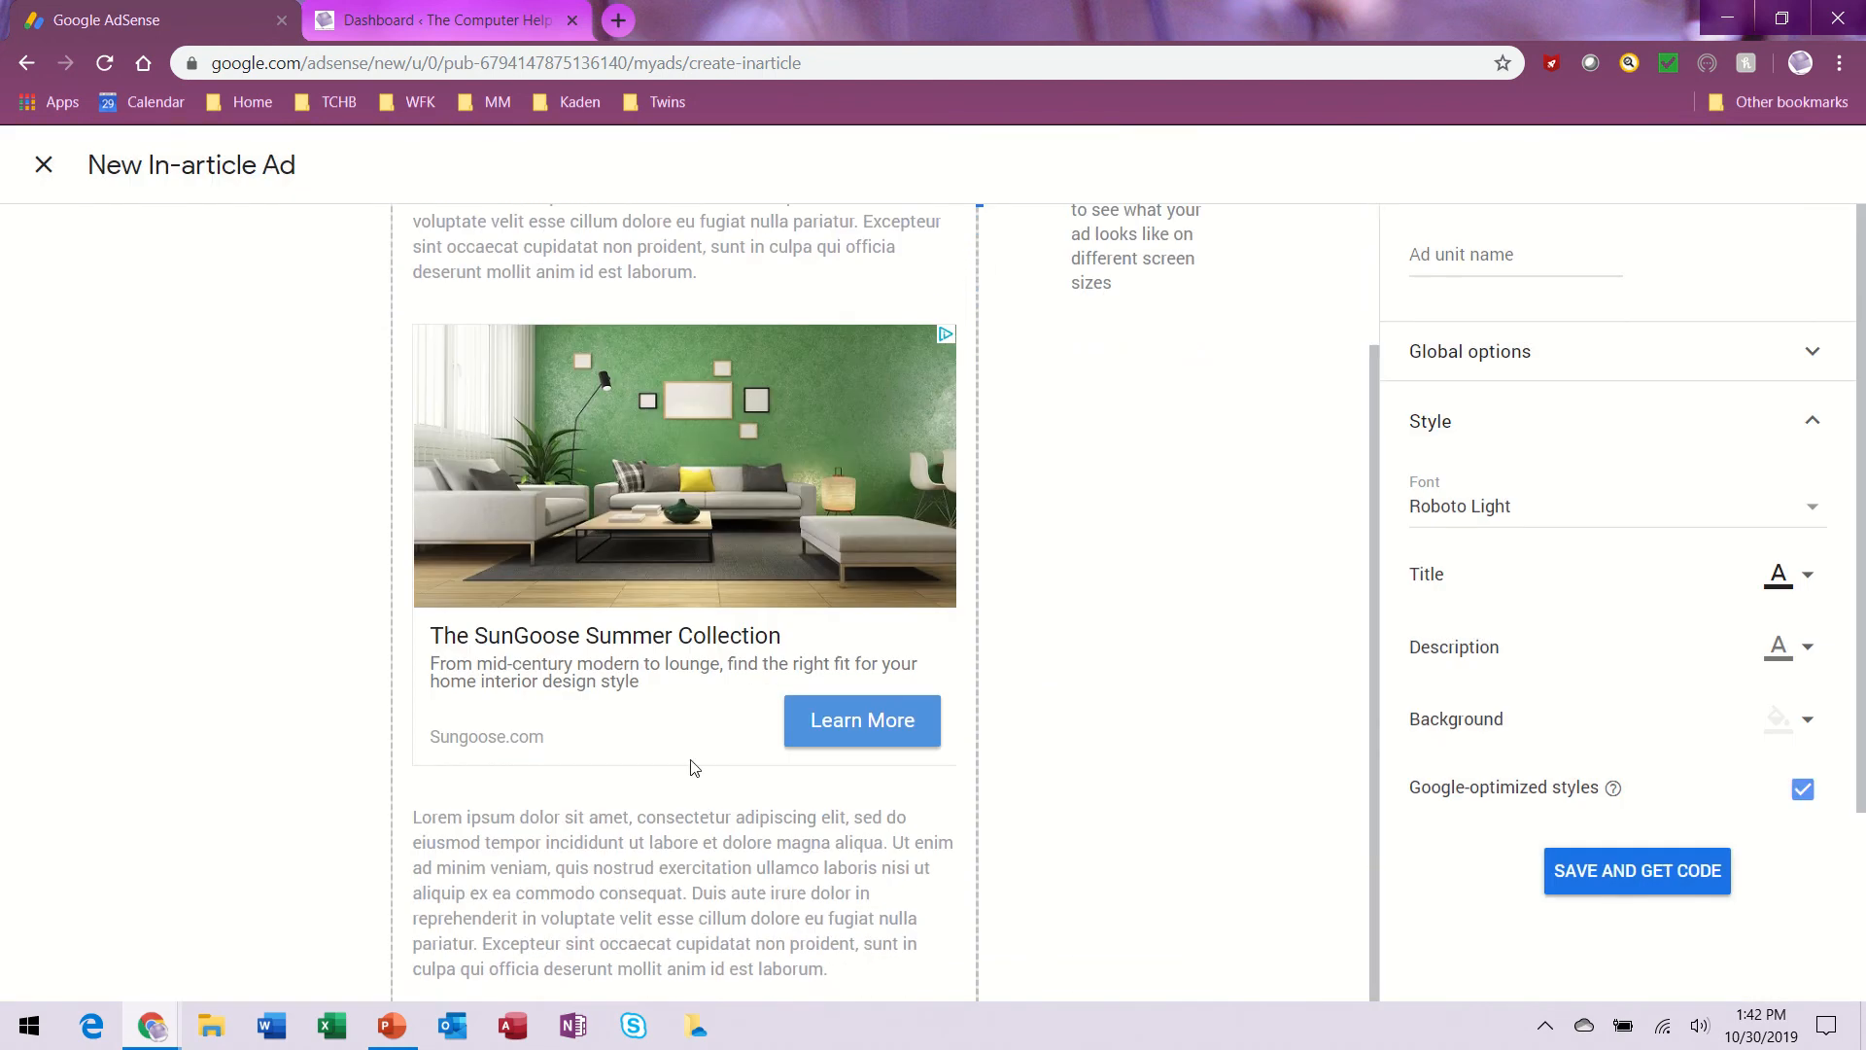
{"action": "scroll", "coordinate": [691, 762], "scroll_direction": "up", "scroll_amount": 2}
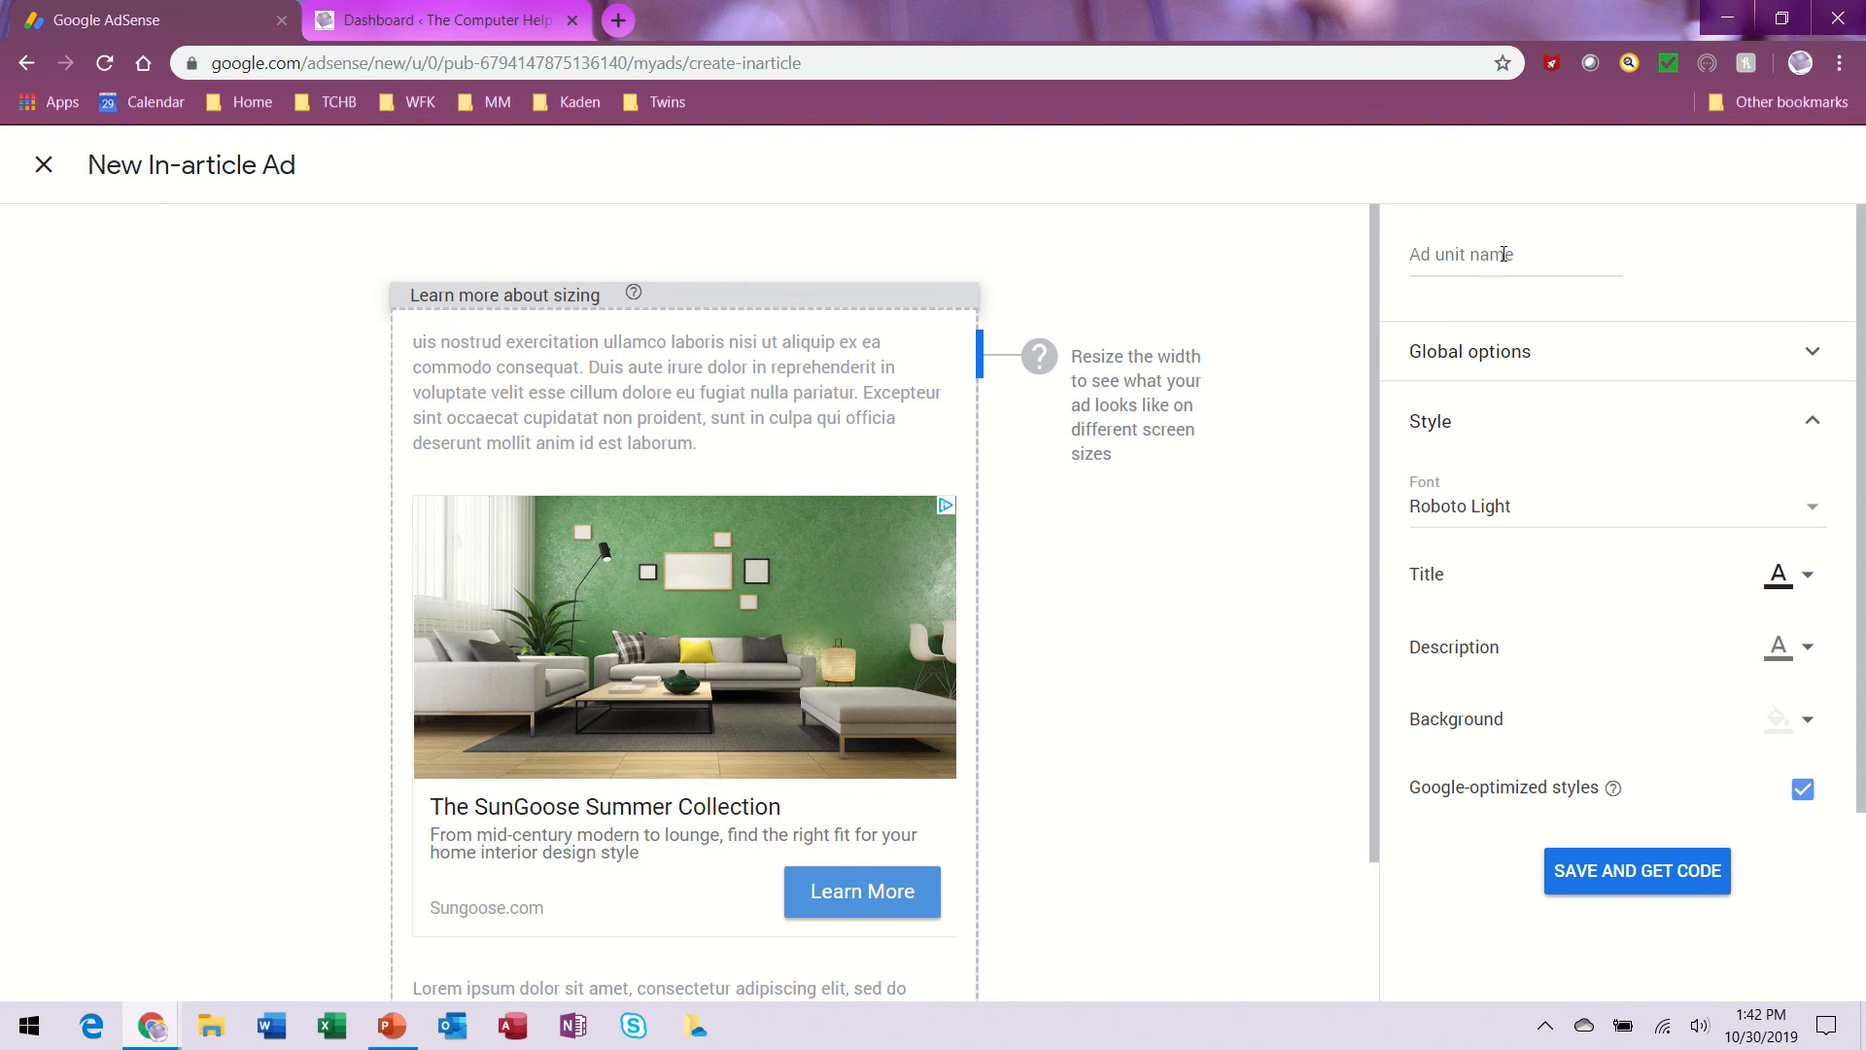
{"action": "left_click", "coordinate": [1503, 254]}
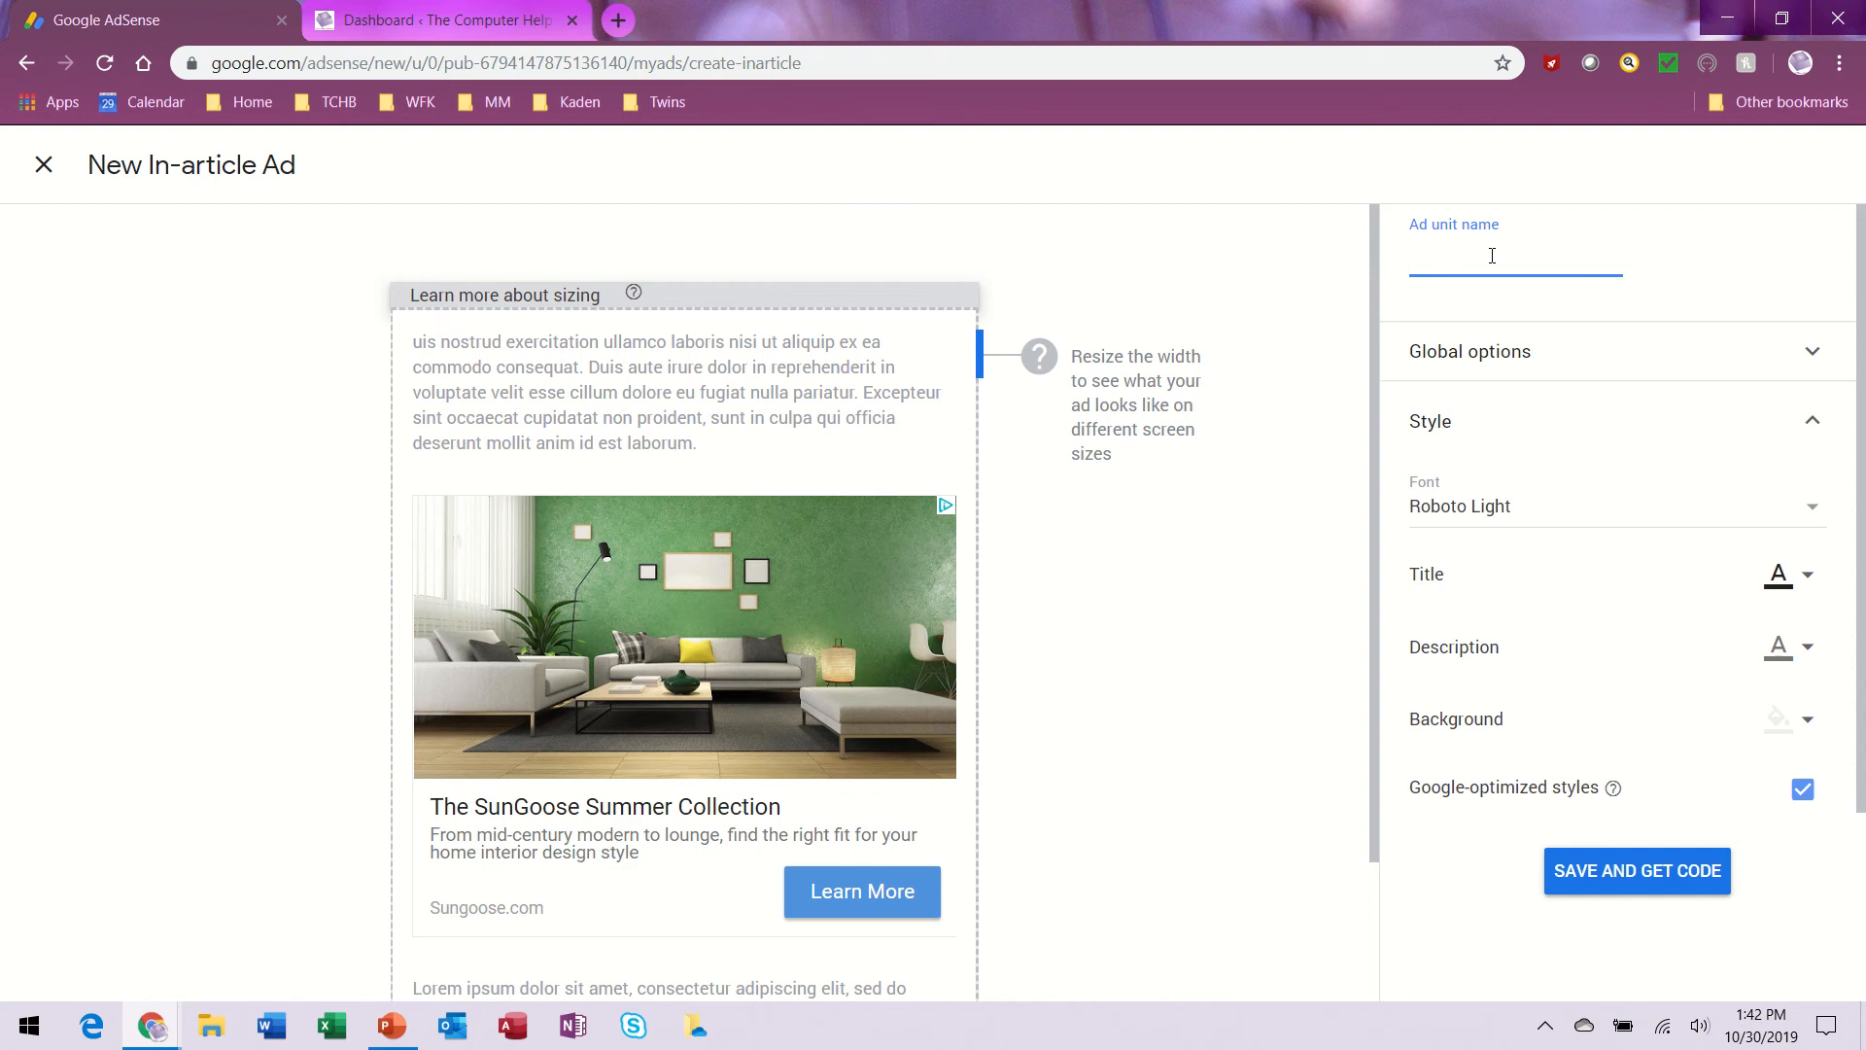
{"action": "type", "text": "Ad 2 TCHB In-Article Ad"}
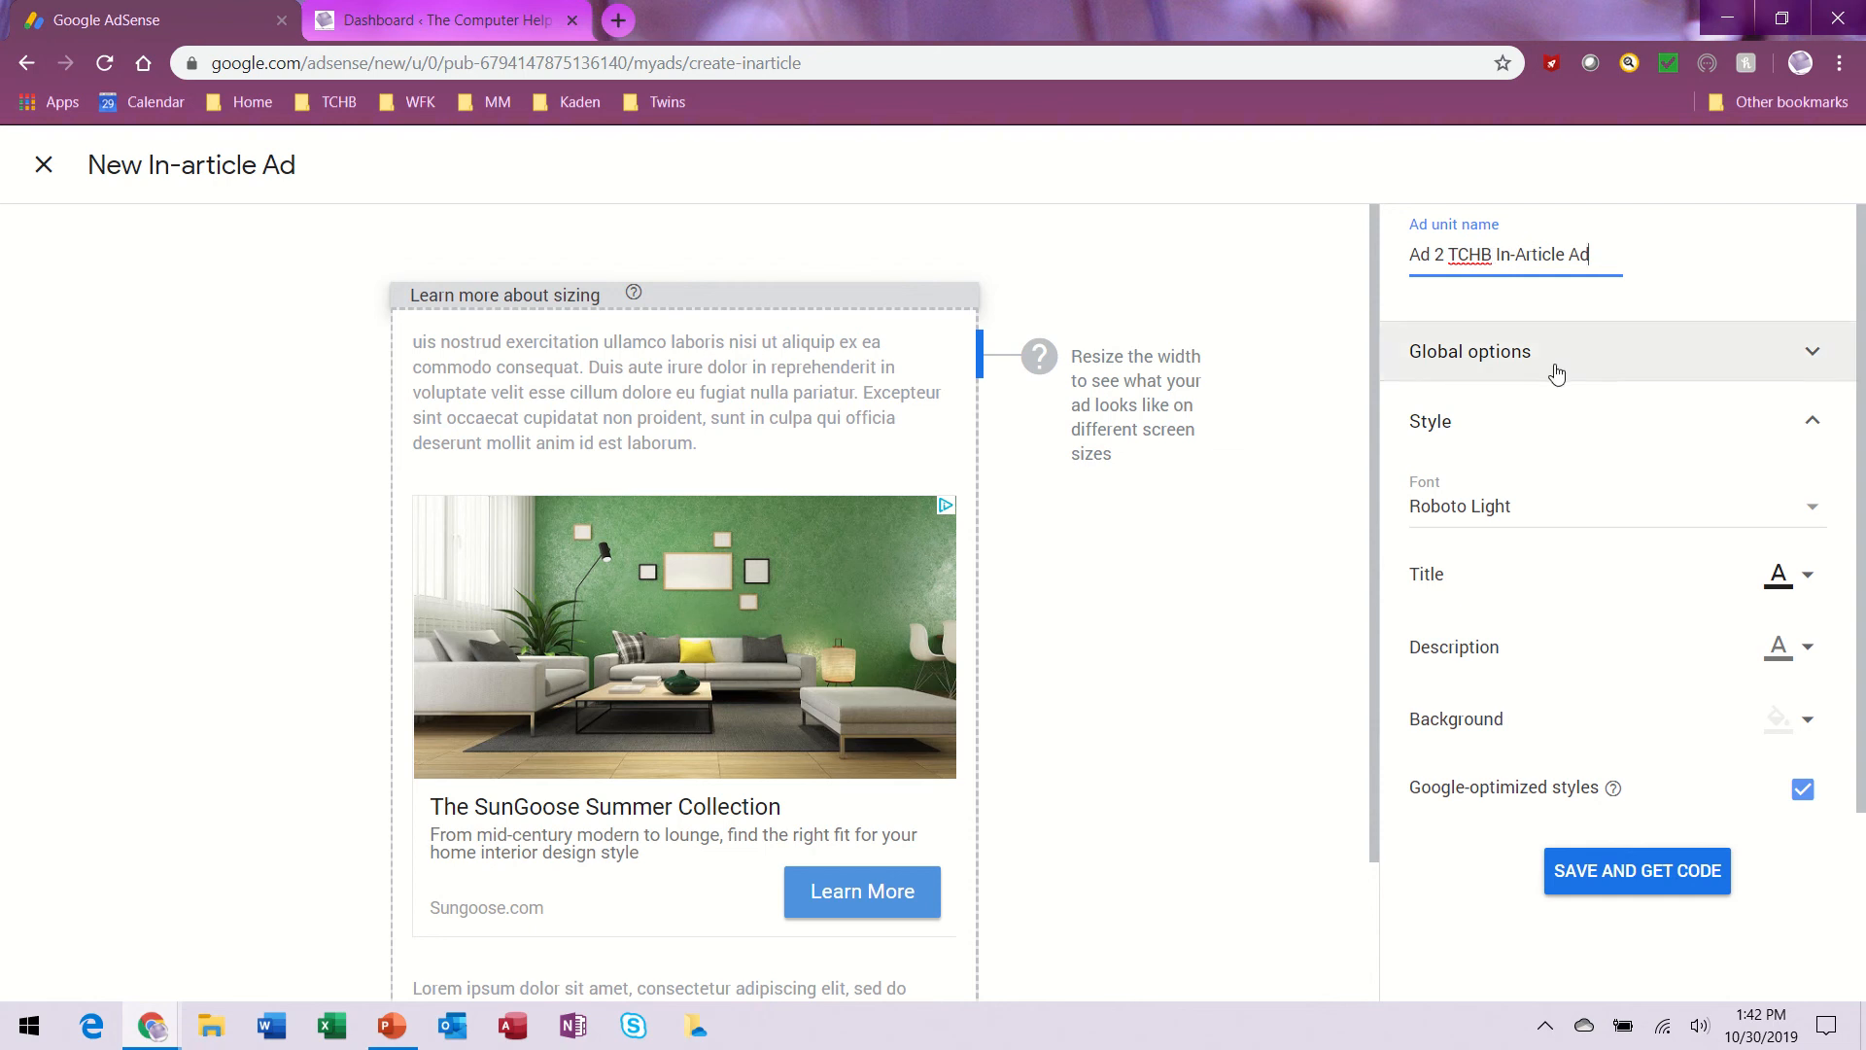
Examine the ad's global options and its font, title, description and background style choices without changing them.
{"action": "left_click", "coordinate": [1556, 361]}
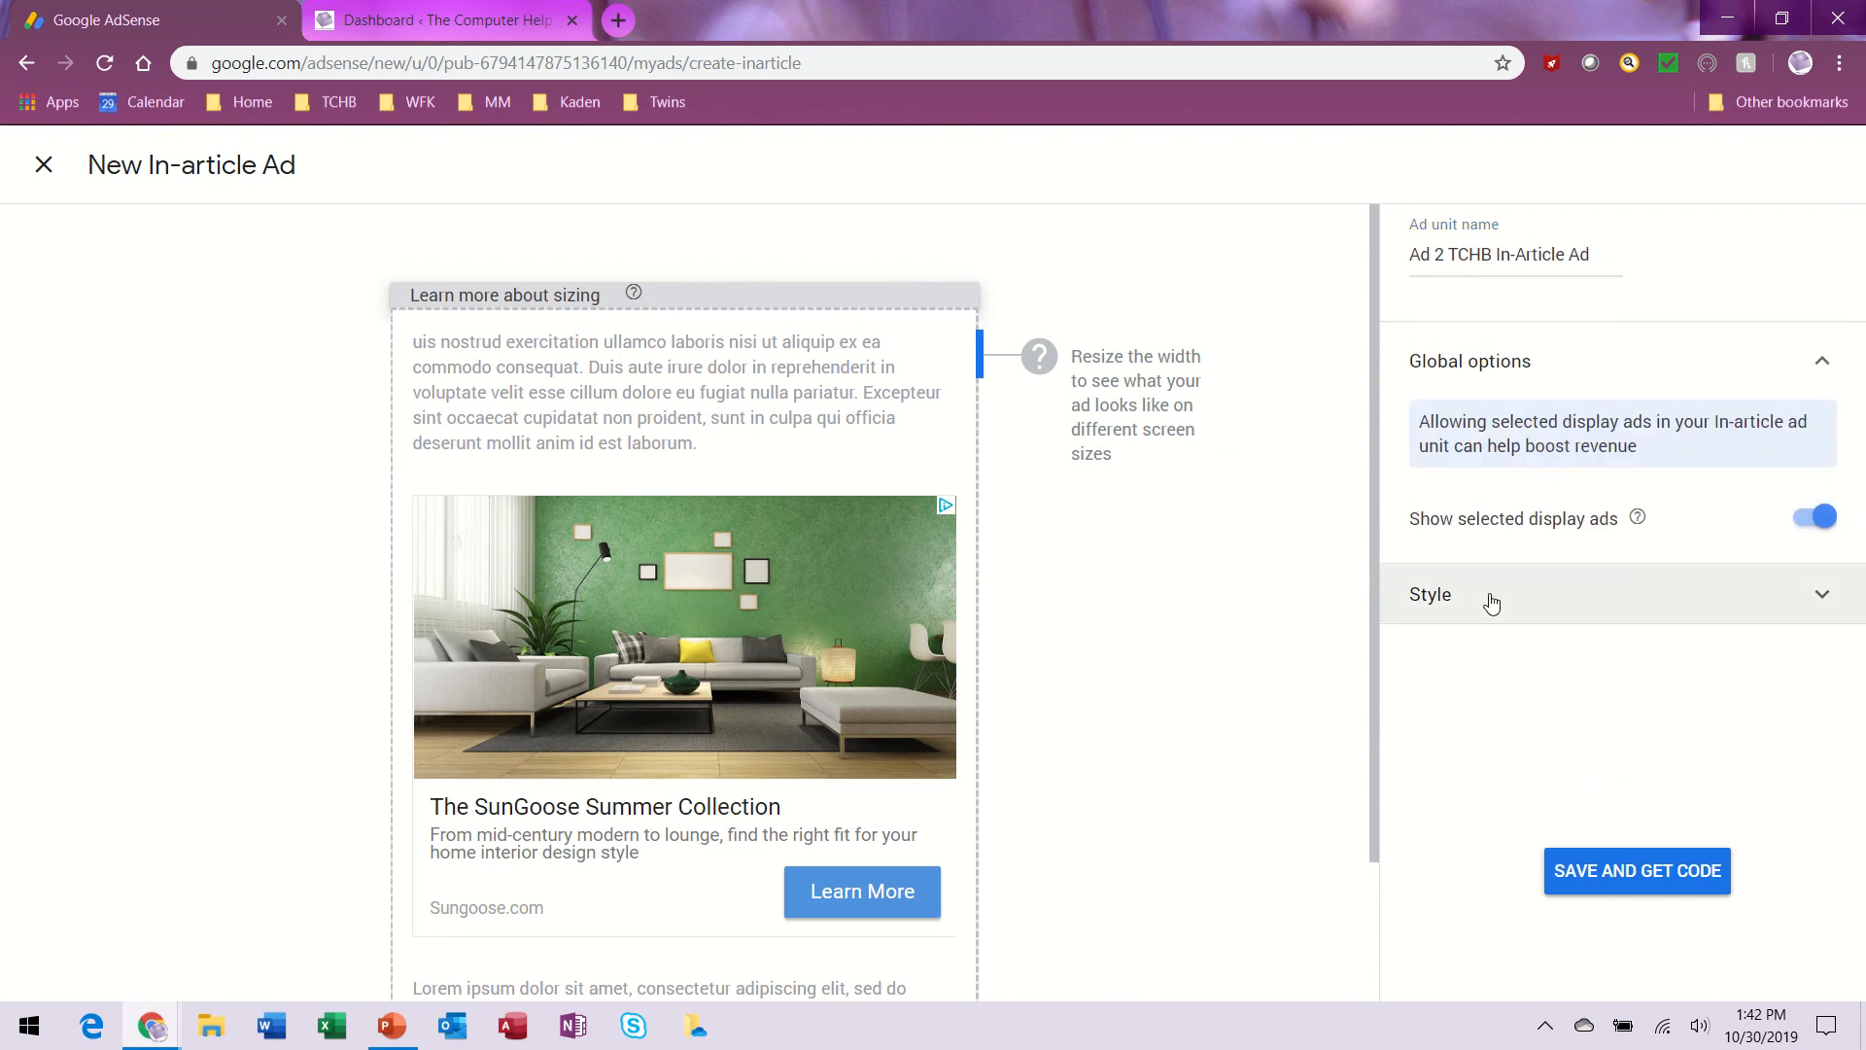
{"action": "left_click", "coordinate": [1490, 600]}
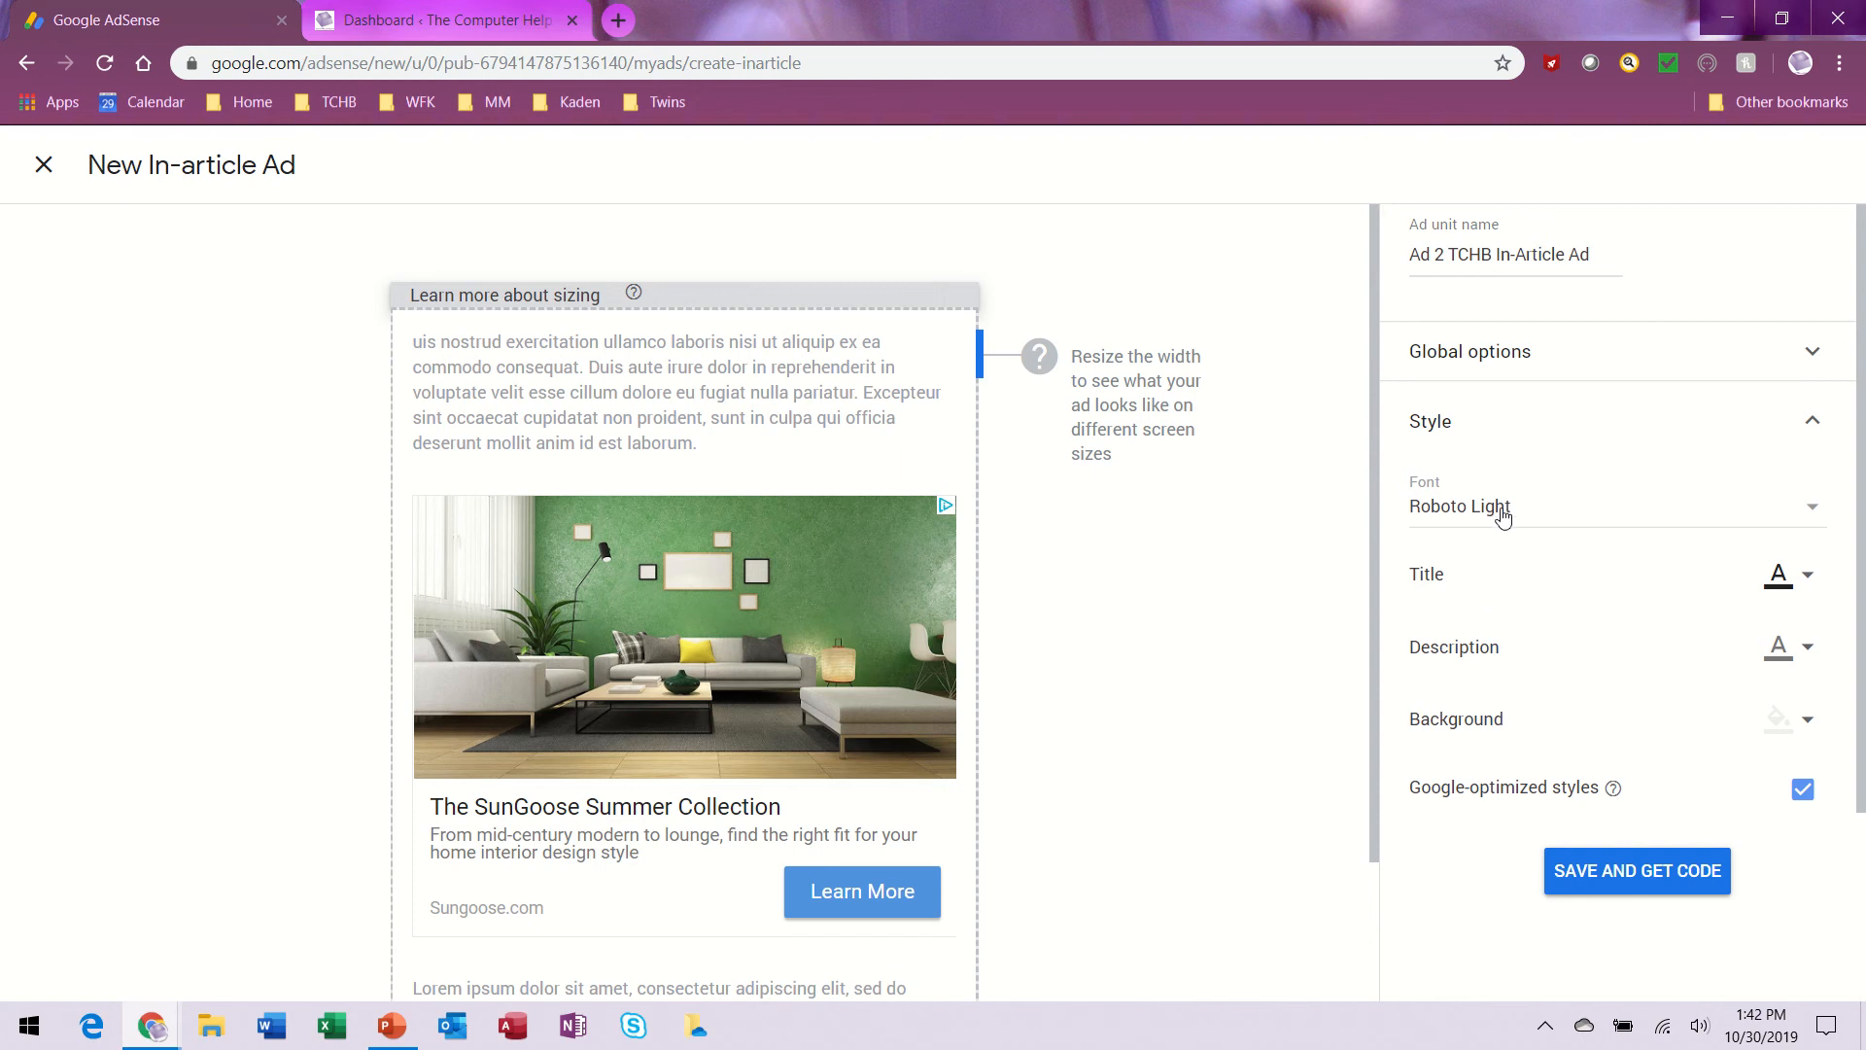
{"action": "left_click", "coordinate": [1503, 516]}
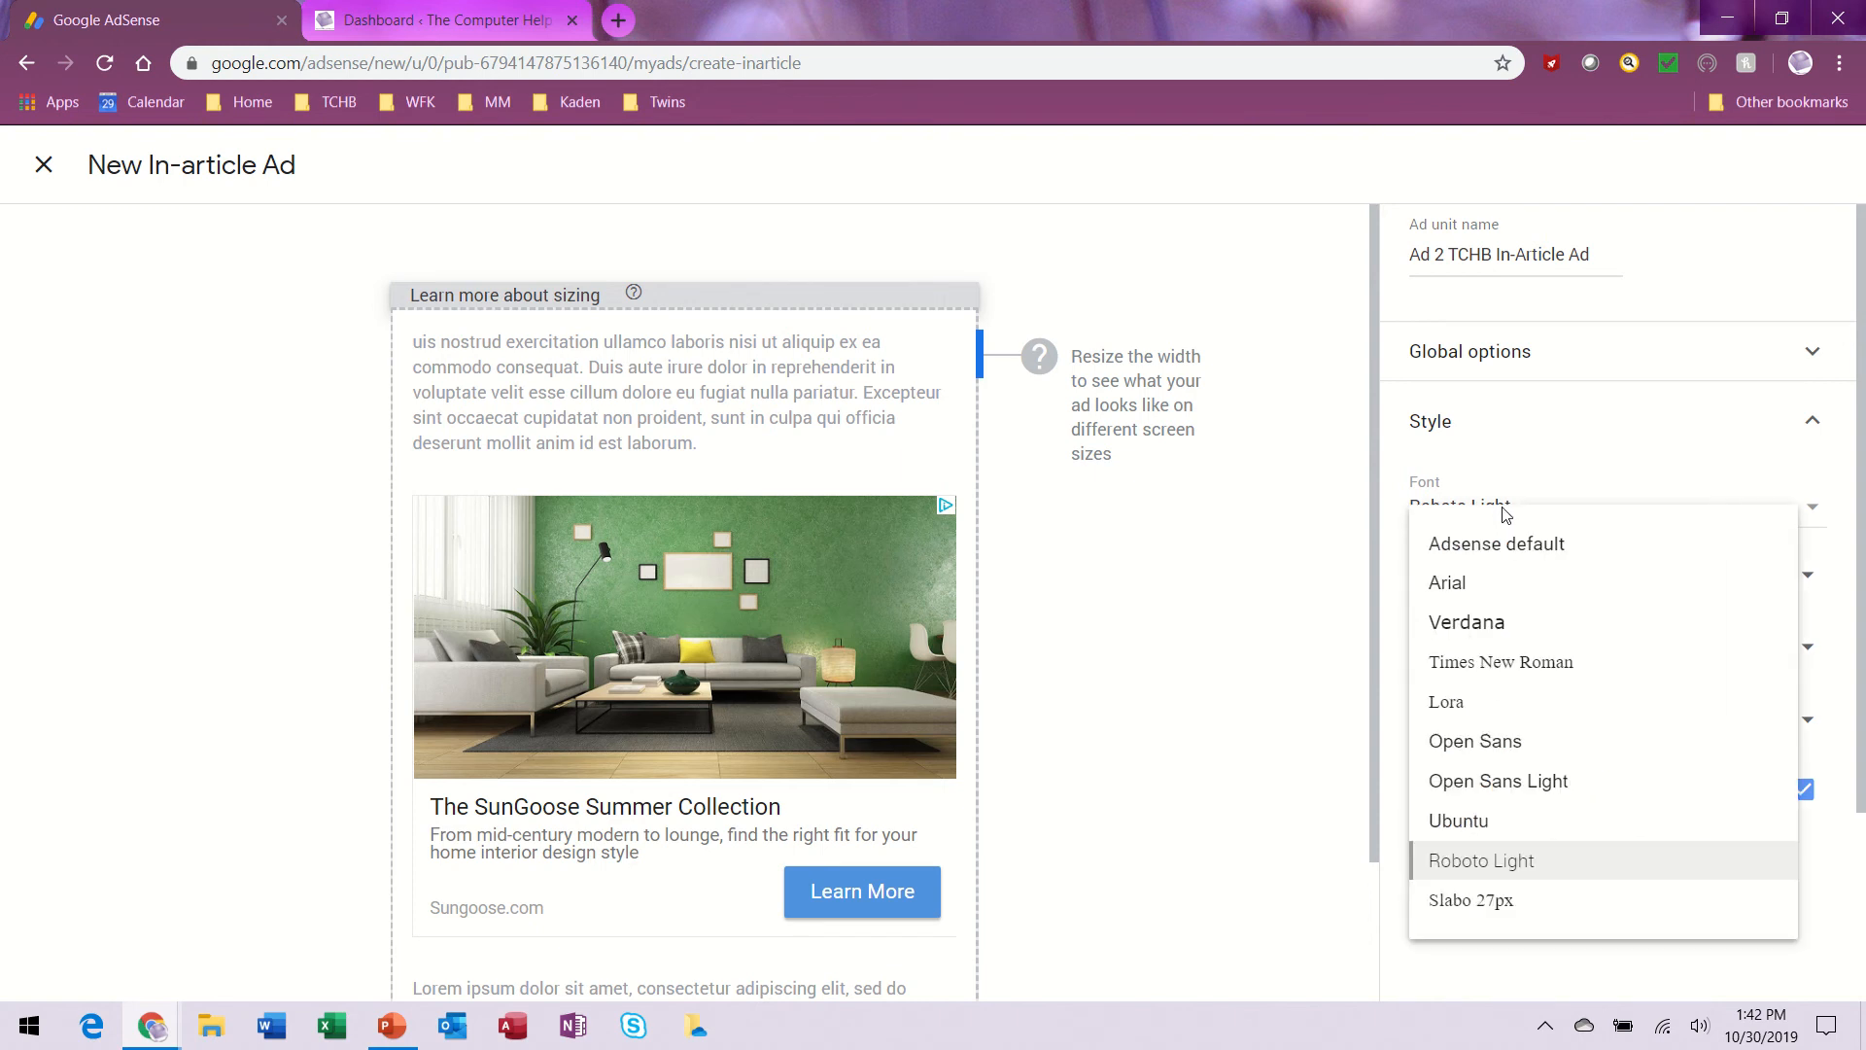
{"action": "left_click", "coordinate": [1571, 474]}
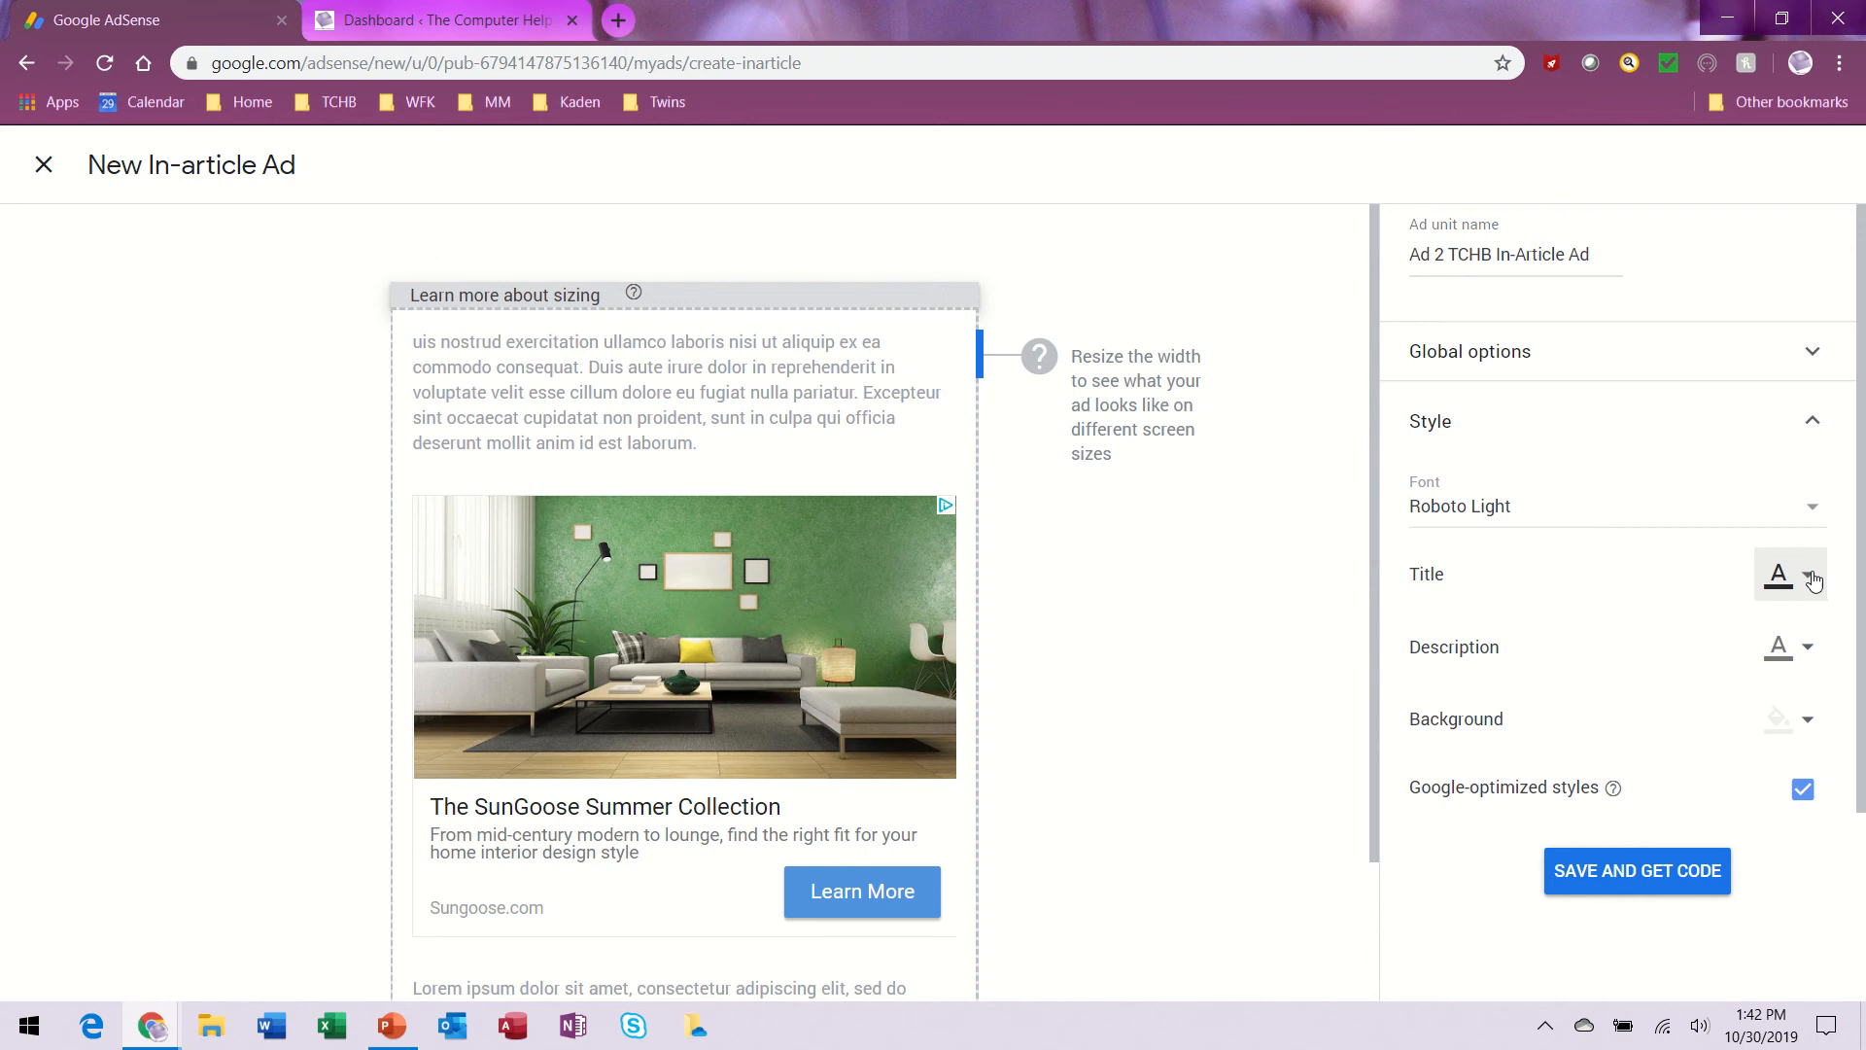
{"action": "left_click", "coordinate": [1811, 578]}
{"action": "left_click", "coordinate": [1805, 646]}
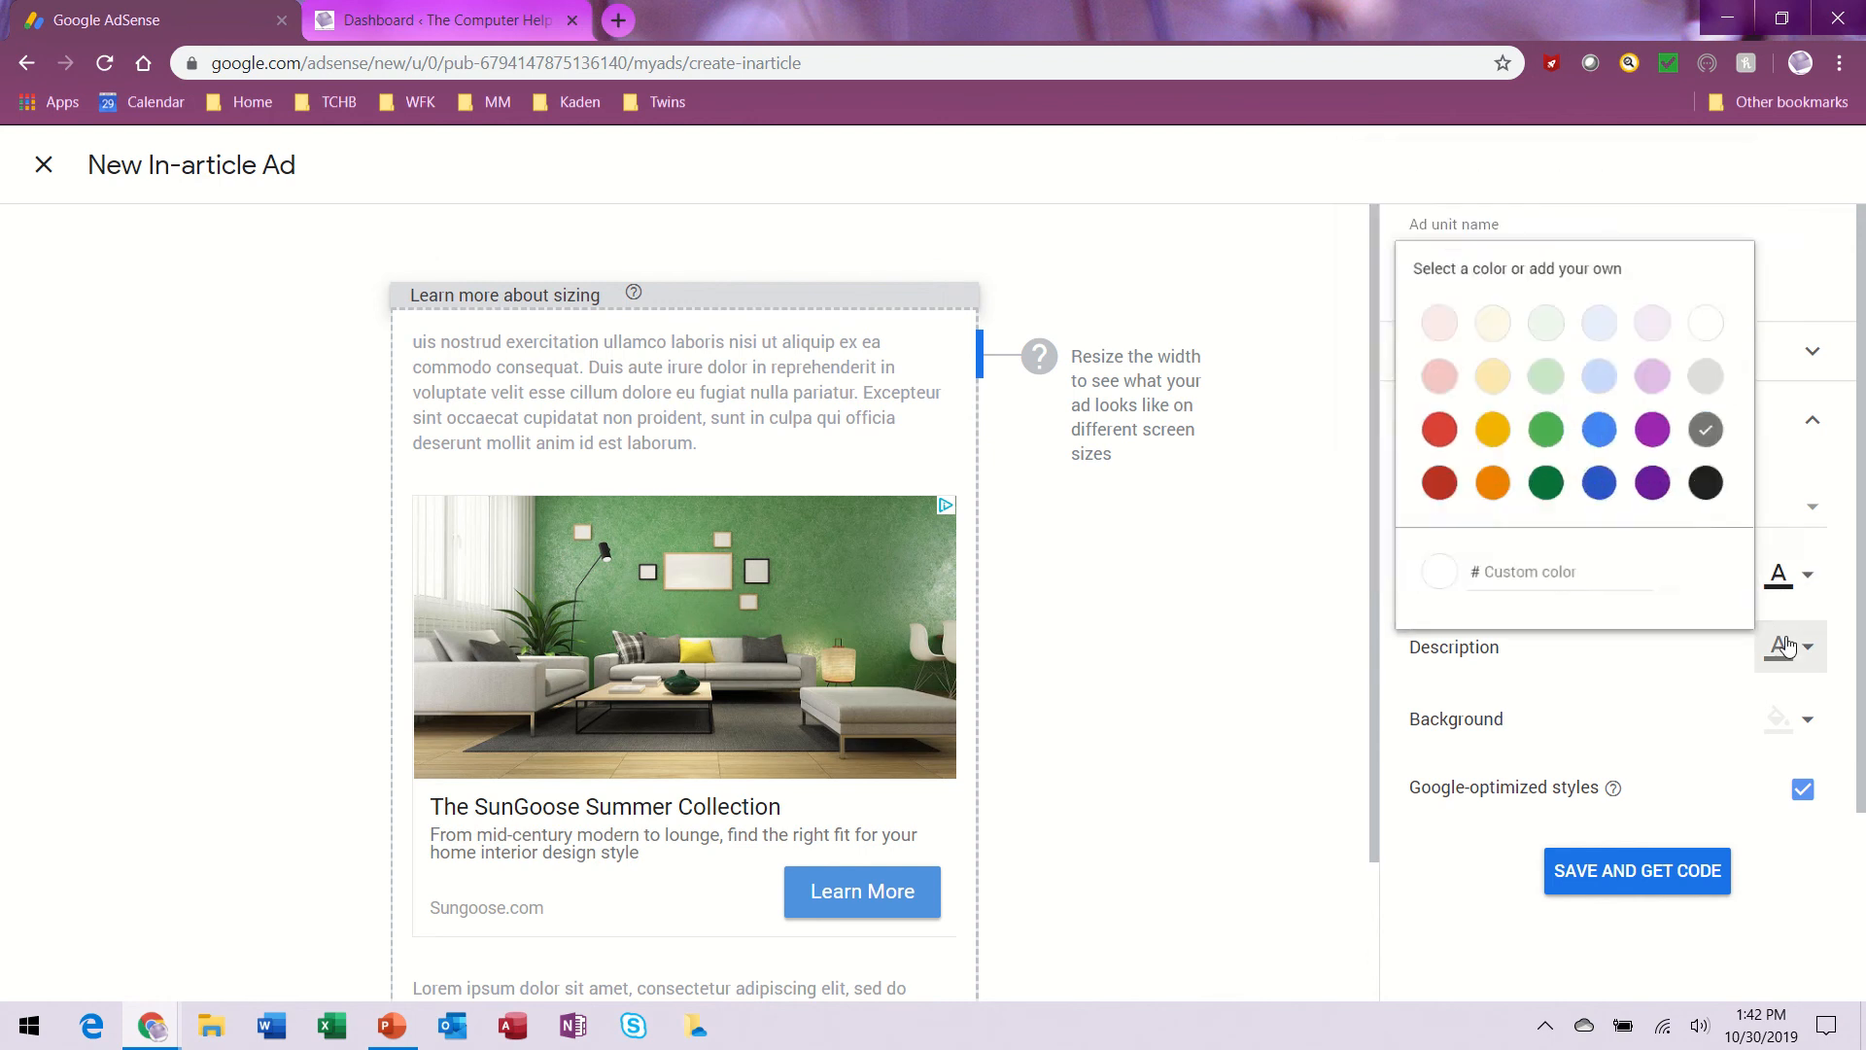
{"action": "left_click", "coordinate": [1811, 725]}
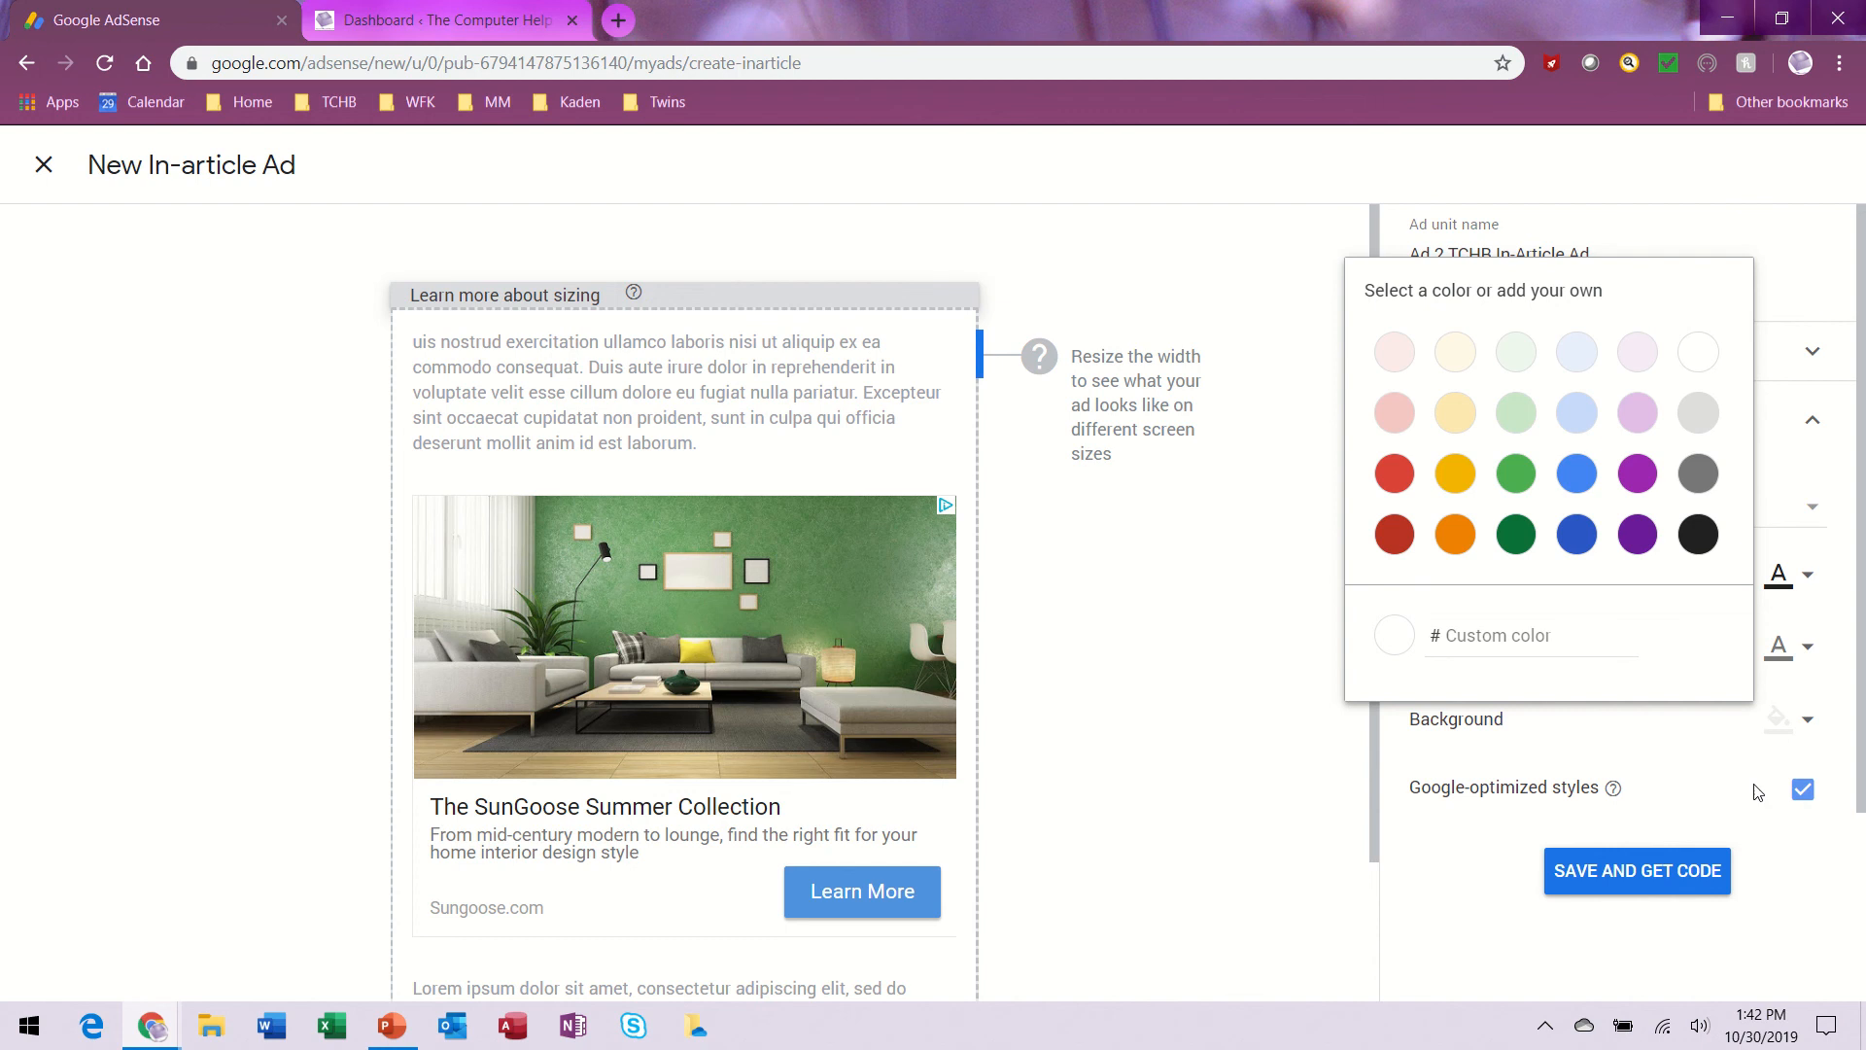
{"action": "left_click", "coordinate": [1718, 768]}
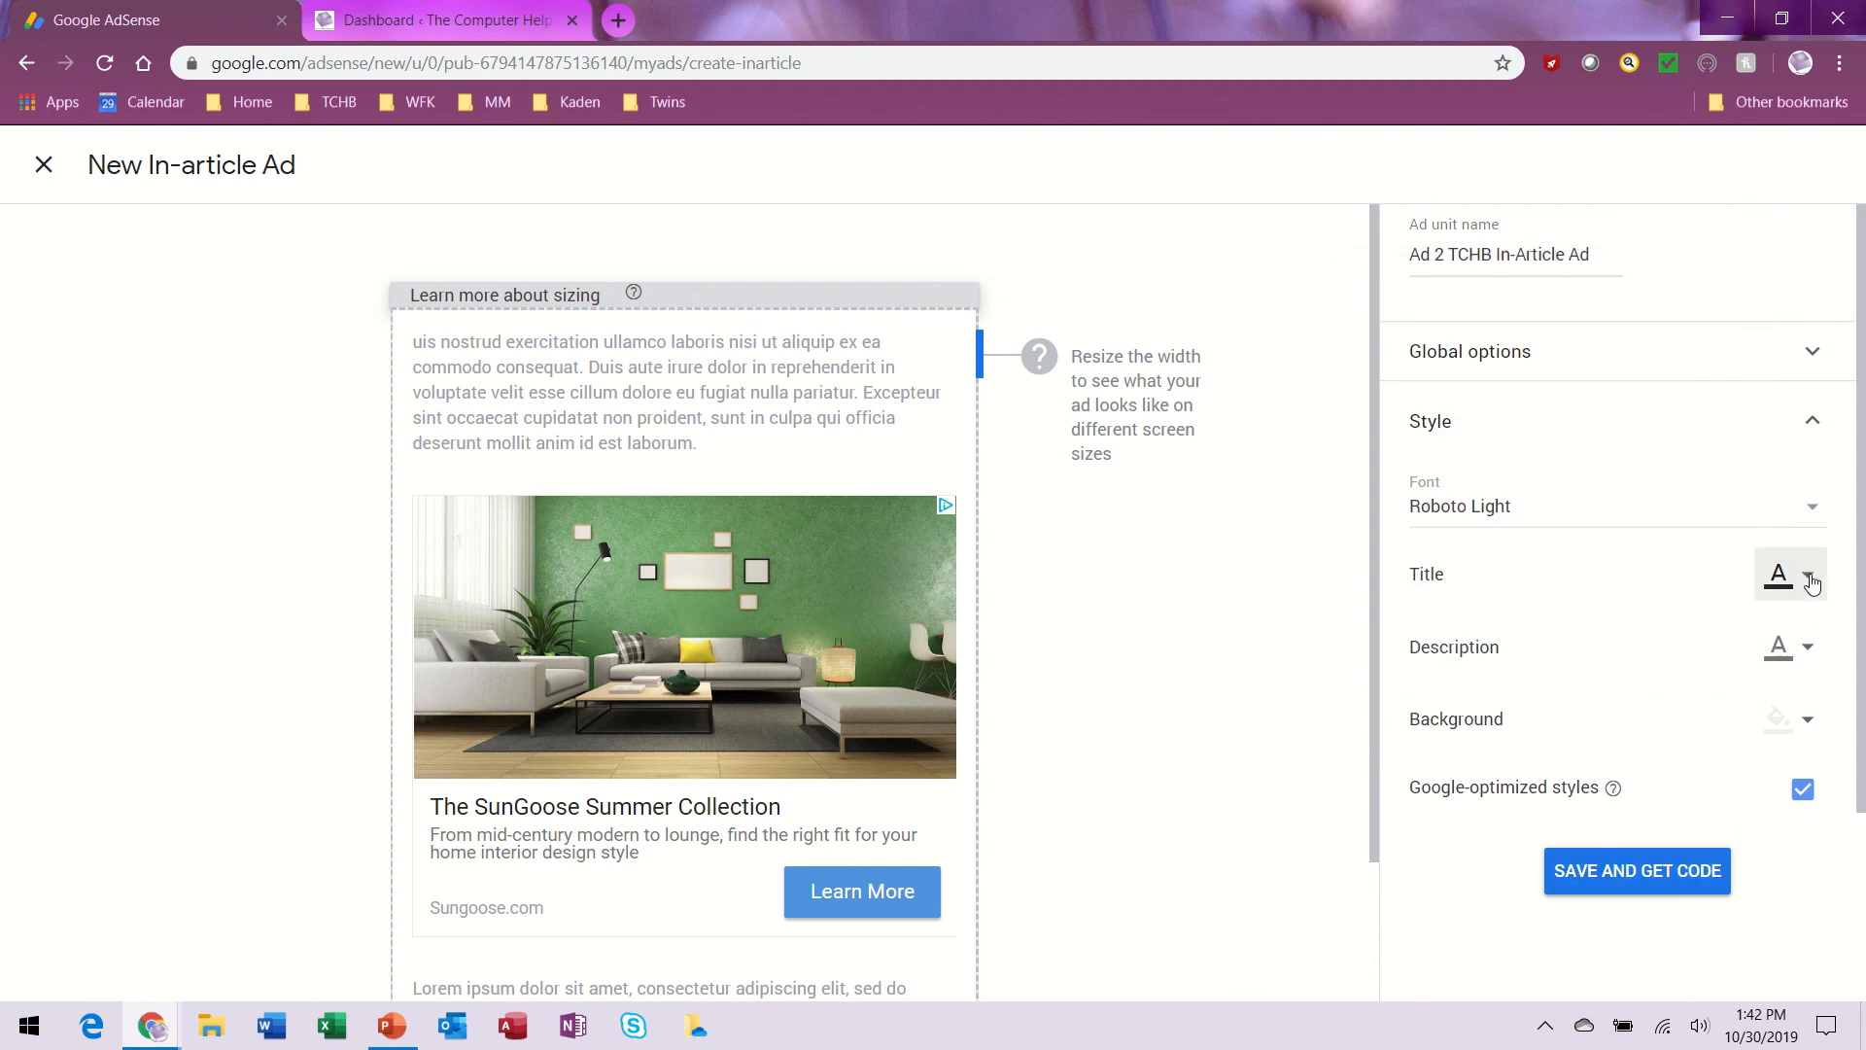
Try dark purple, purple and green as the ad's title color.
{"action": "left_click", "coordinate": [1810, 581]}
{"action": "left_click", "coordinate": [1636, 413]}
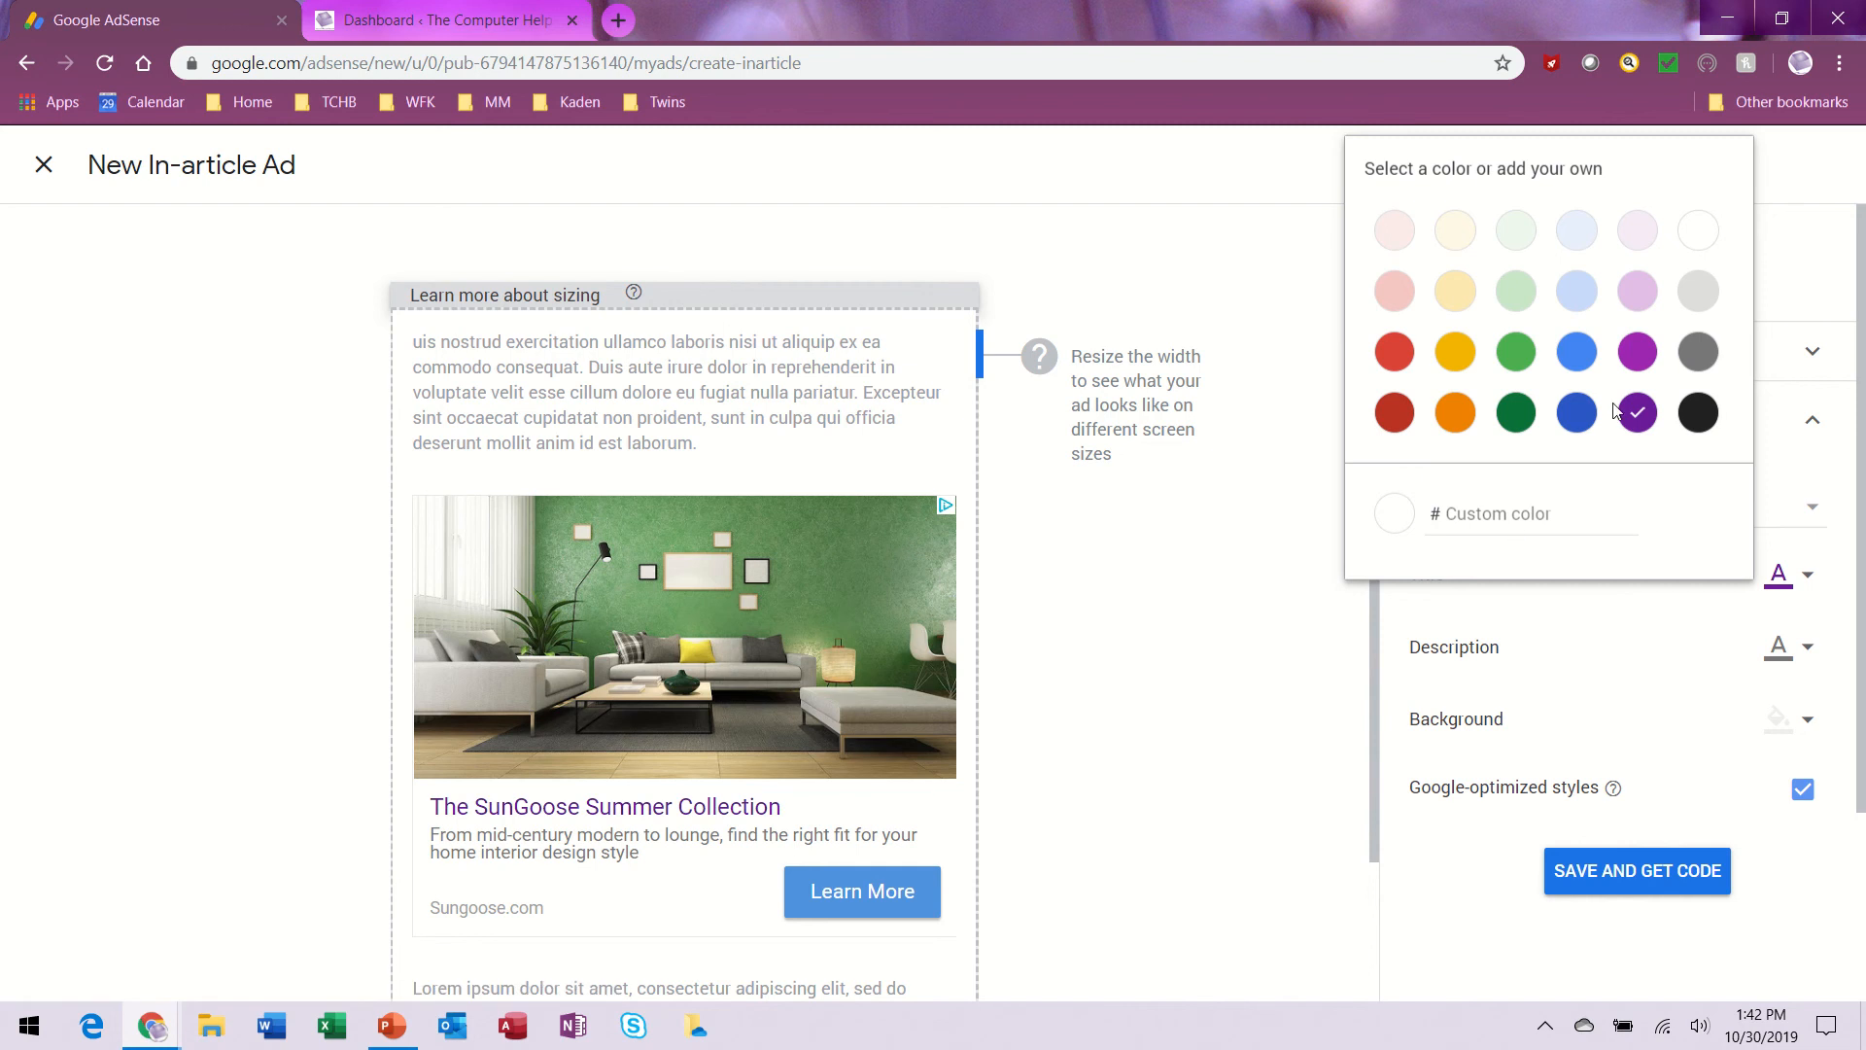
{"action": "left_click", "coordinate": [1643, 356]}
{"action": "left_click", "coordinate": [1526, 355]}
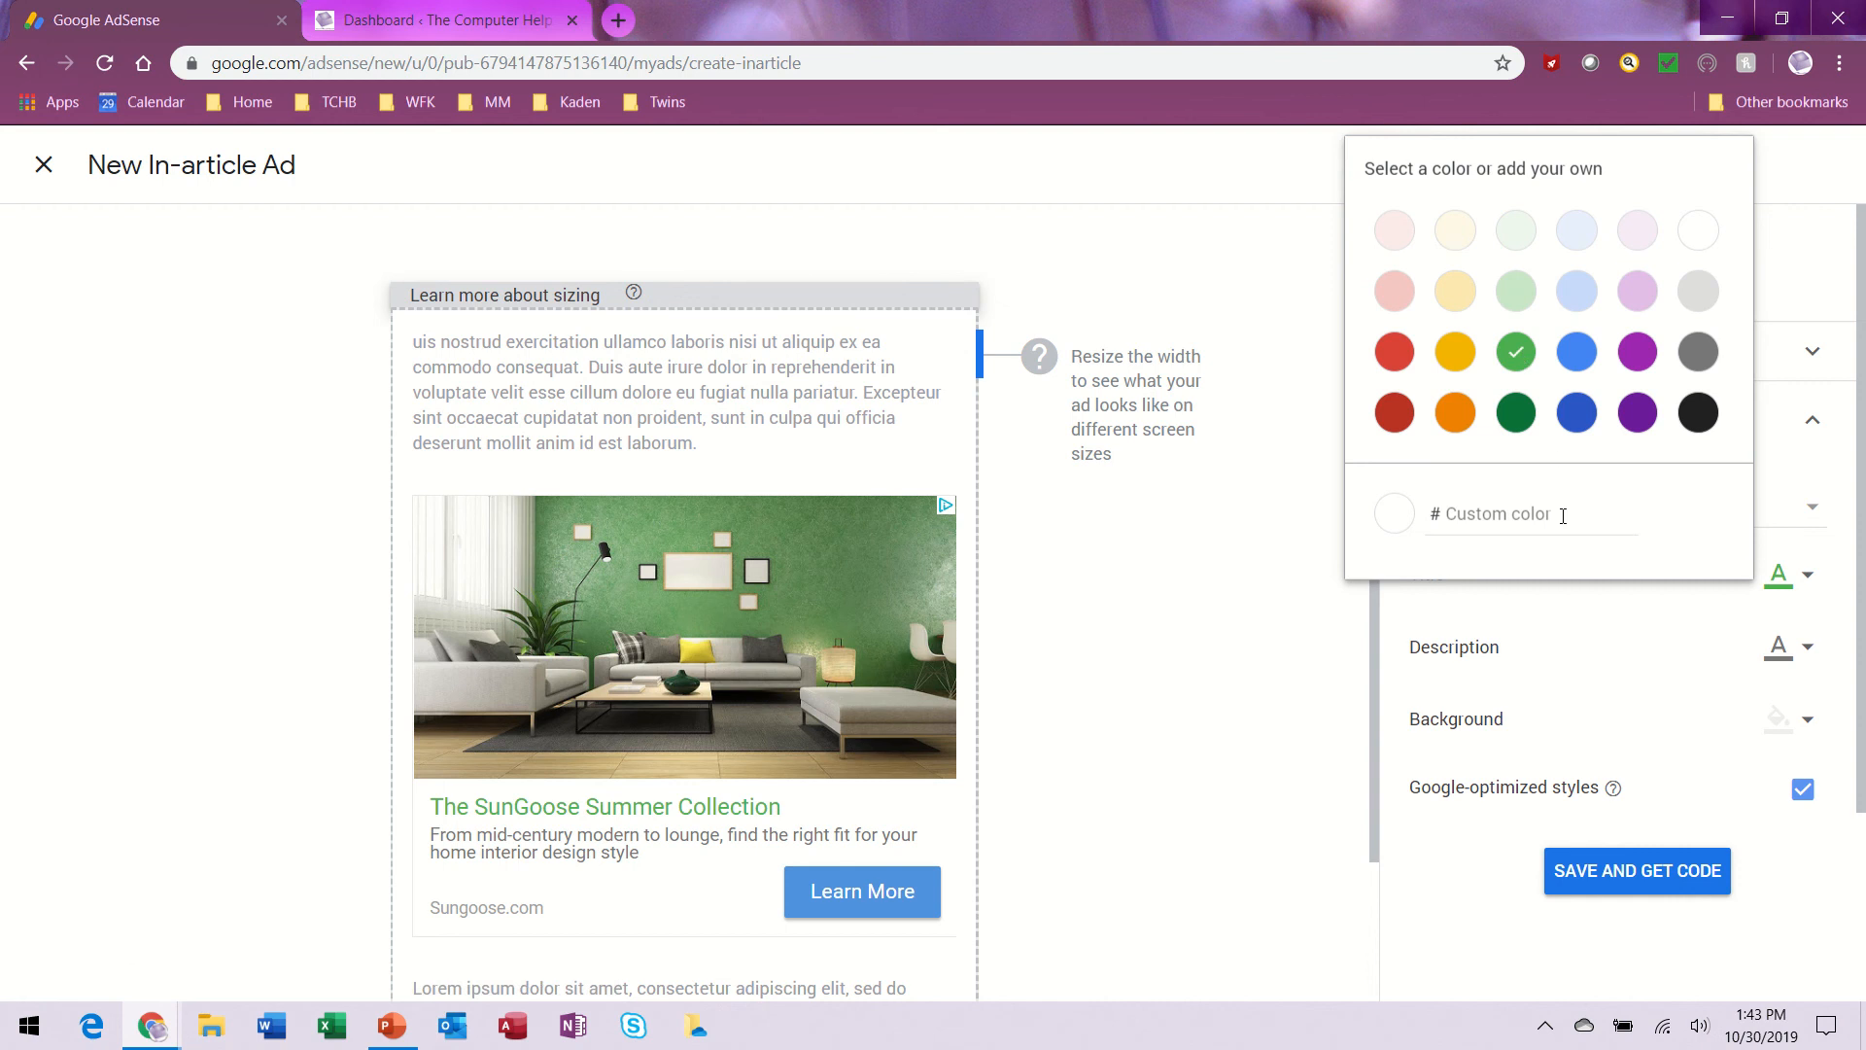
{"action": "left_click", "coordinate": [1566, 620]}
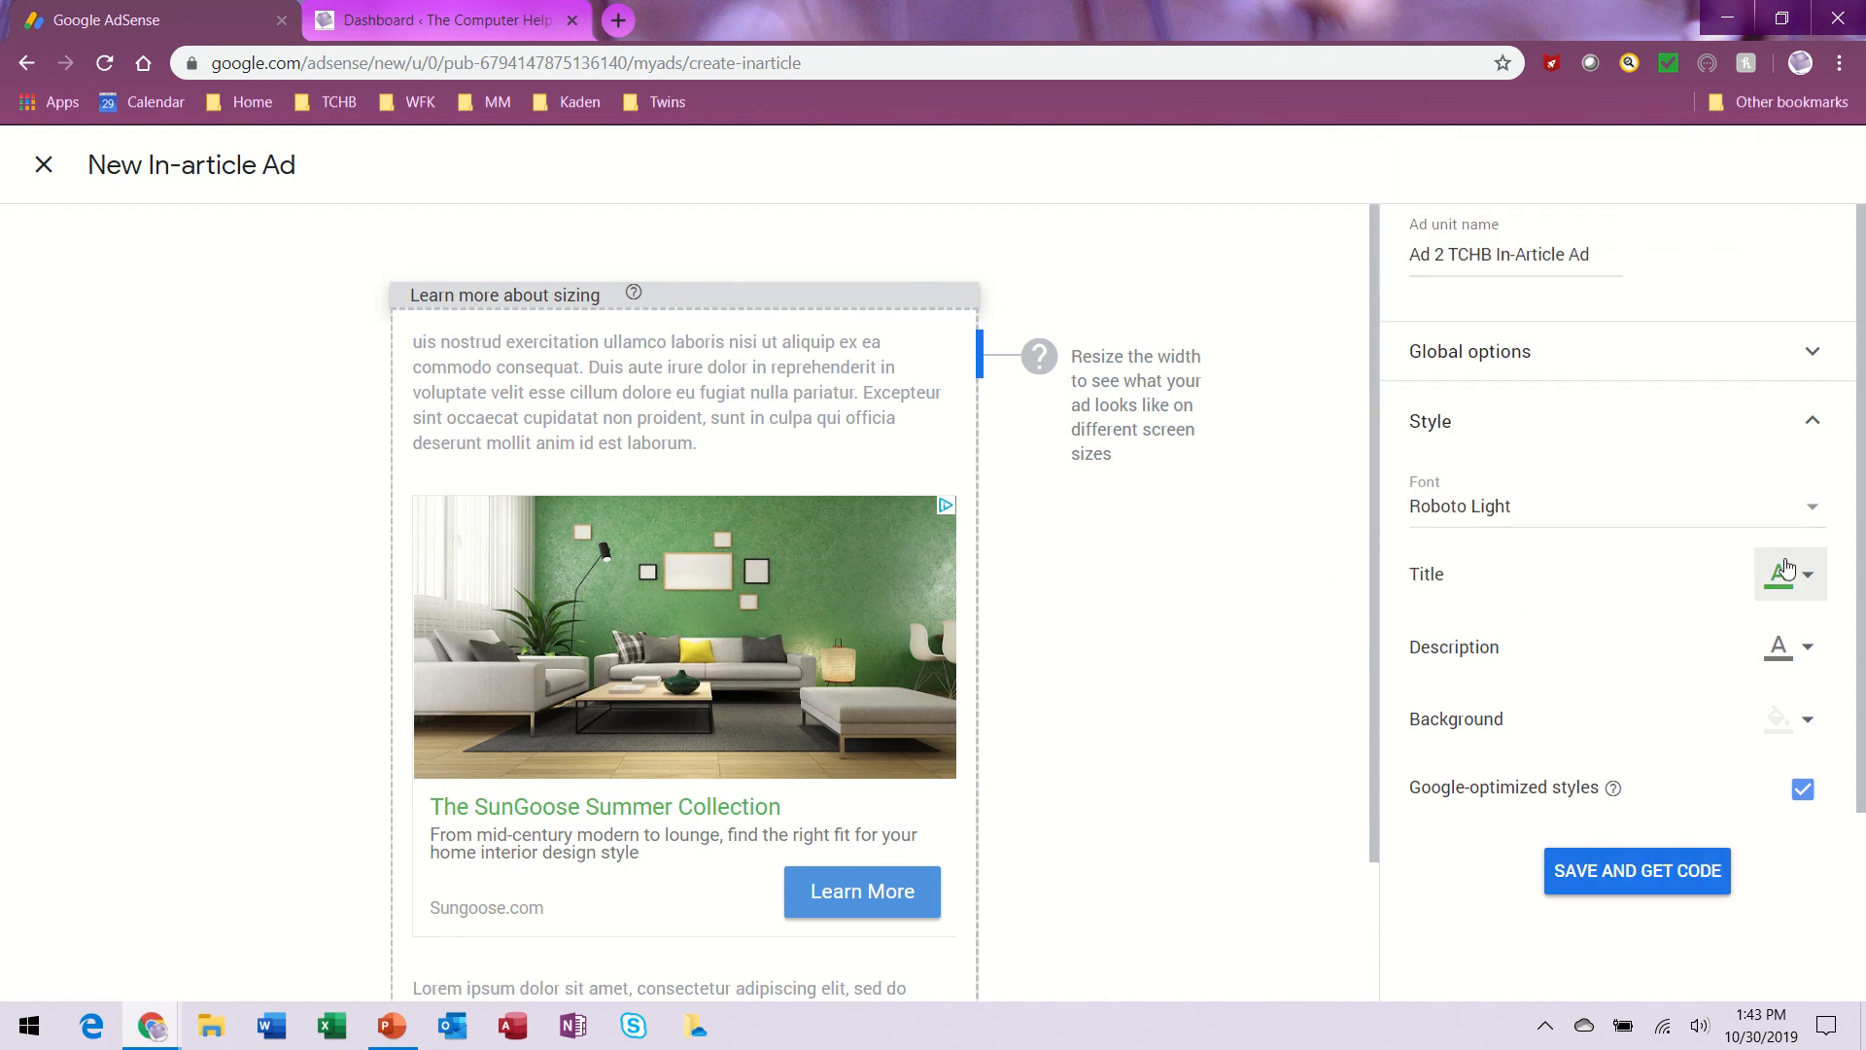
Set the ad's title color to purple and save the In-article ad unit to generate its placement code.
{"action": "left_click", "coordinate": [1786, 569]}
{"action": "left_click", "coordinate": [1655, 354]}
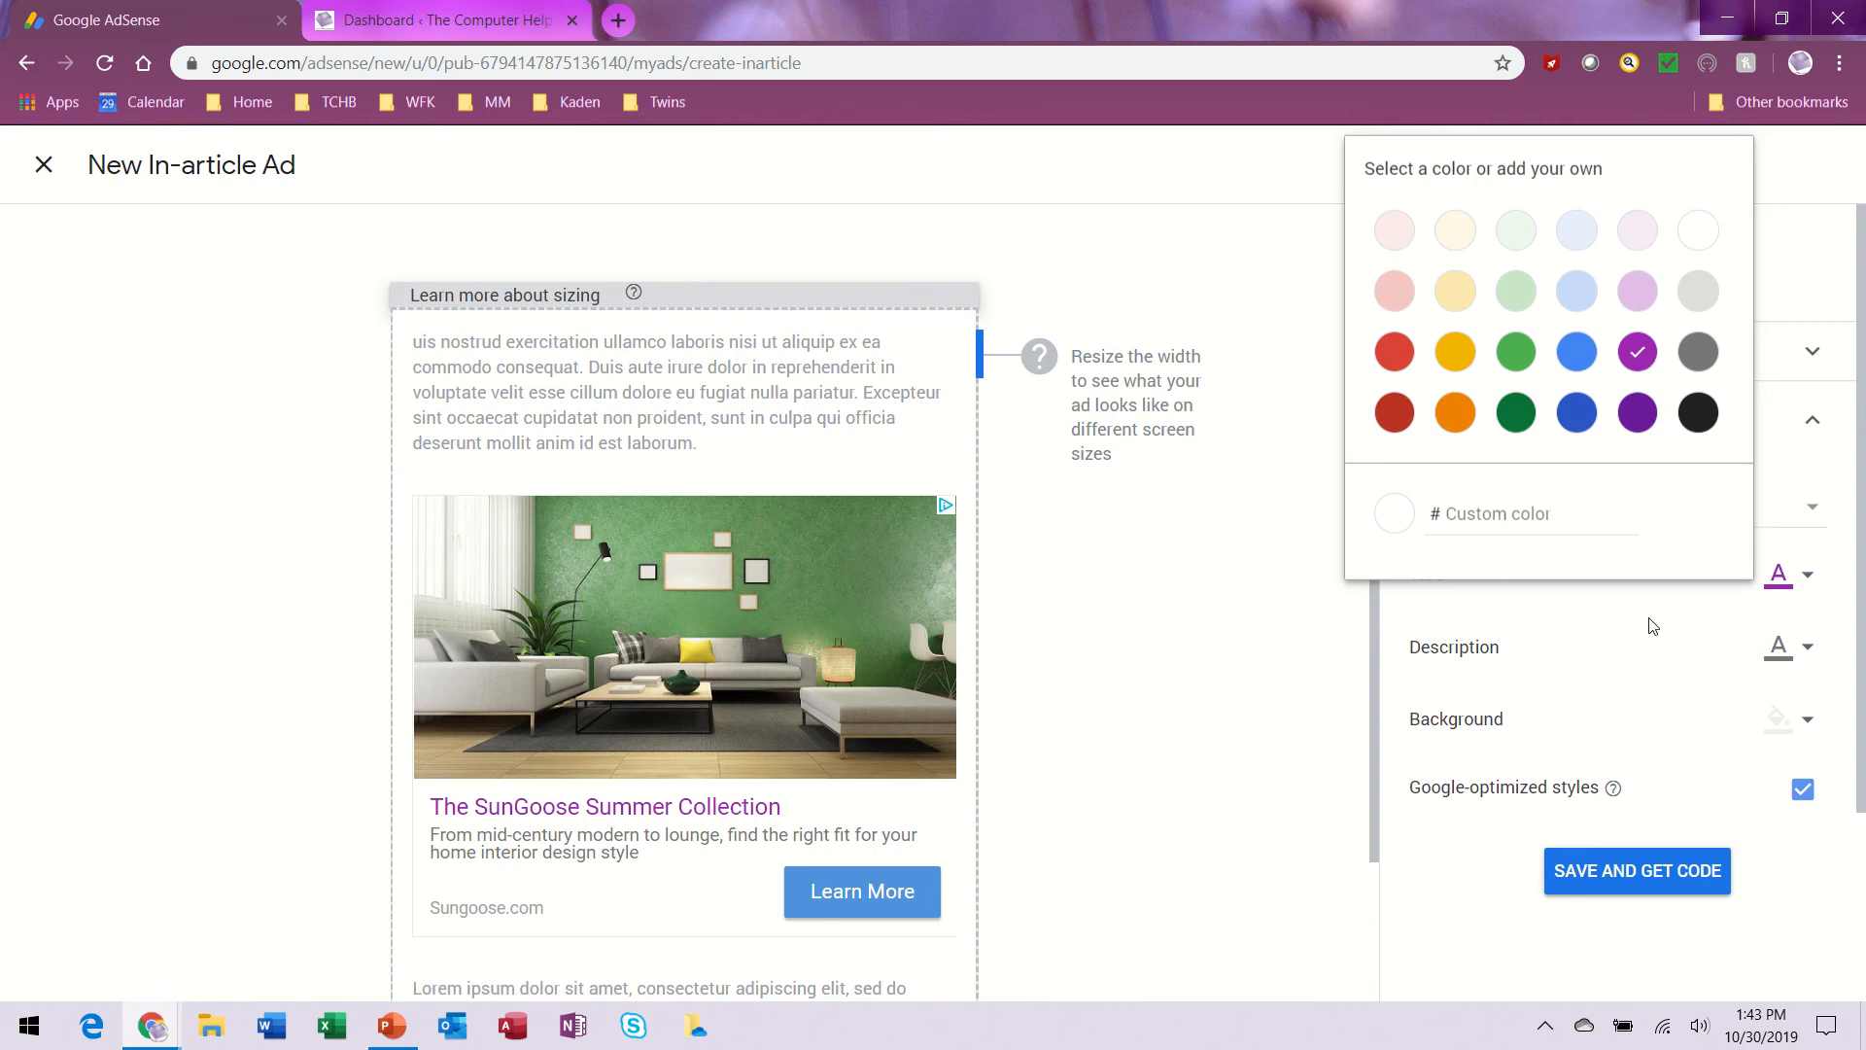
{"action": "left_click", "coordinate": [1608, 875]}
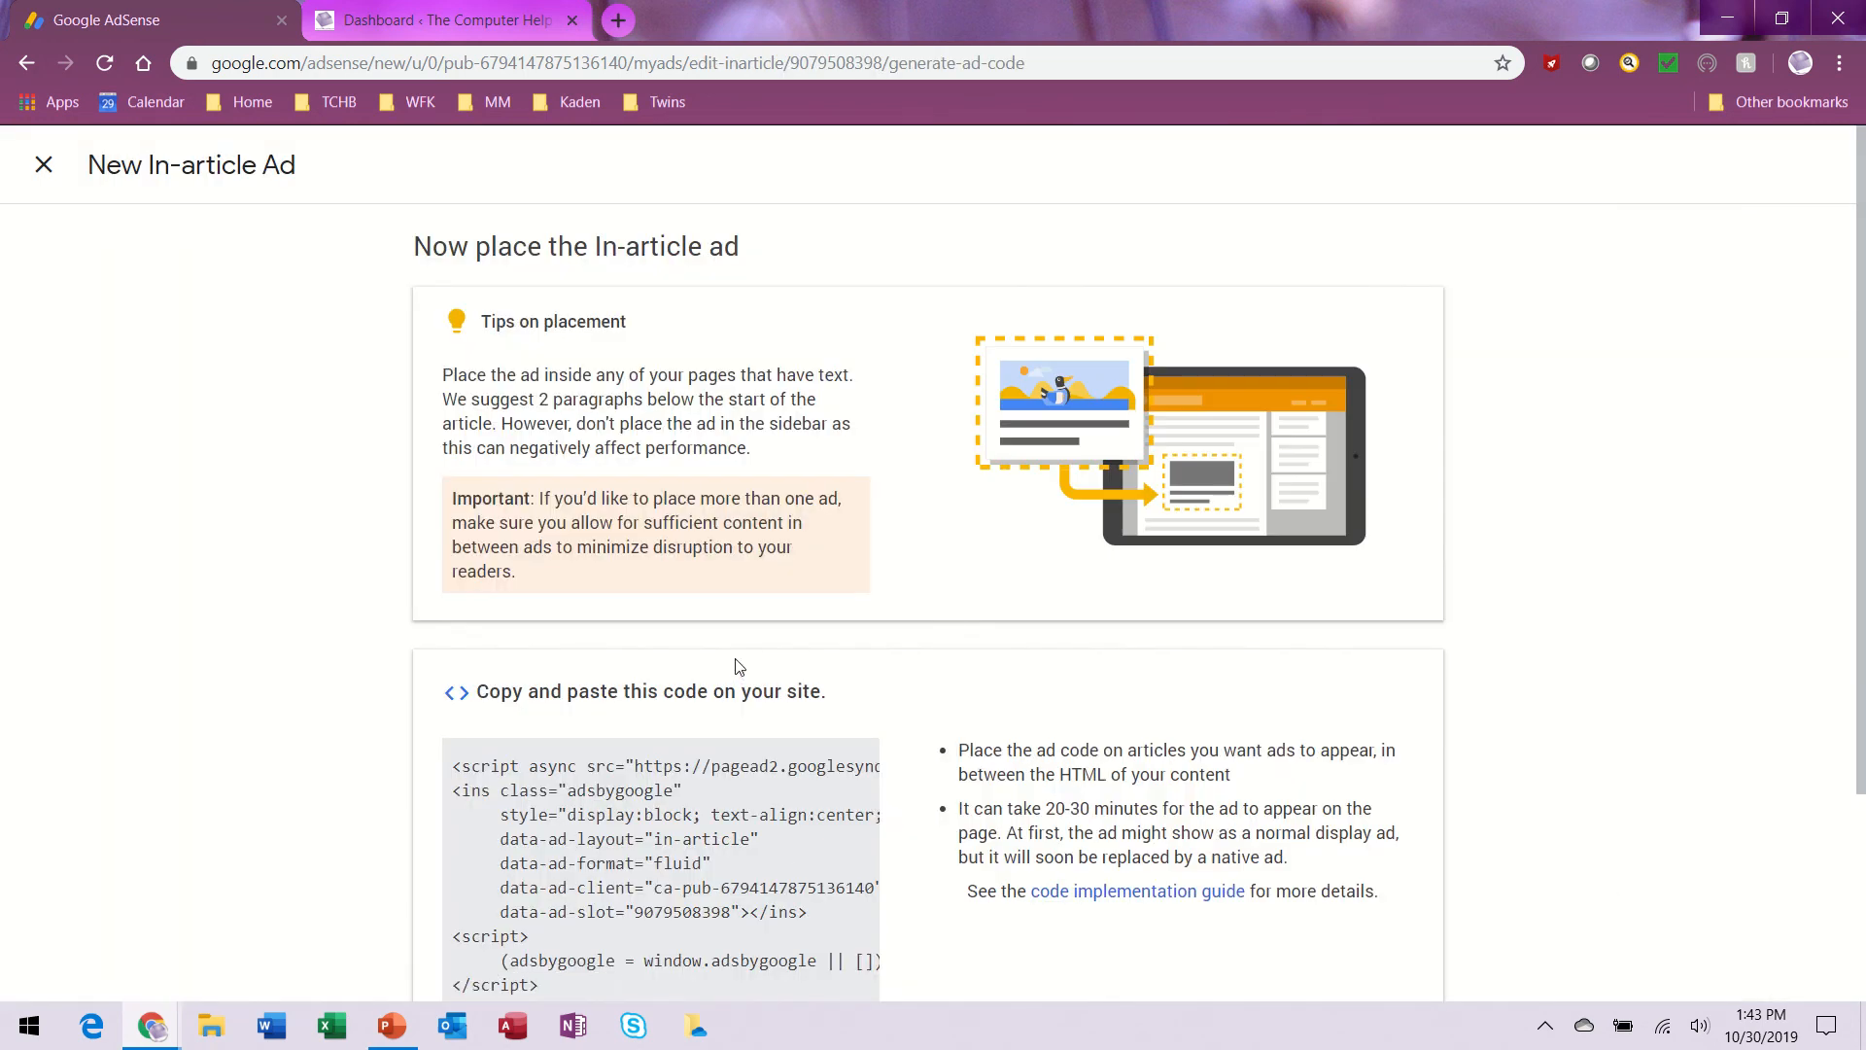
{"action": "scroll", "coordinate": [739, 667], "scroll_direction": "down", "scroll_amount": 3}
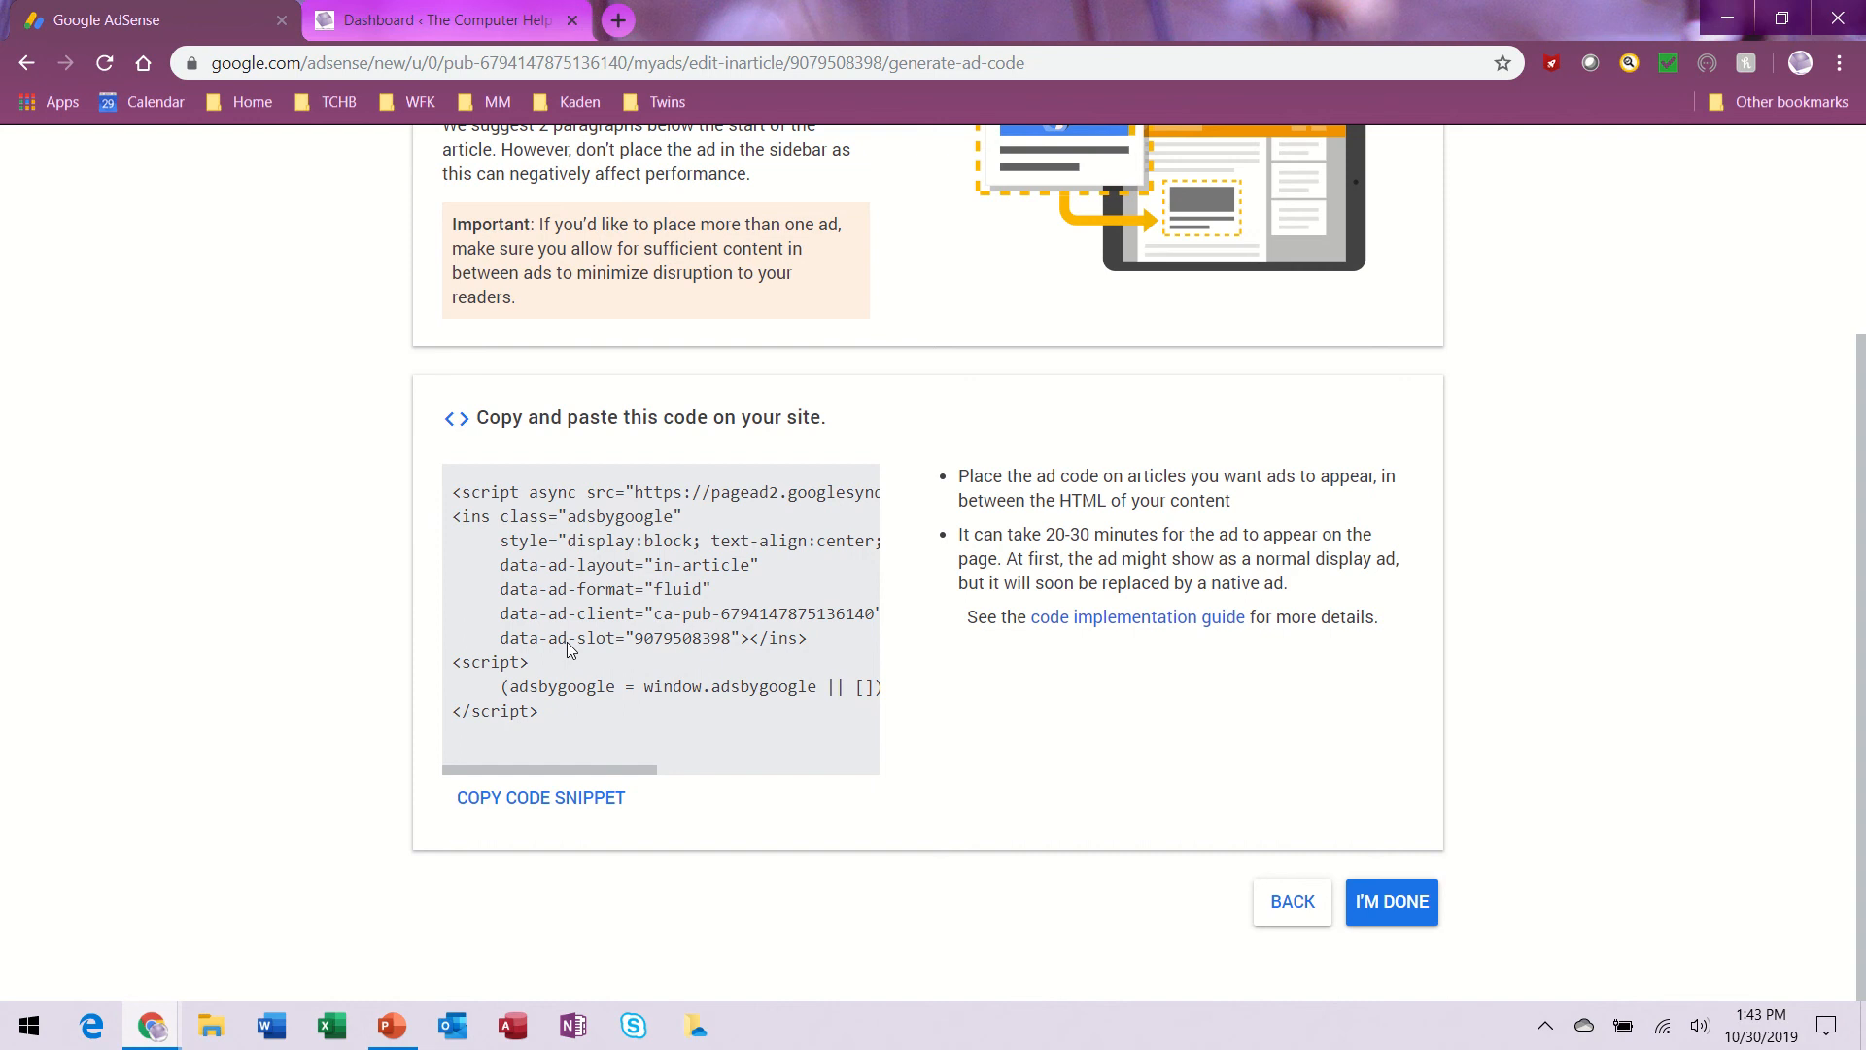
{"action": "scroll", "coordinate": [860, 491], "scroll_direction": "up", "scroll_amount": 3}
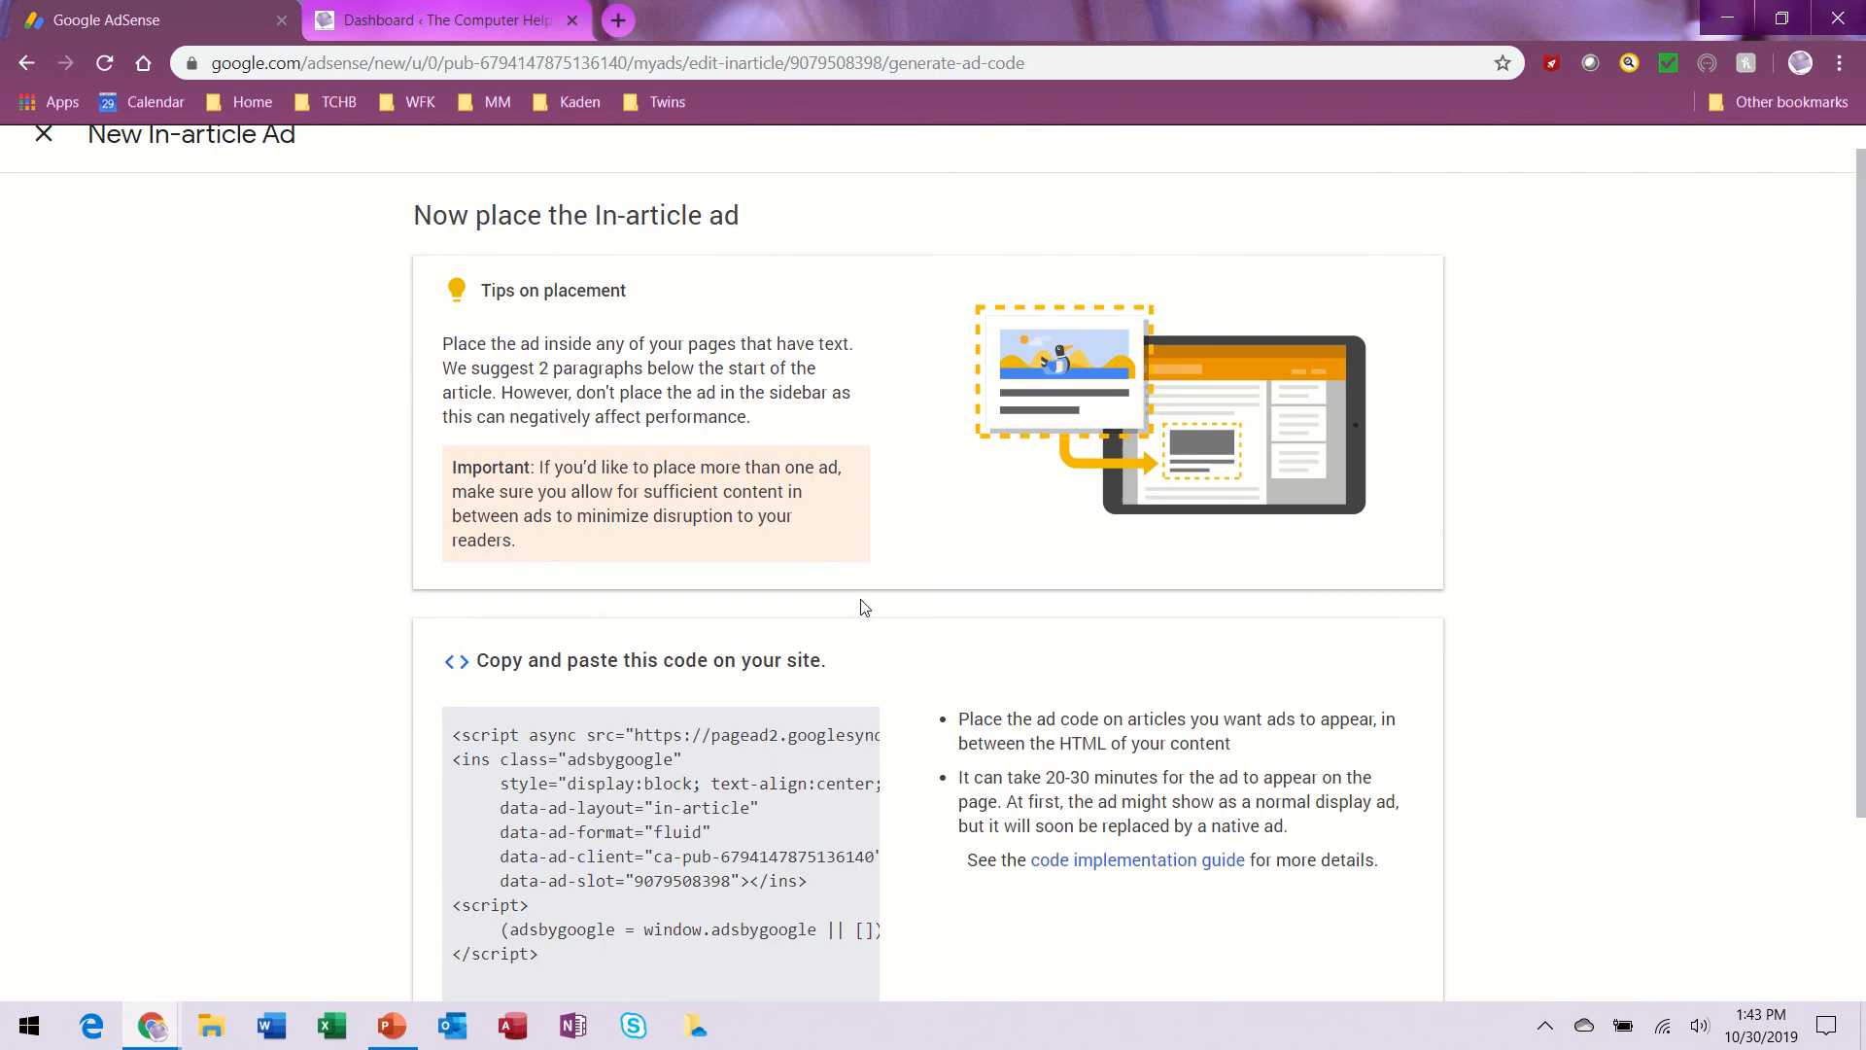
{"action": "scroll", "coordinate": [864, 608], "scroll_direction": "up", "scroll_amount": 1}
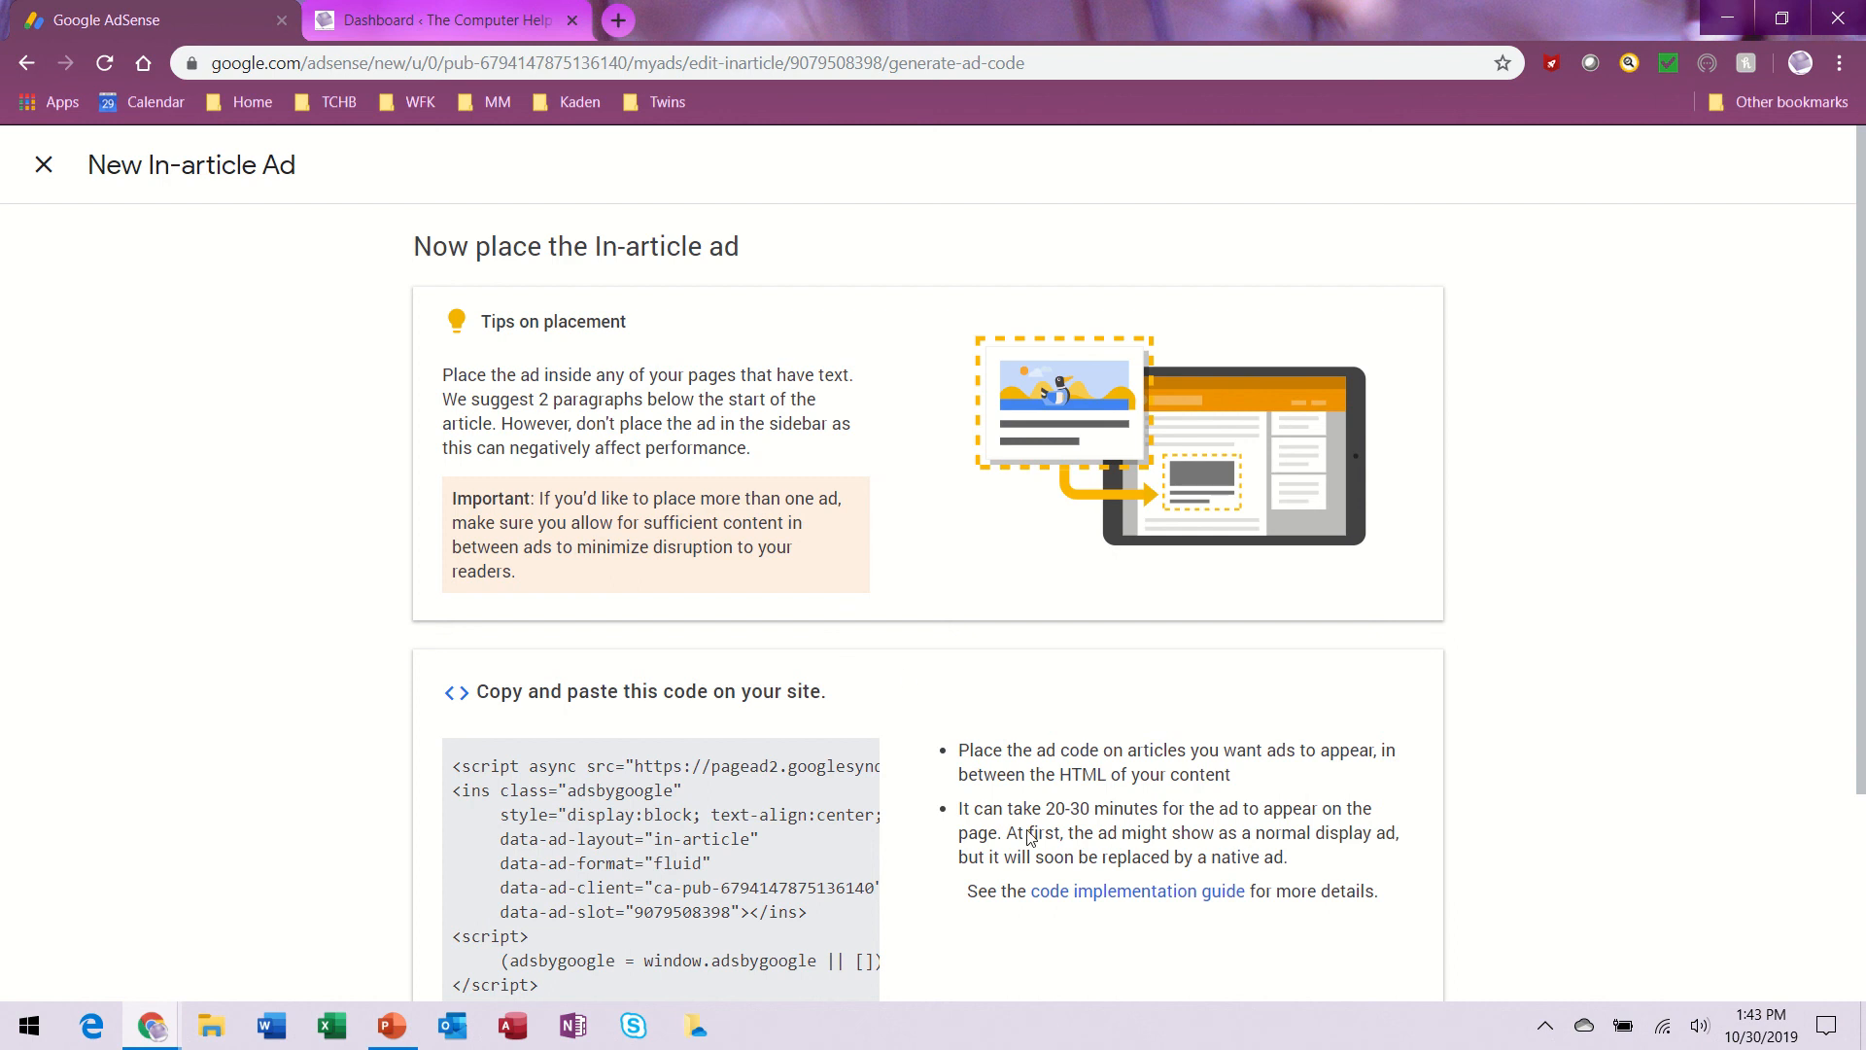
{"action": "scroll", "coordinate": [1035, 831], "scroll_direction": "down", "scroll_amount": 3}
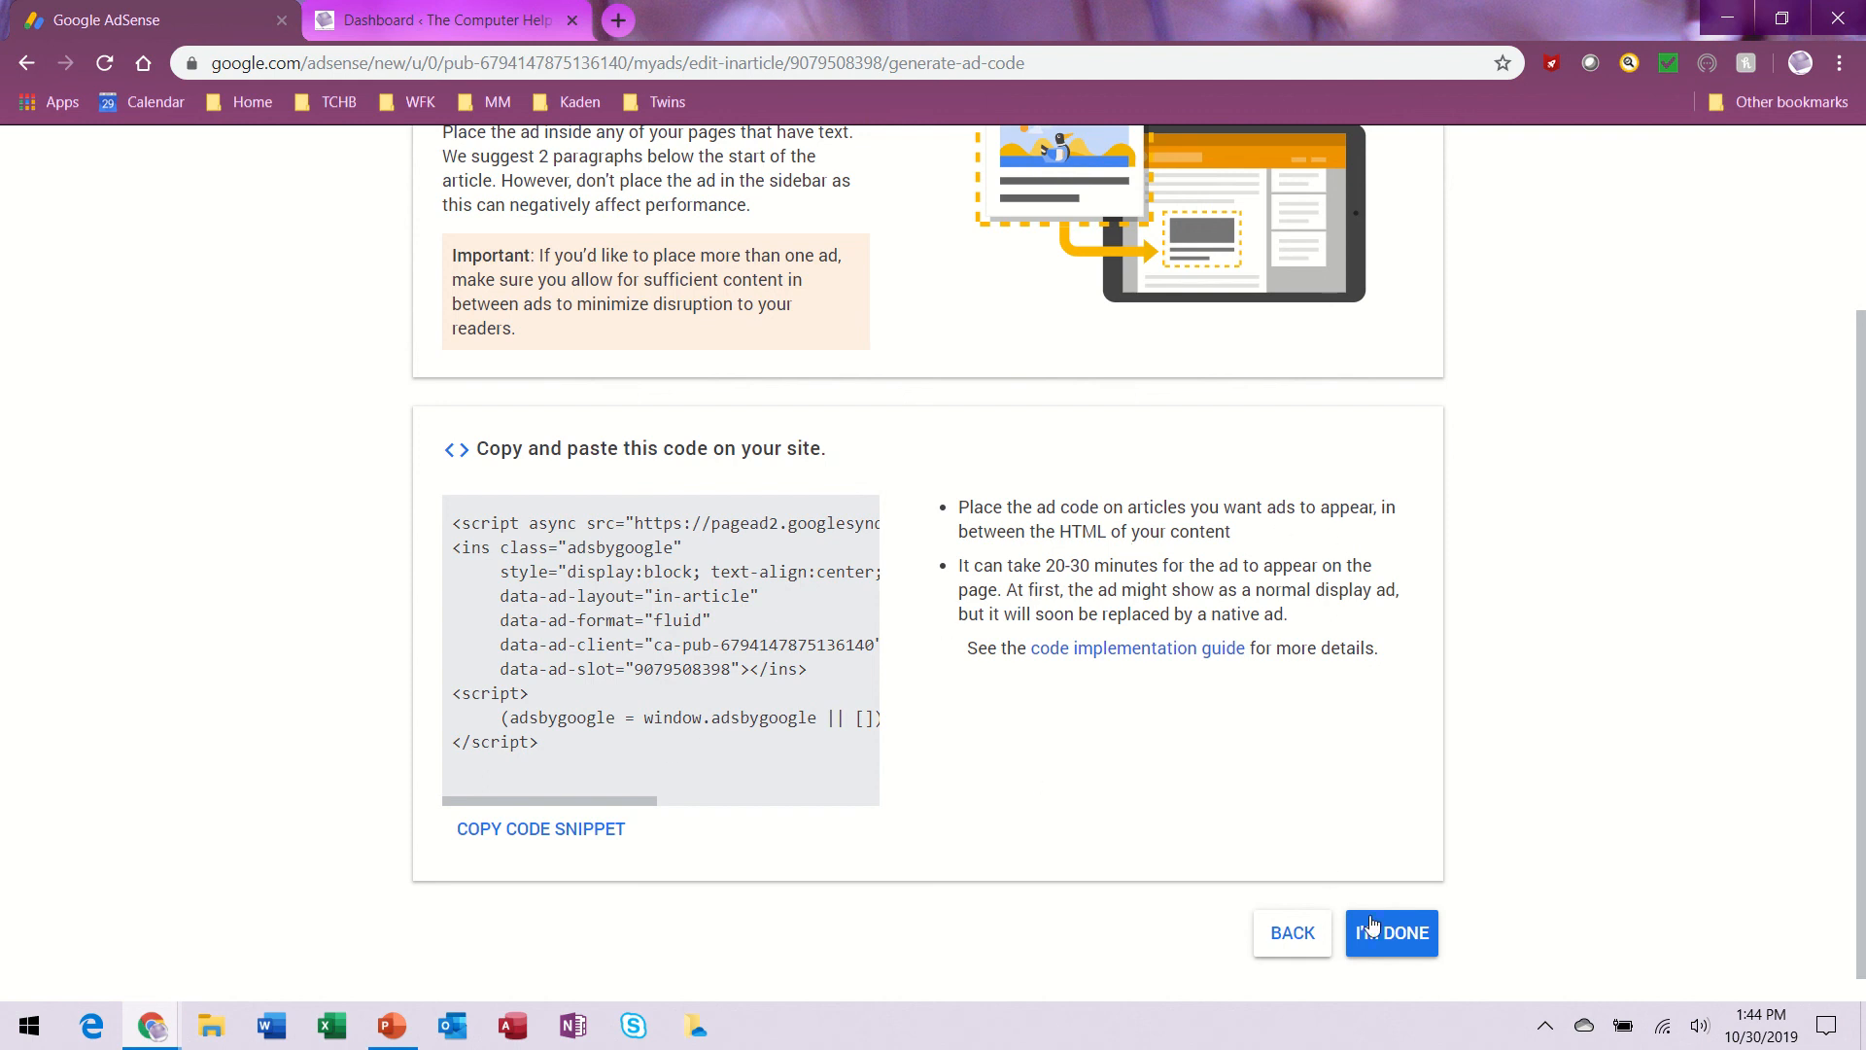
Switch to the WordPress dashboard, list the published posts and open "Excel More Functions Course" for editing.
{"action": "left_click", "coordinate": [452, 13]}
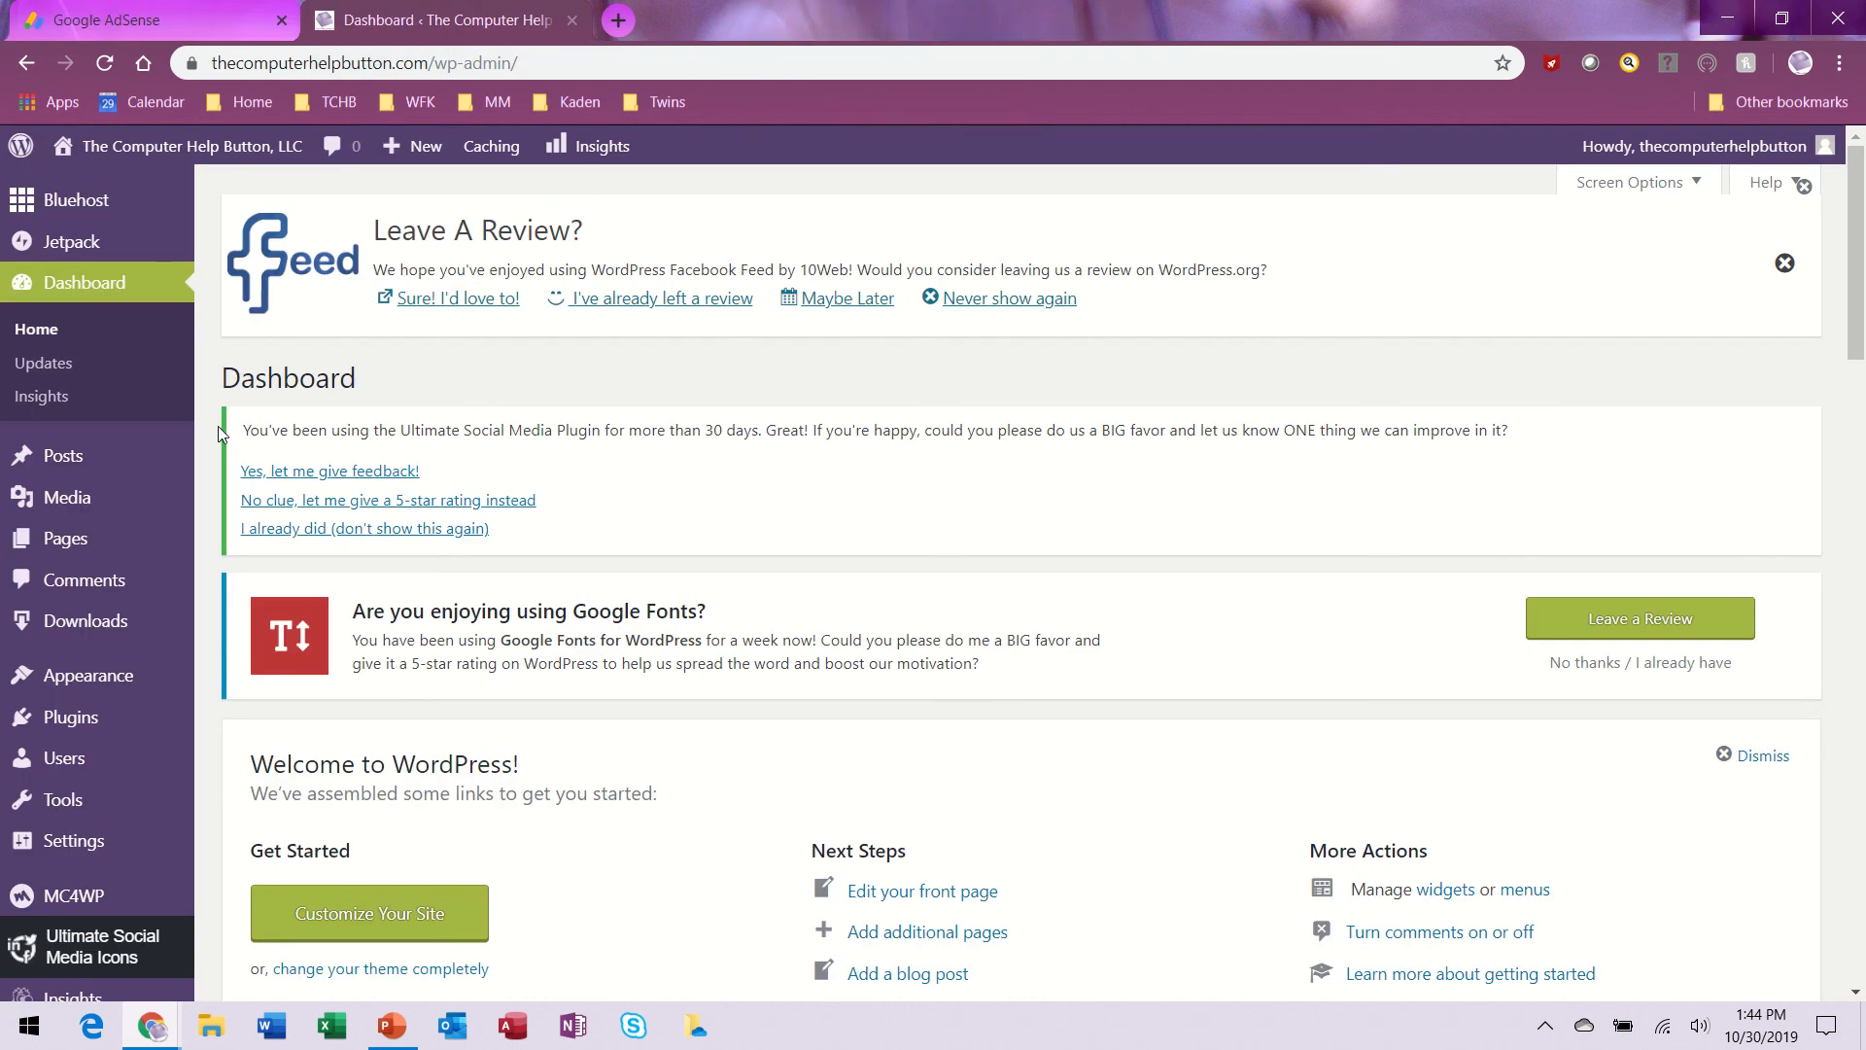
{"action": "left_click", "coordinate": [126, 471]}
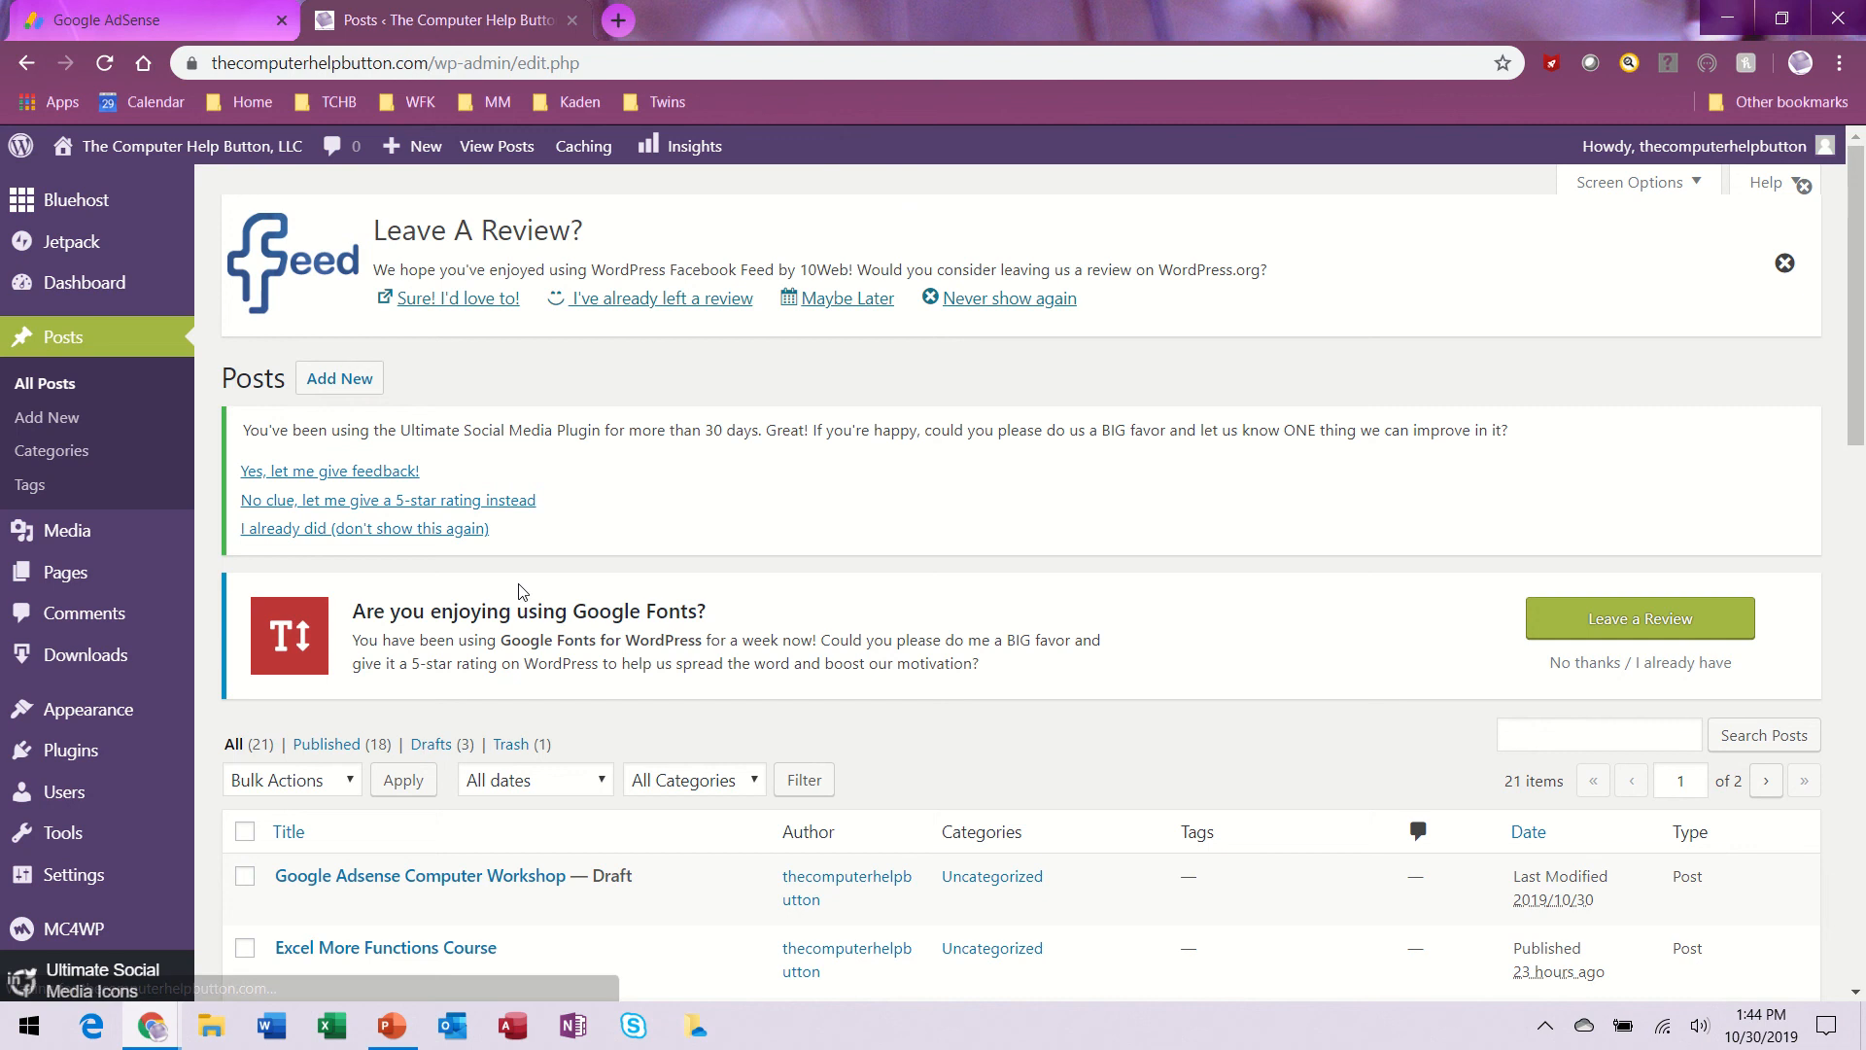
{"action": "scroll", "coordinate": [518, 591], "scroll_direction": "down", "scroll_amount": 1}
{"action": "left_click", "coordinate": [328, 622]}
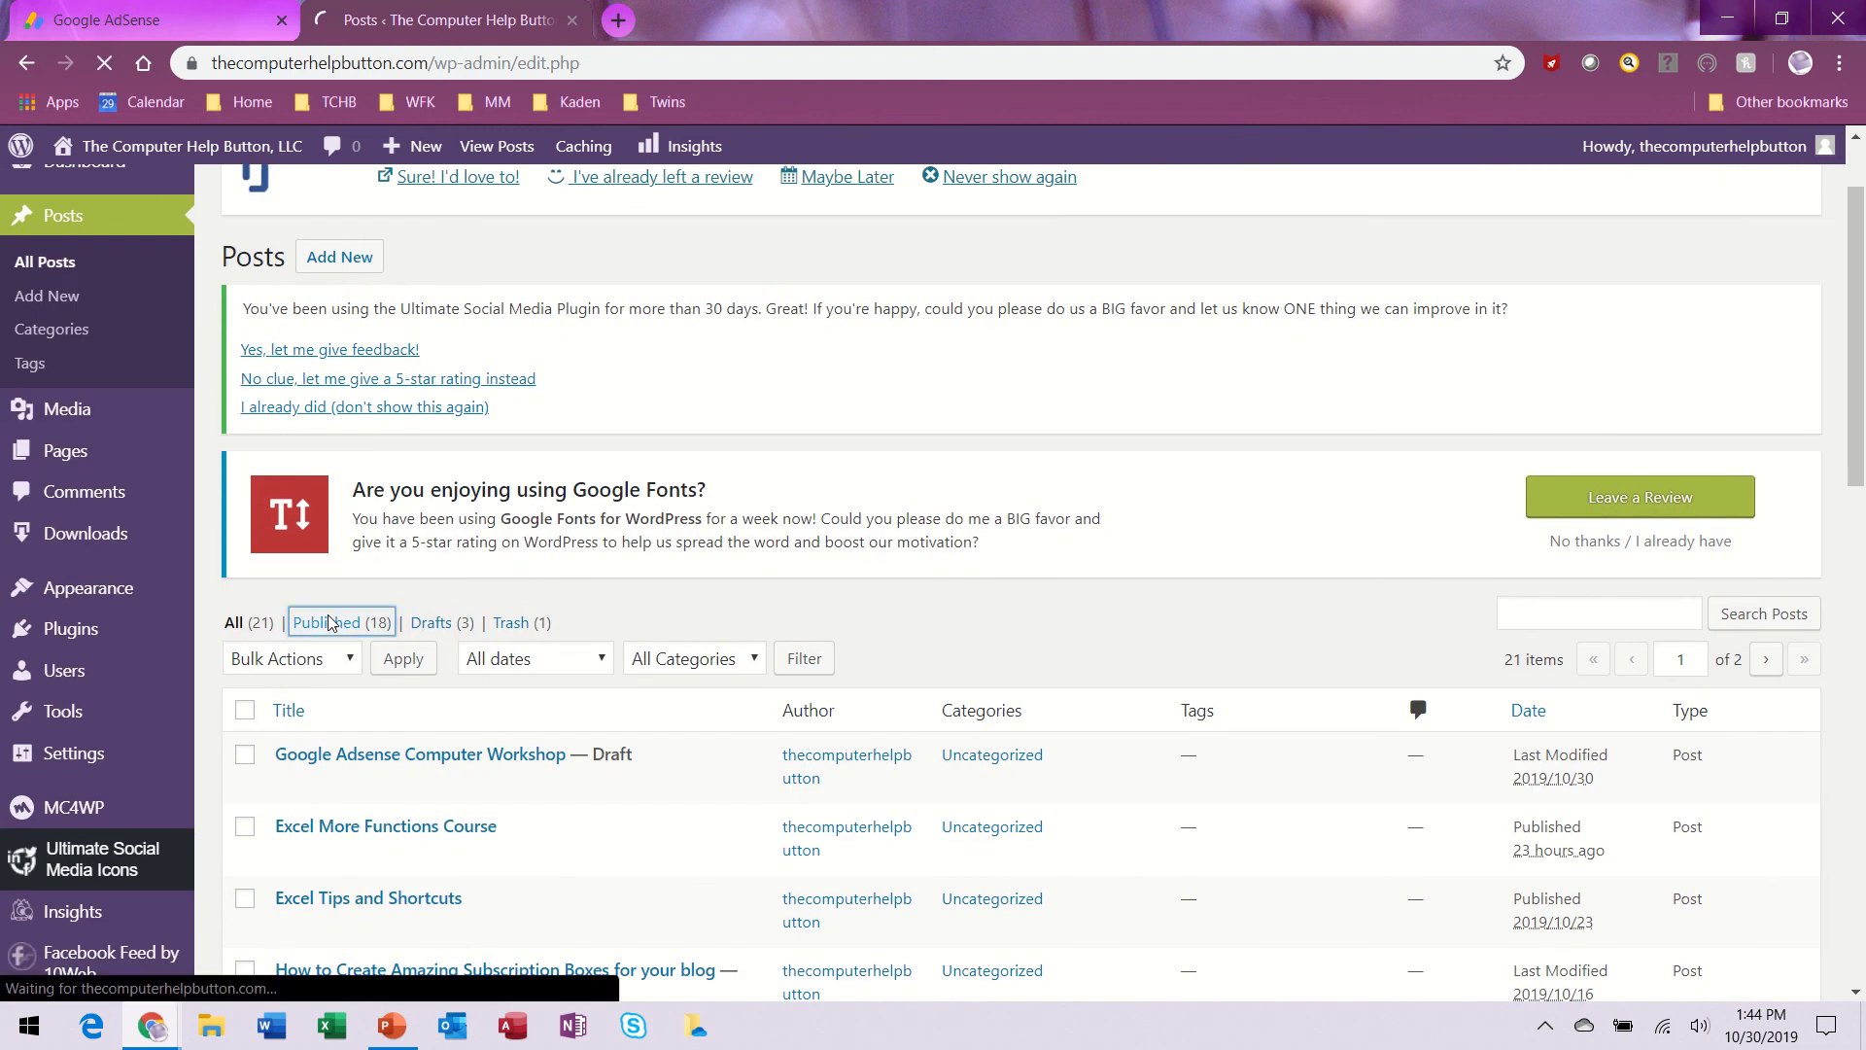
{"action": "scroll", "coordinate": [695, 541], "scroll_direction": "down", "scroll_amount": 1}
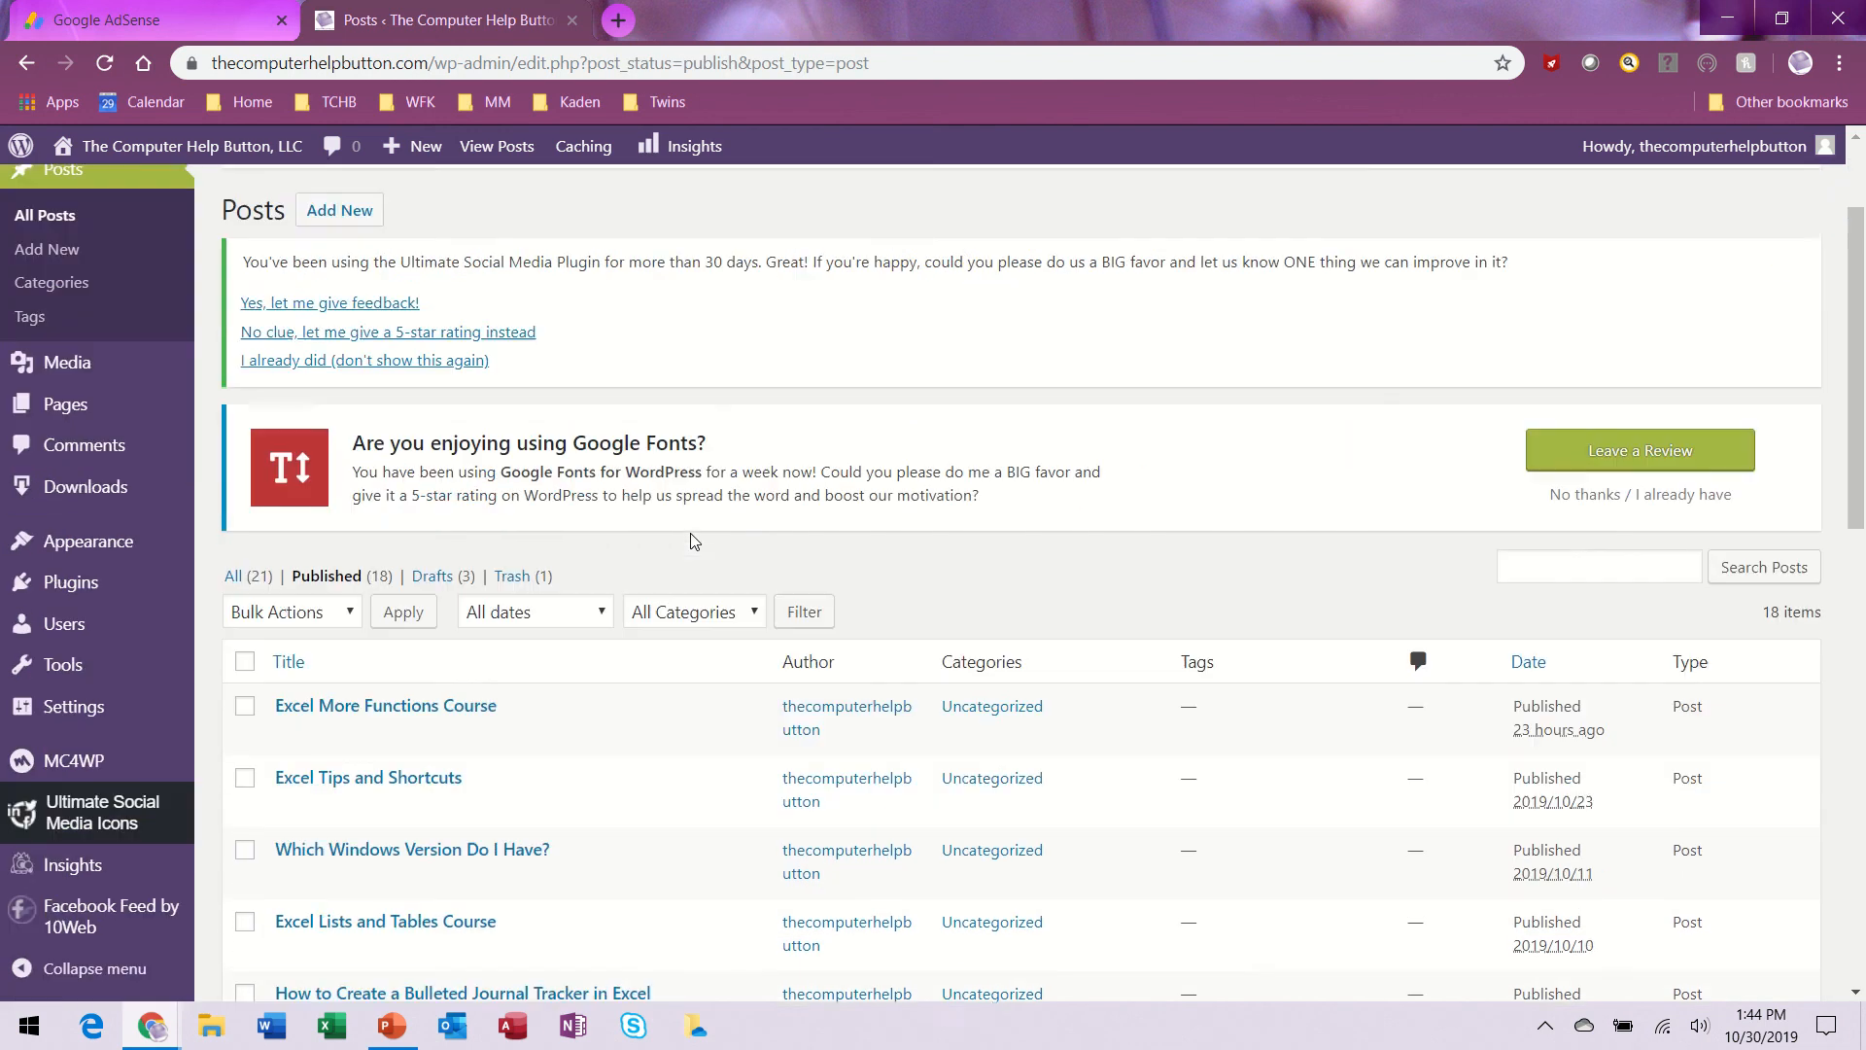
{"action": "scroll", "coordinate": [695, 541], "scroll_direction": "down", "scroll_amount": 1}
{"action": "left_click", "coordinate": [289, 661]}
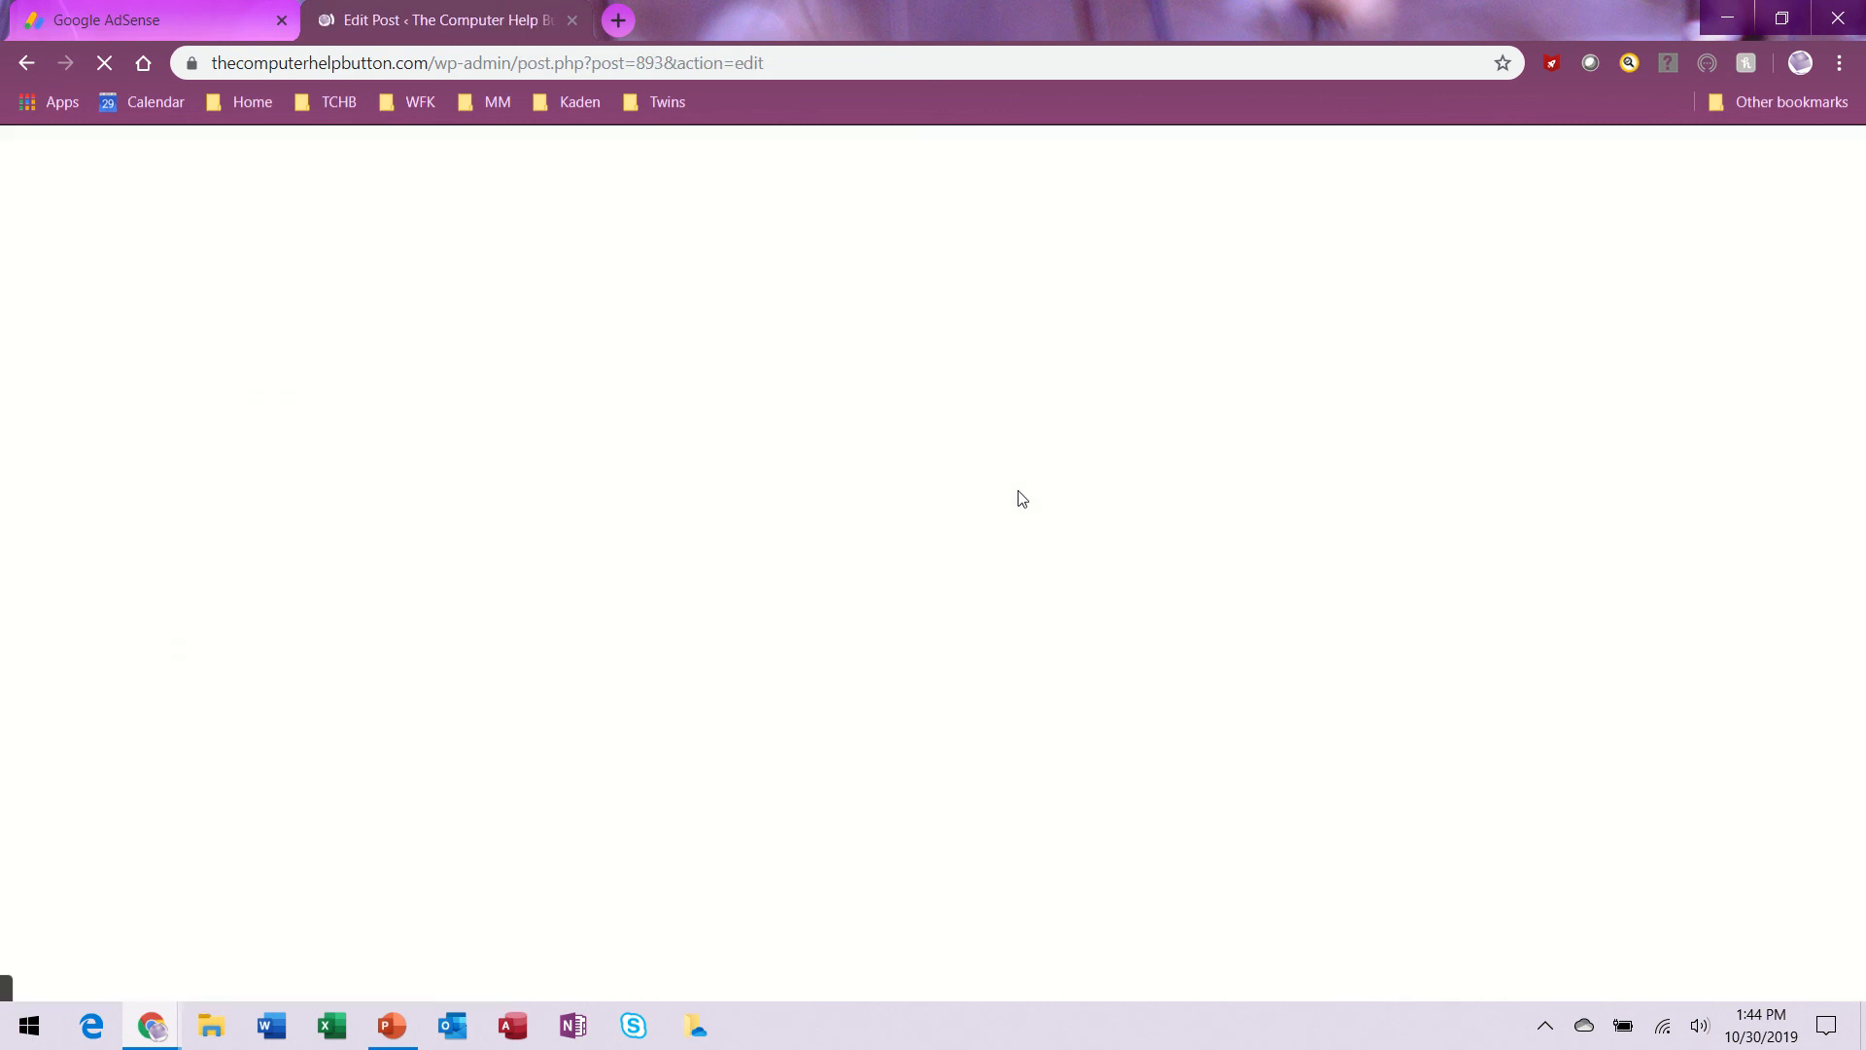
Switch the post from the Code Editor to the Visual Editor and go to the Class Topics section.
{"action": "scroll", "coordinate": [841, 452], "scroll_direction": "down", "scroll_amount": 5}
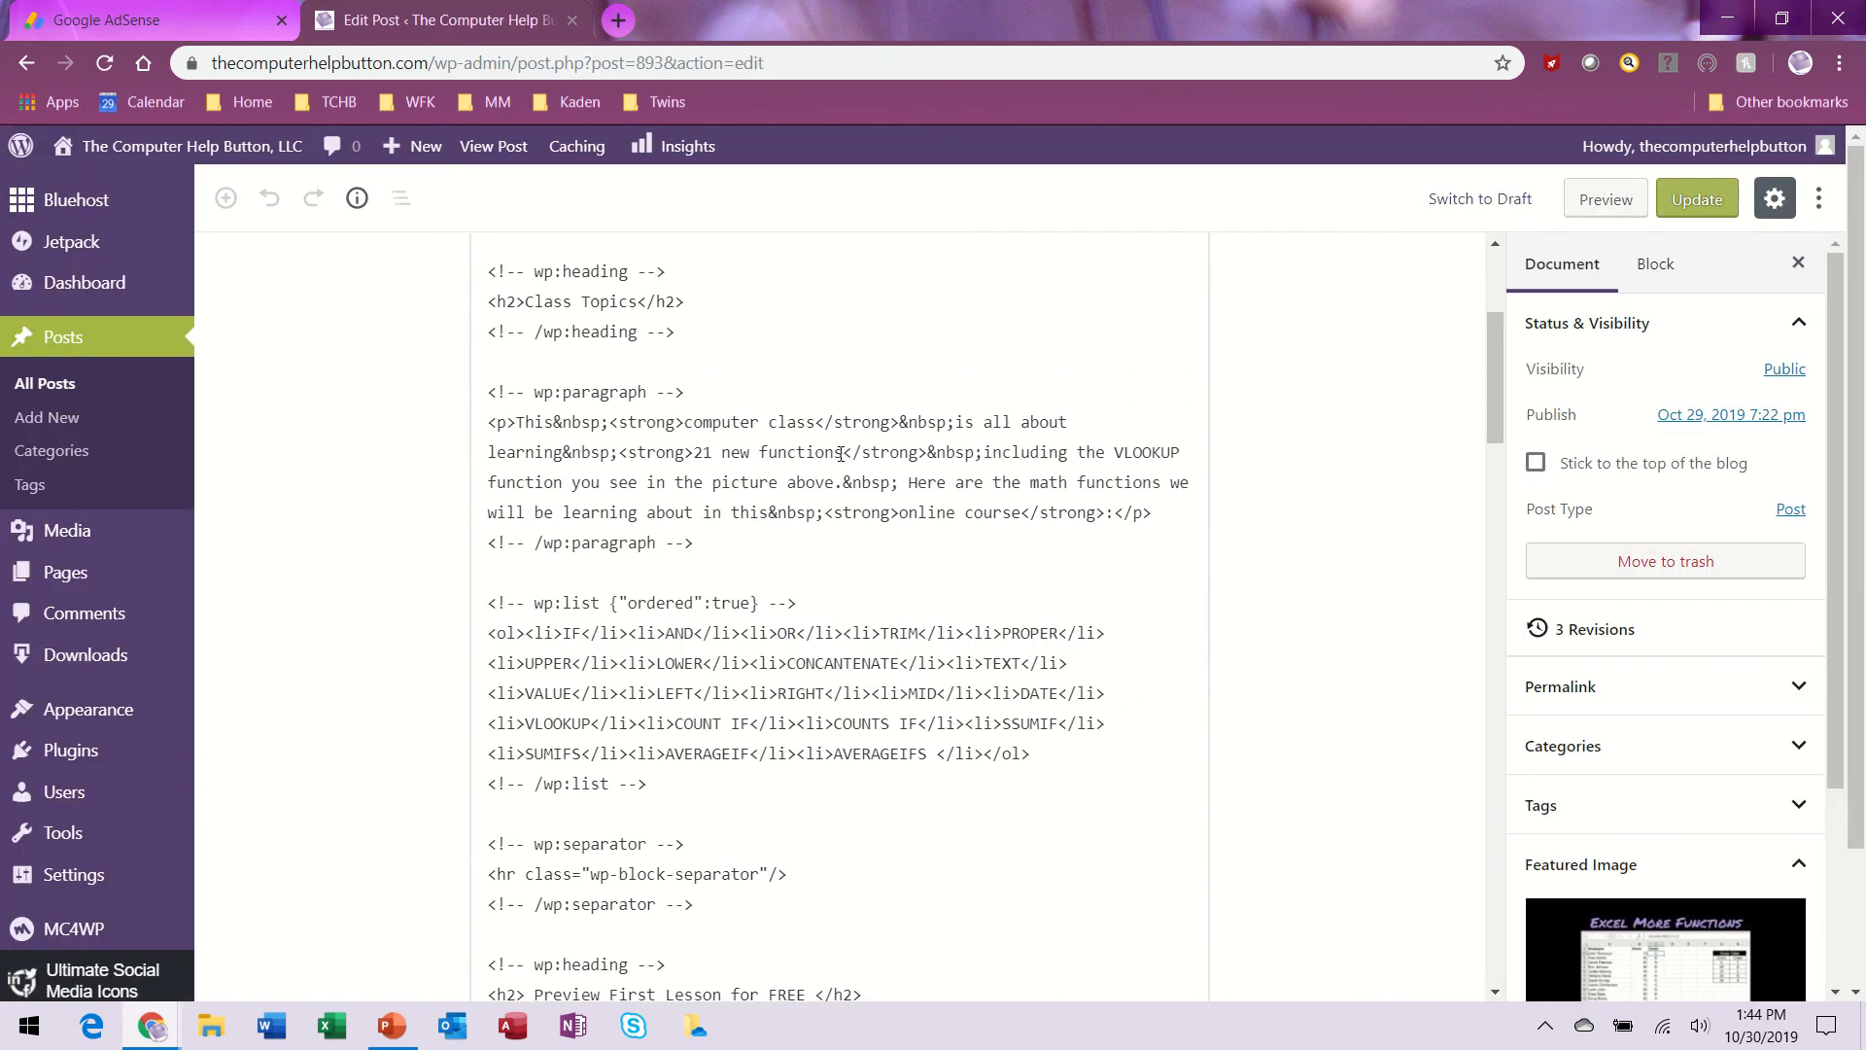
{"action": "scroll", "coordinate": [842, 452], "scroll_direction": "up", "scroll_amount": 5}
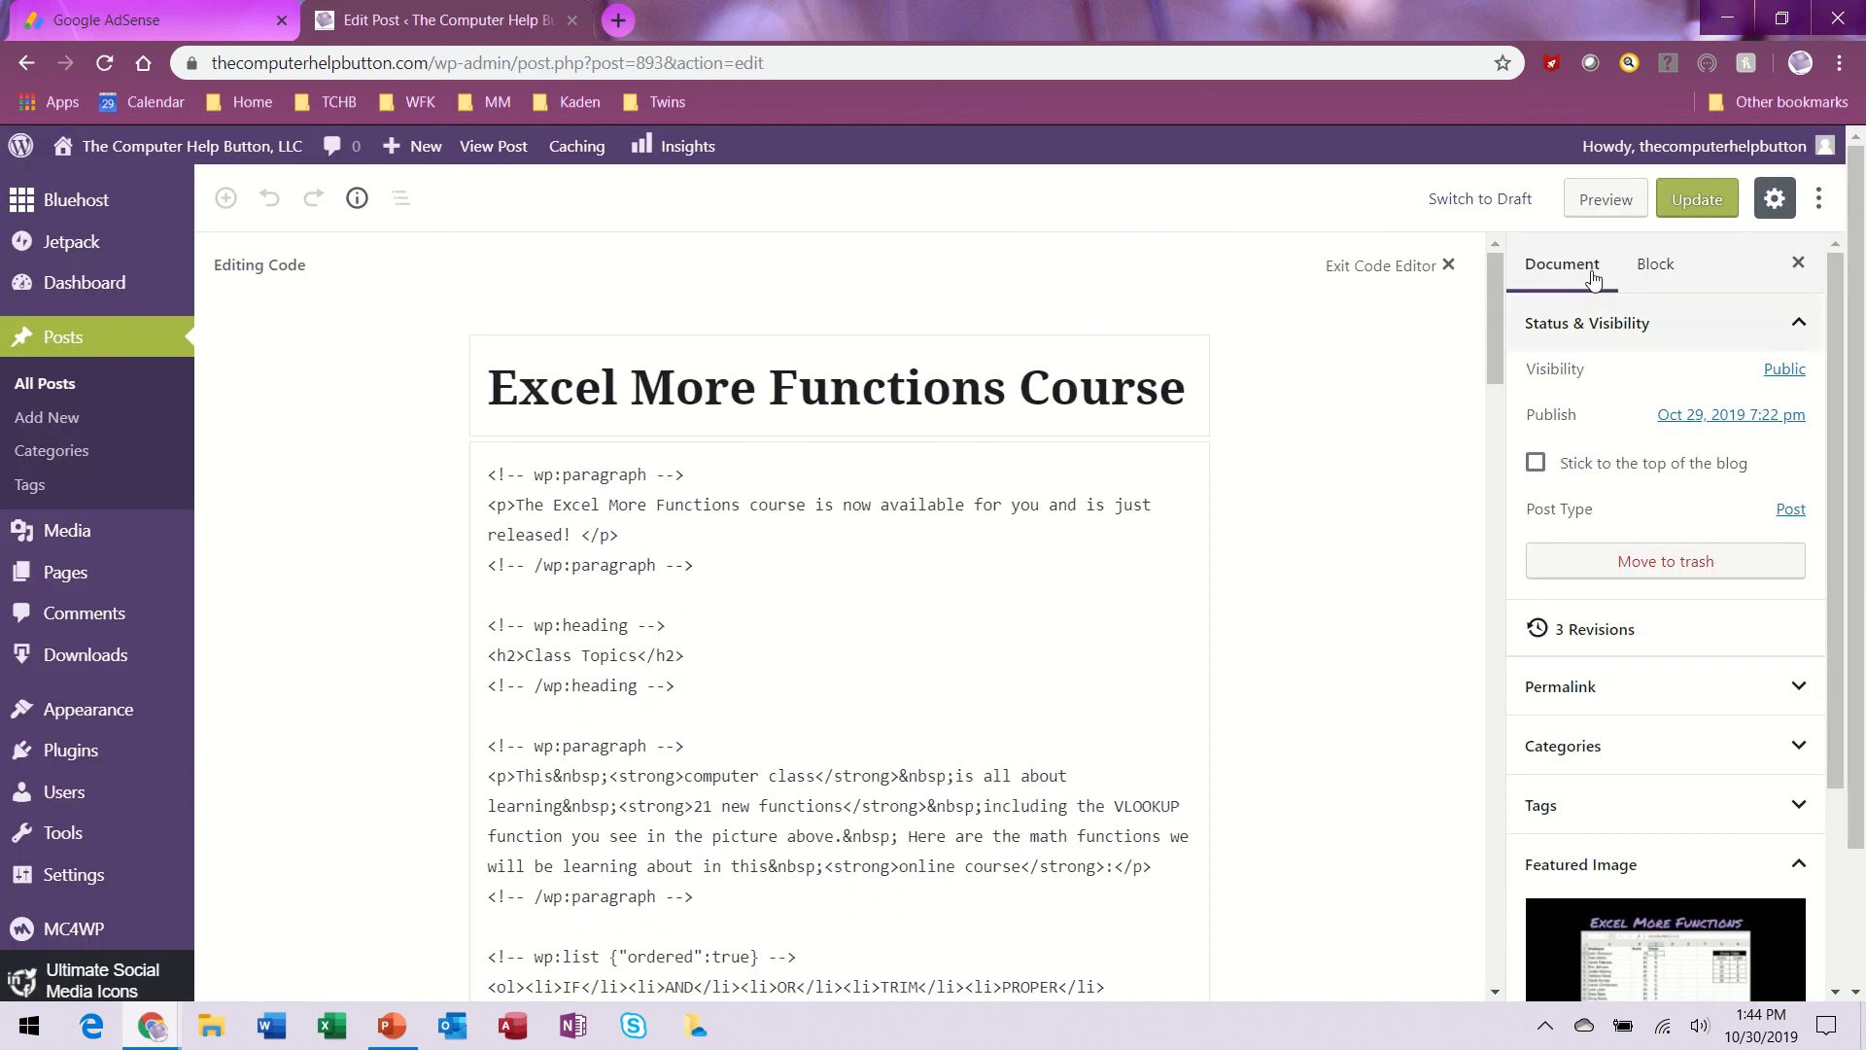
{"action": "left_click", "coordinate": [1822, 203]}
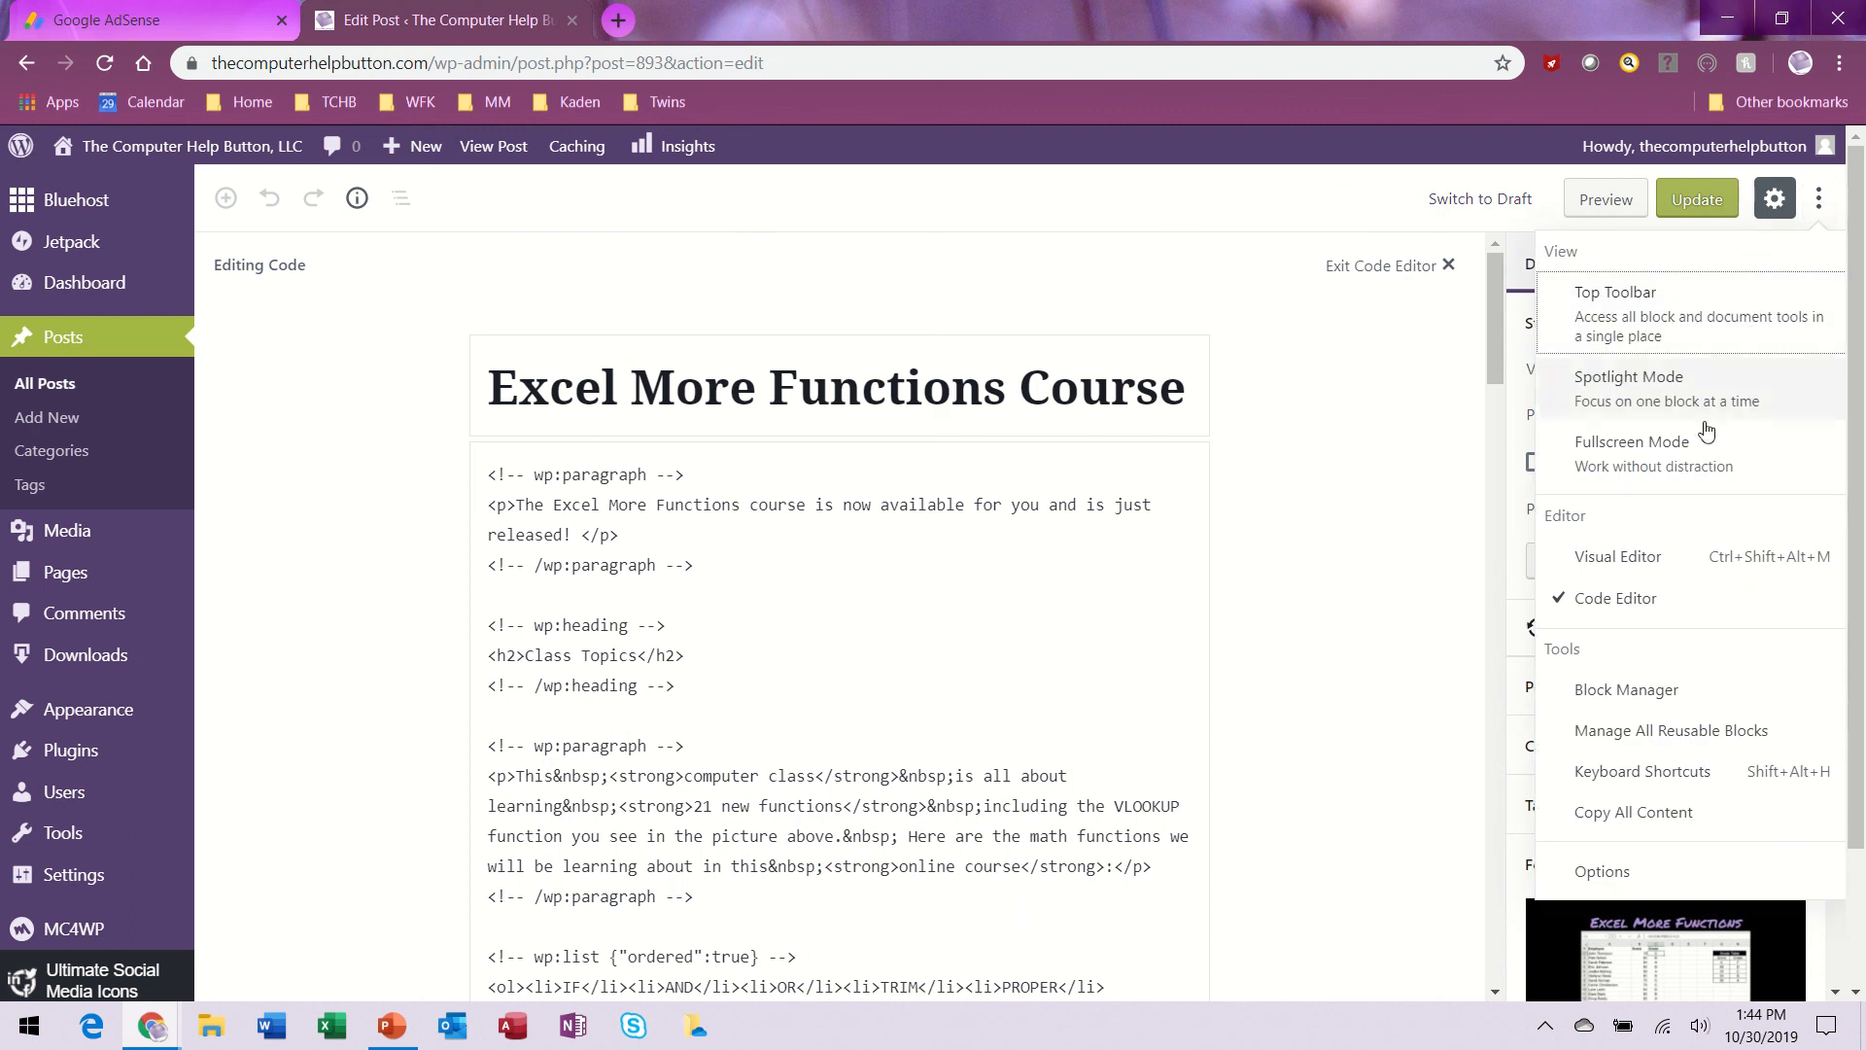
{"action": "left_click", "coordinate": [1682, 553]}
{"action": "scroll", "coordinate": [817, 486], "scroll_direction": "down", "scroll_amount": 10}
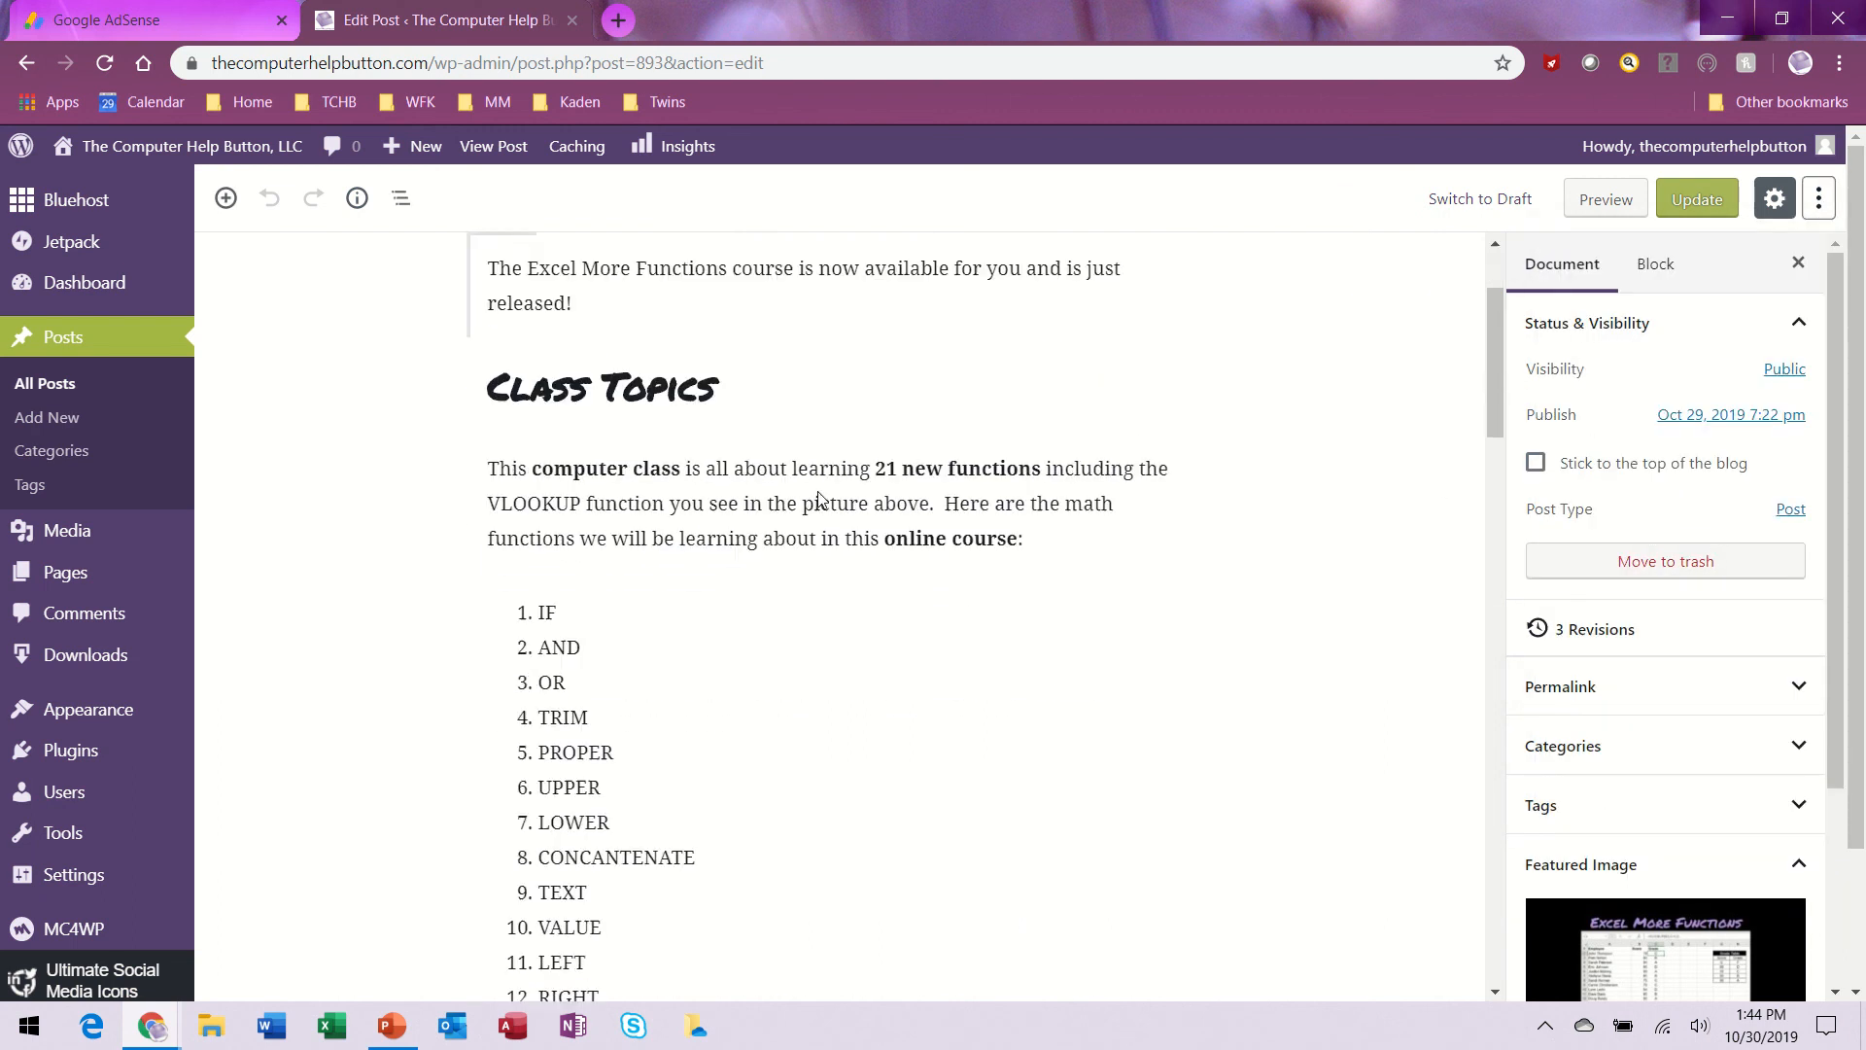
Add a Custom HTML block above the "More Excel Computer Classes..." heading and paste the In-article ad code into it.
{"action": "scroll", "coordinate": [814, 486], "scroll_direction": "down", "scroll_amount": 14}
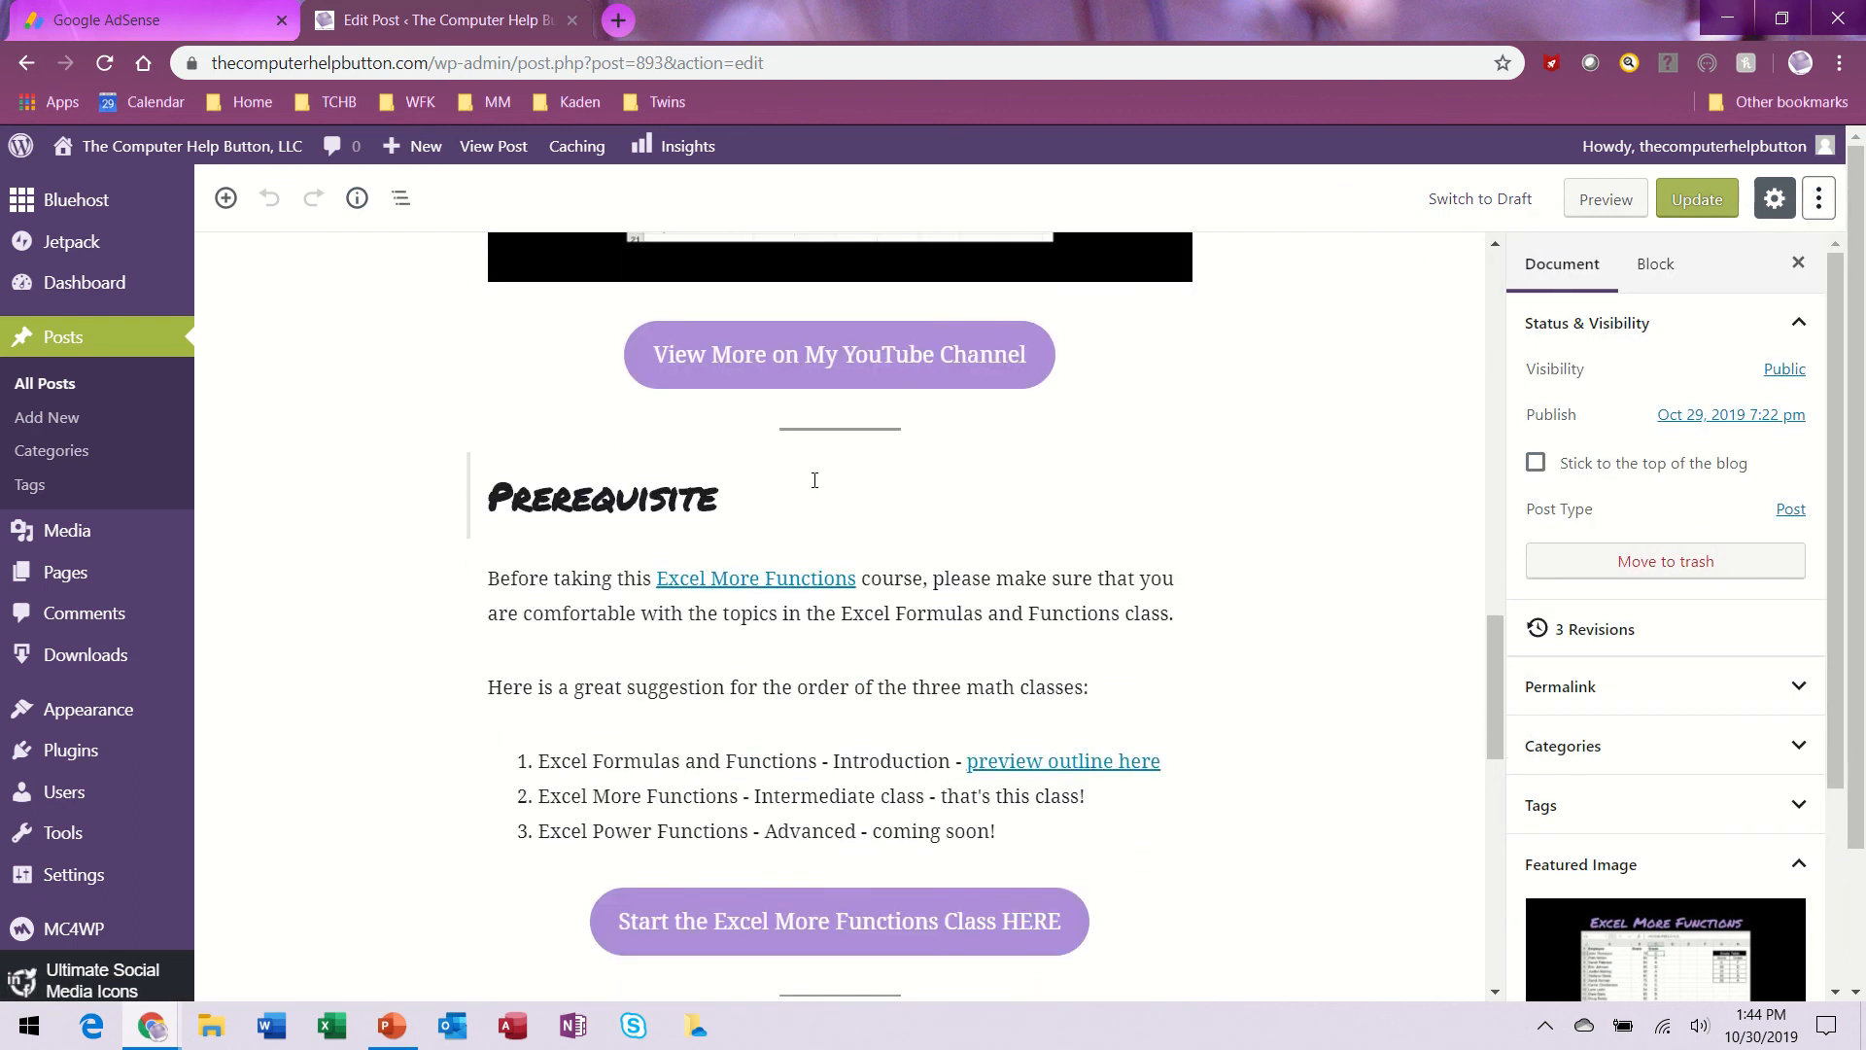
{"action": "scroll", "coordinate": [815, 480], "scroll_direction": "down", "scroll_amount": 8}
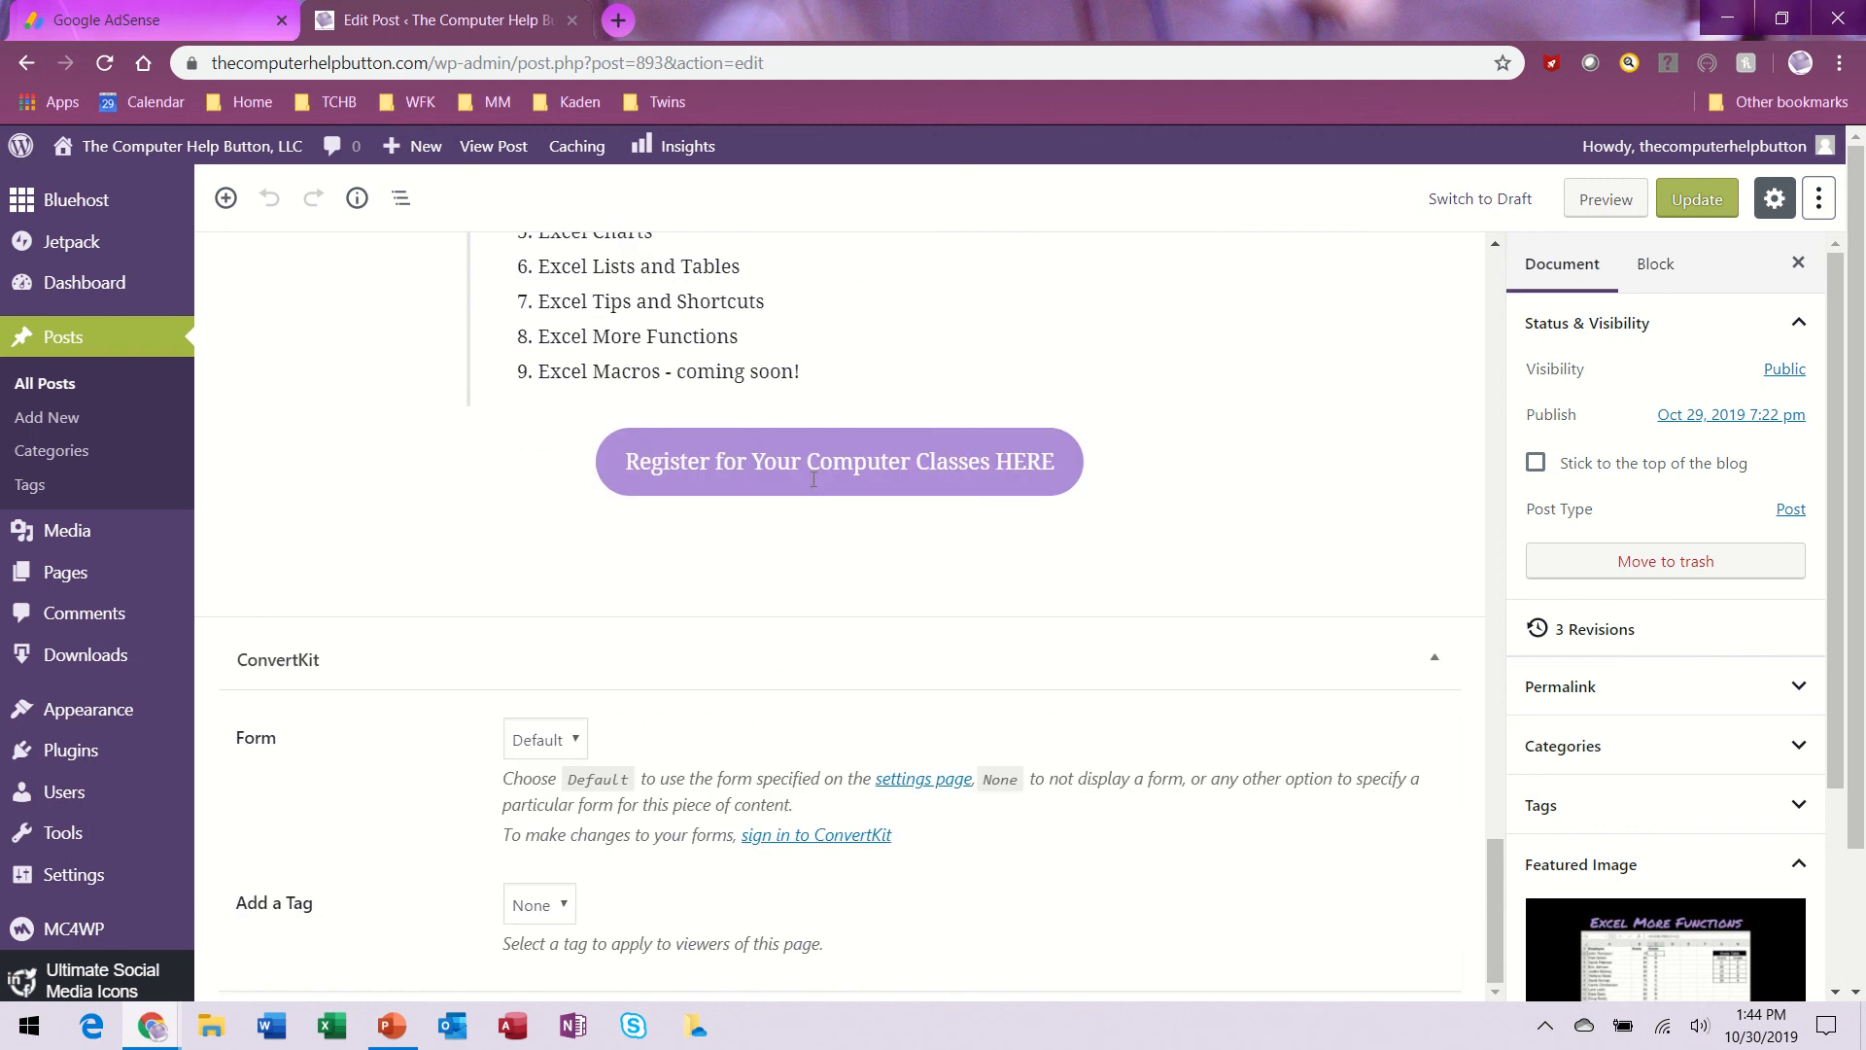
{"action": "scroll", "coordinate": [814, 480], "scroll_direction": "up", "scroll_amount": 7}
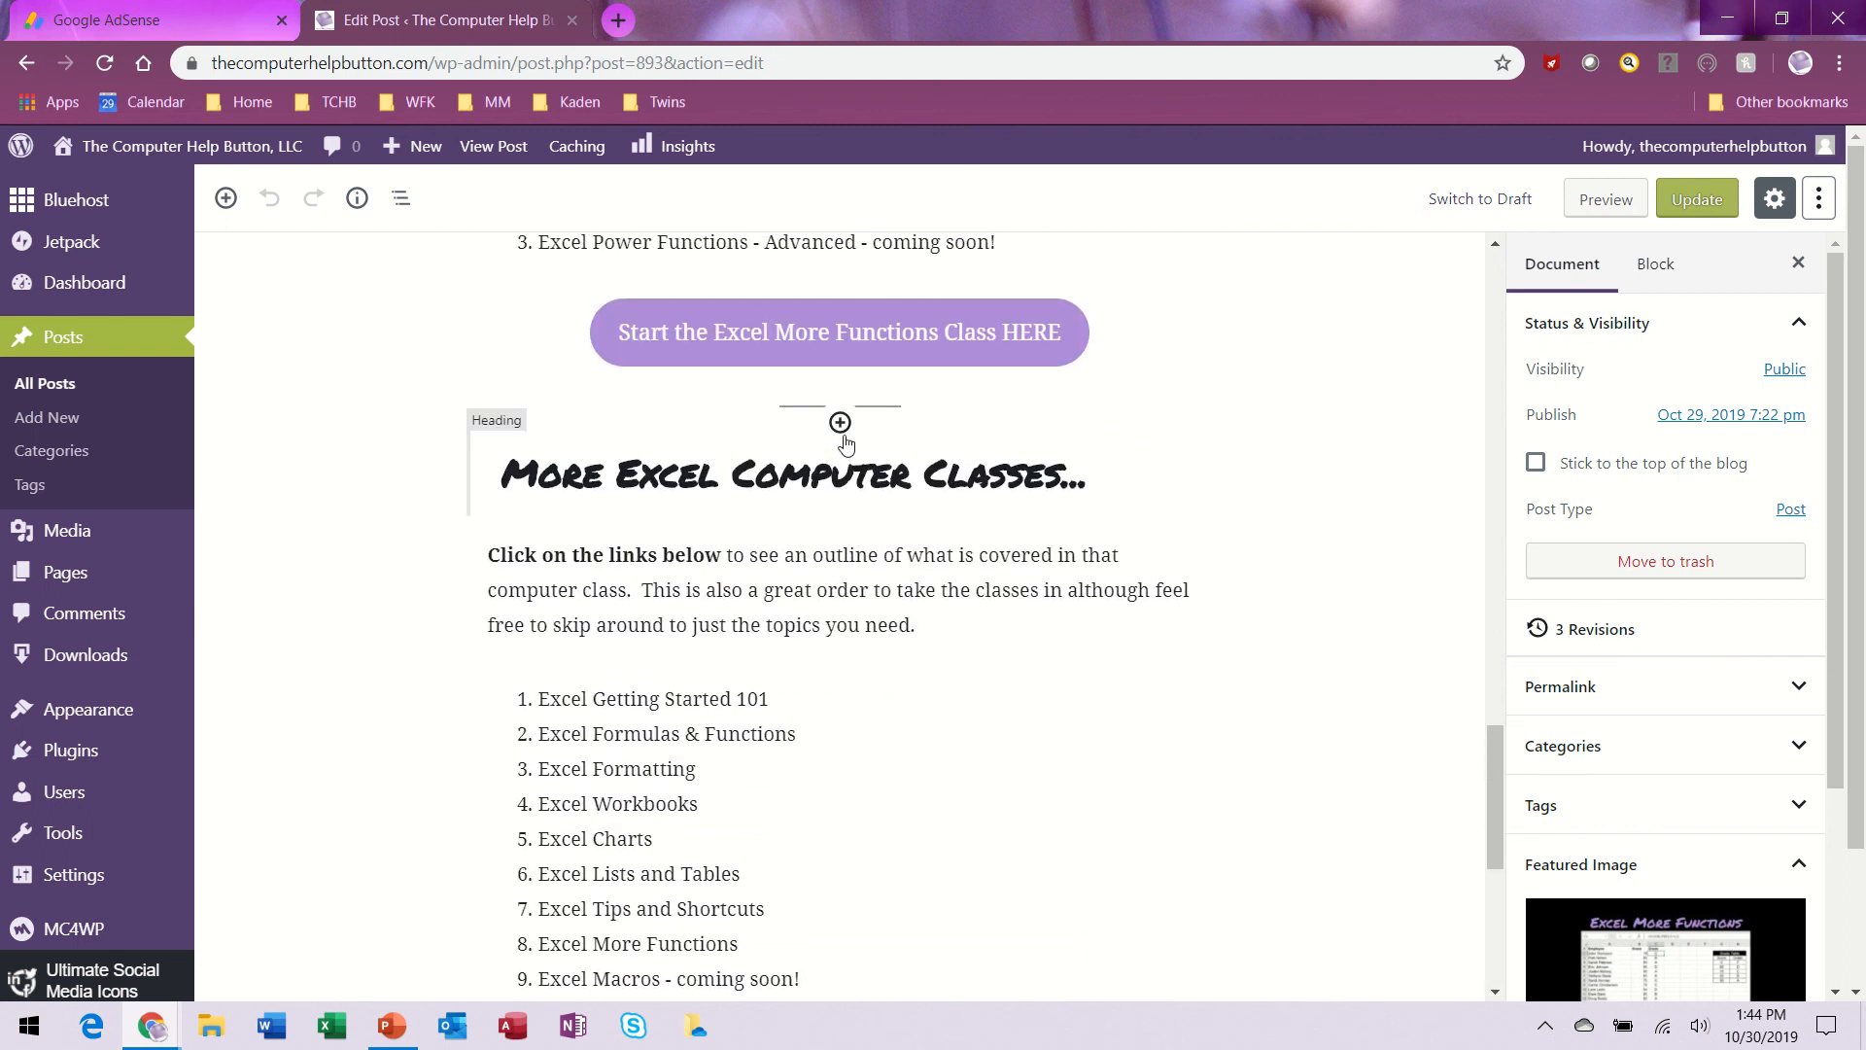
{"action": "left_click", "coordinate": [840, 424]}
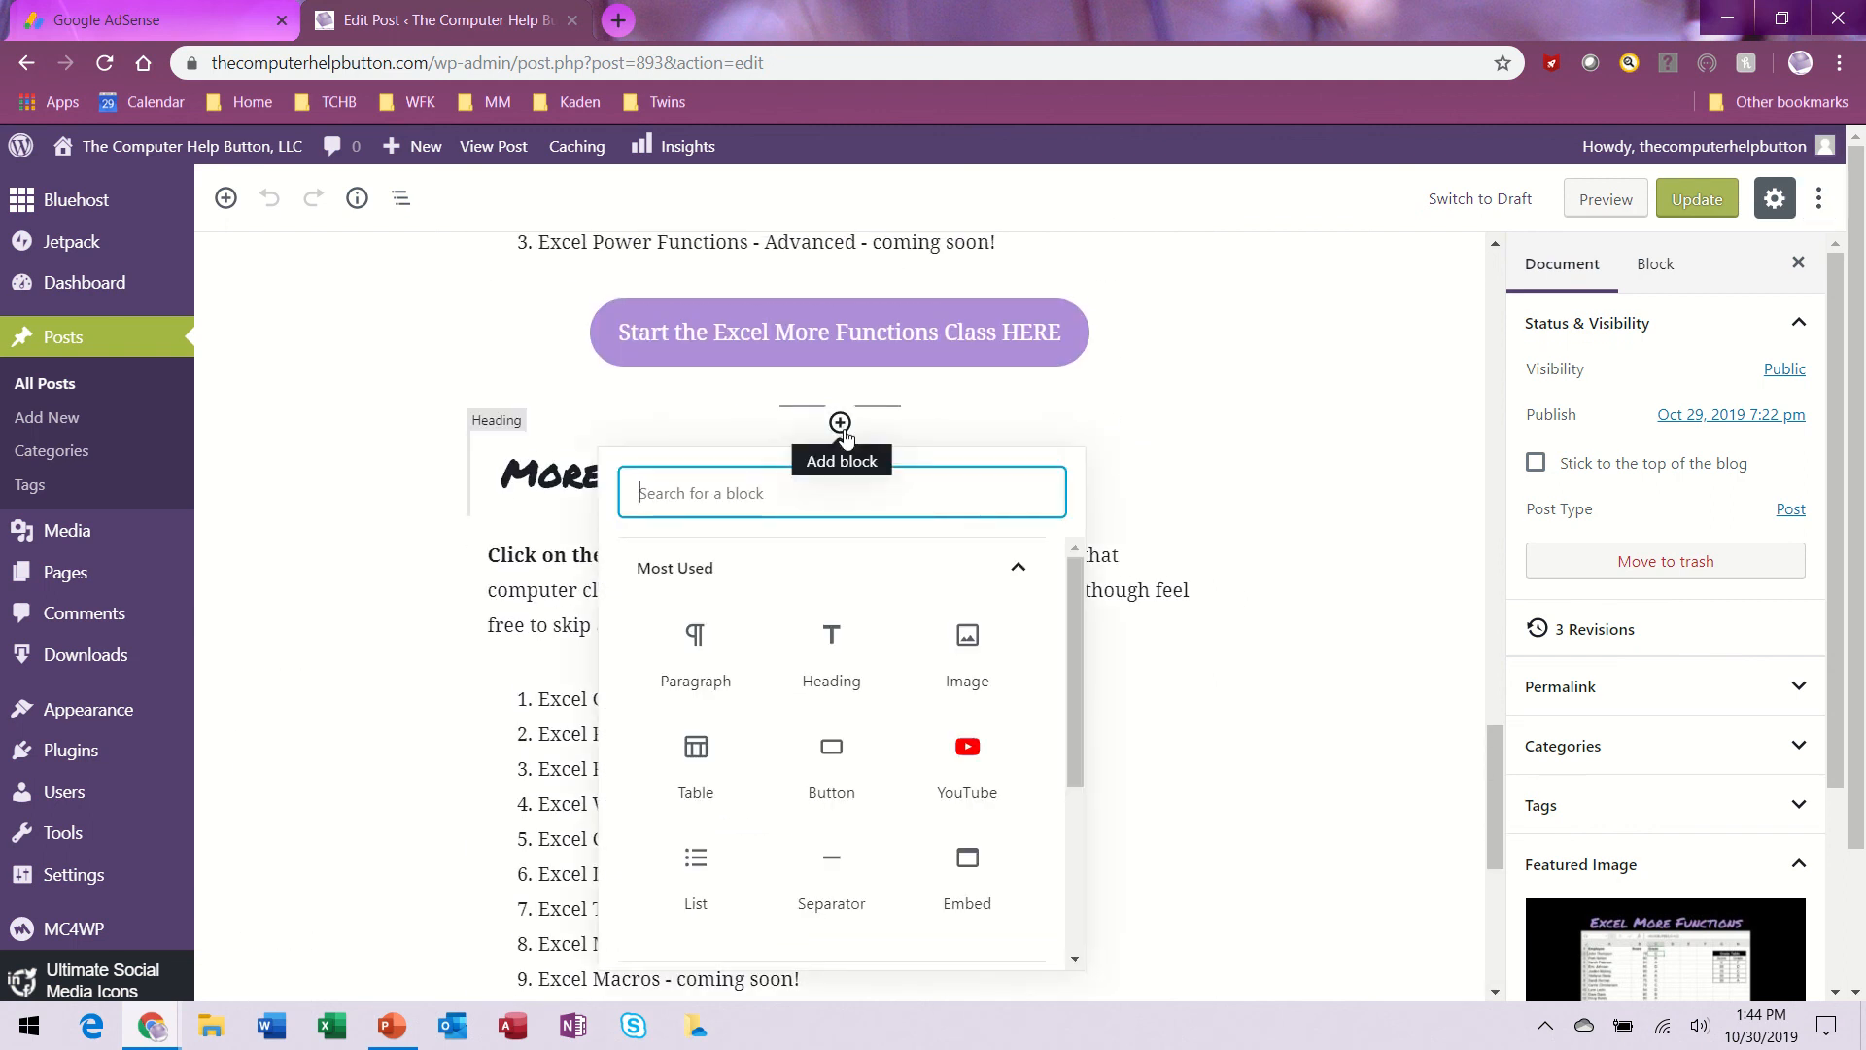
{"action": "type", "text": "htm"}
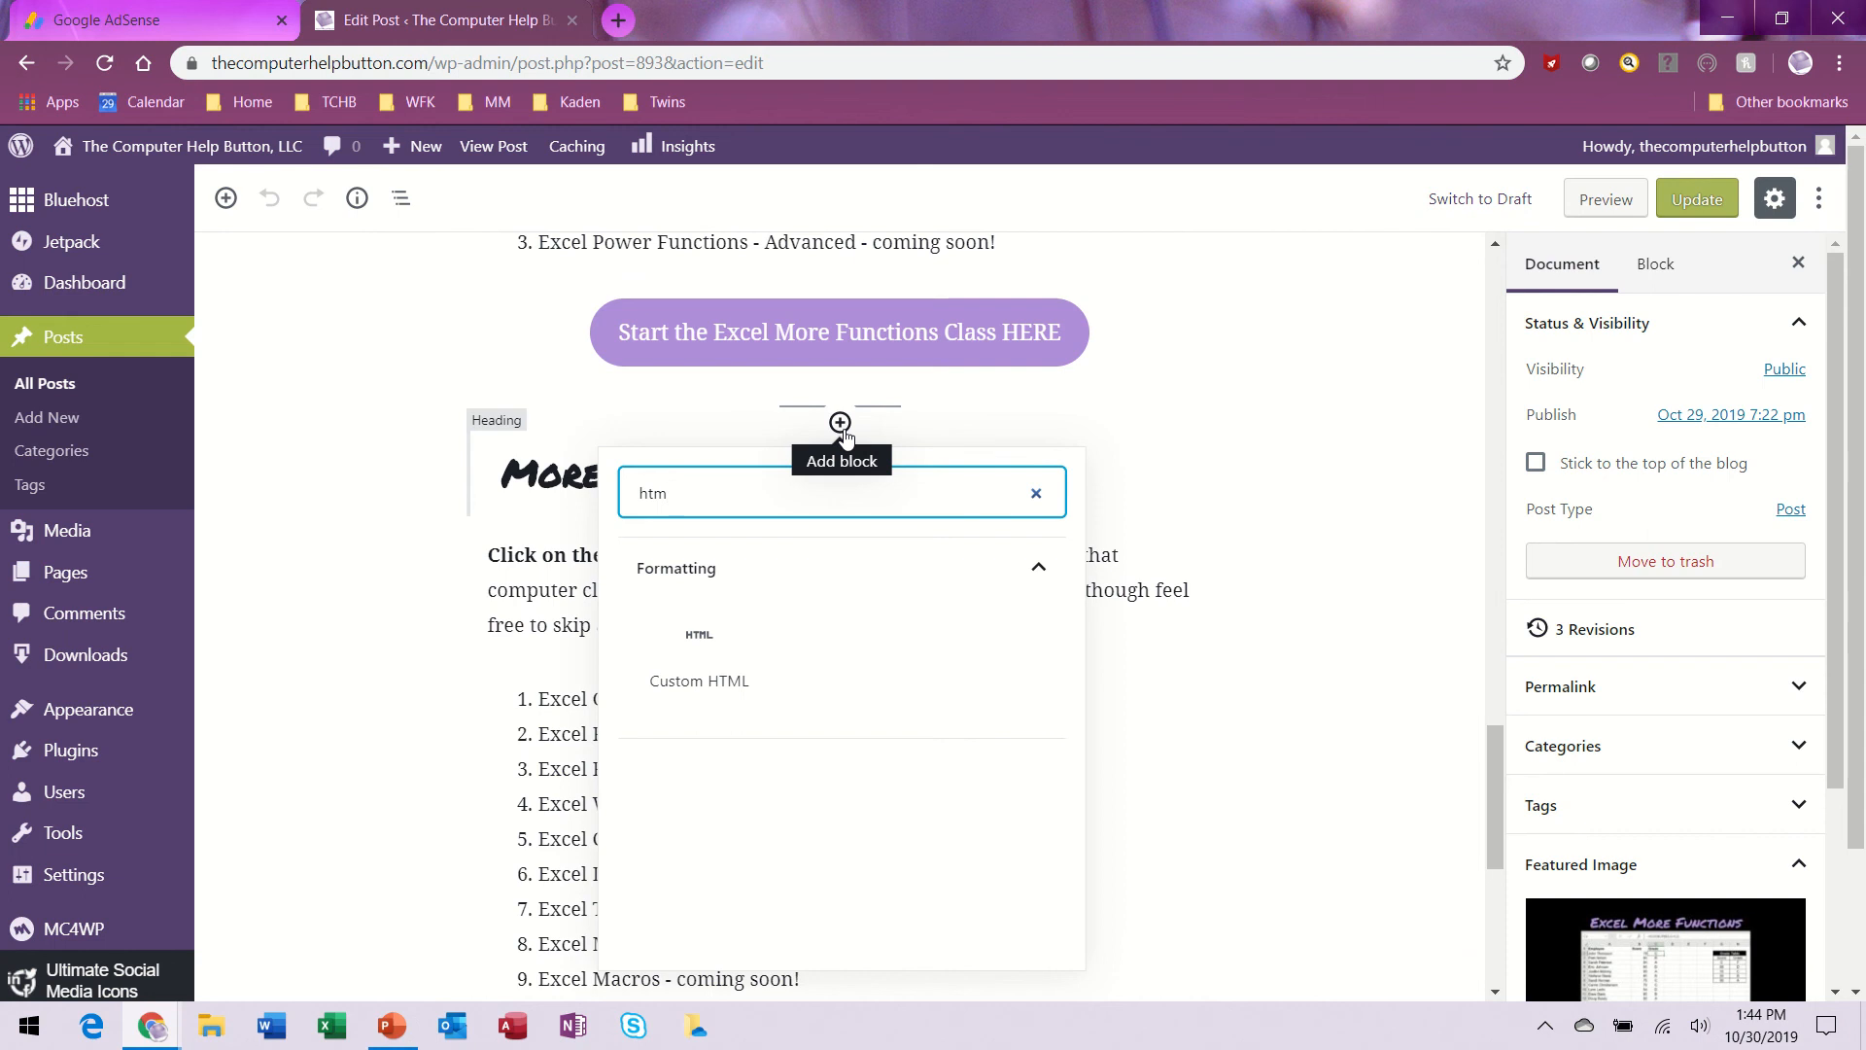
{"action": "left_click", "coordinate": [699, 645]}
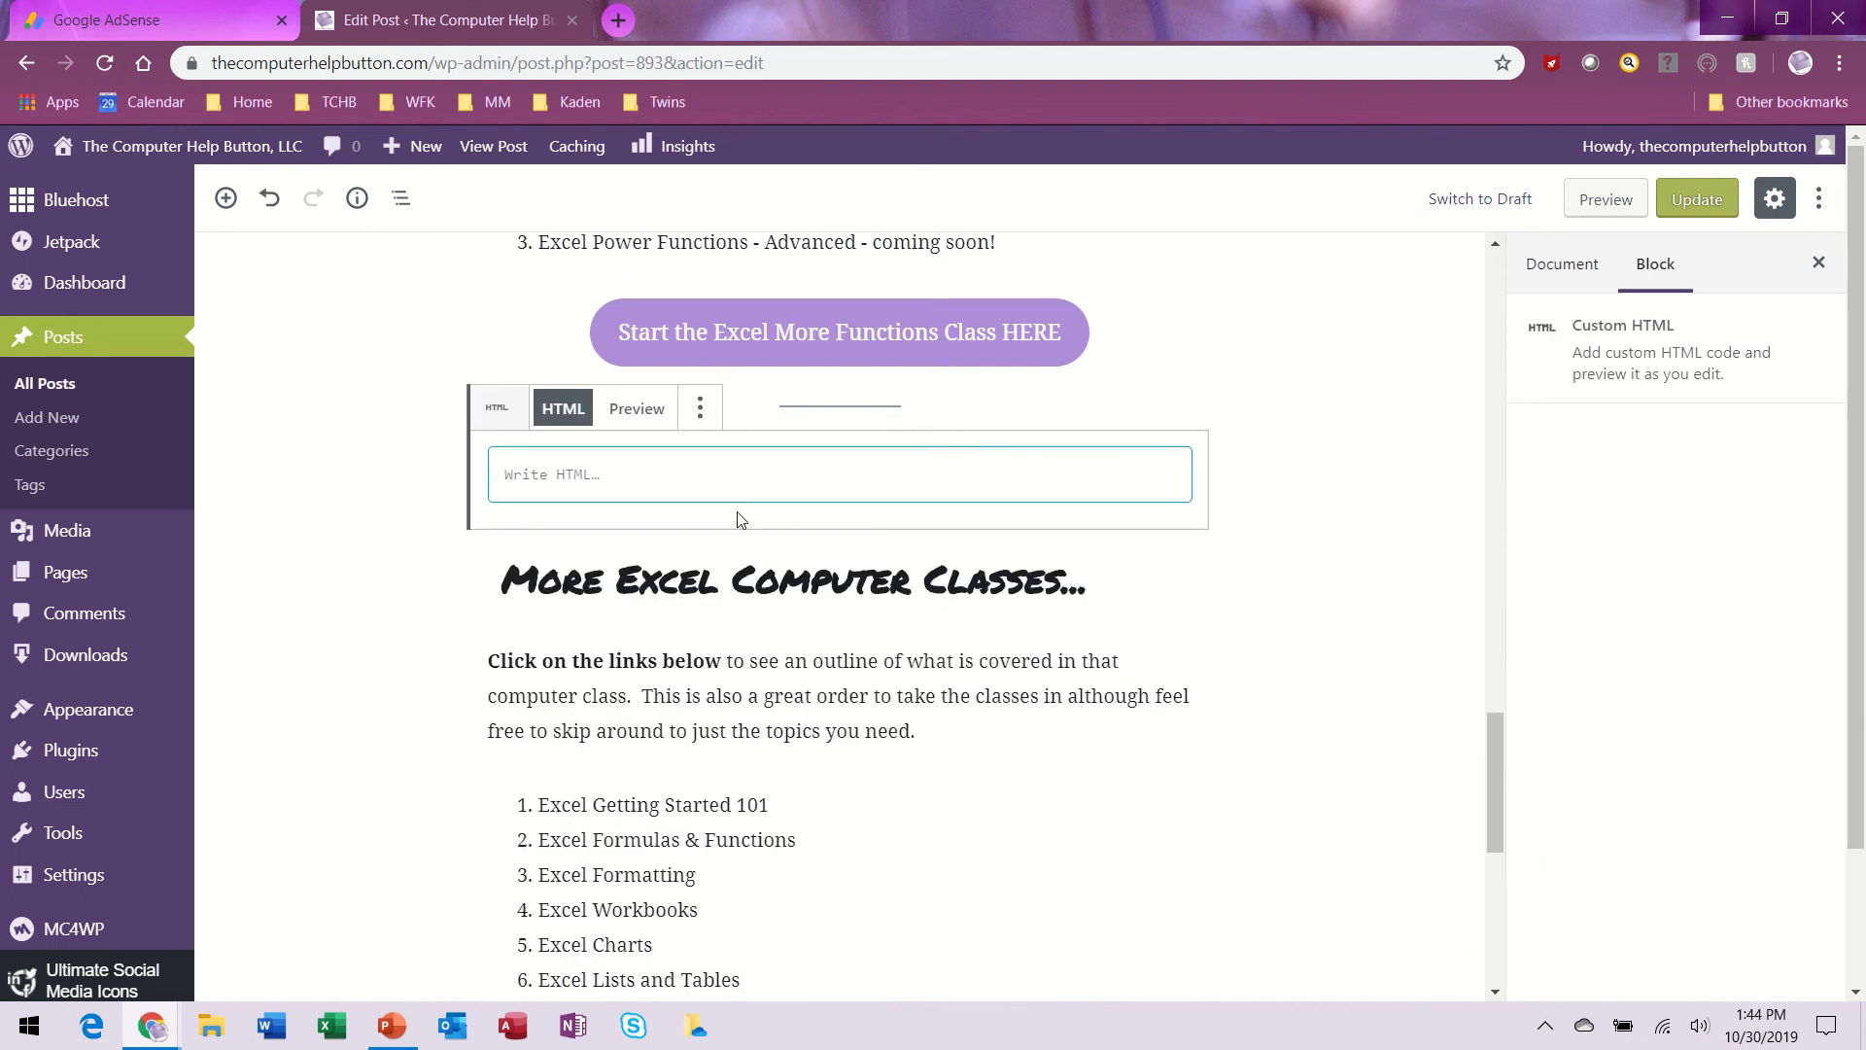
{"action": "key", "text": "ctrl+v"}
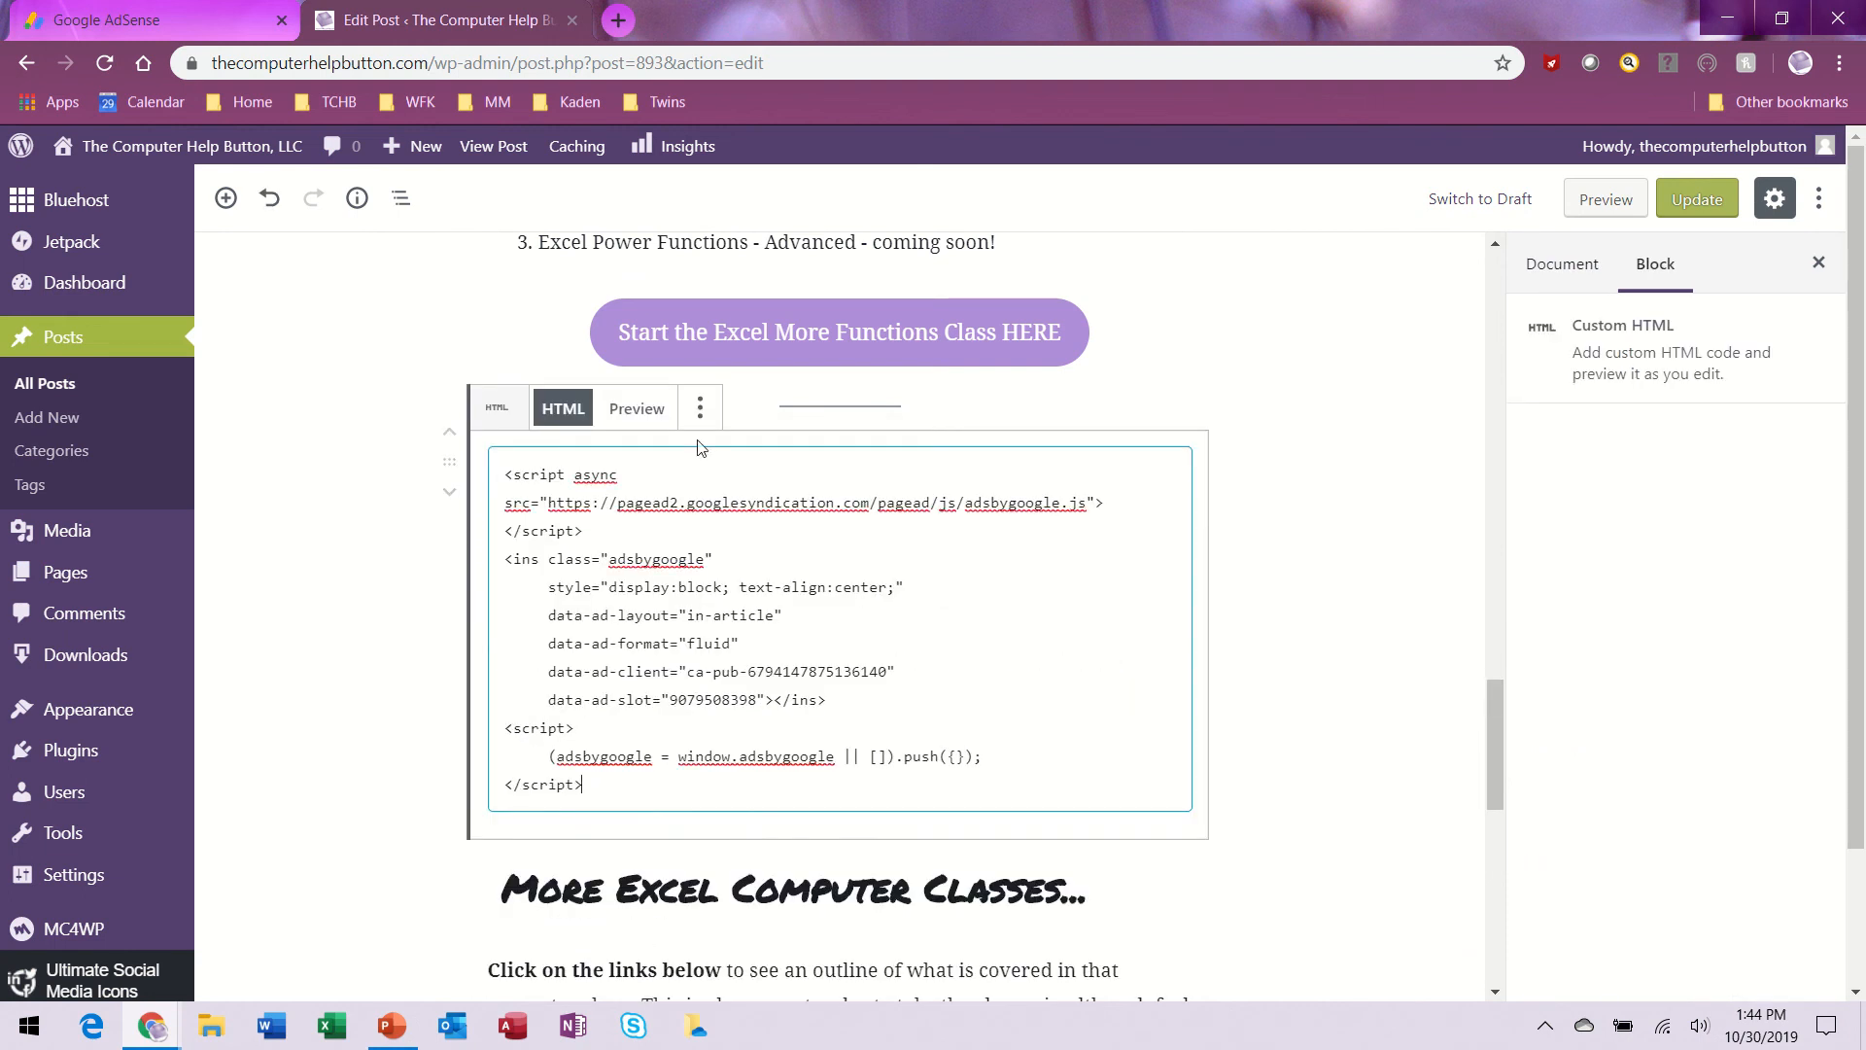
Preview the ad's HTML block and update the published post.
{"action": "left_click", "coordinate": [646, 409]}
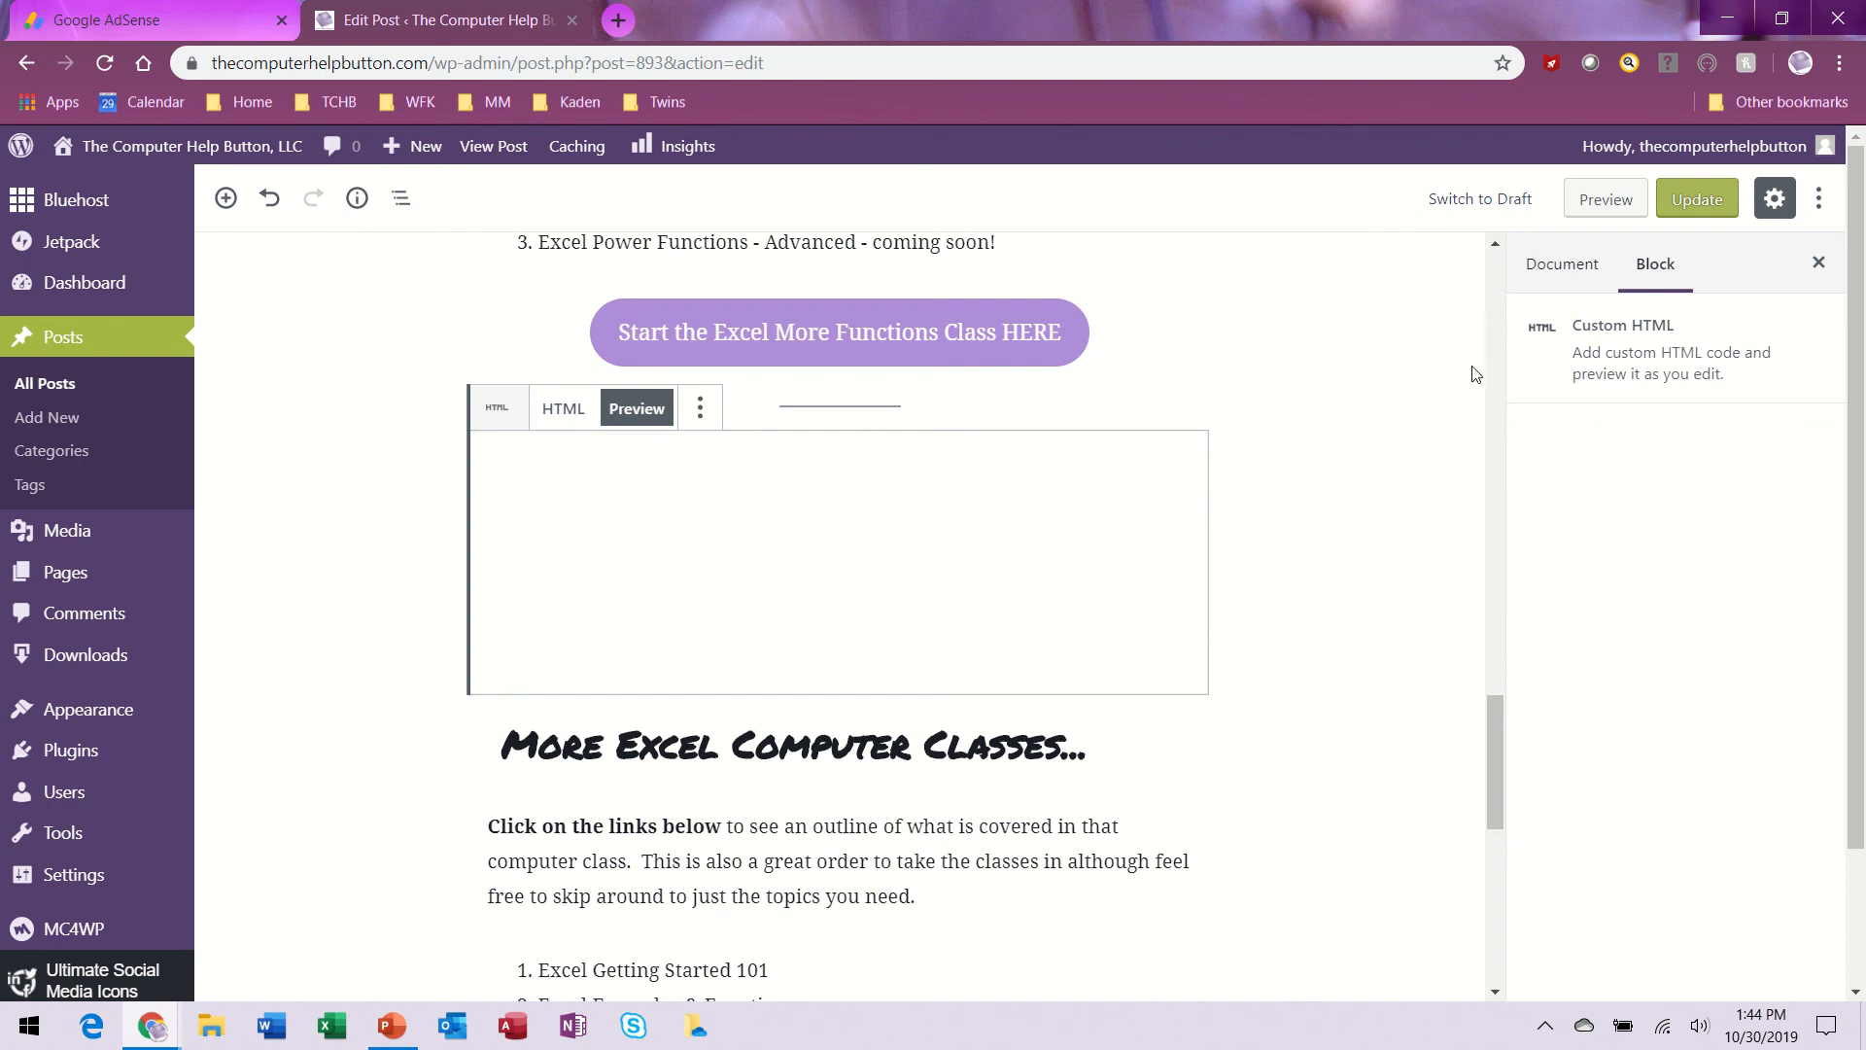
{"action": "left_click", "coordinate": [1366, 428]}
{"action": "left_click", "coordinate": [1695, 198]}
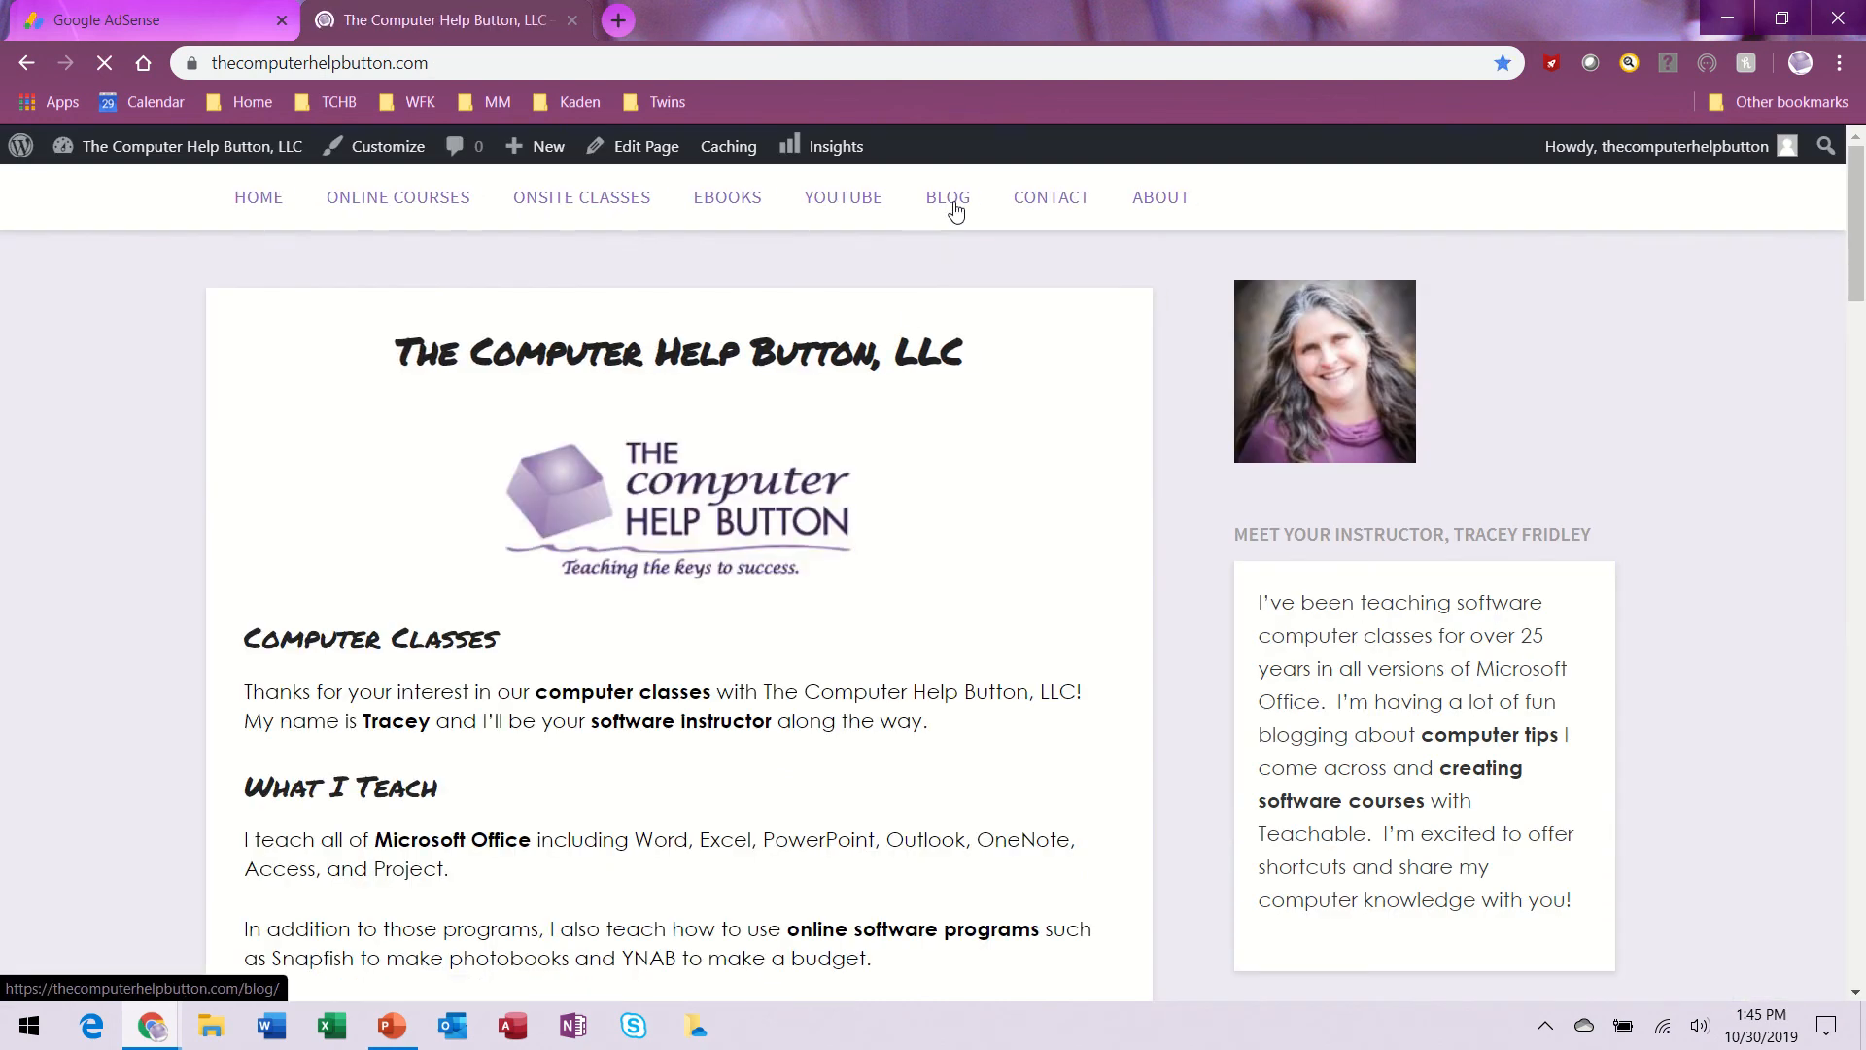
Open "Excel More Functions Course" from the live site's blog and check the ad placement above "More Excel Computer Classes...".
{"action": "left_click", "coordinate": [955, 204]}
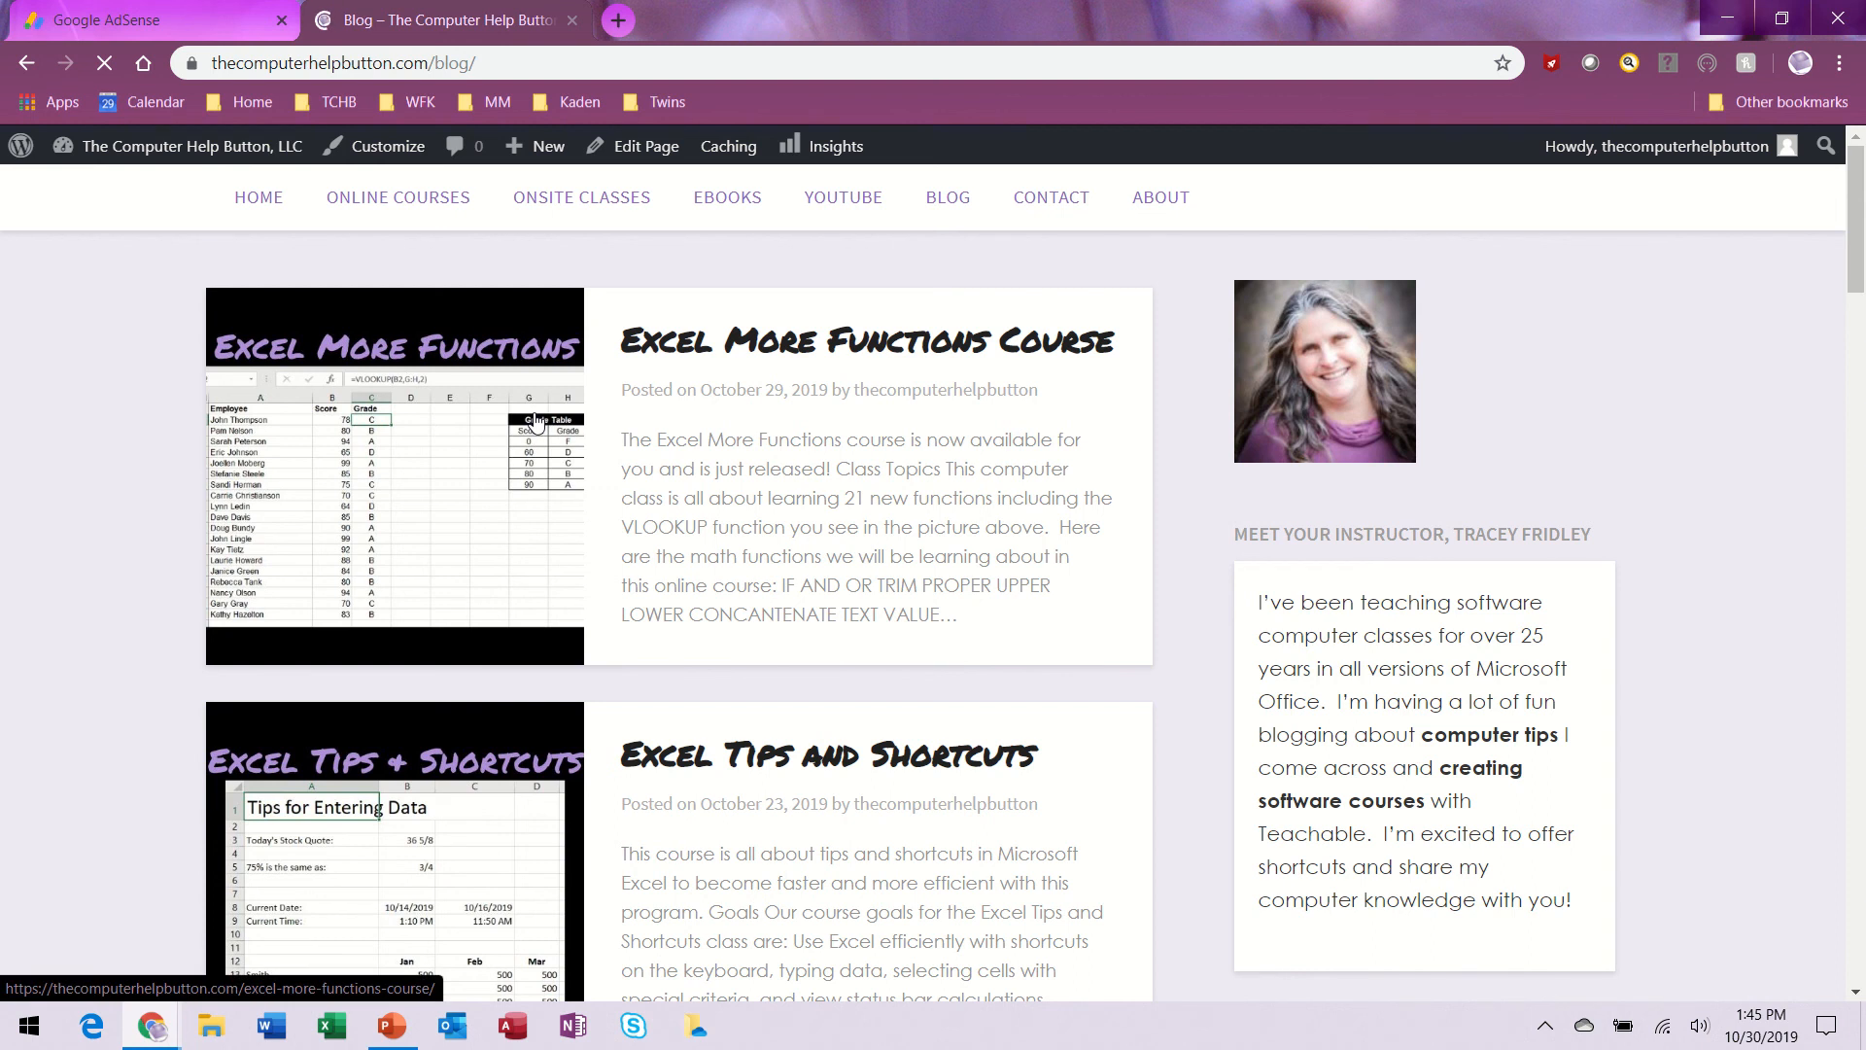
{"action": "scroll", "coordinate": [687, 640], "scroll_direction": "down", "scroll_amount": 6}
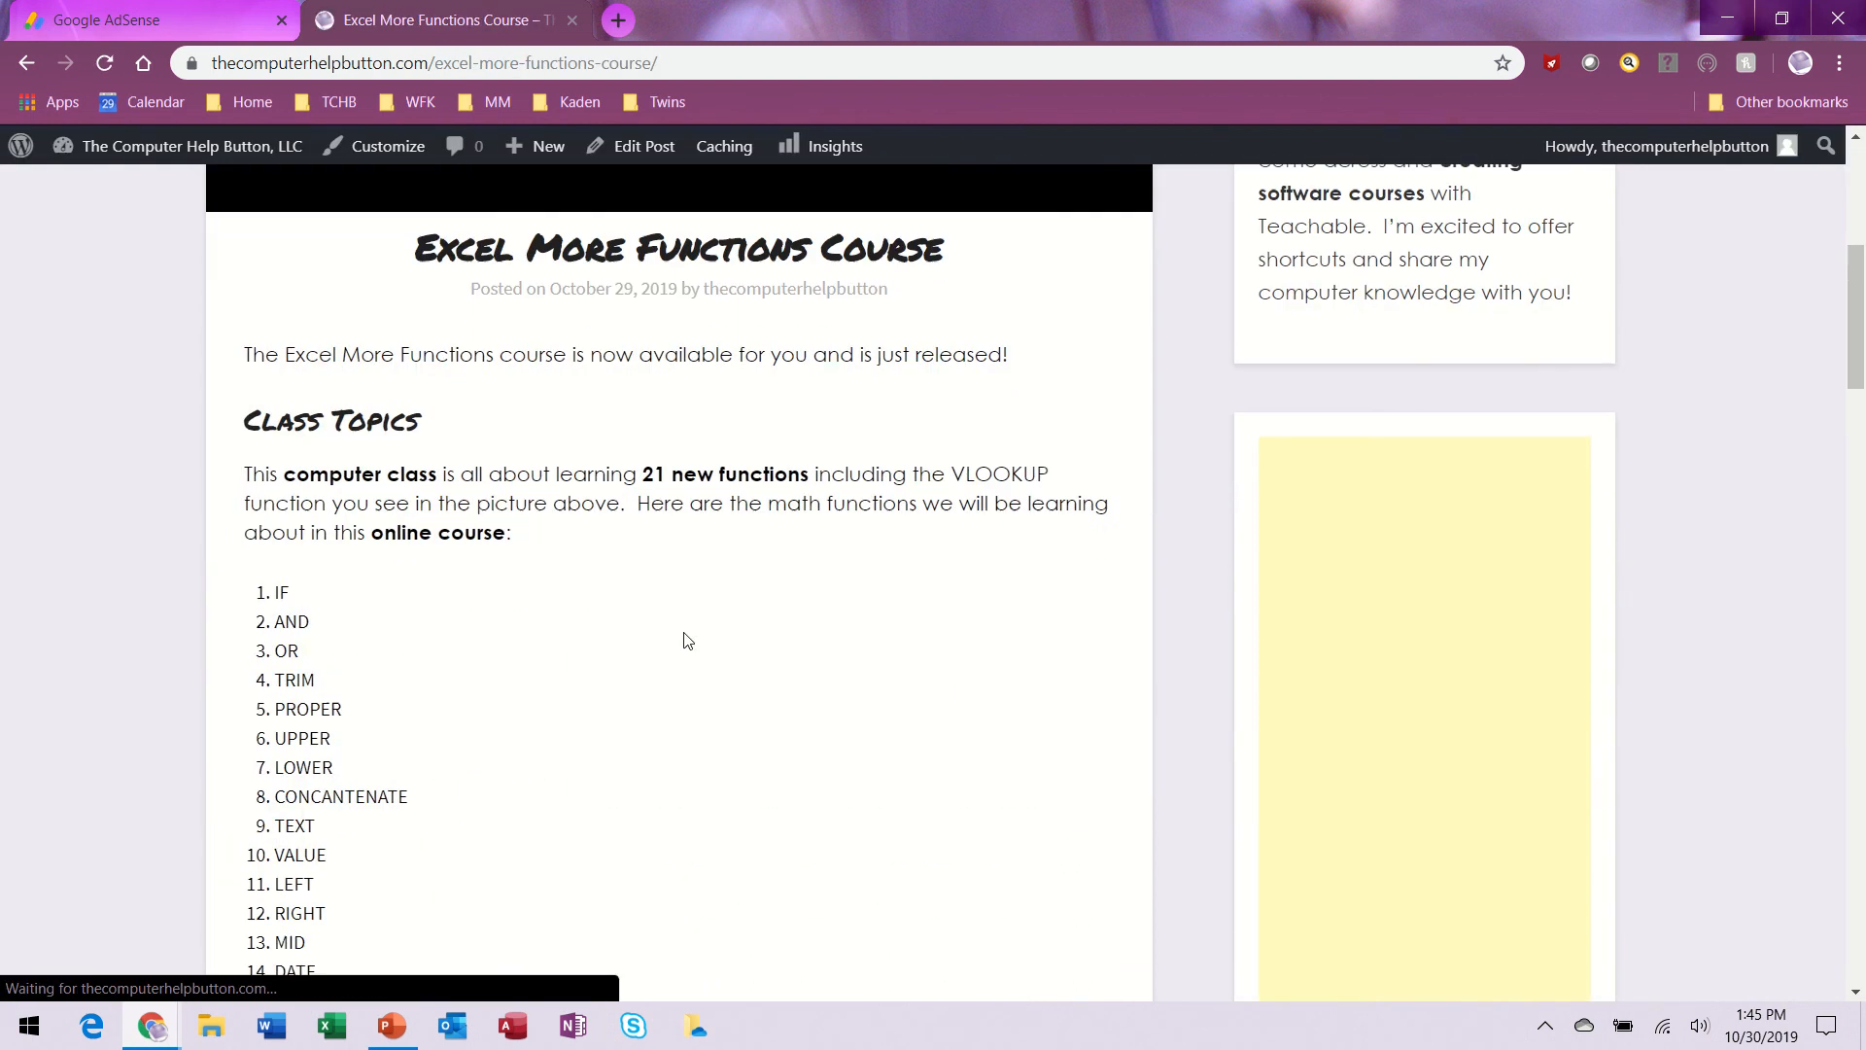
{"action": "scroll", "coordinate": [687, 641], "scroll_direction": "down", "scroll_amount": 15}
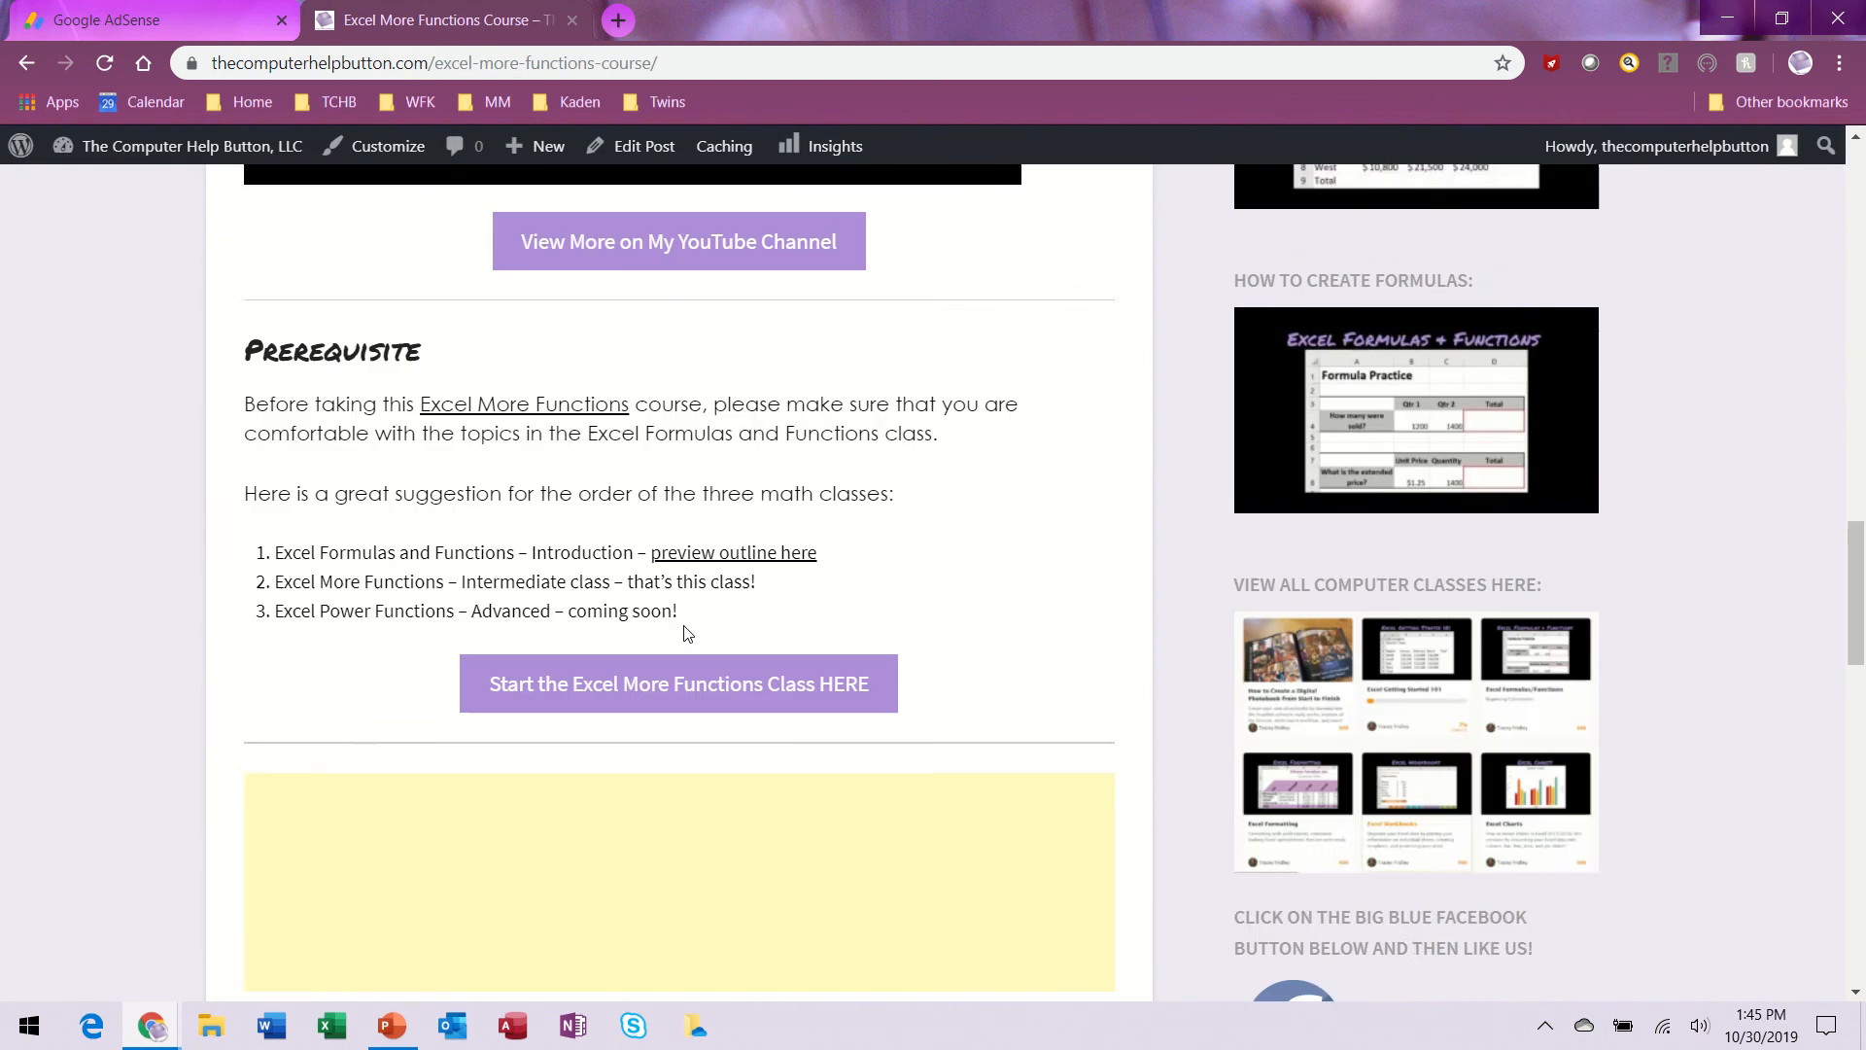
{"action": "scroll", "coordinate": [687, 634], "scroll_direction": "down", "scroll_amount": 4}
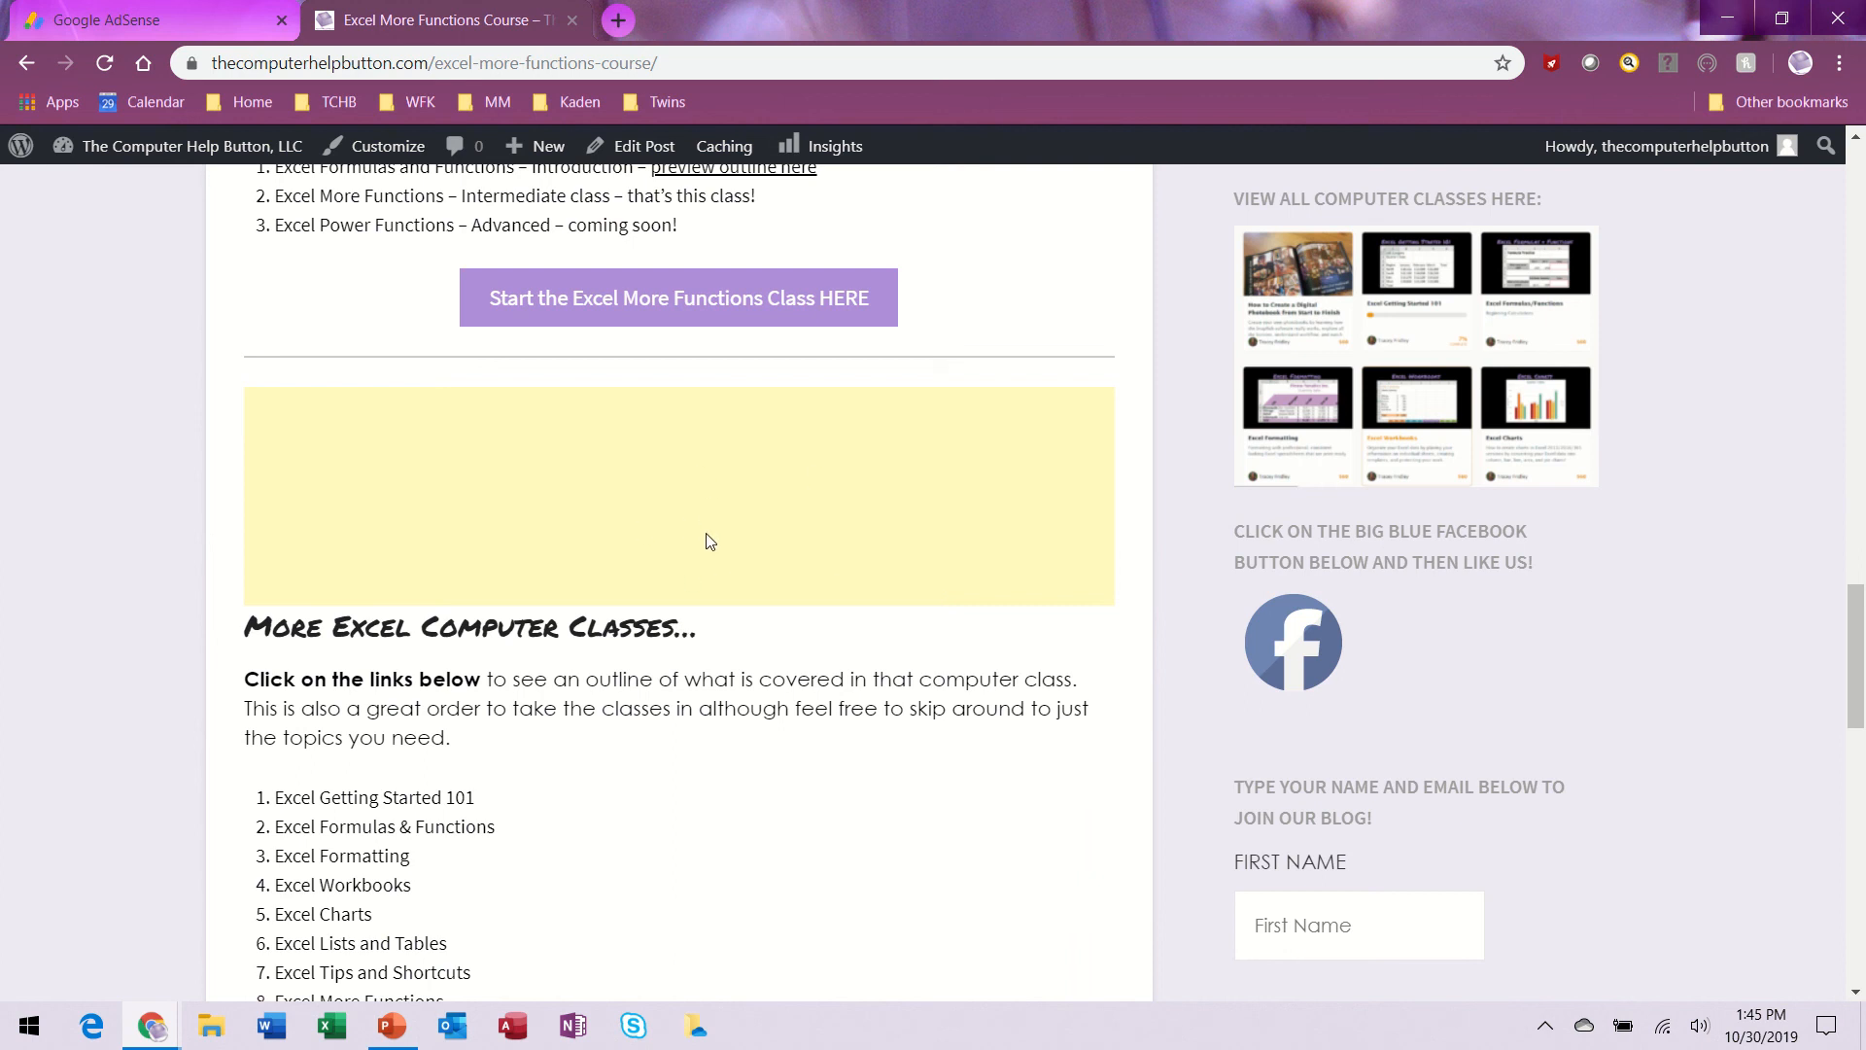
{"action": "scroll", "coordinate": [813, 651], "scroll_direction": "down", "scroll_amount": 9}
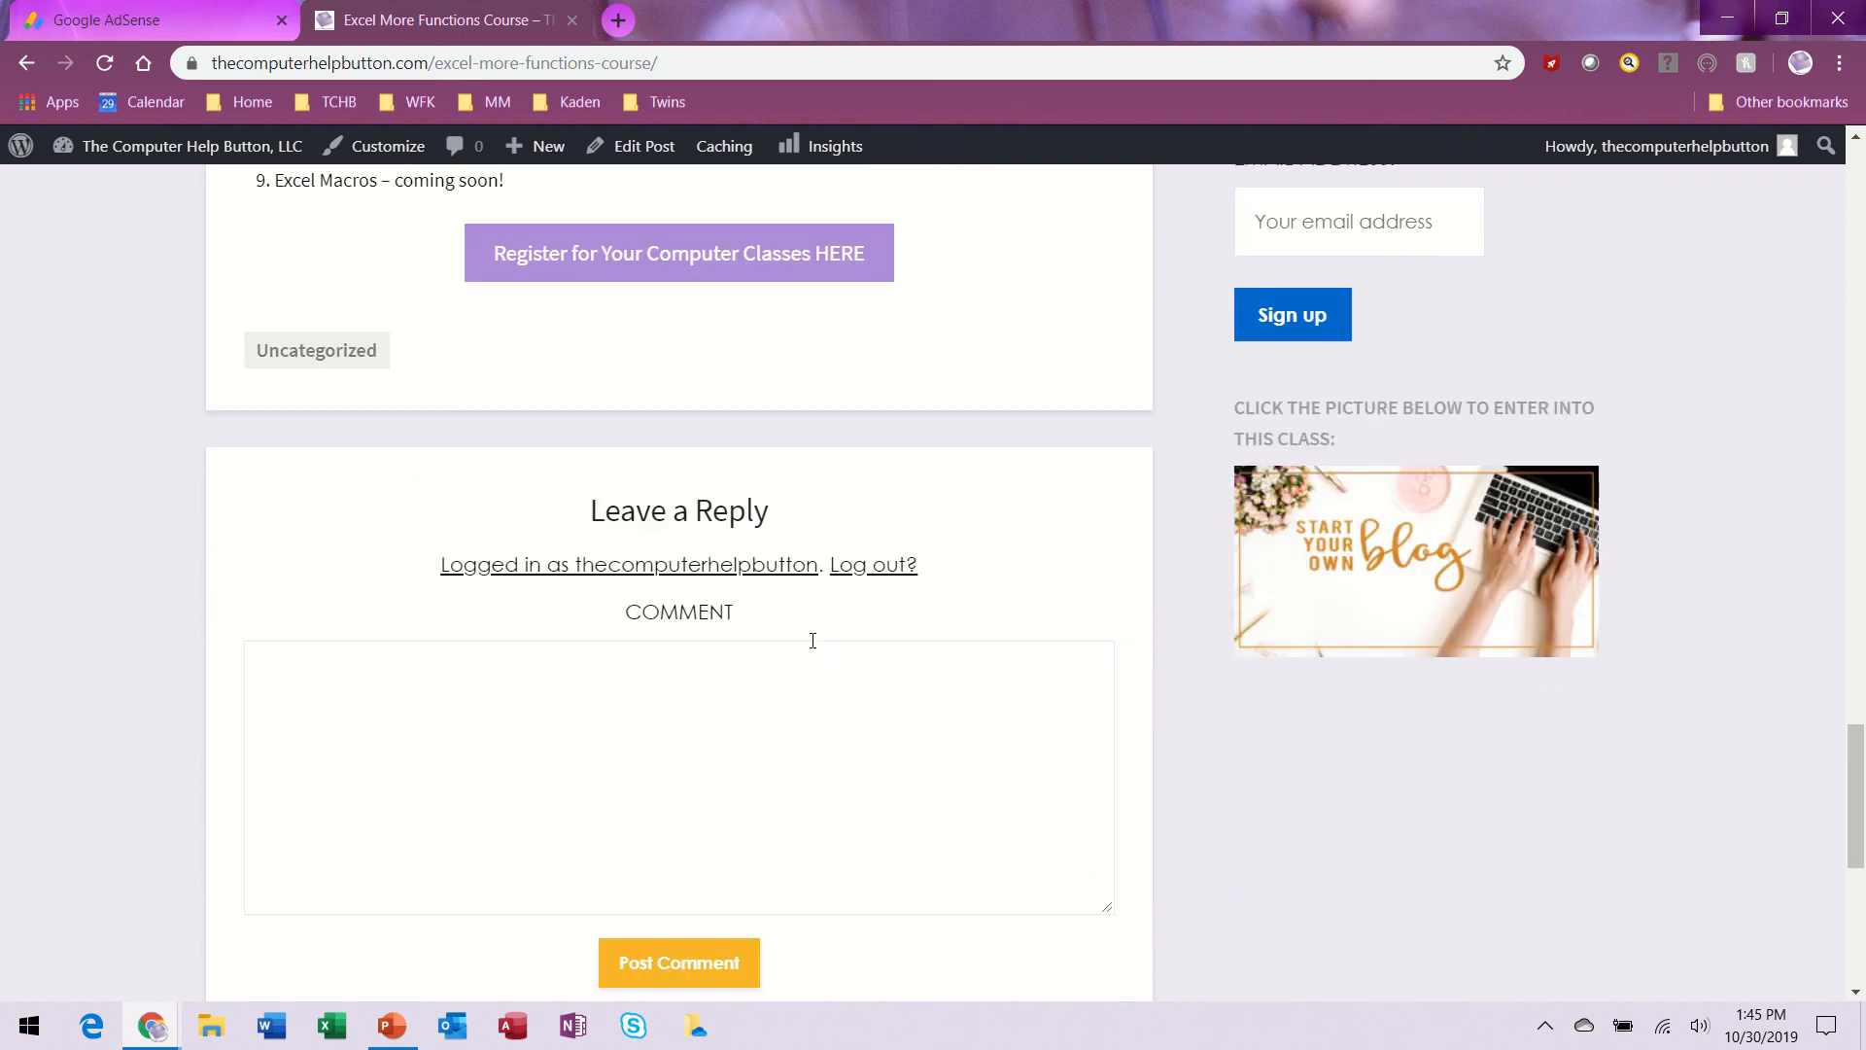
{"action": "scroll", "coordinate": [813, 636], "scroll_direction": "up", "scroll_amount": 20}
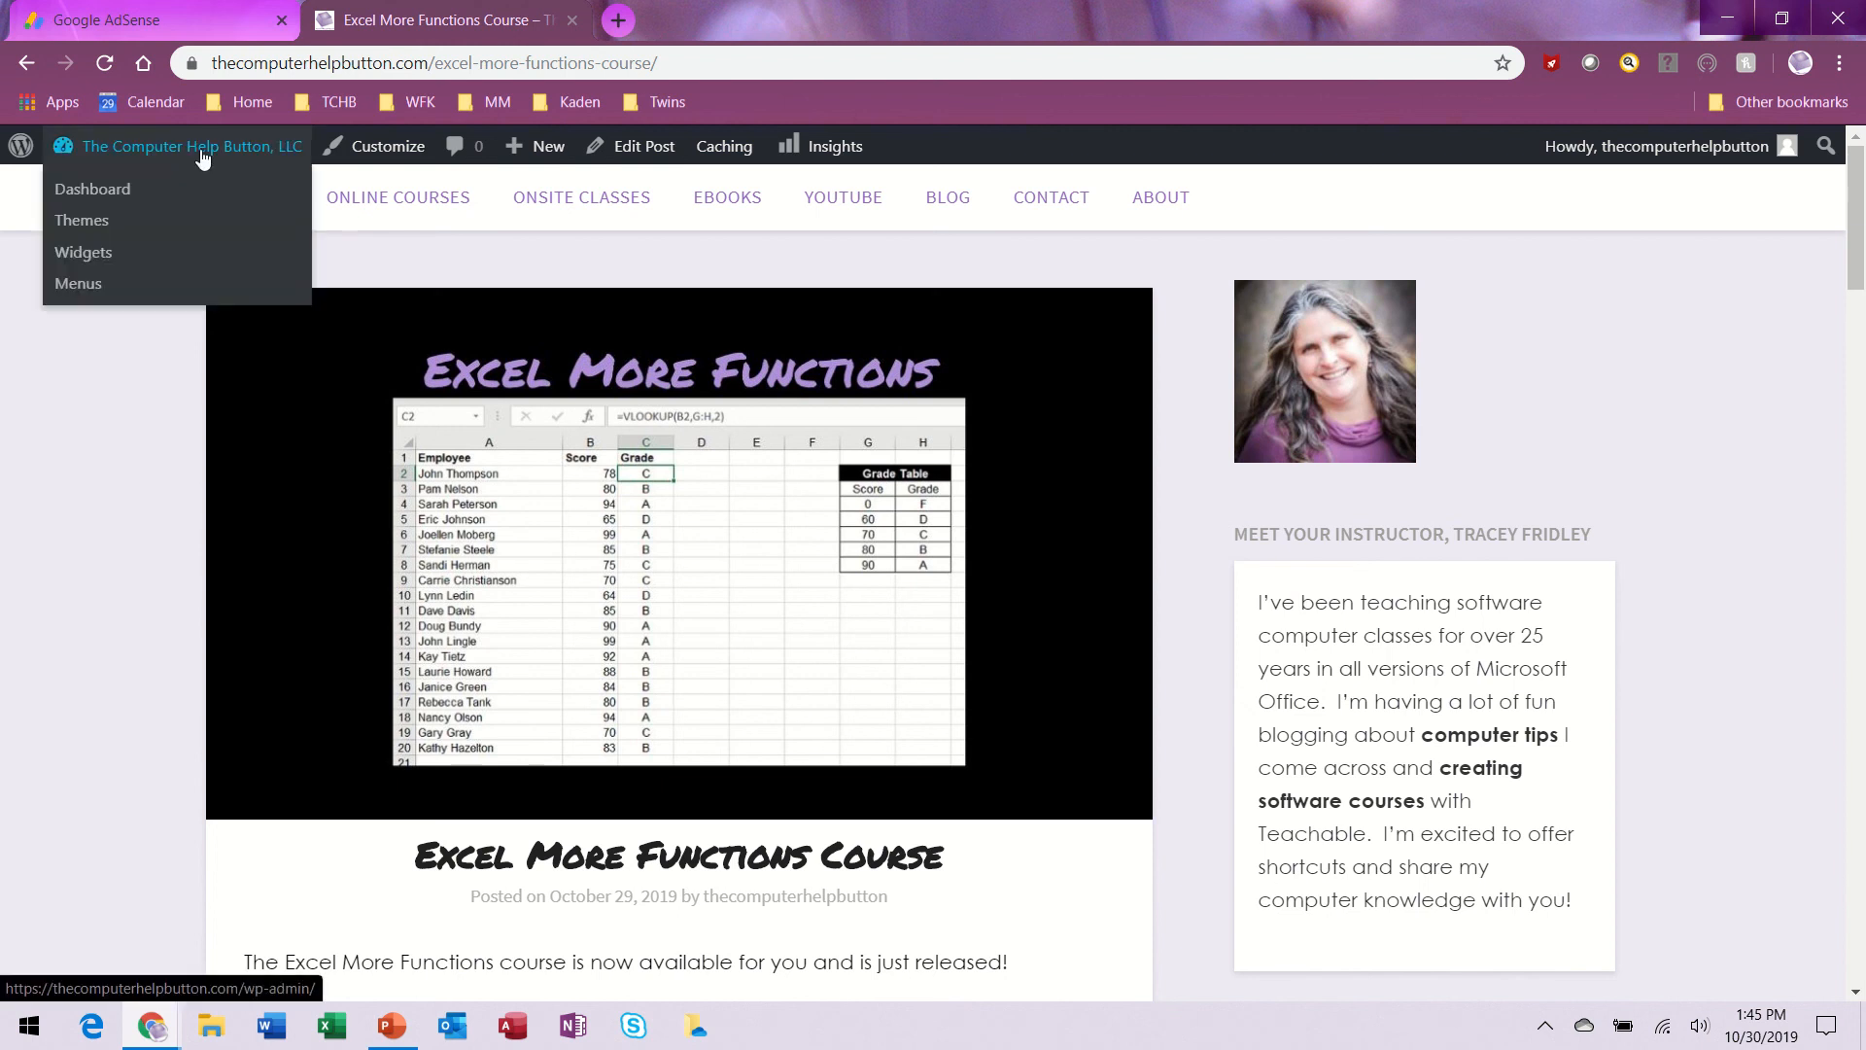
Return the site to the WordPress dashboard, then switch to Google AdSense and finish the In-article ad unit's code setup.
{"action": "left_click", "coordinate": [202, 156]}
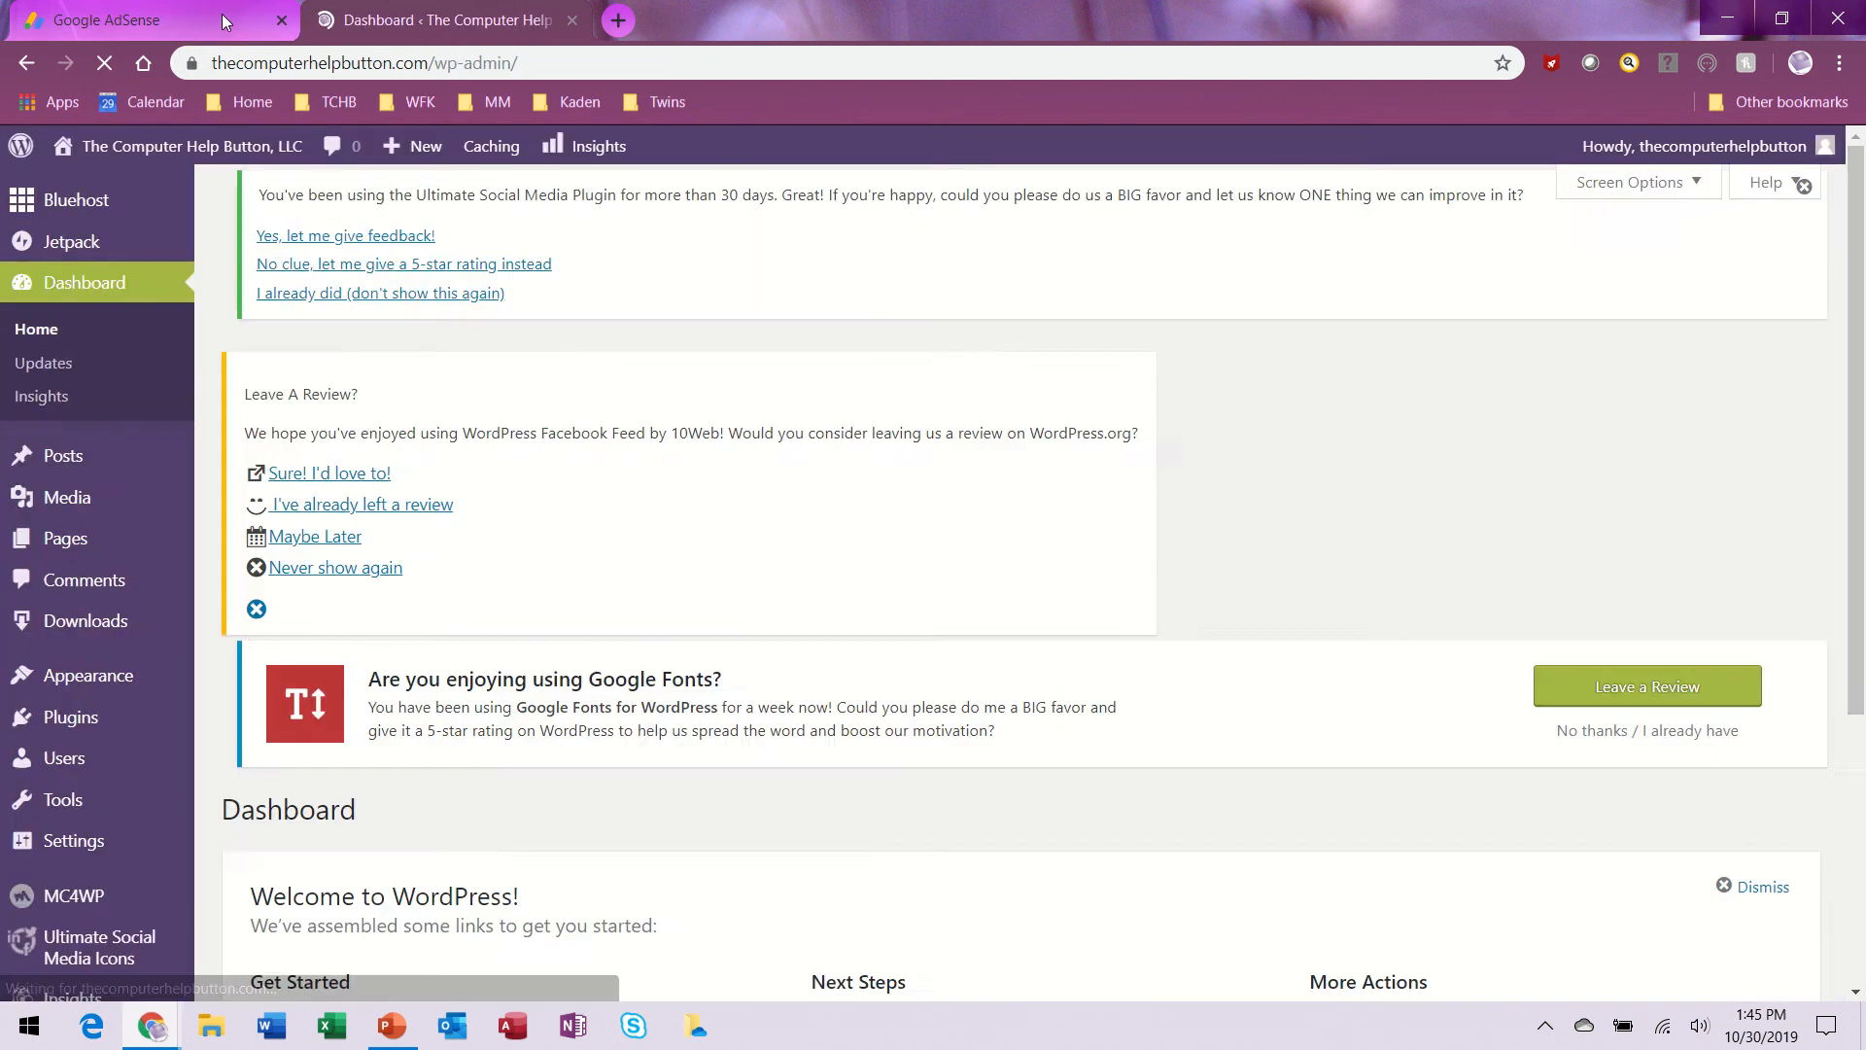
{"action": "left_click", "coordinate": [222, 14]}
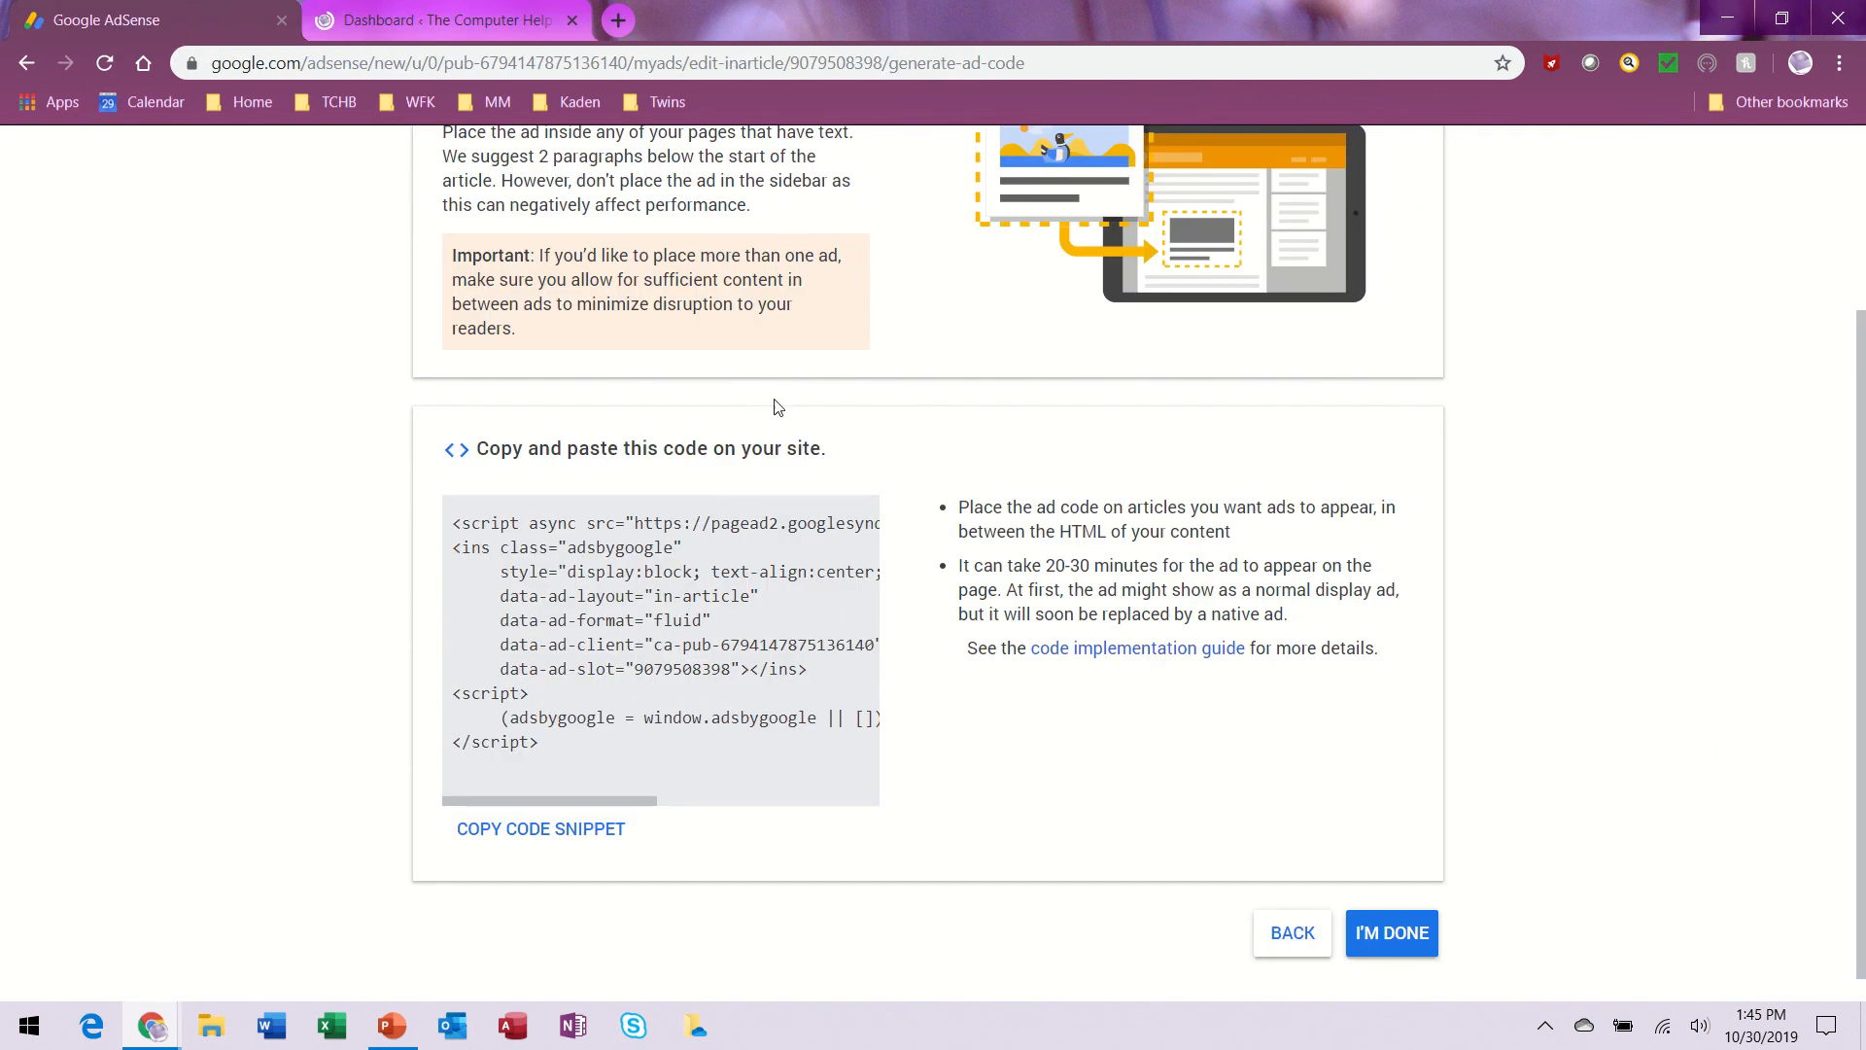
{"action": "left_click", "coordinate": [1407, 938]}
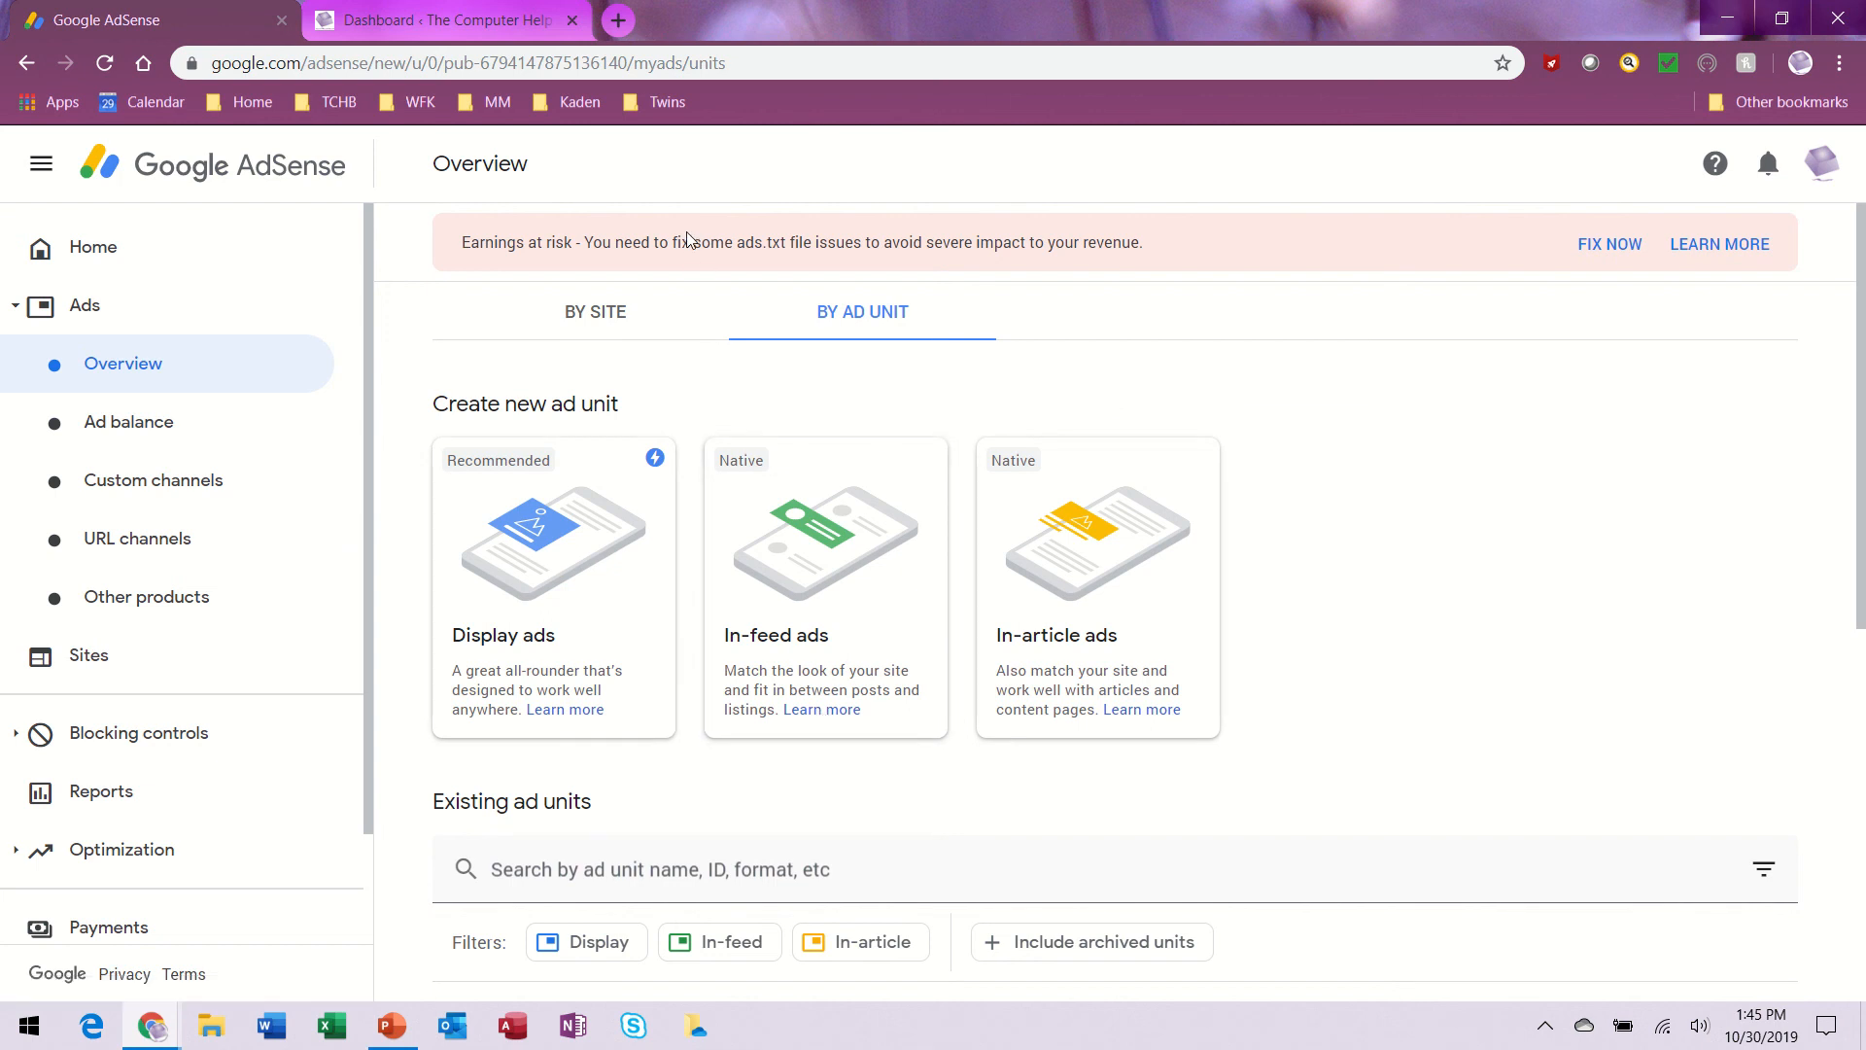
Open the help article about In-feed ads and read its instructions for creating the style manually.
{"action": "left_click", "coordinate": [833, 714]}
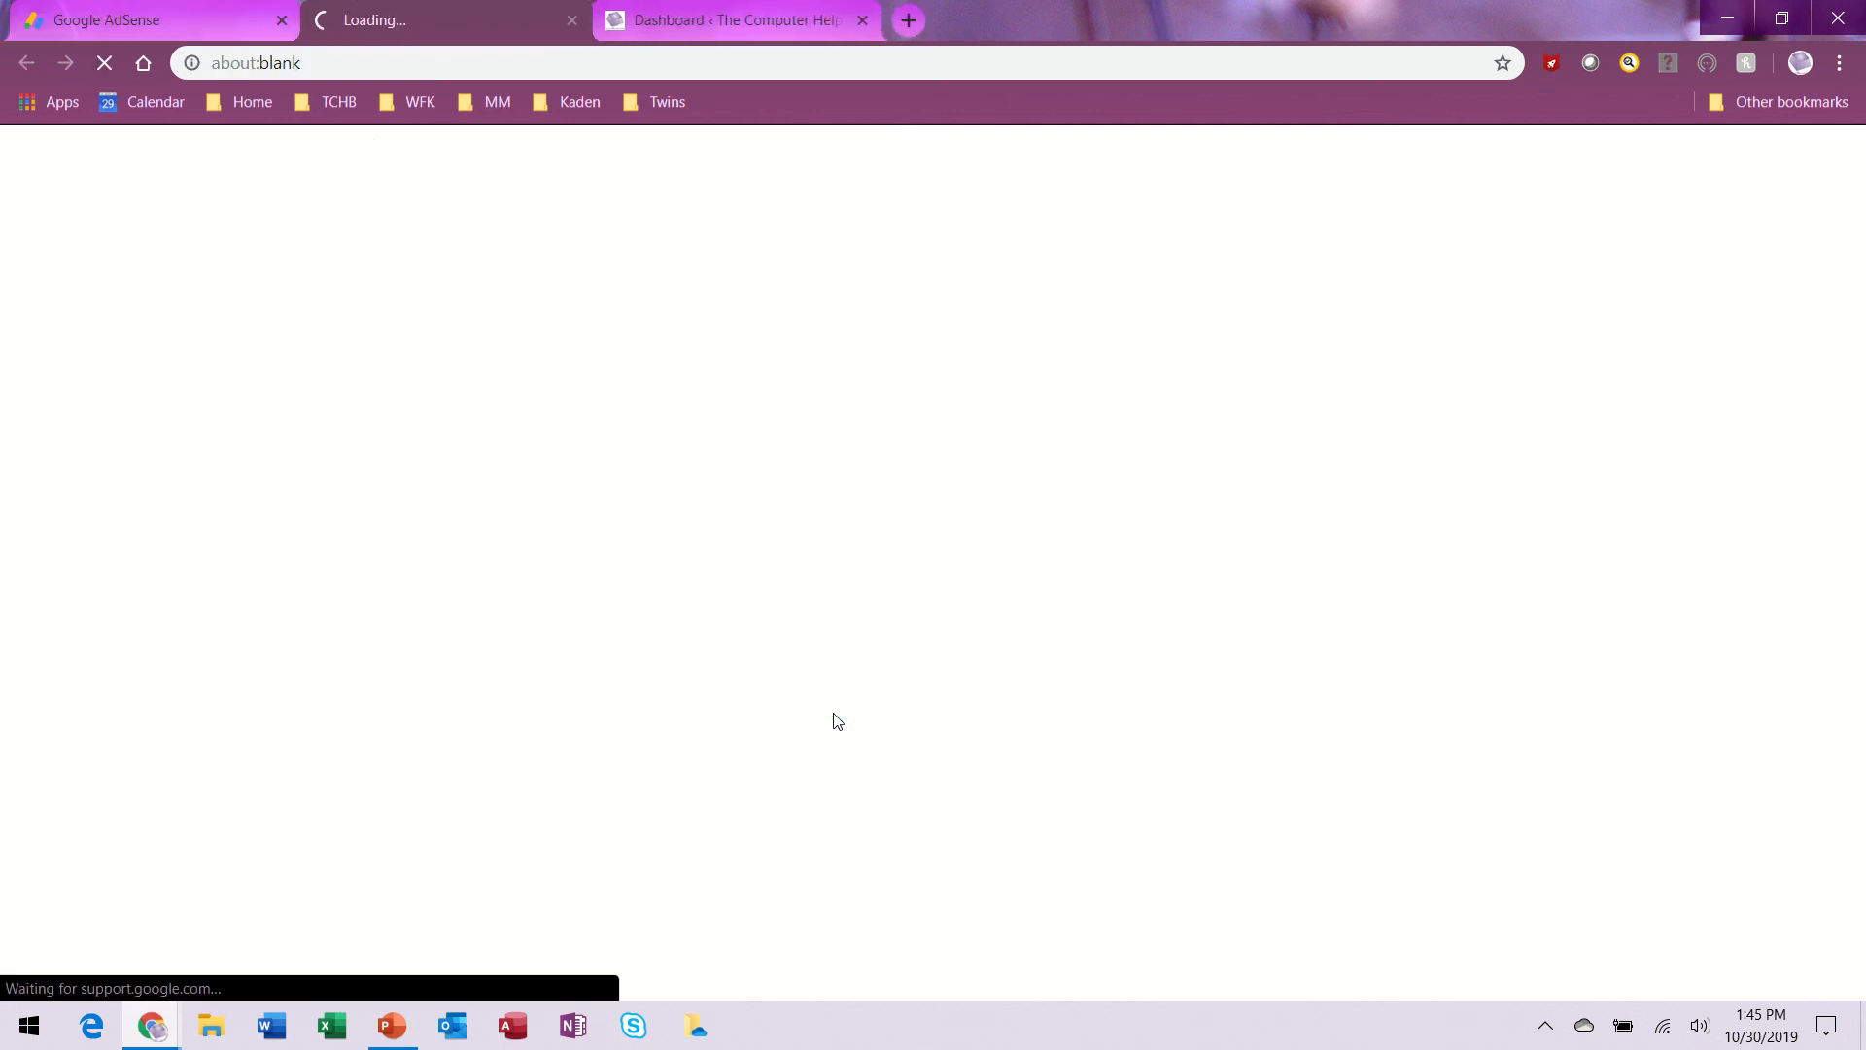
{"action": "scroll", "coordinate": [836, 721], "scroll_direction": "down", "scroll_amount": 3}
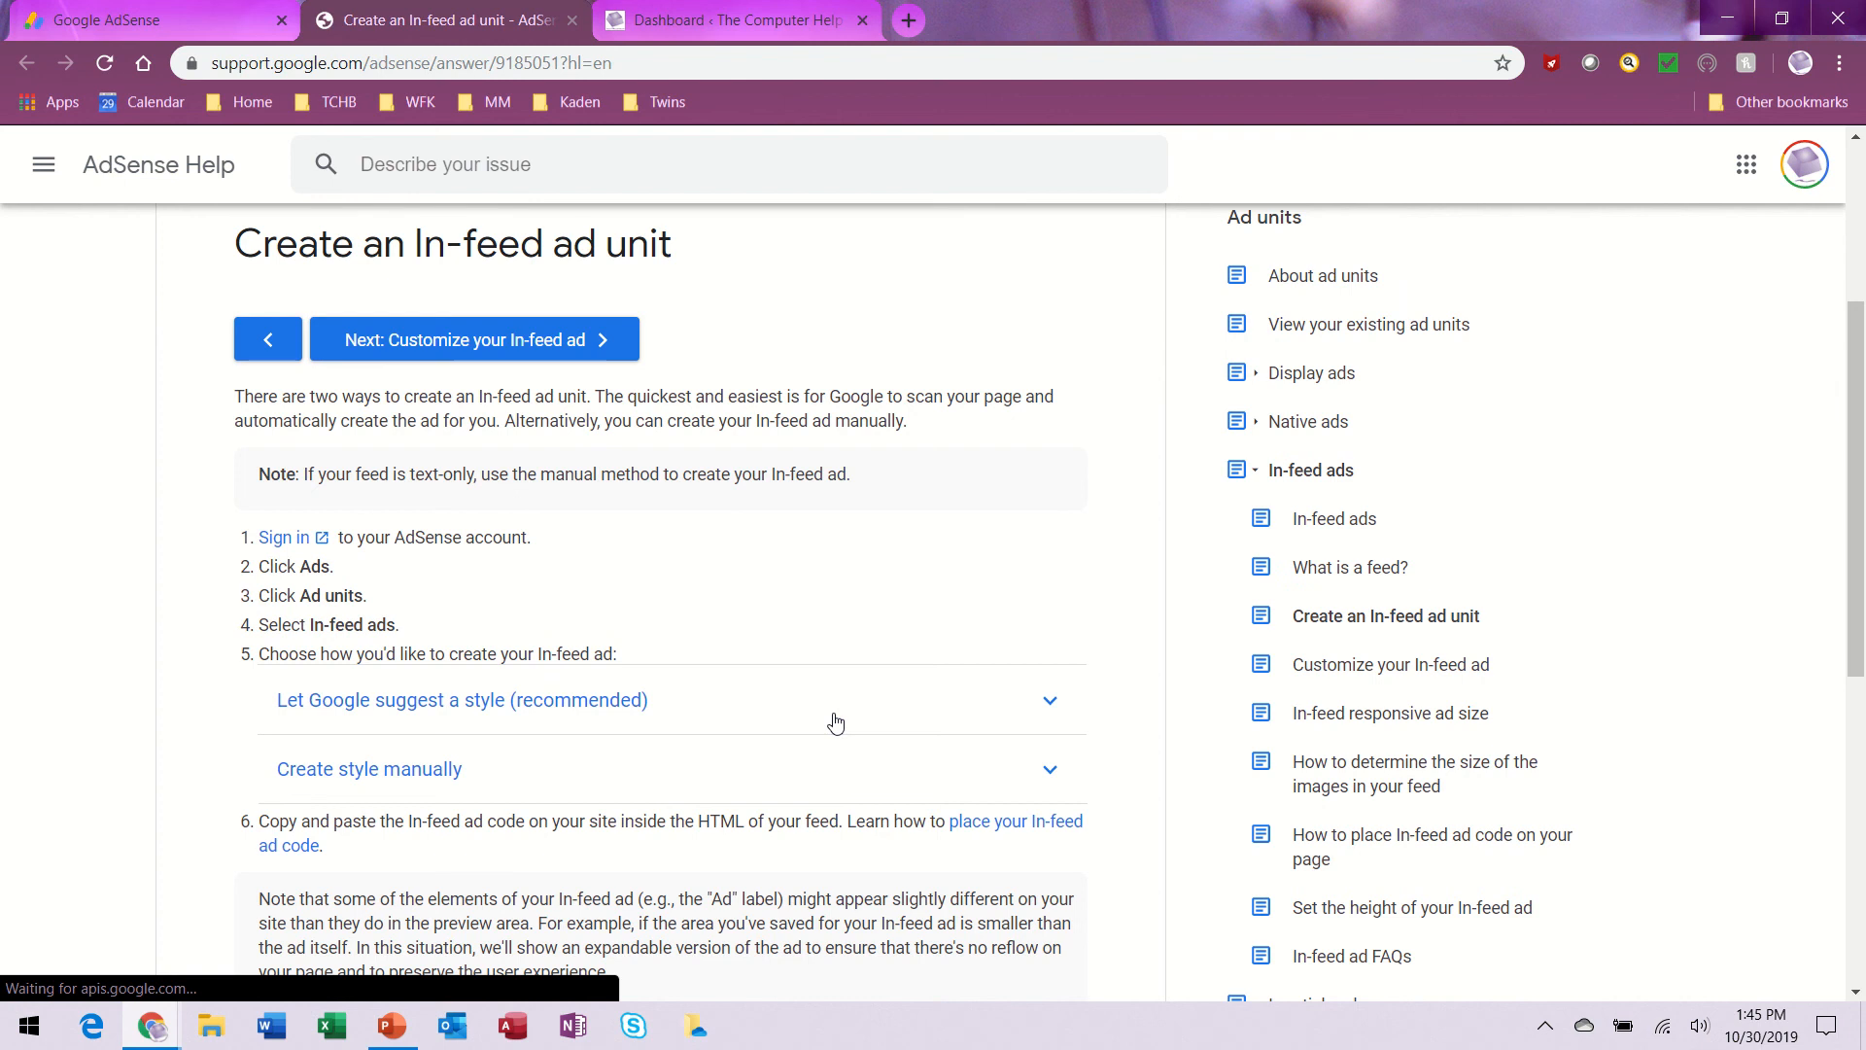
{"action": "scroll", "coordinate": [836, 721], "scroll_direction": "down", "scroll_amount": 2}
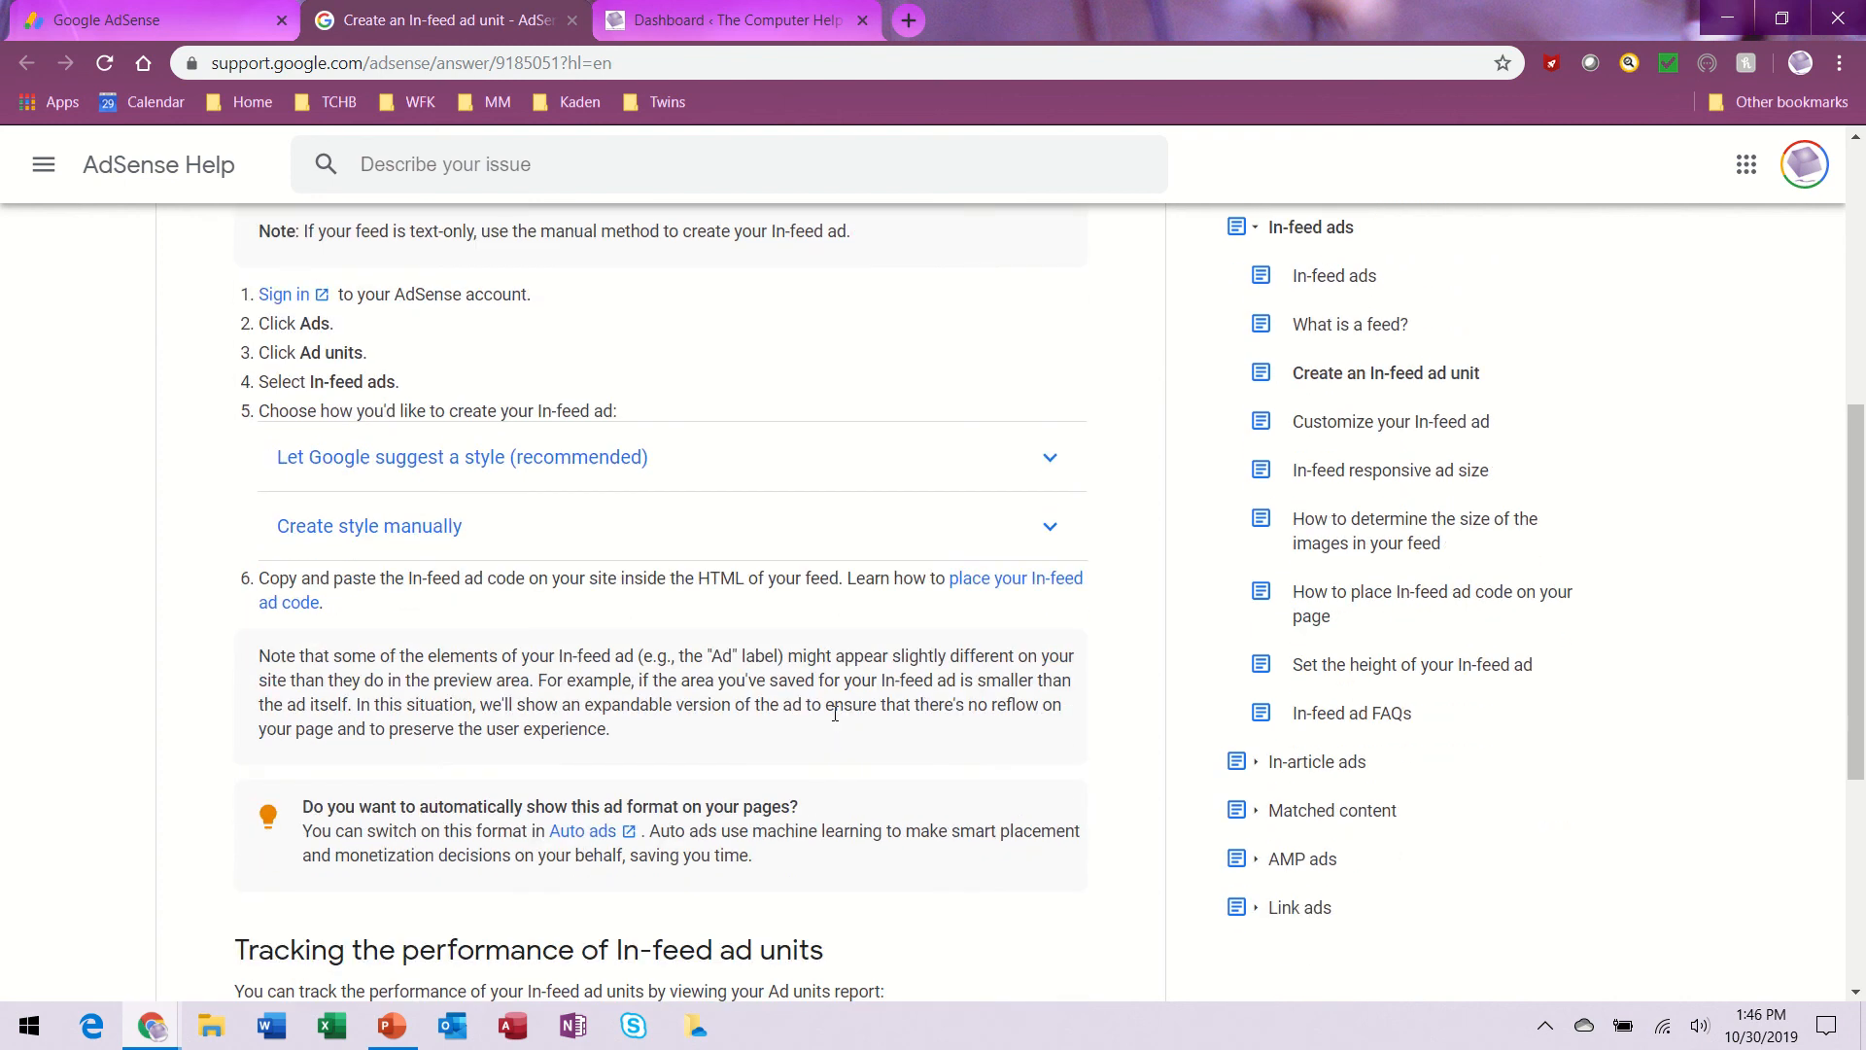
{"action": "left_click", "coordinate": [433, 530]}
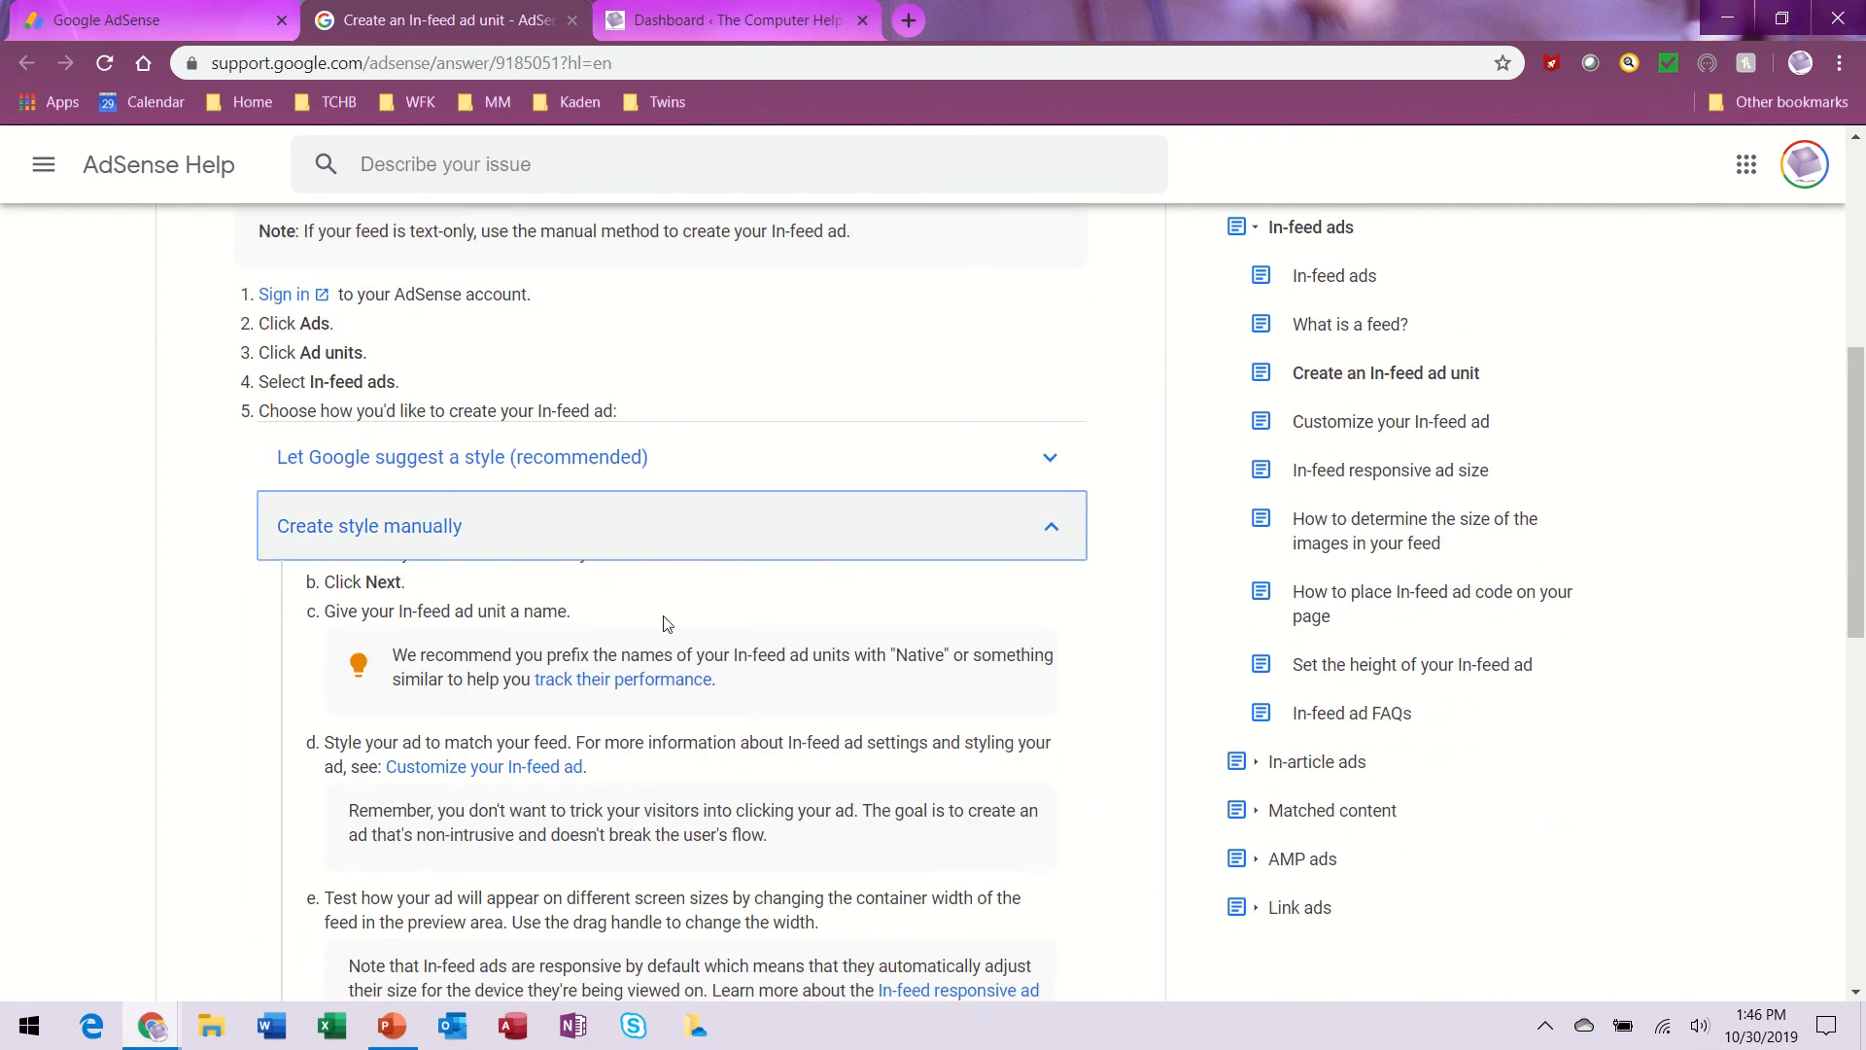
{"action": "scroll", "coordinate": [793, 754], "scroll_direction": "down", "scroll_amount": 4}
{"action": "scroll", "coordinate": [793, 755], "scroll_direction": "down", "scroll_amount": 5}
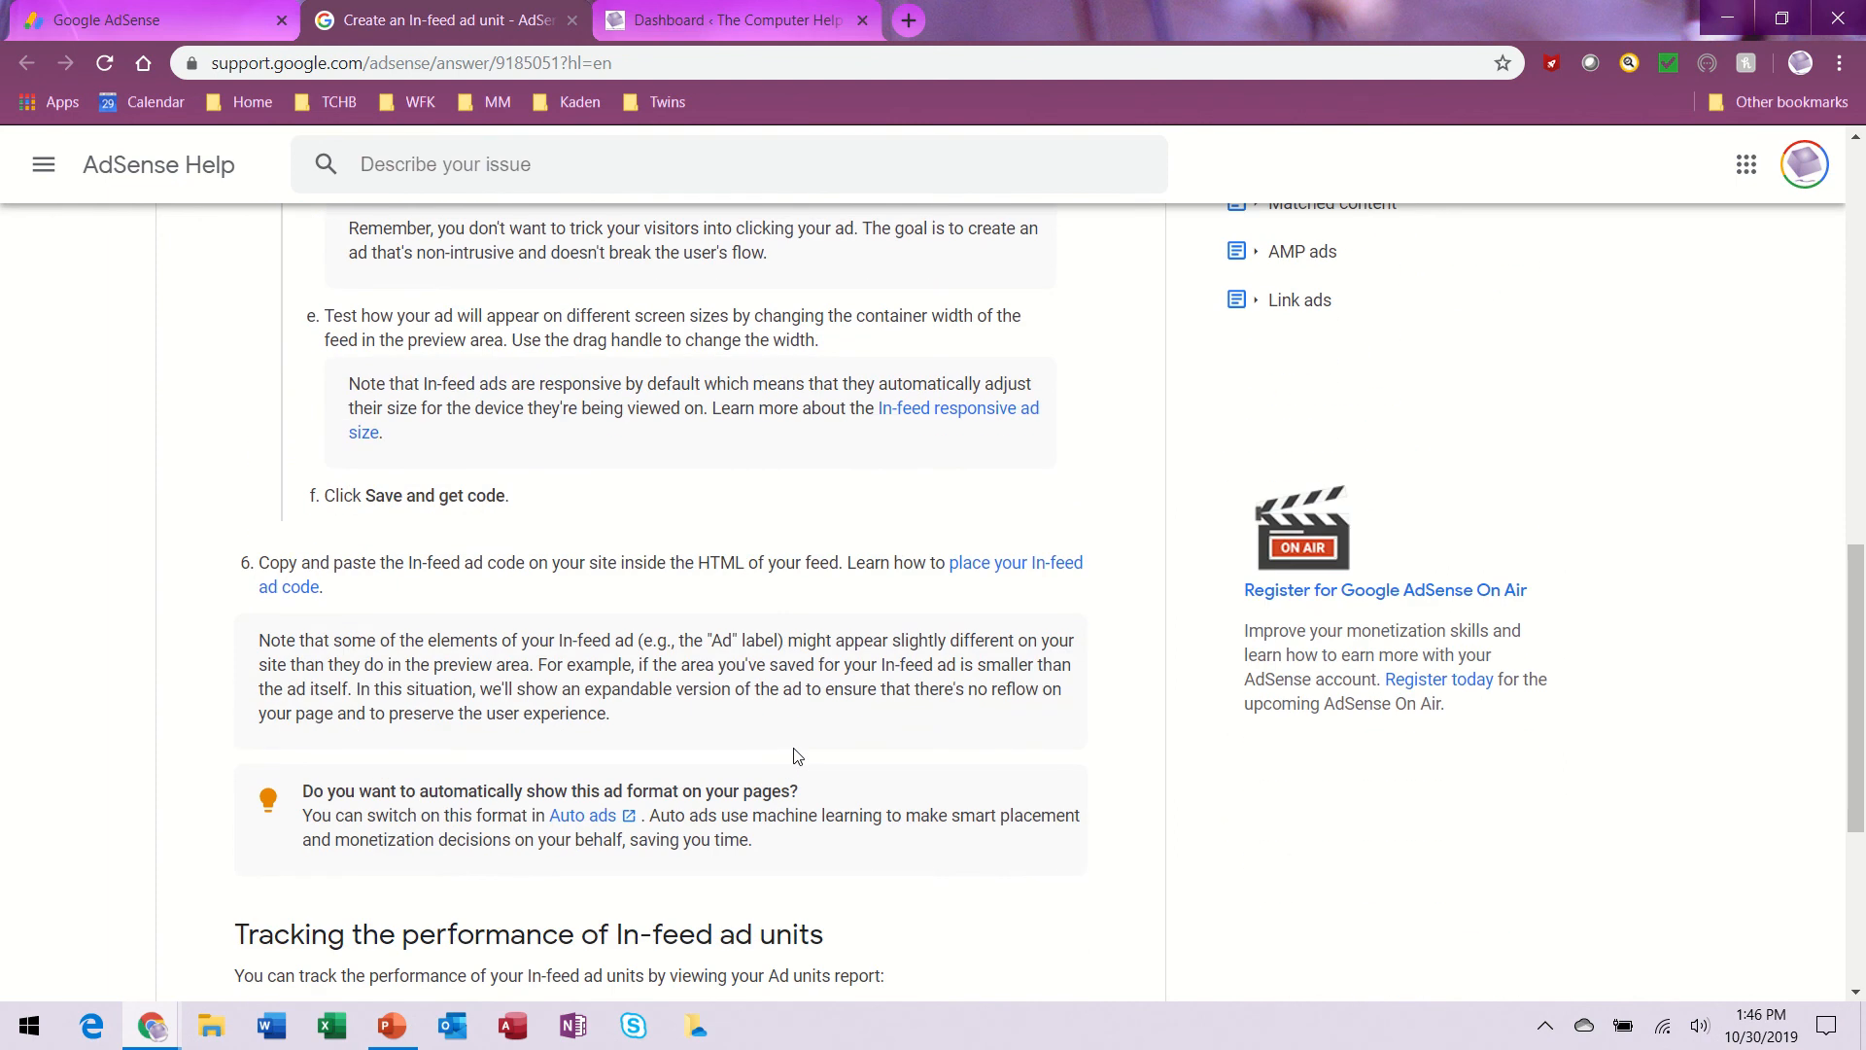